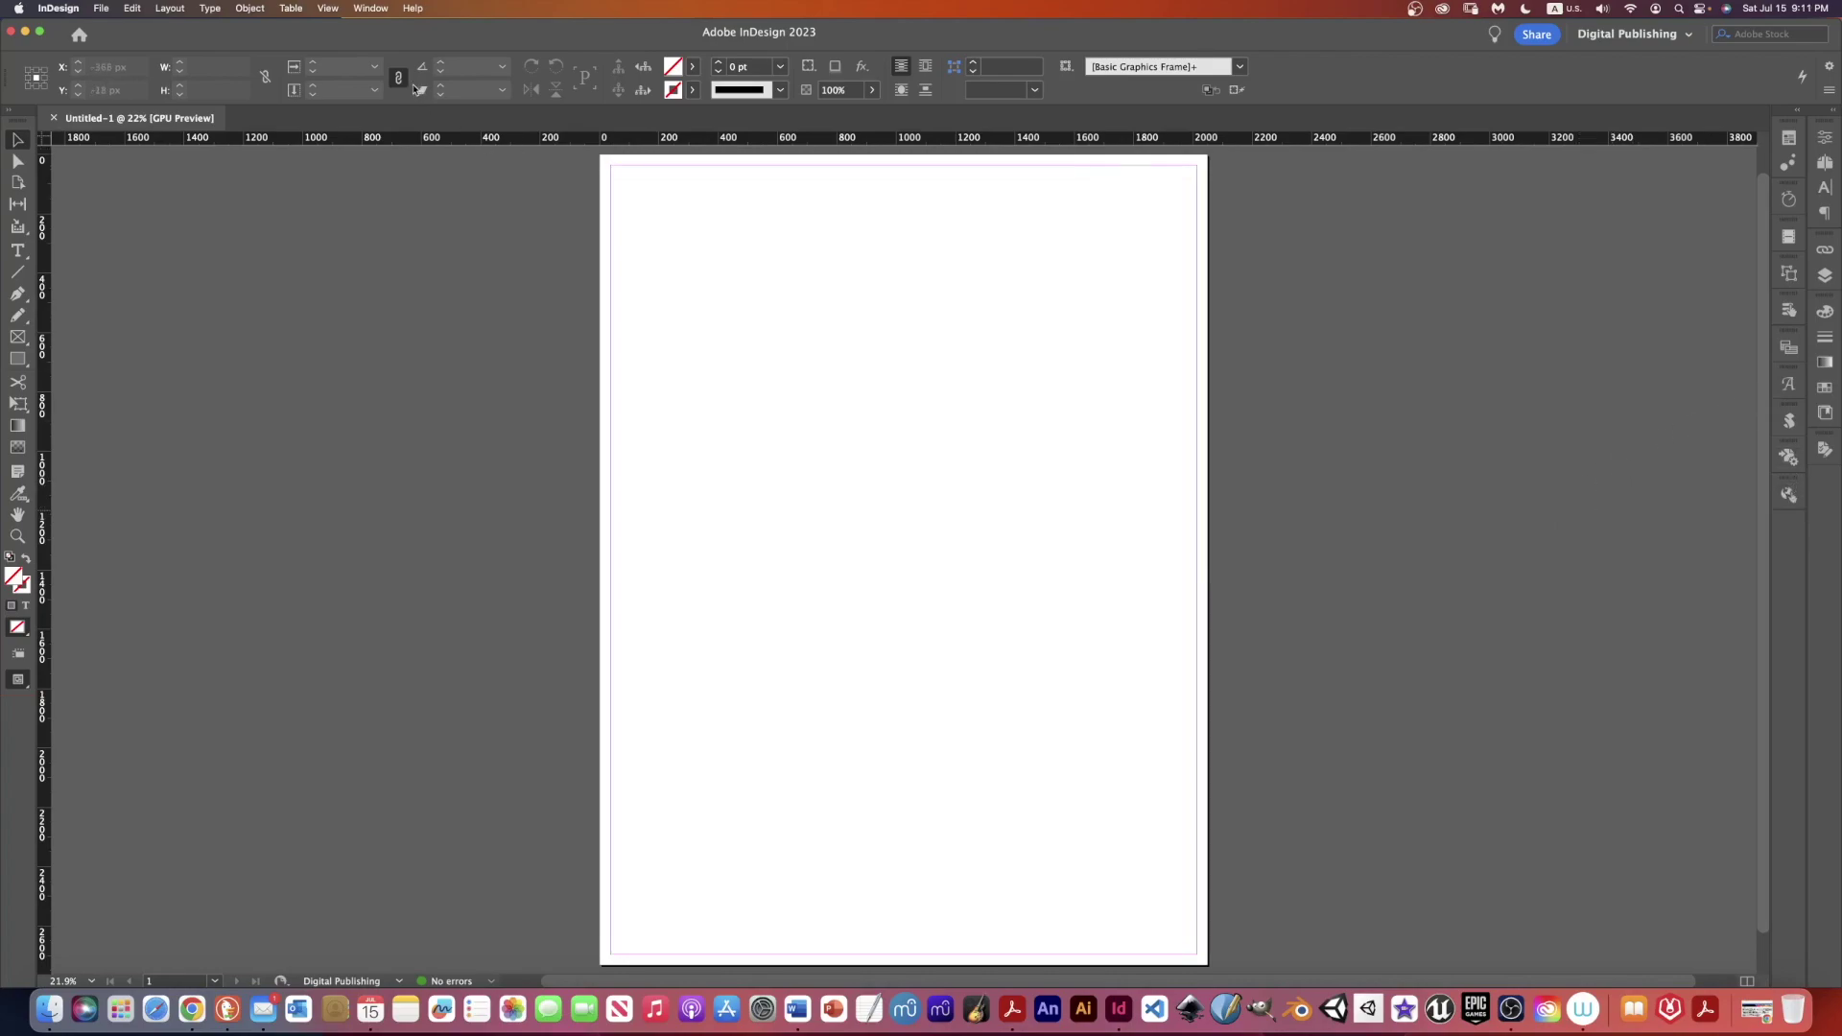
- Add the EPUB Interactivity Preview to the workspace
left_click(379, 8)
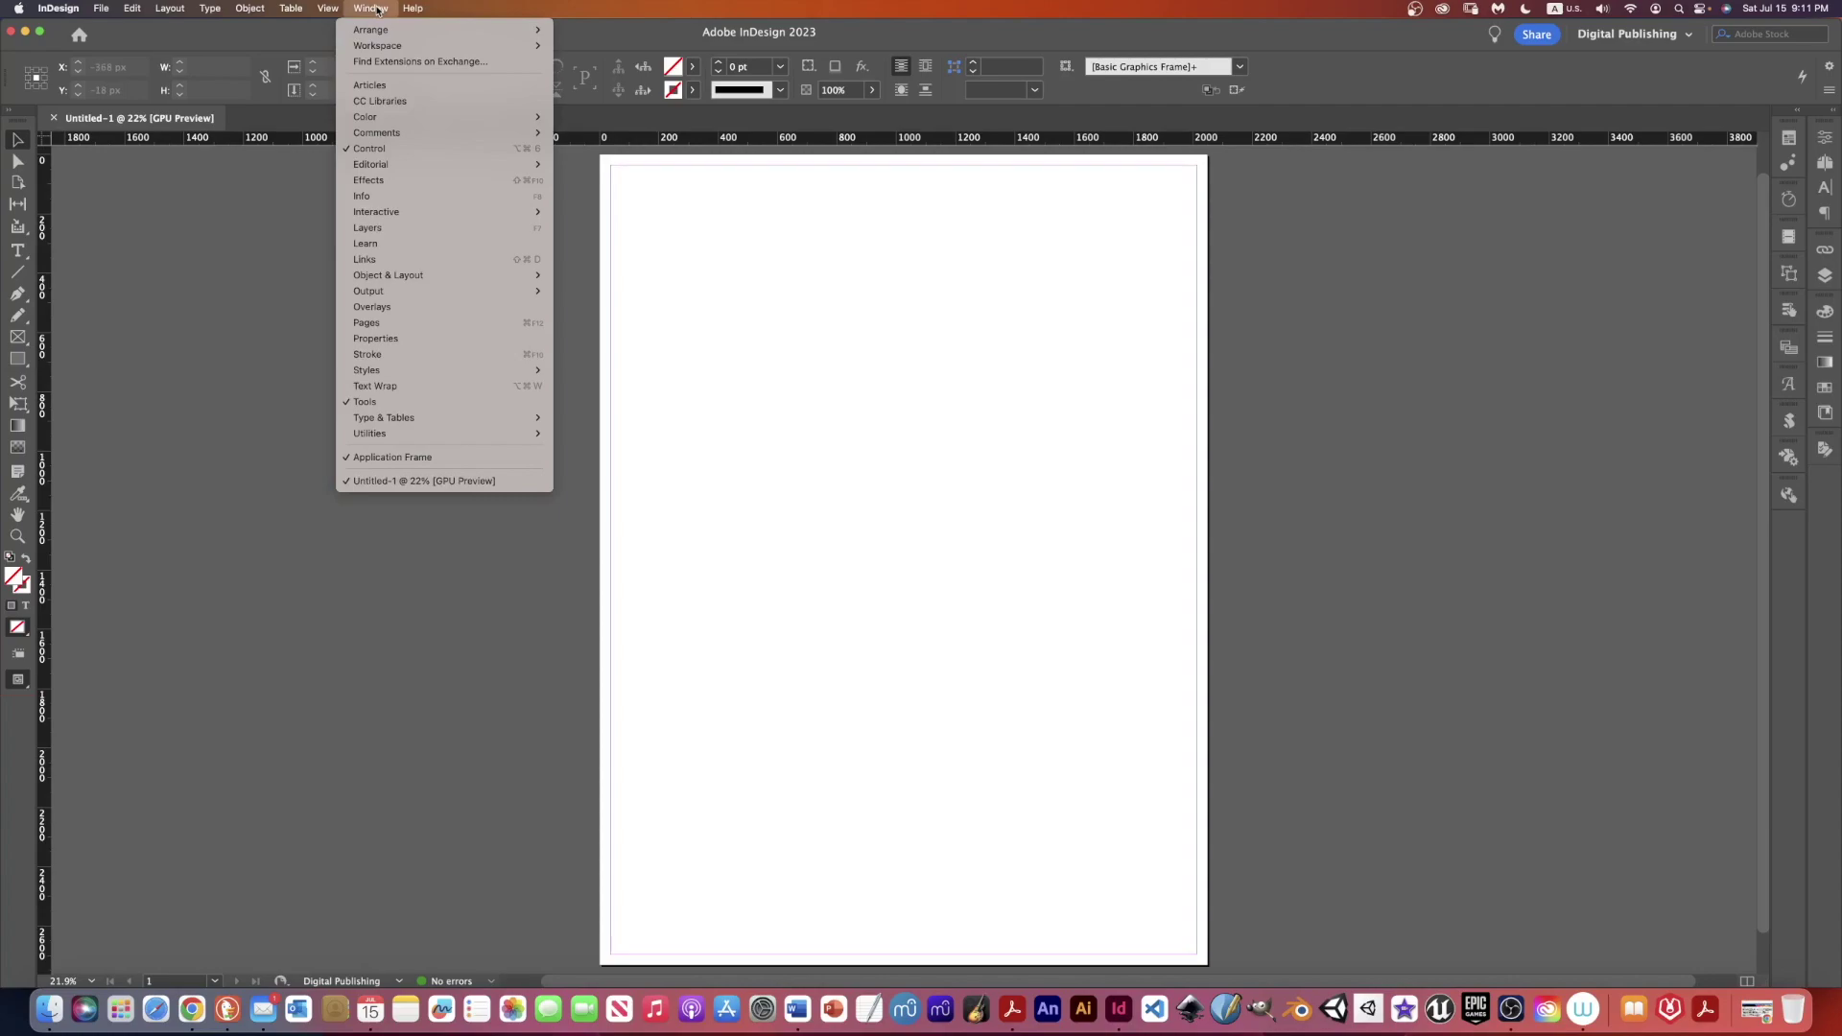
mouse_move(440, 208)
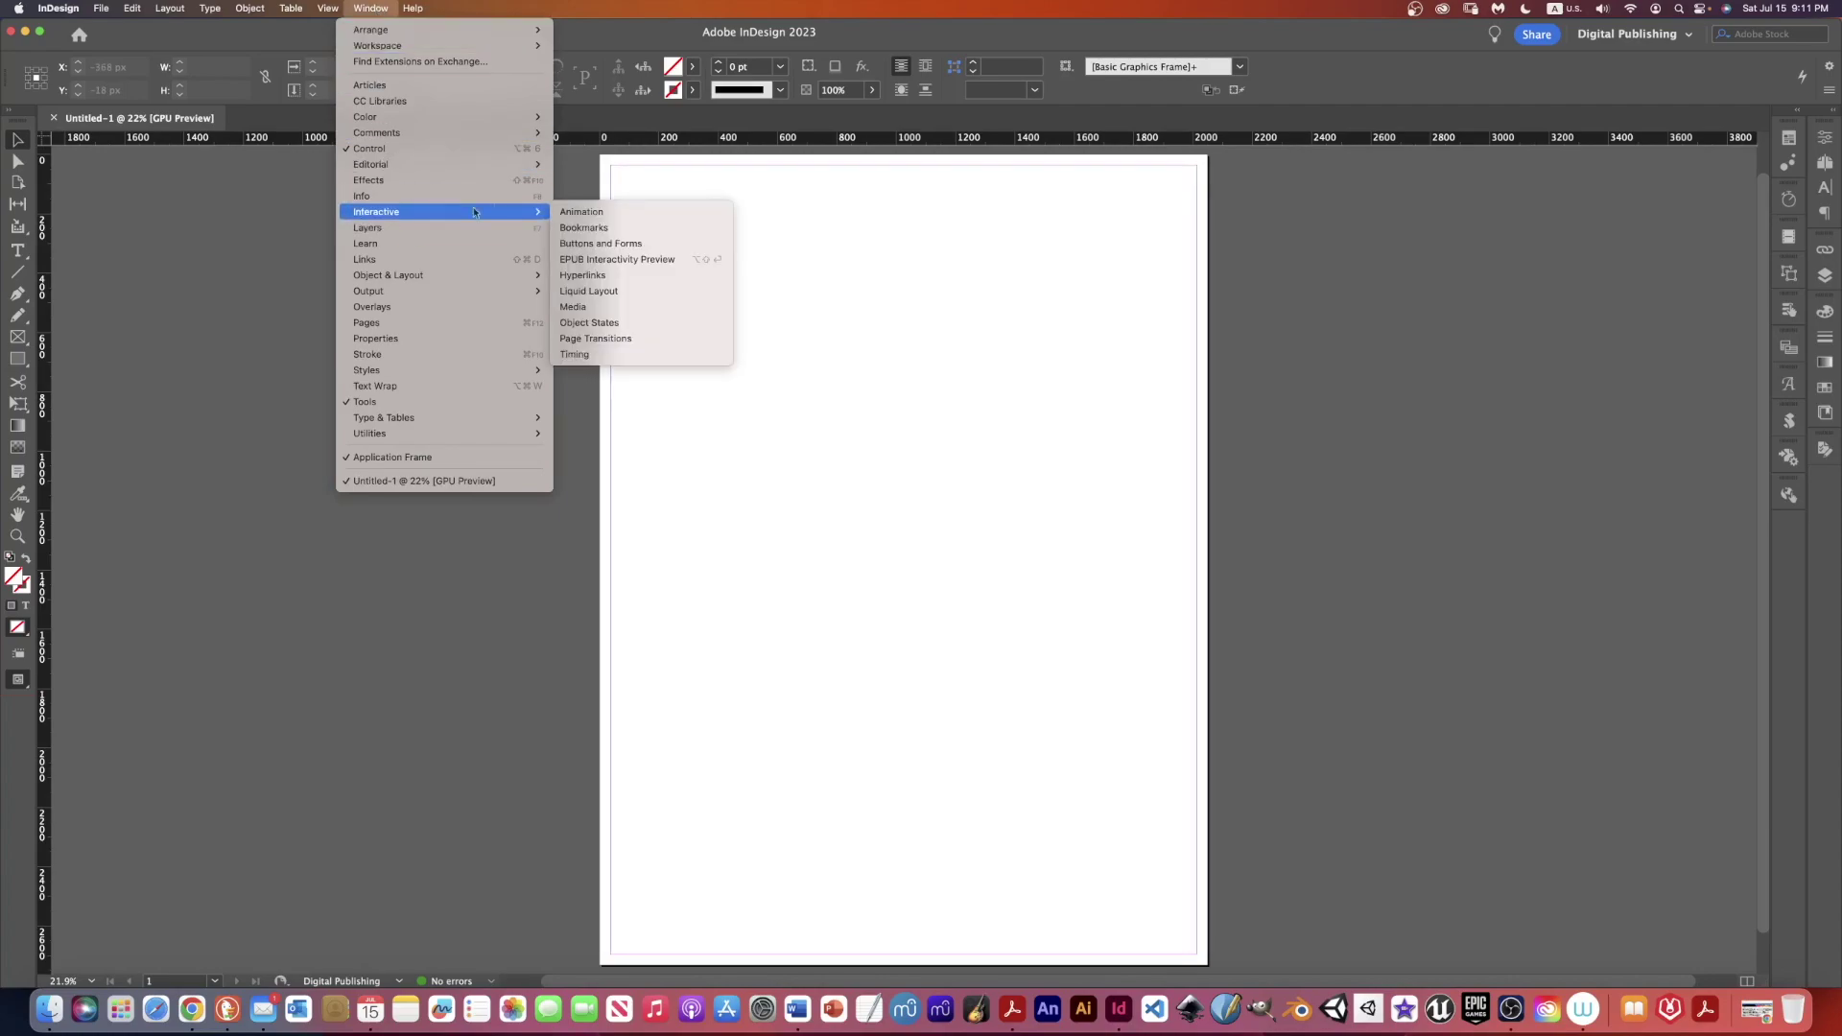
left_click(612, 260)
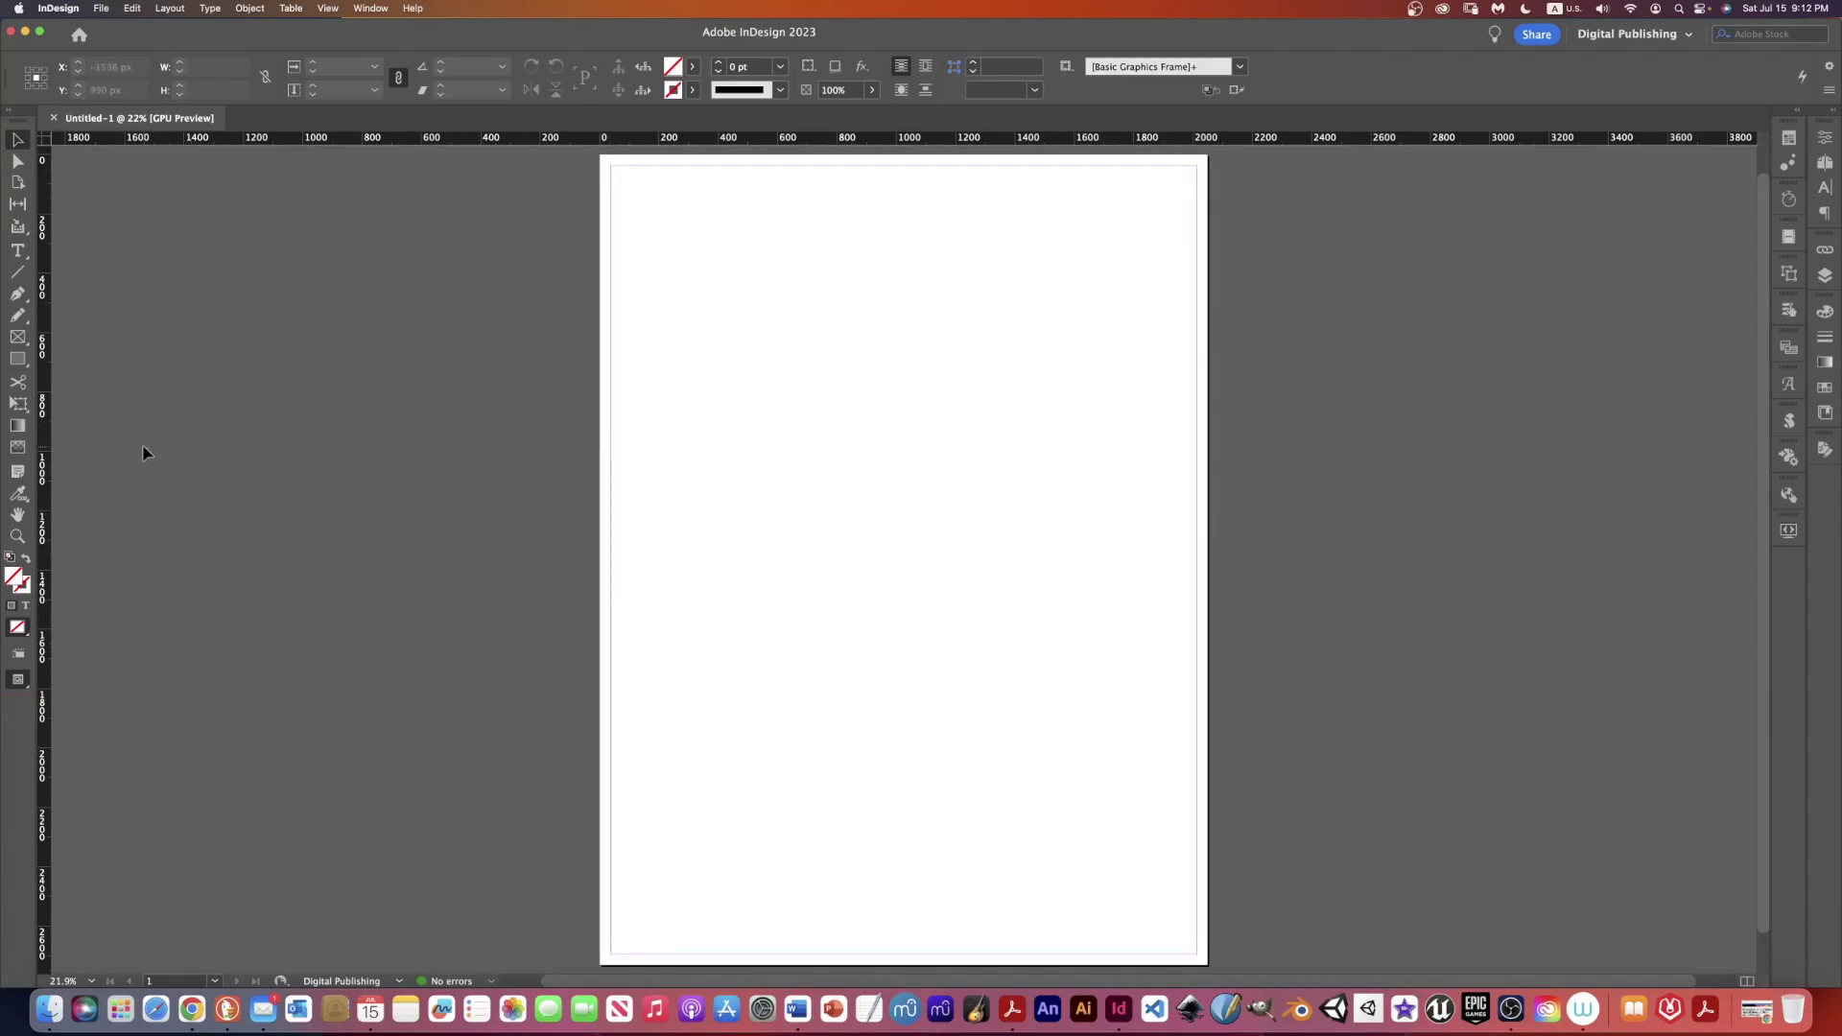
- Draw a rectangle covering the whole page, 2048 px wide and 2732 px high
left_click(18, 361)
left_click_drag(601, 155, 1211, 969)
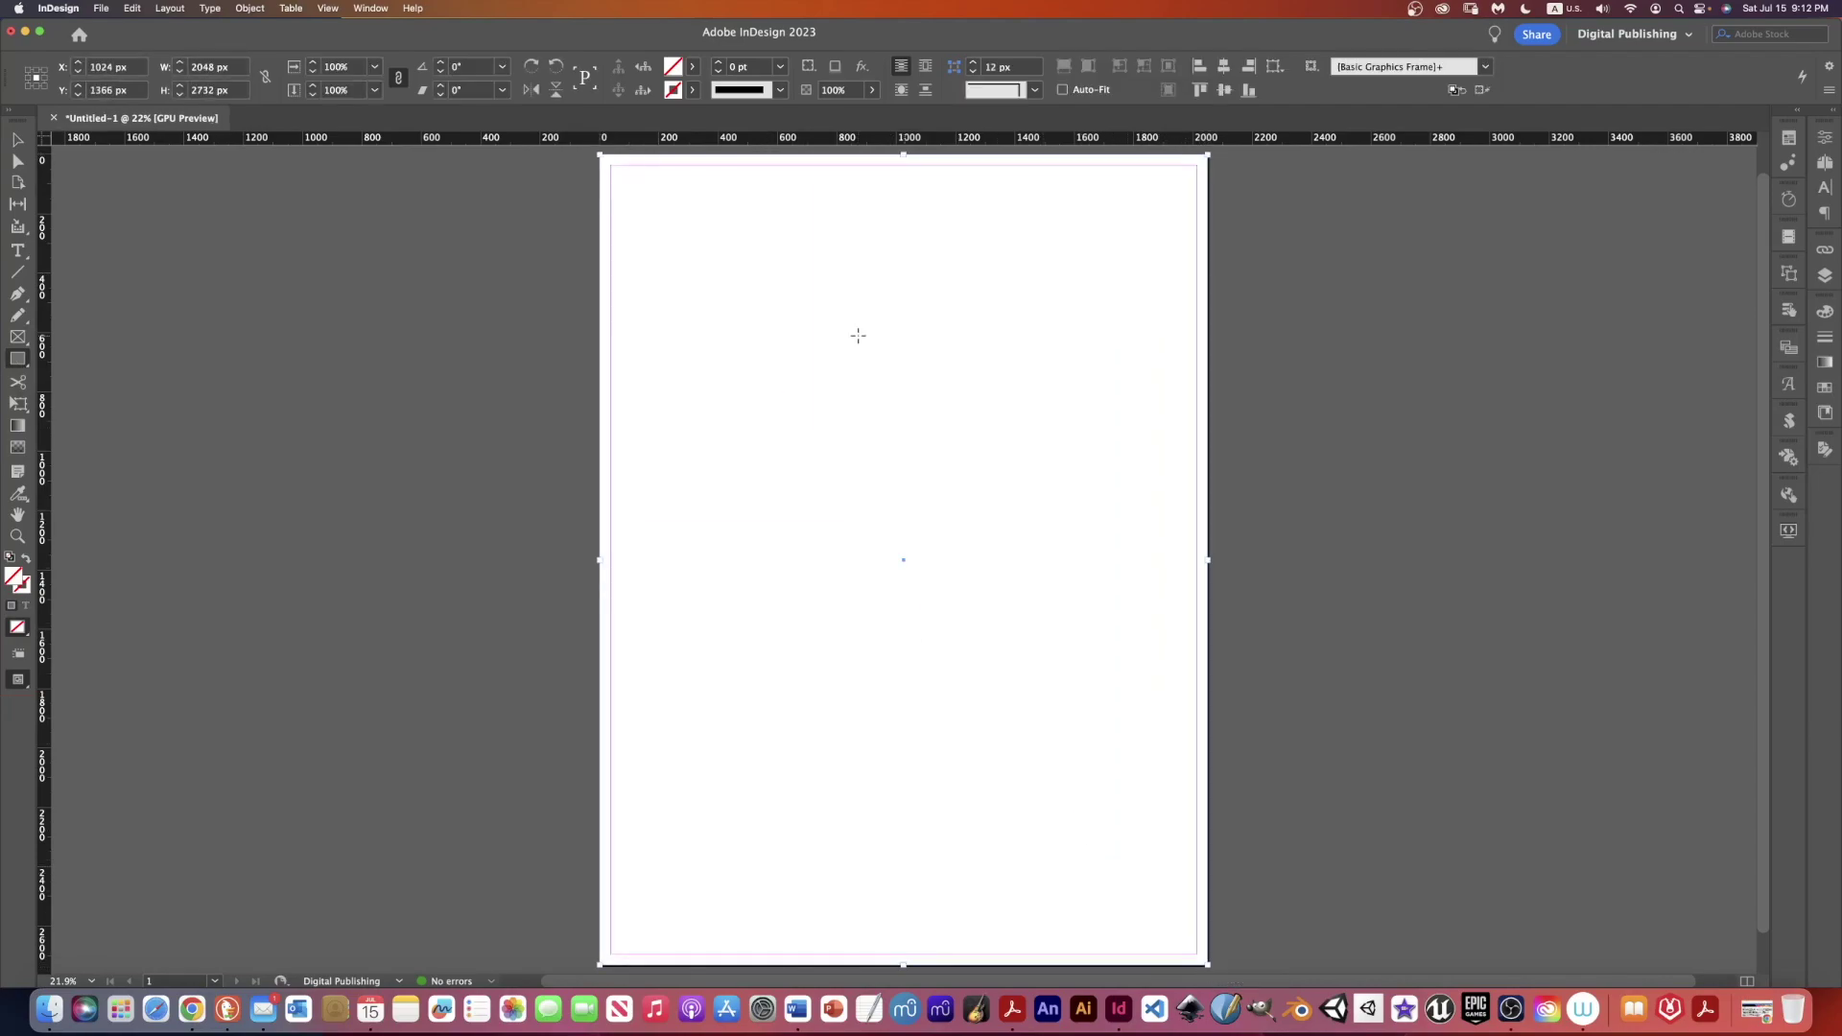
- Fill the page-size rectangle with RGB Green and lock it in place
left_click(691, 66)
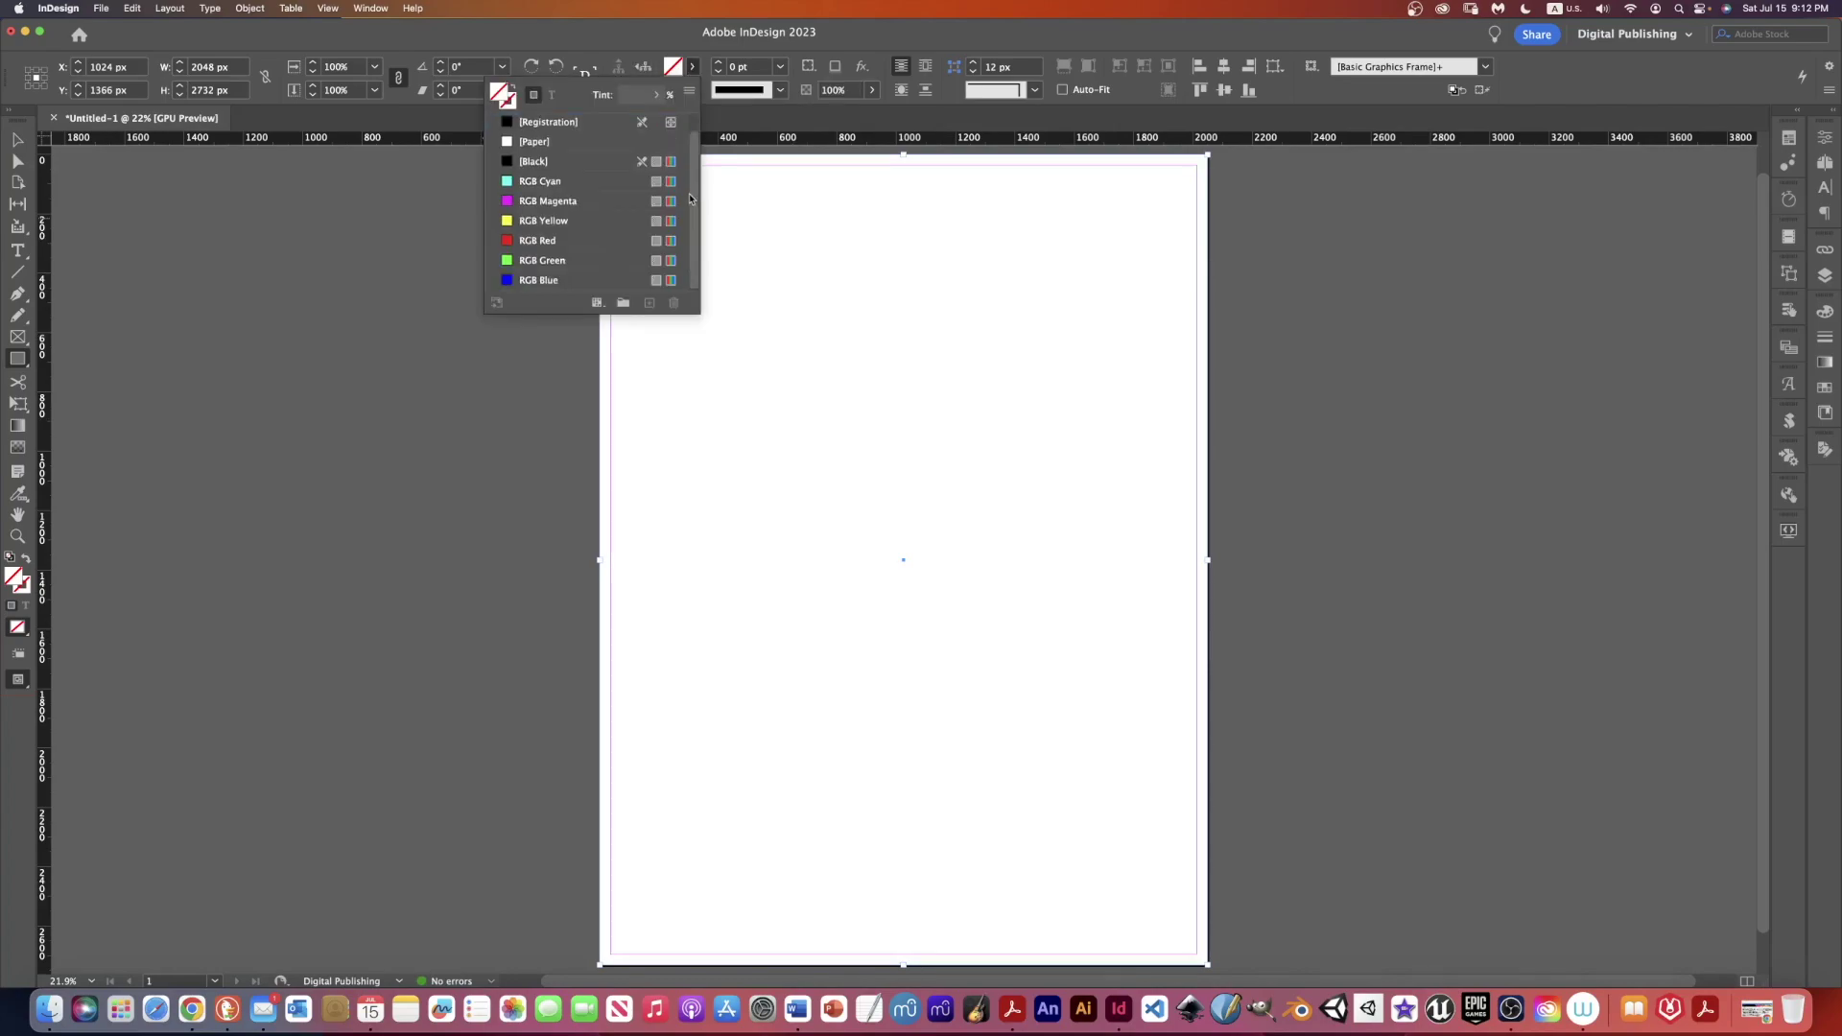
scroll(691, 180, "down", 1)
left_click(509, 261)
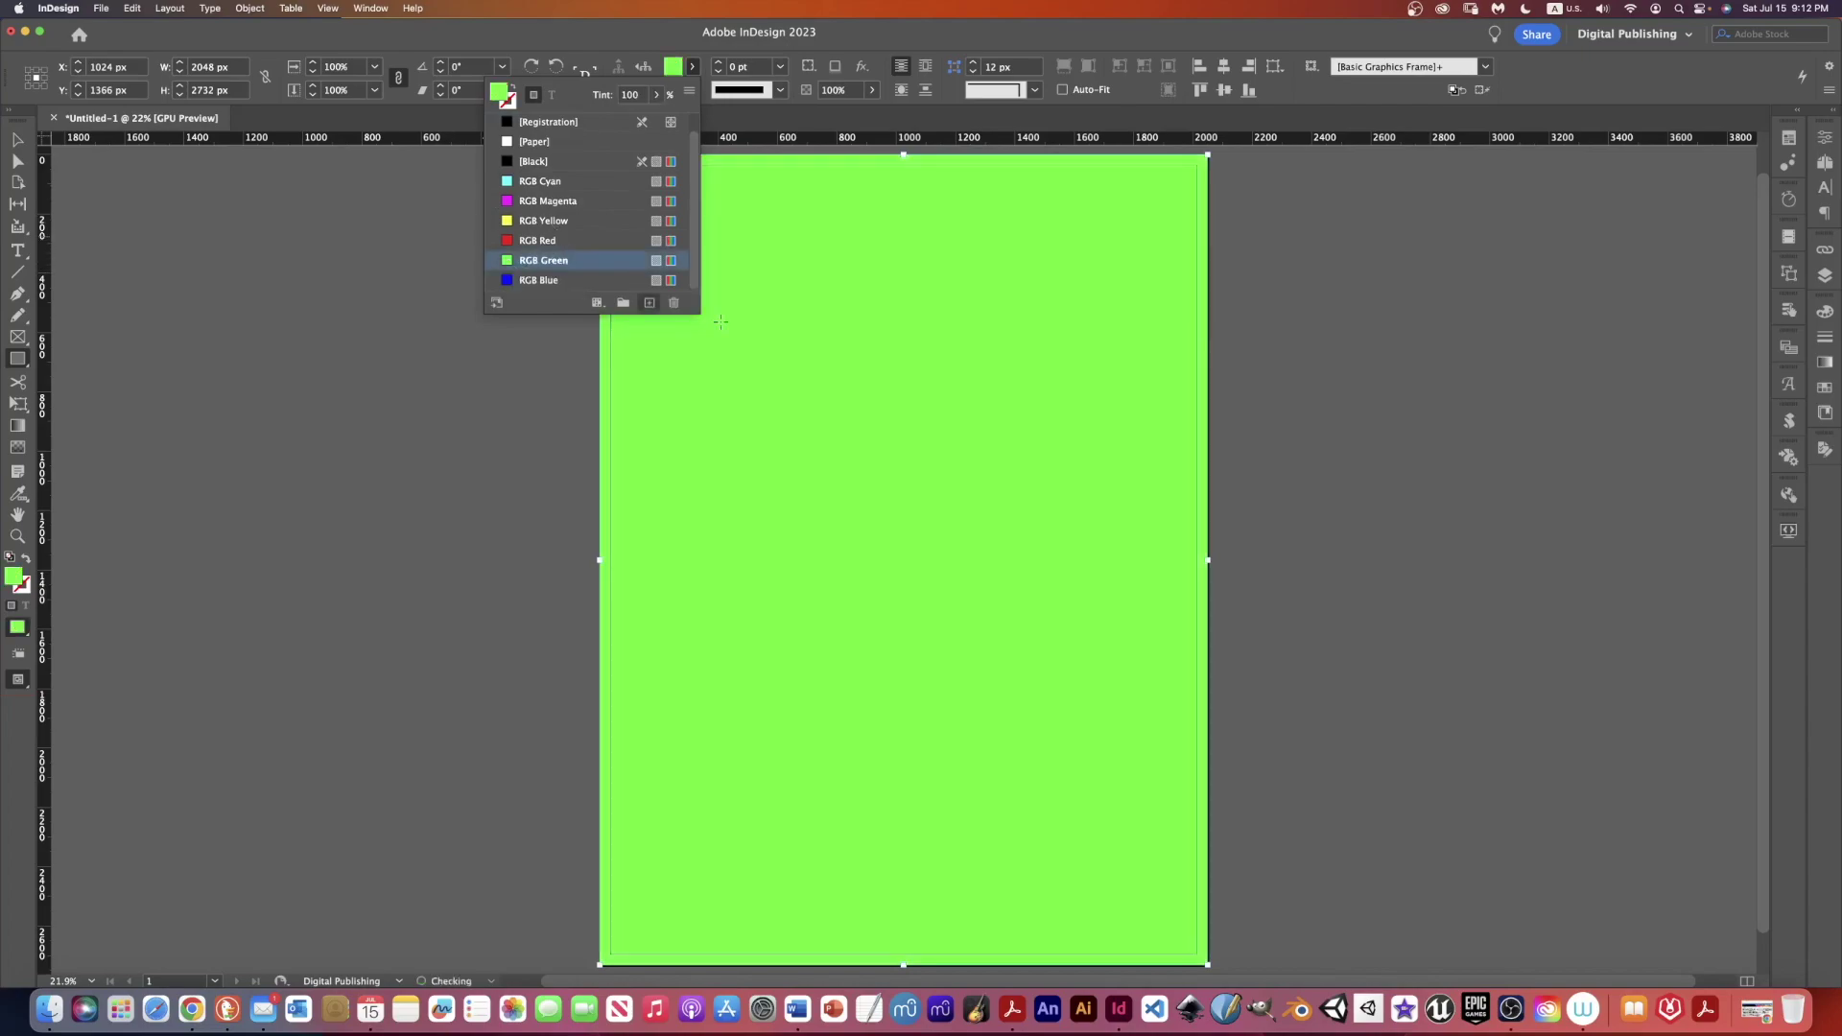
left_click(693, 69)
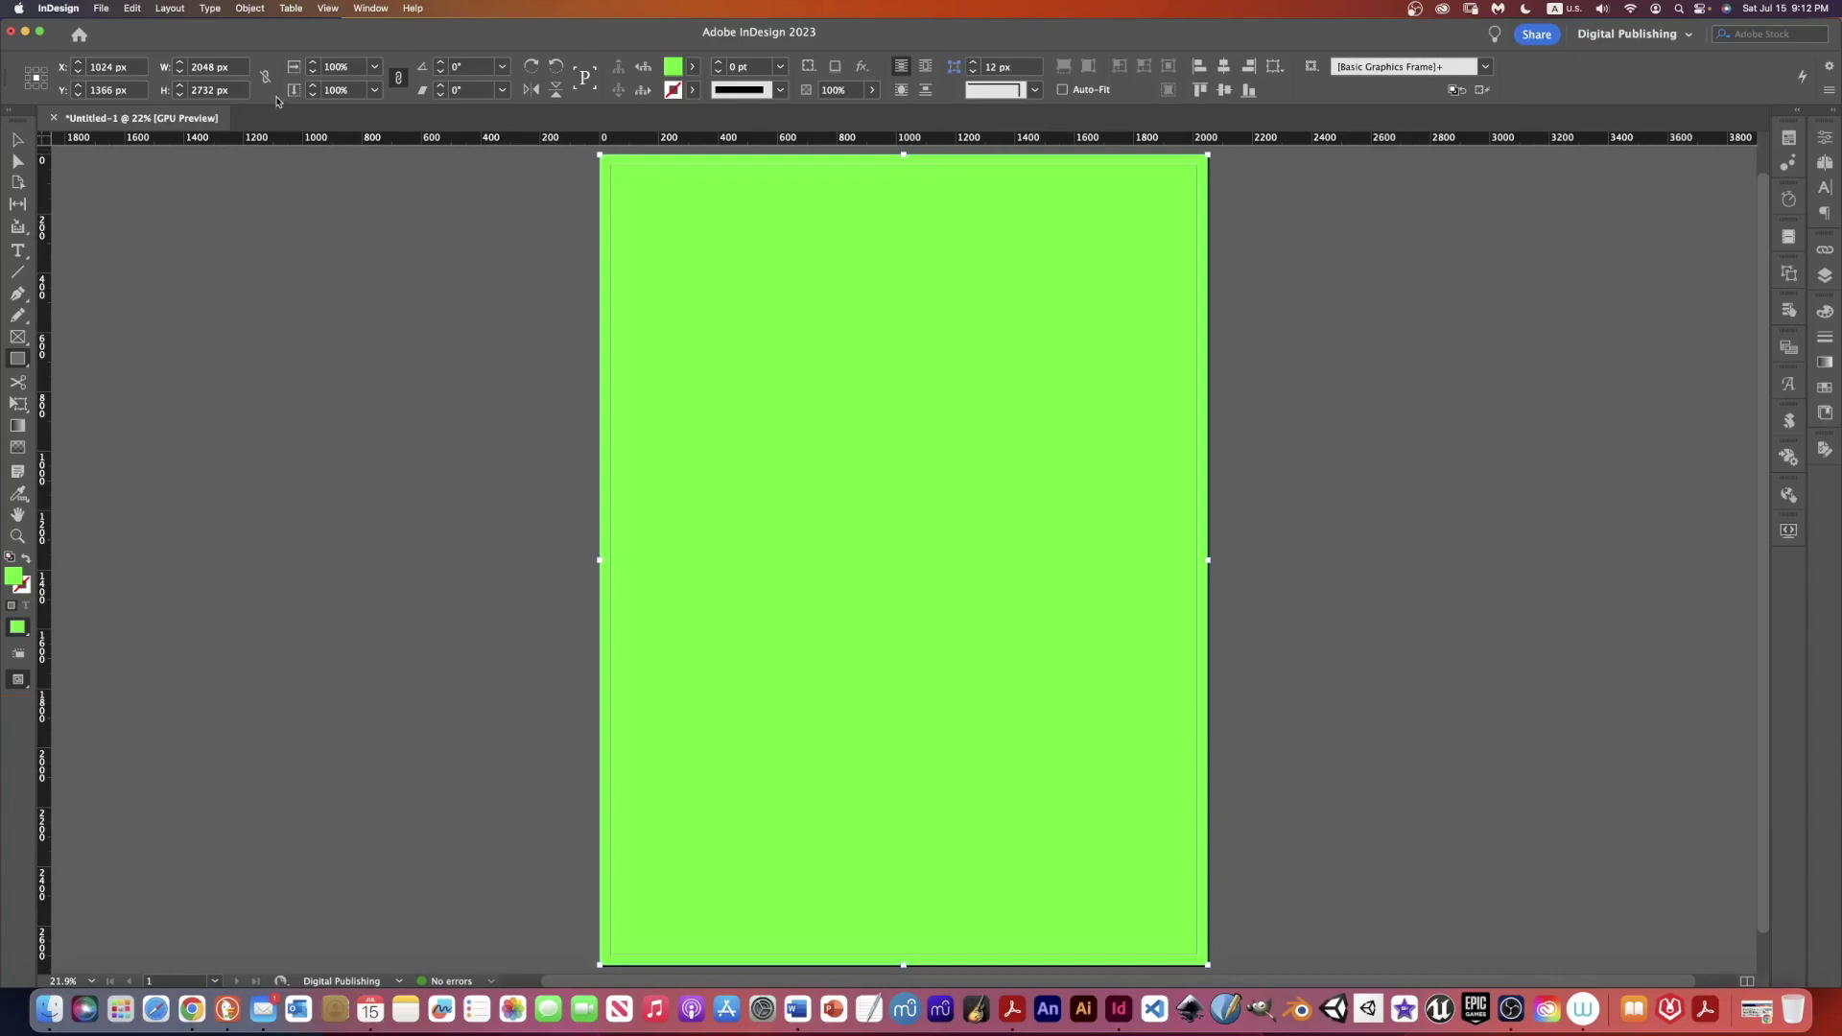
left_click(249, 7)
left_click(288, 164)
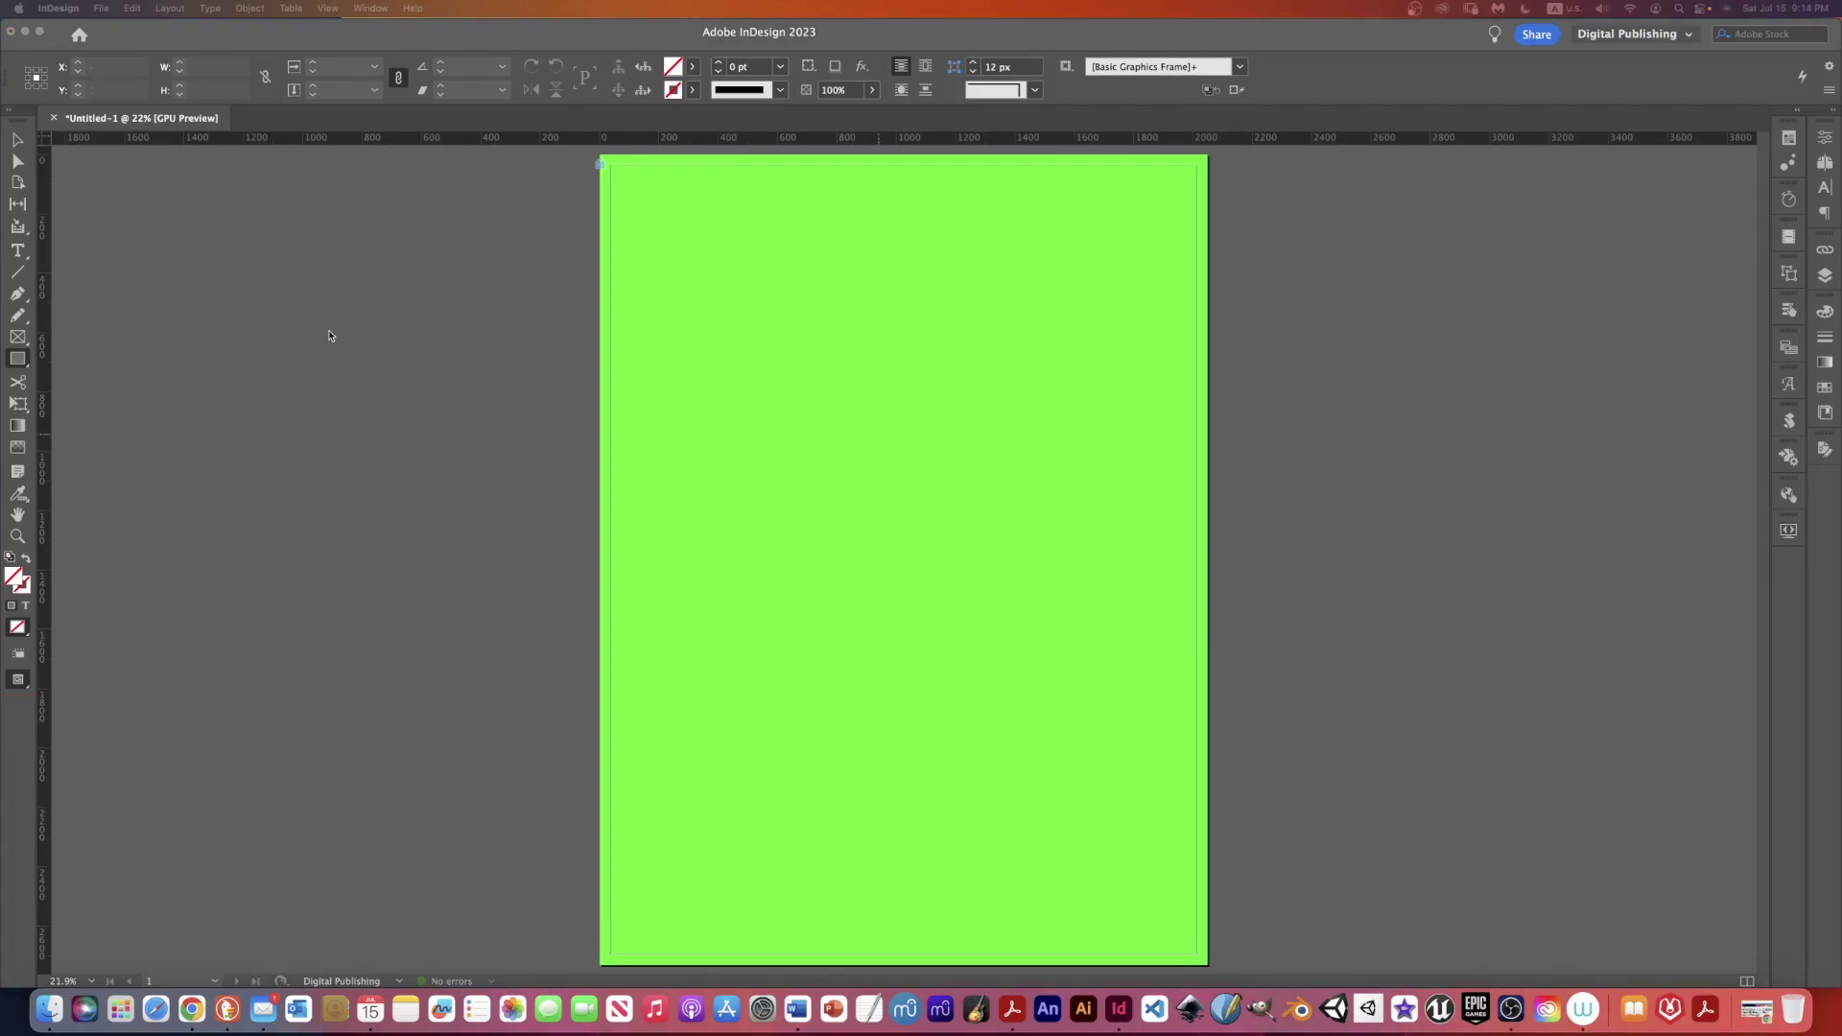
- Place BlueFlower.ai from the My Clip Art folder in the page's upper right area at its original size
key("super+d")
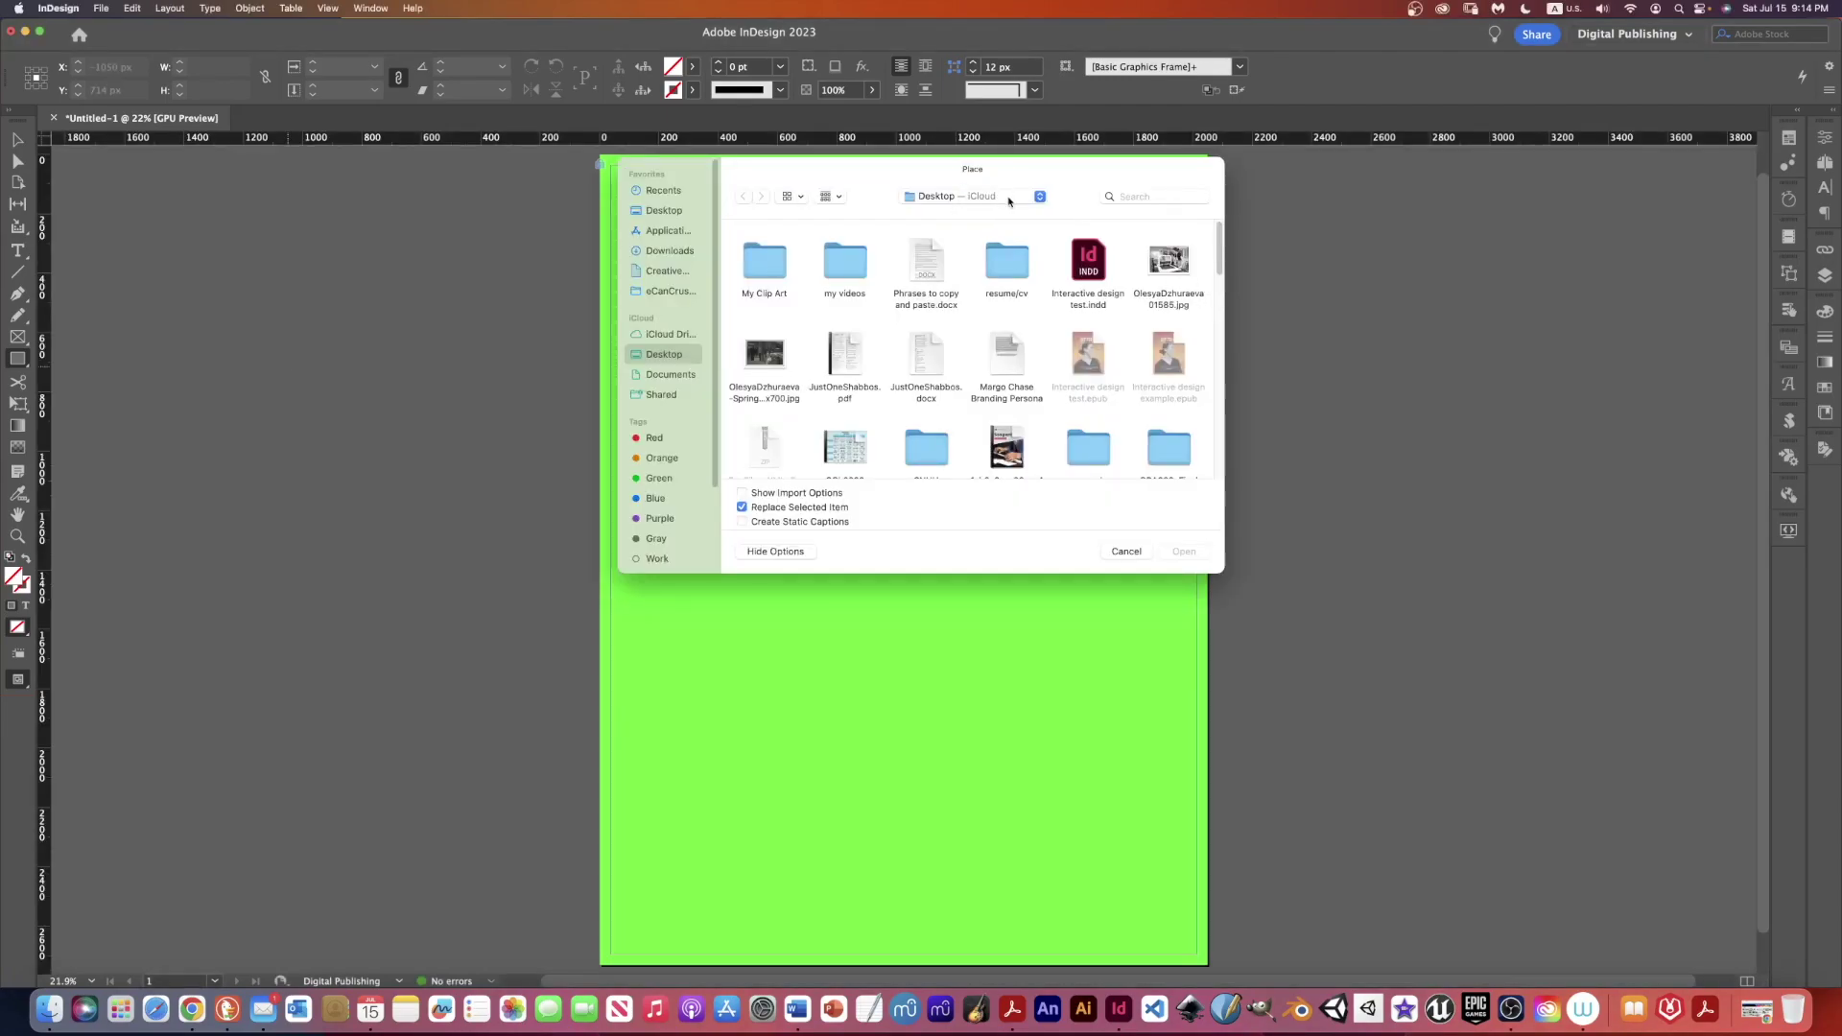
double_click(775, 272)
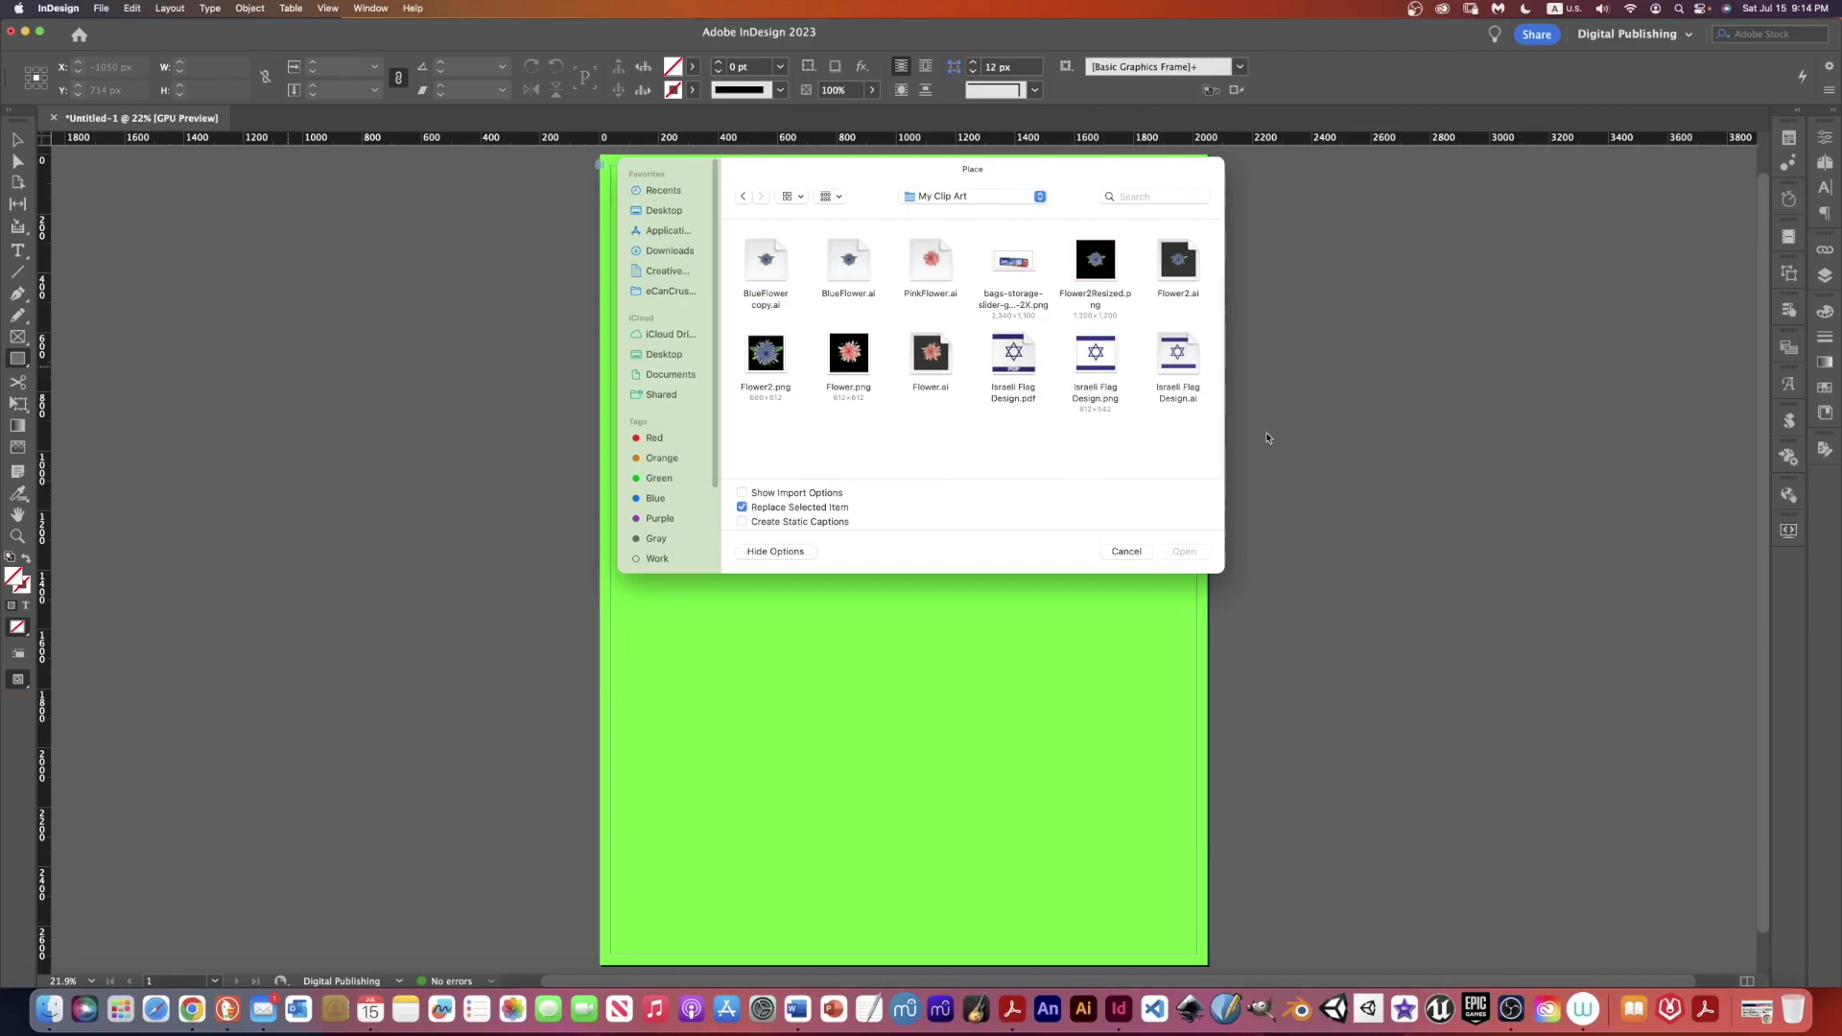
left_click(853, 267)
left_click(1199, 552)
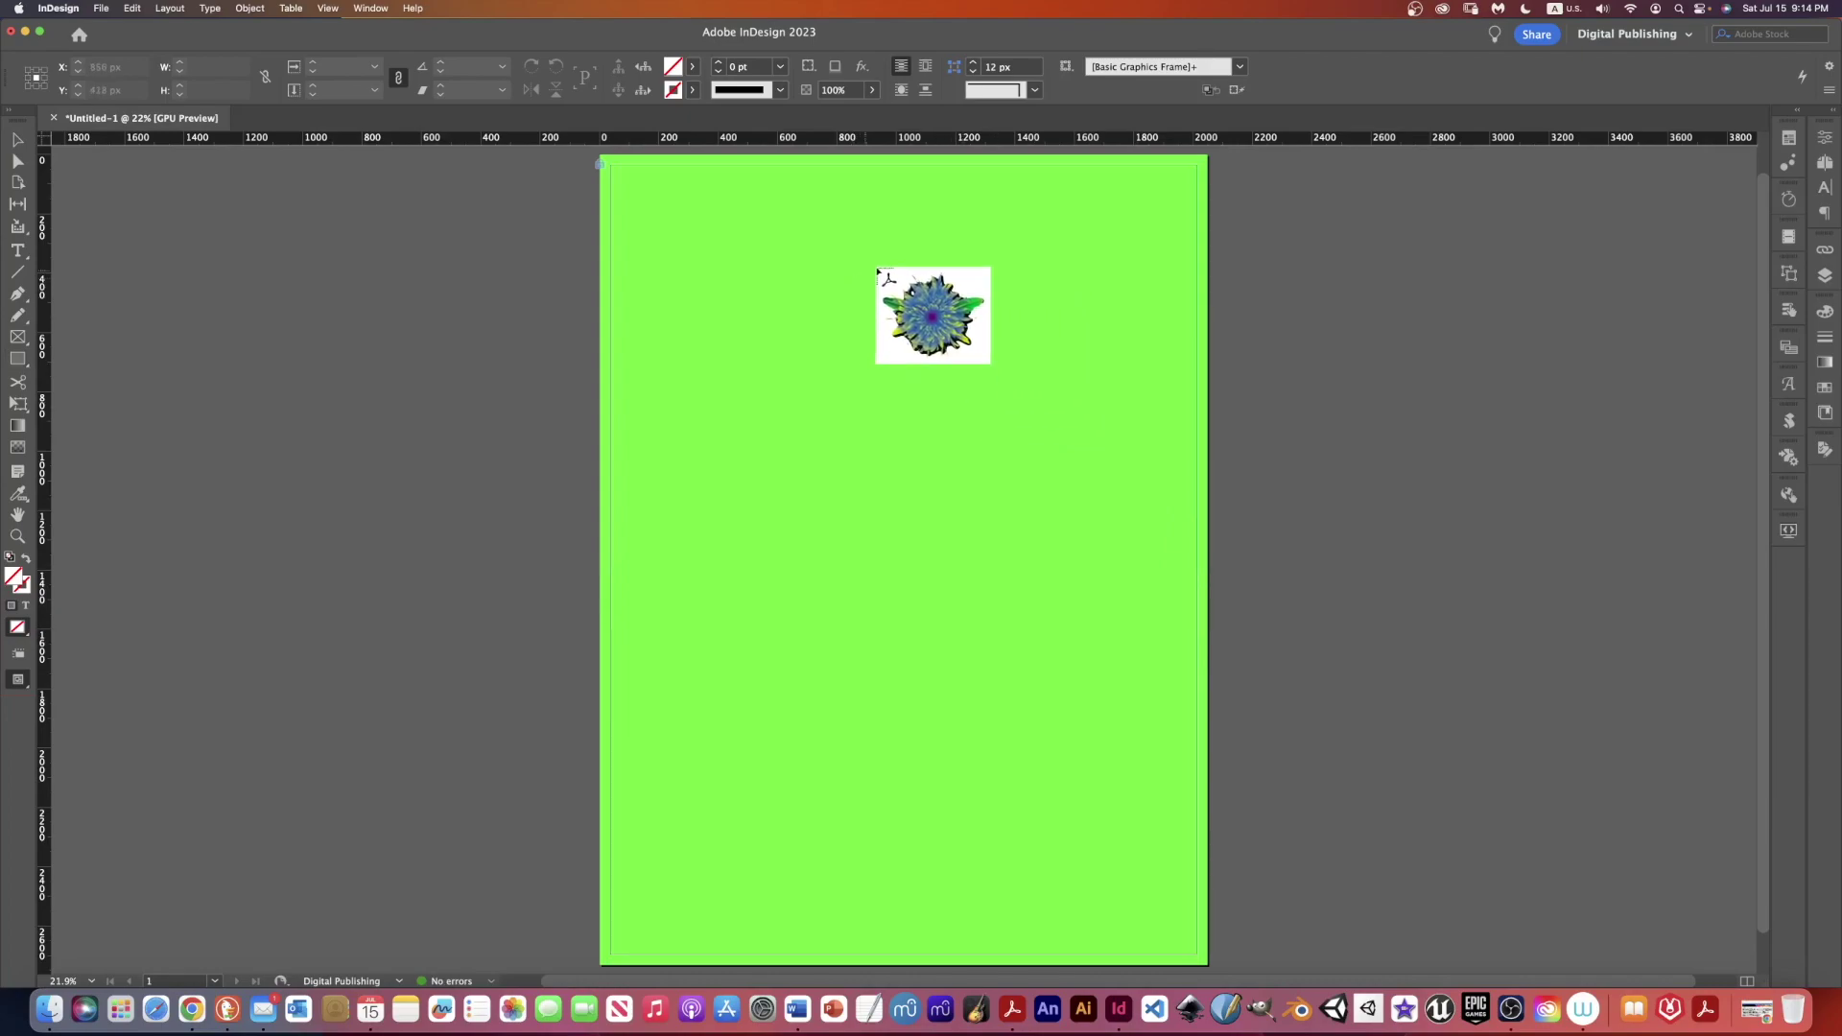
left_click(958, 246)
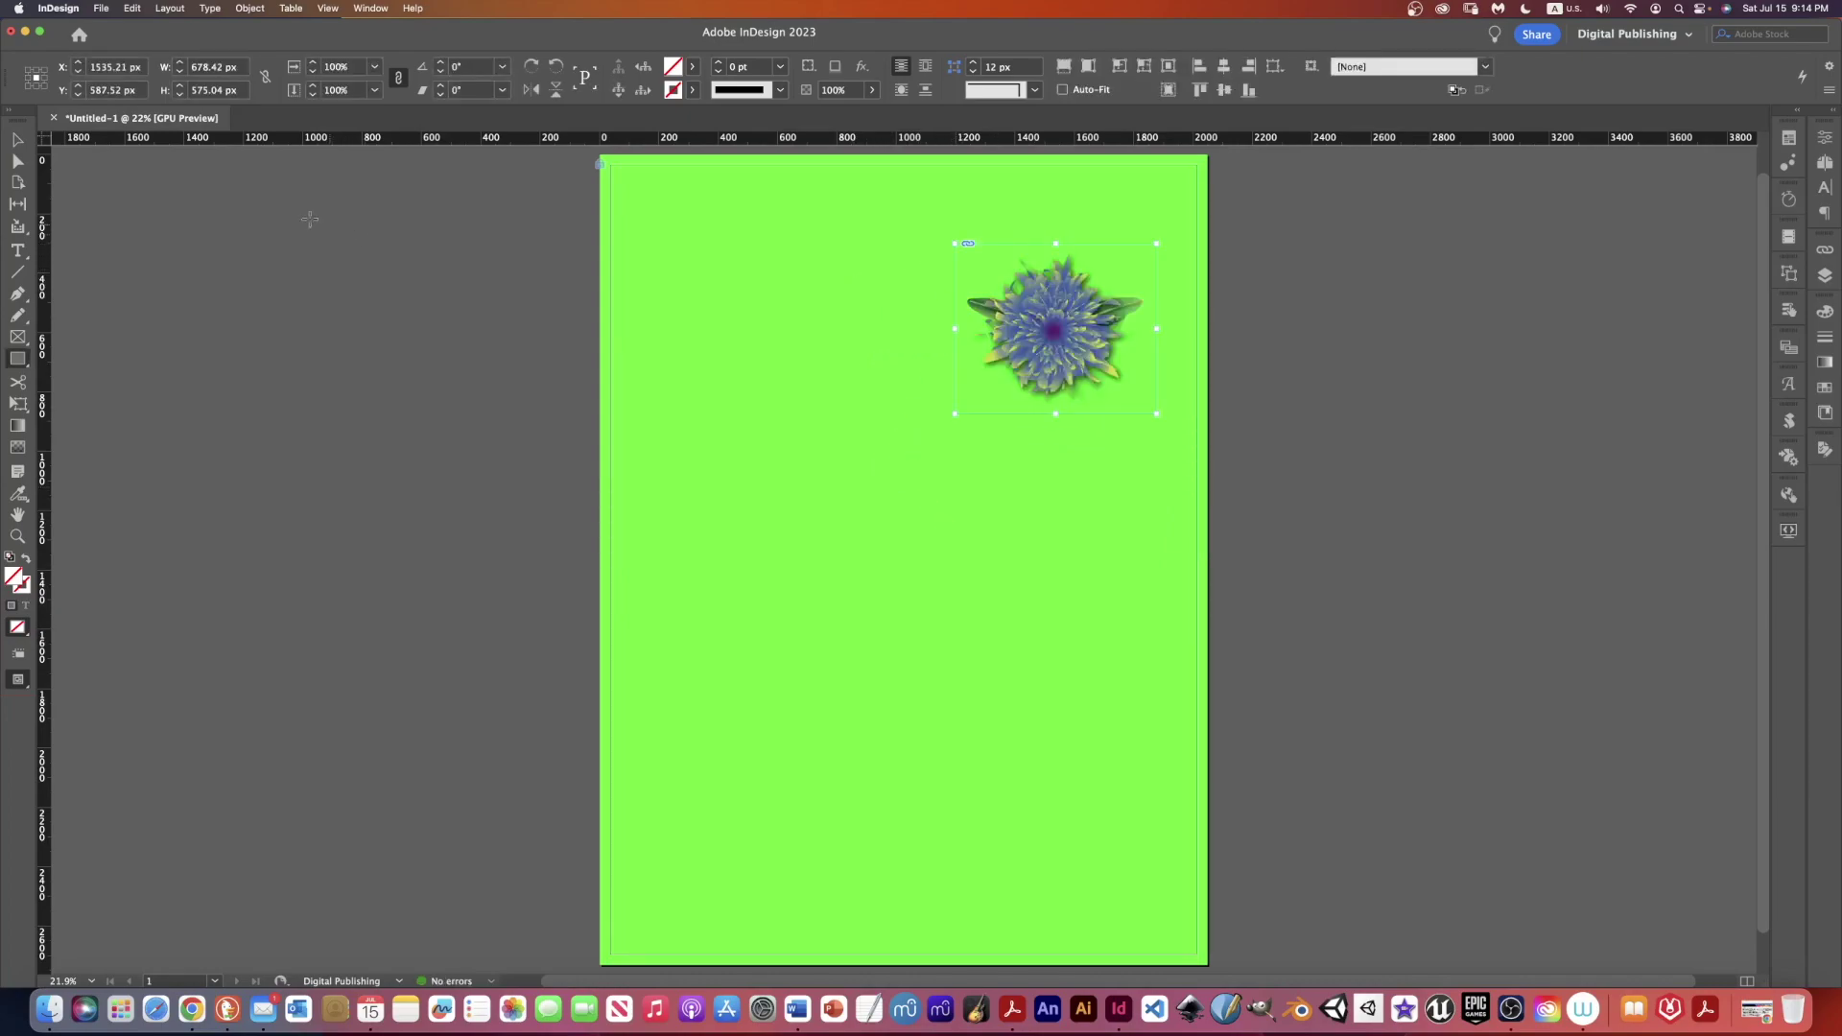
left_click(18, 140)
left_click(419, 451)
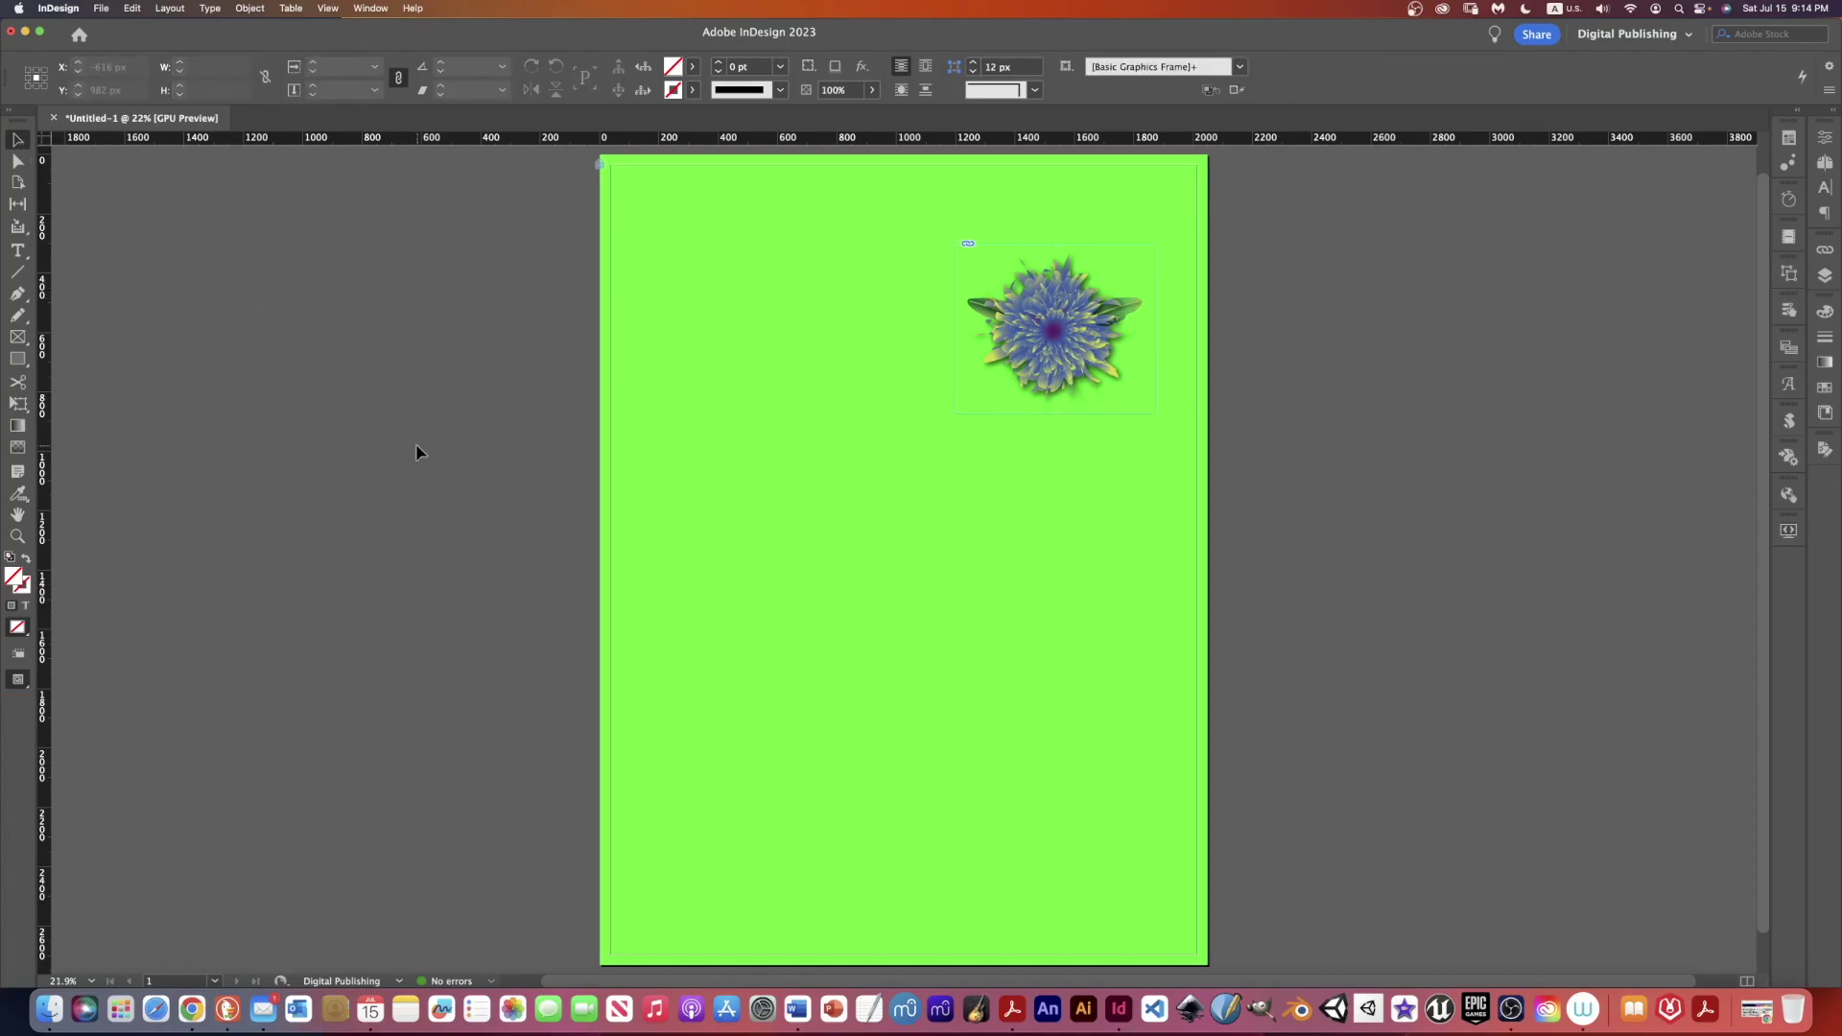
- Place PinkFlower.ai to the left of the blue flower, about 426 px wide and 415 px high
key("super+d")
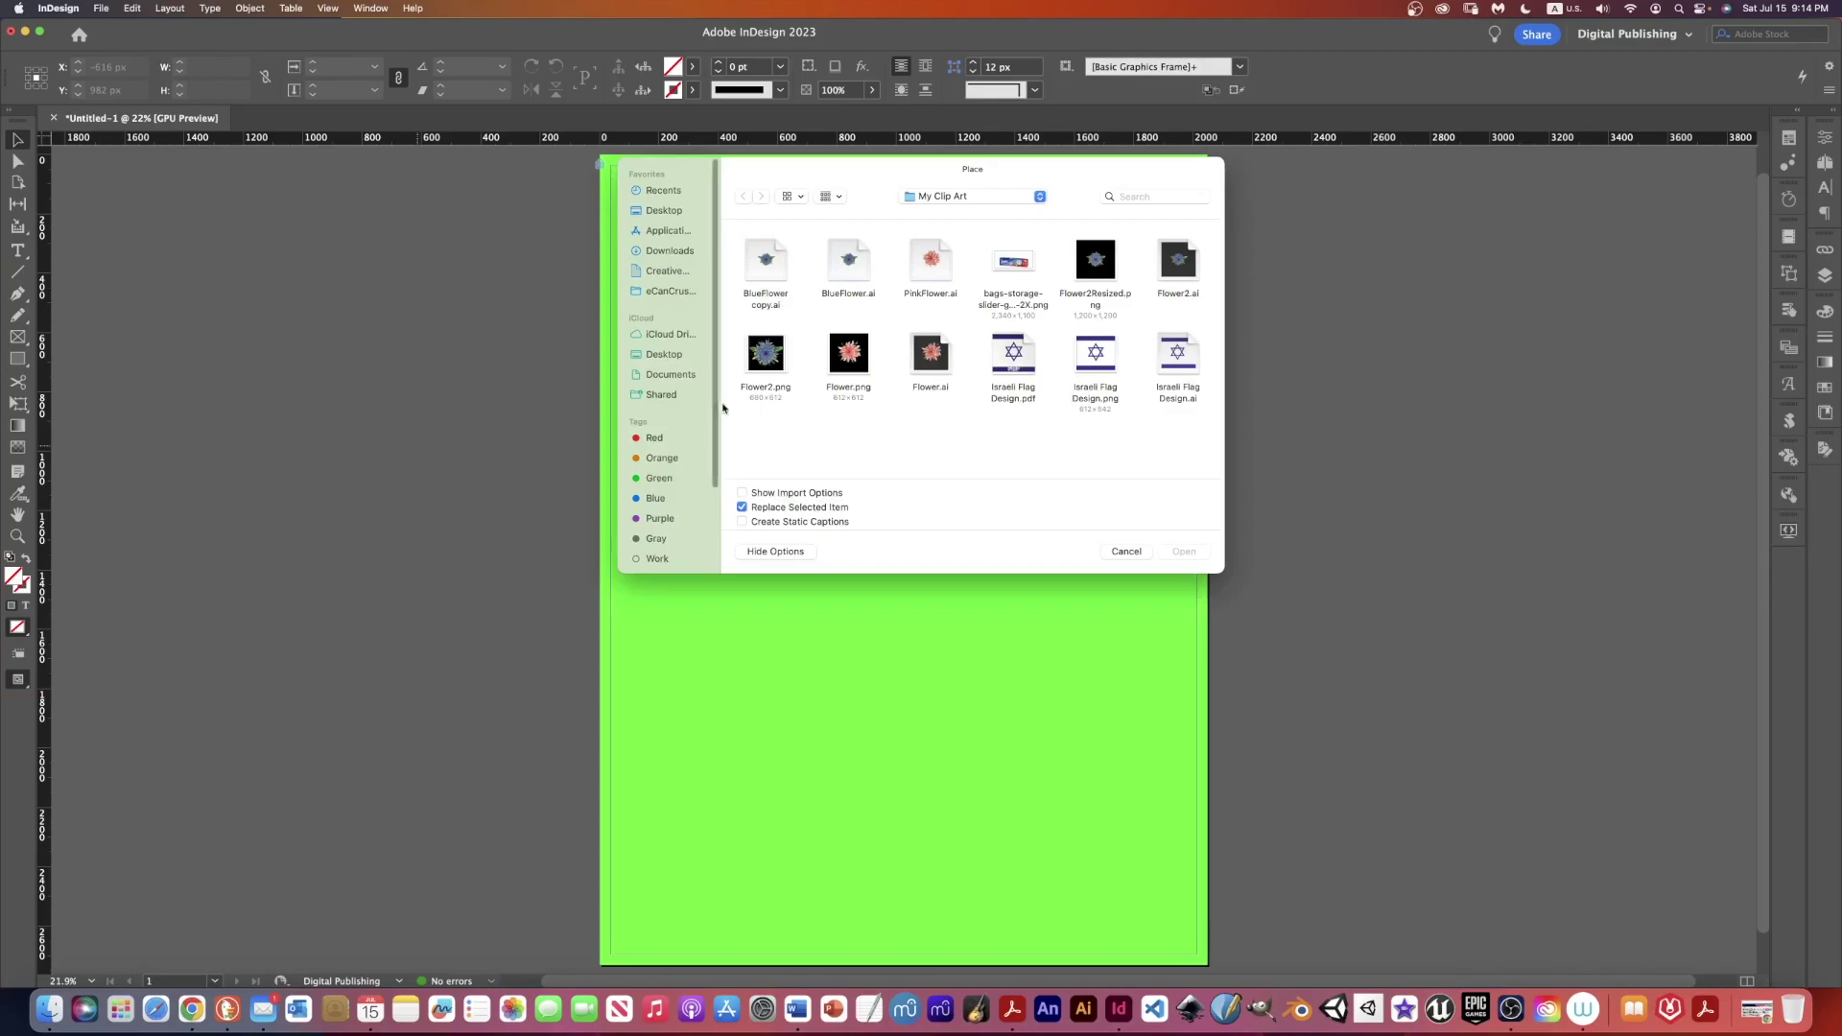
left_click(932, 262)
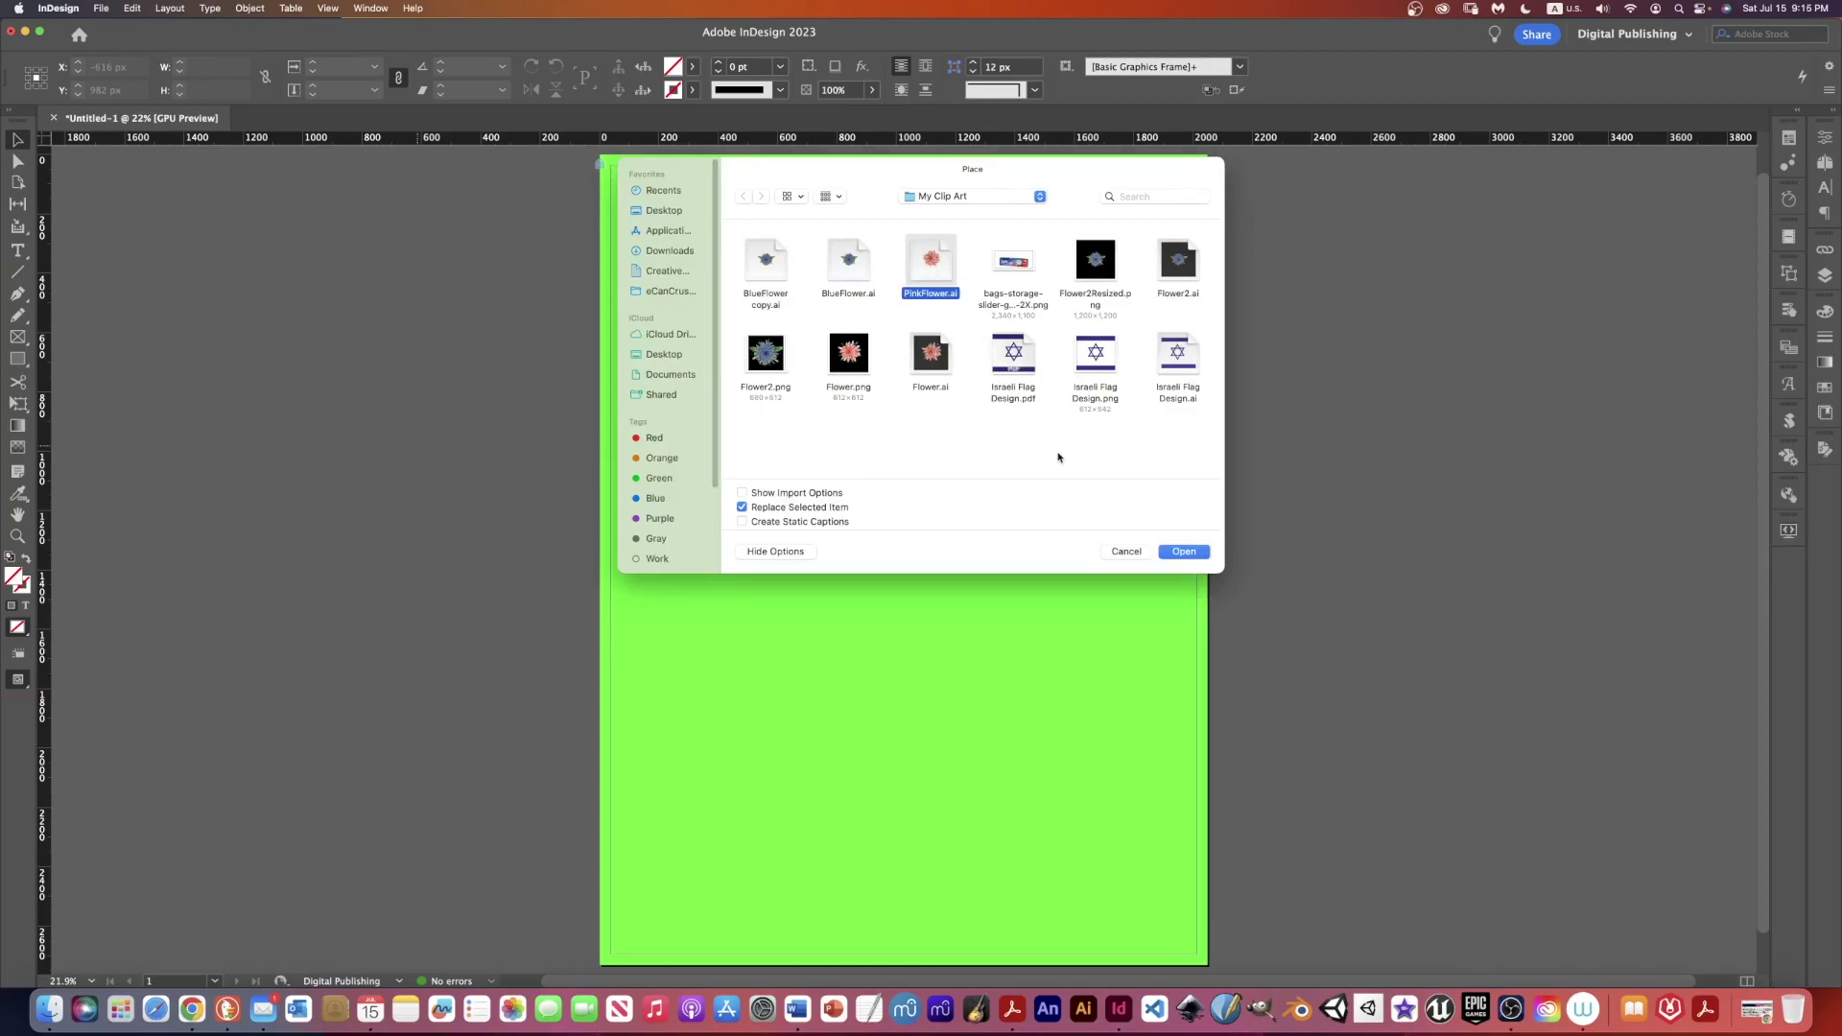
left_click(1182, 551)
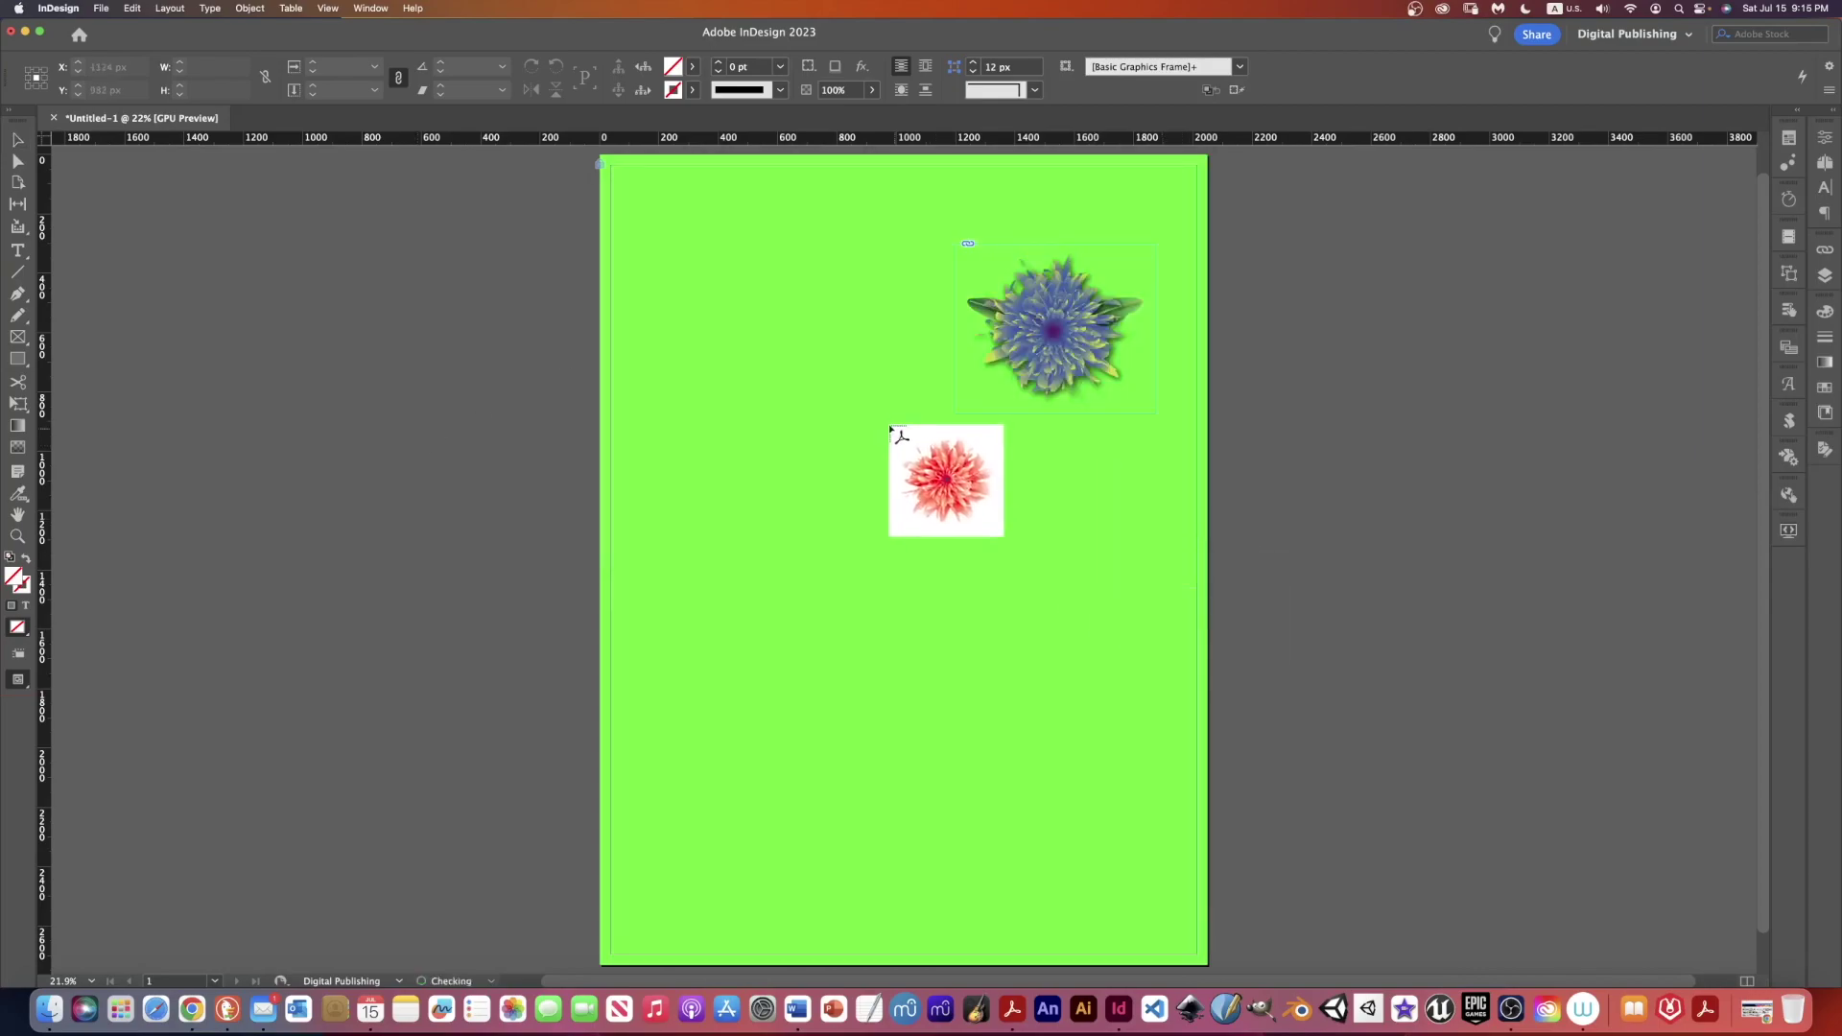
left_click_drag(791, 340, 878, 411)
left_click(902, 559)
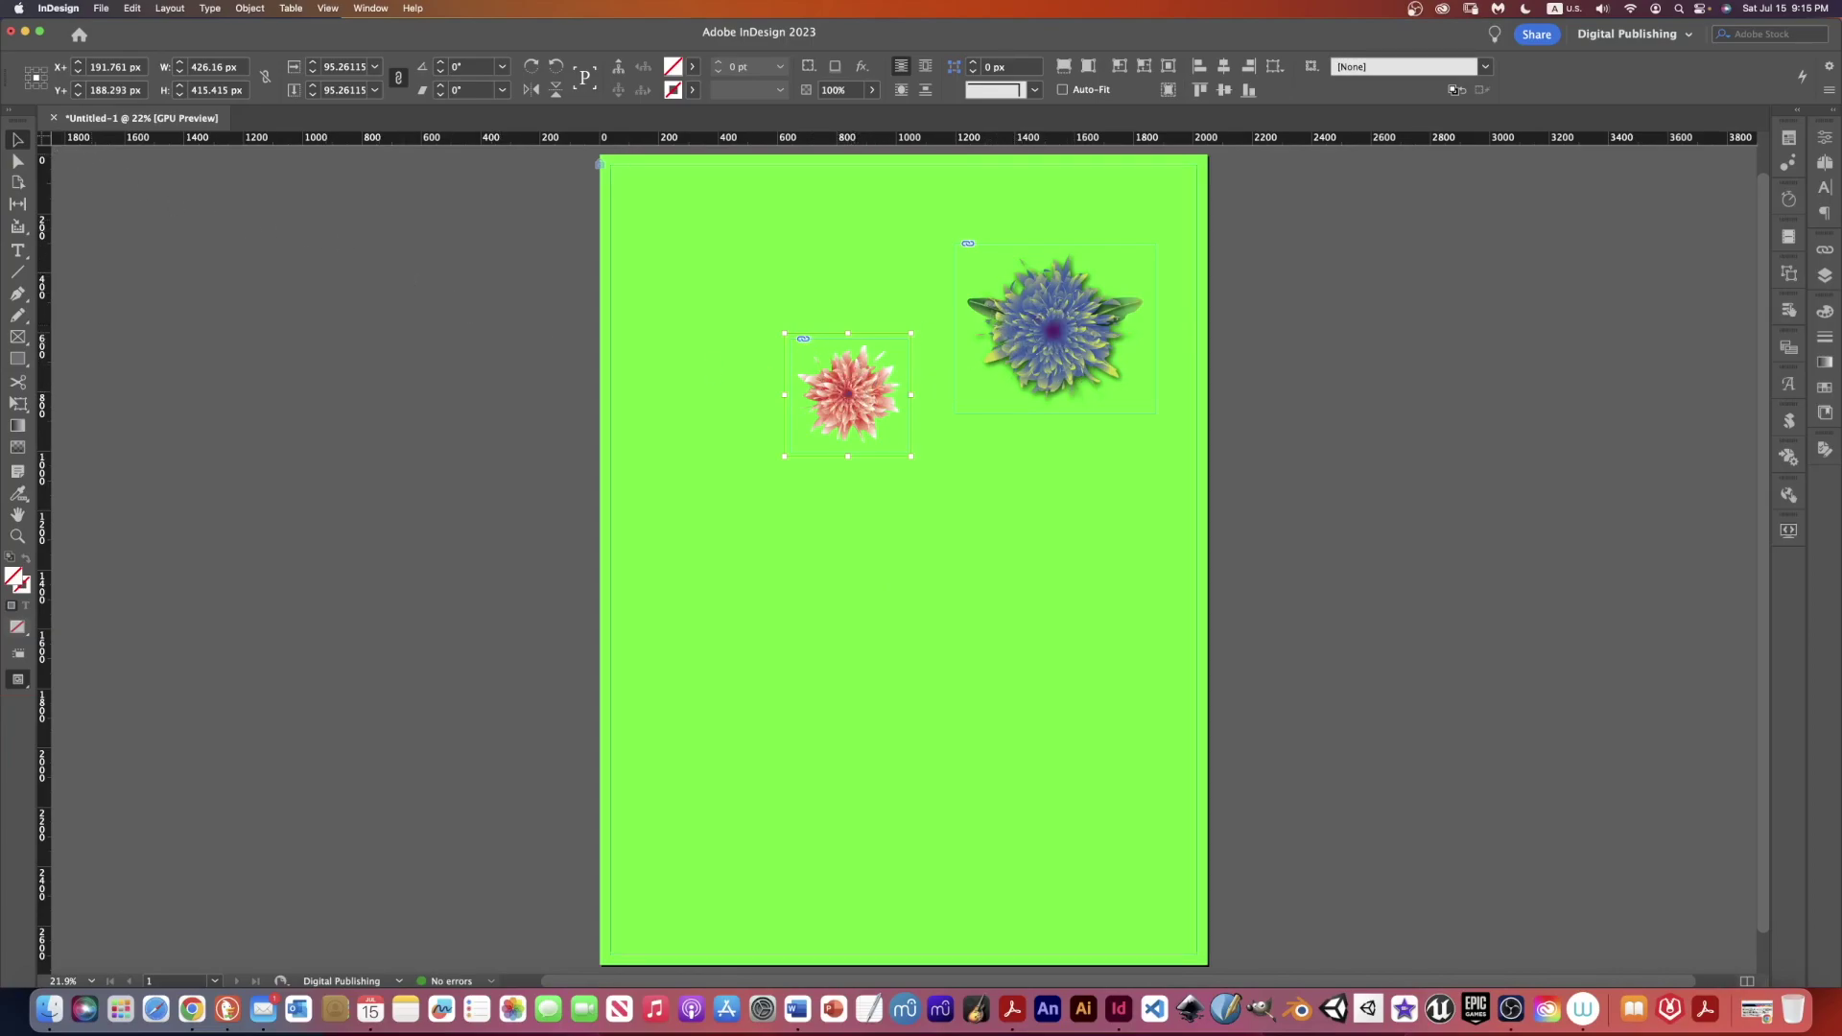
left_click(291, 304)
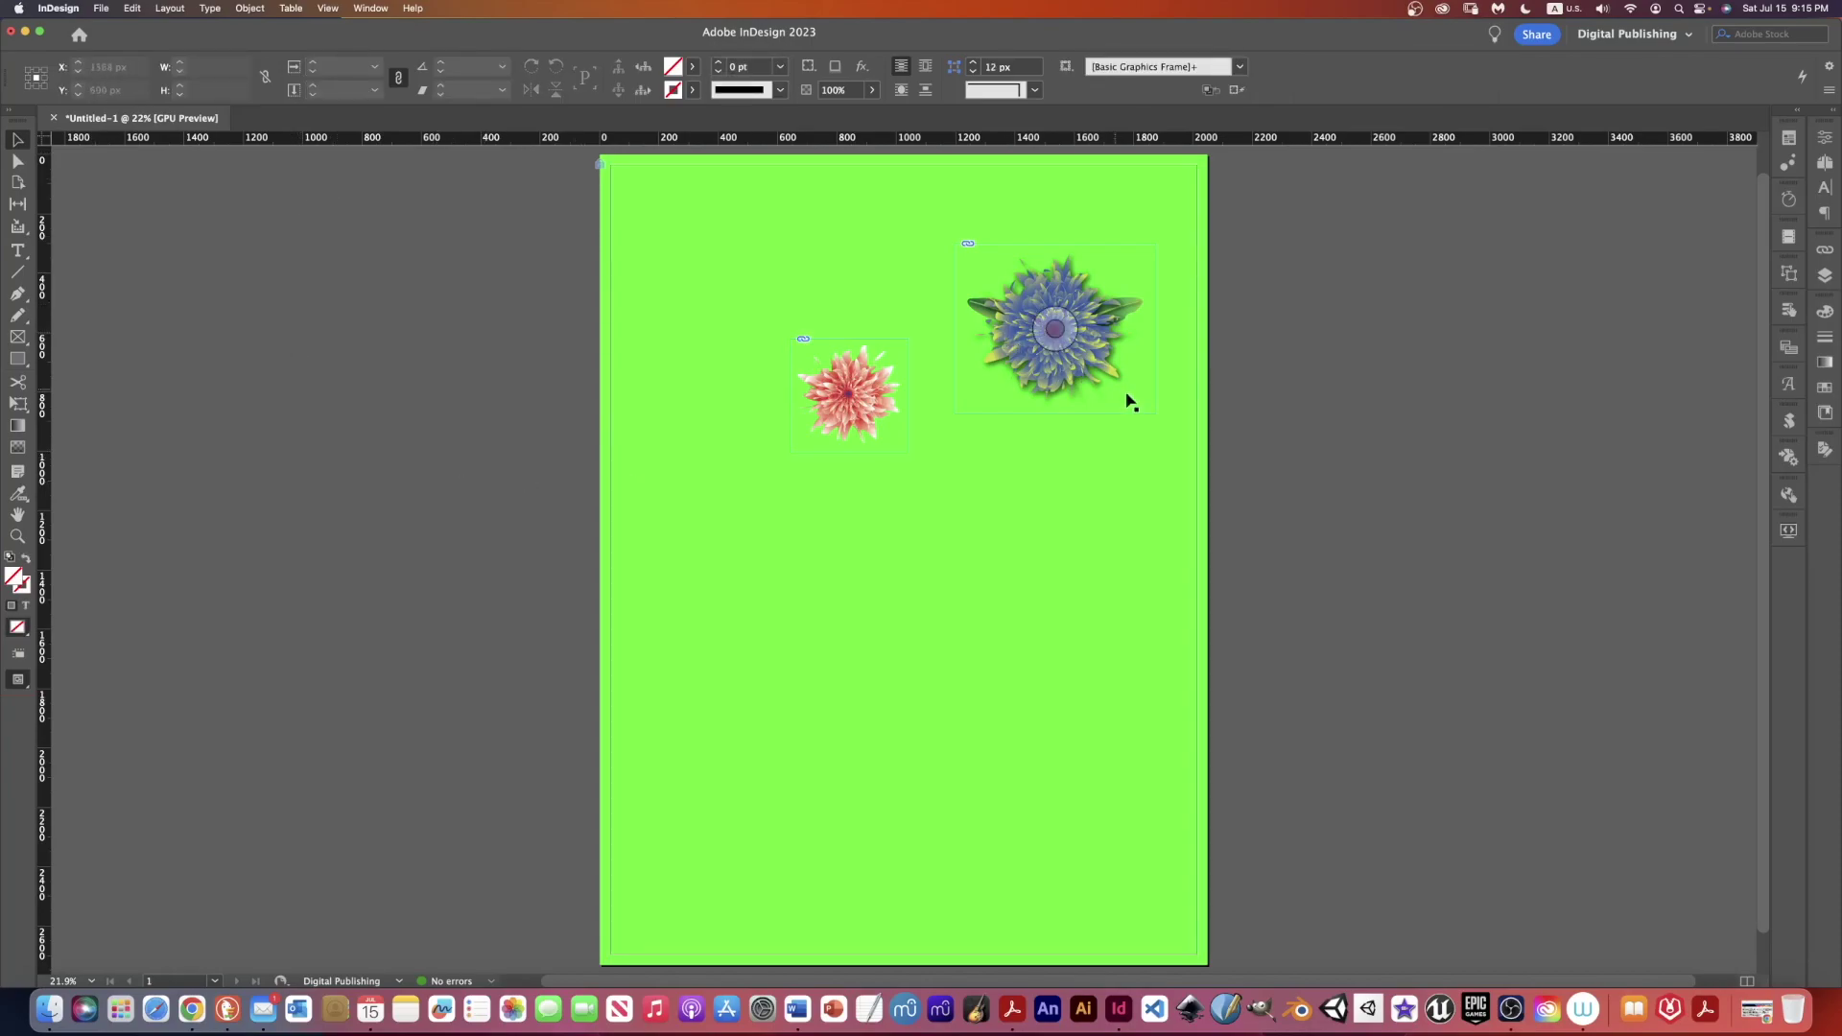
- Distribute the blue and pink flowers by vertical centers and align their horizontal centers
left_click(902, 559)
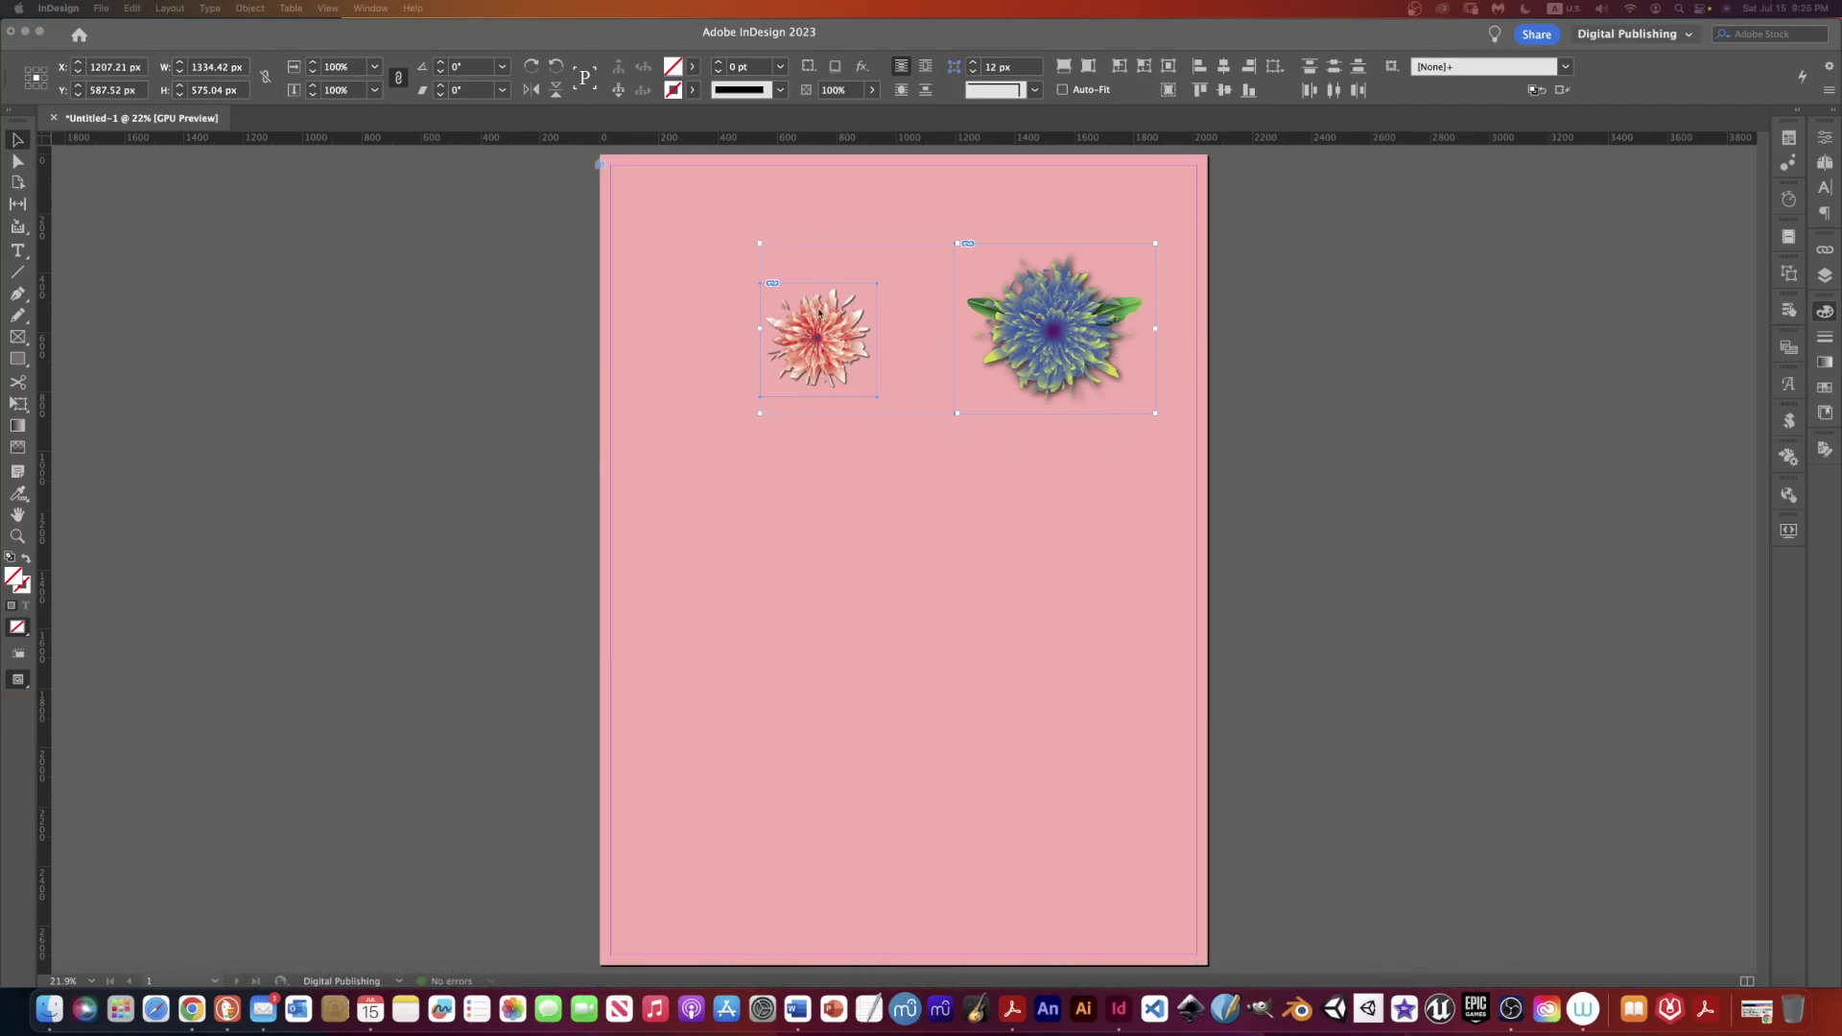
left_click(711, 242)
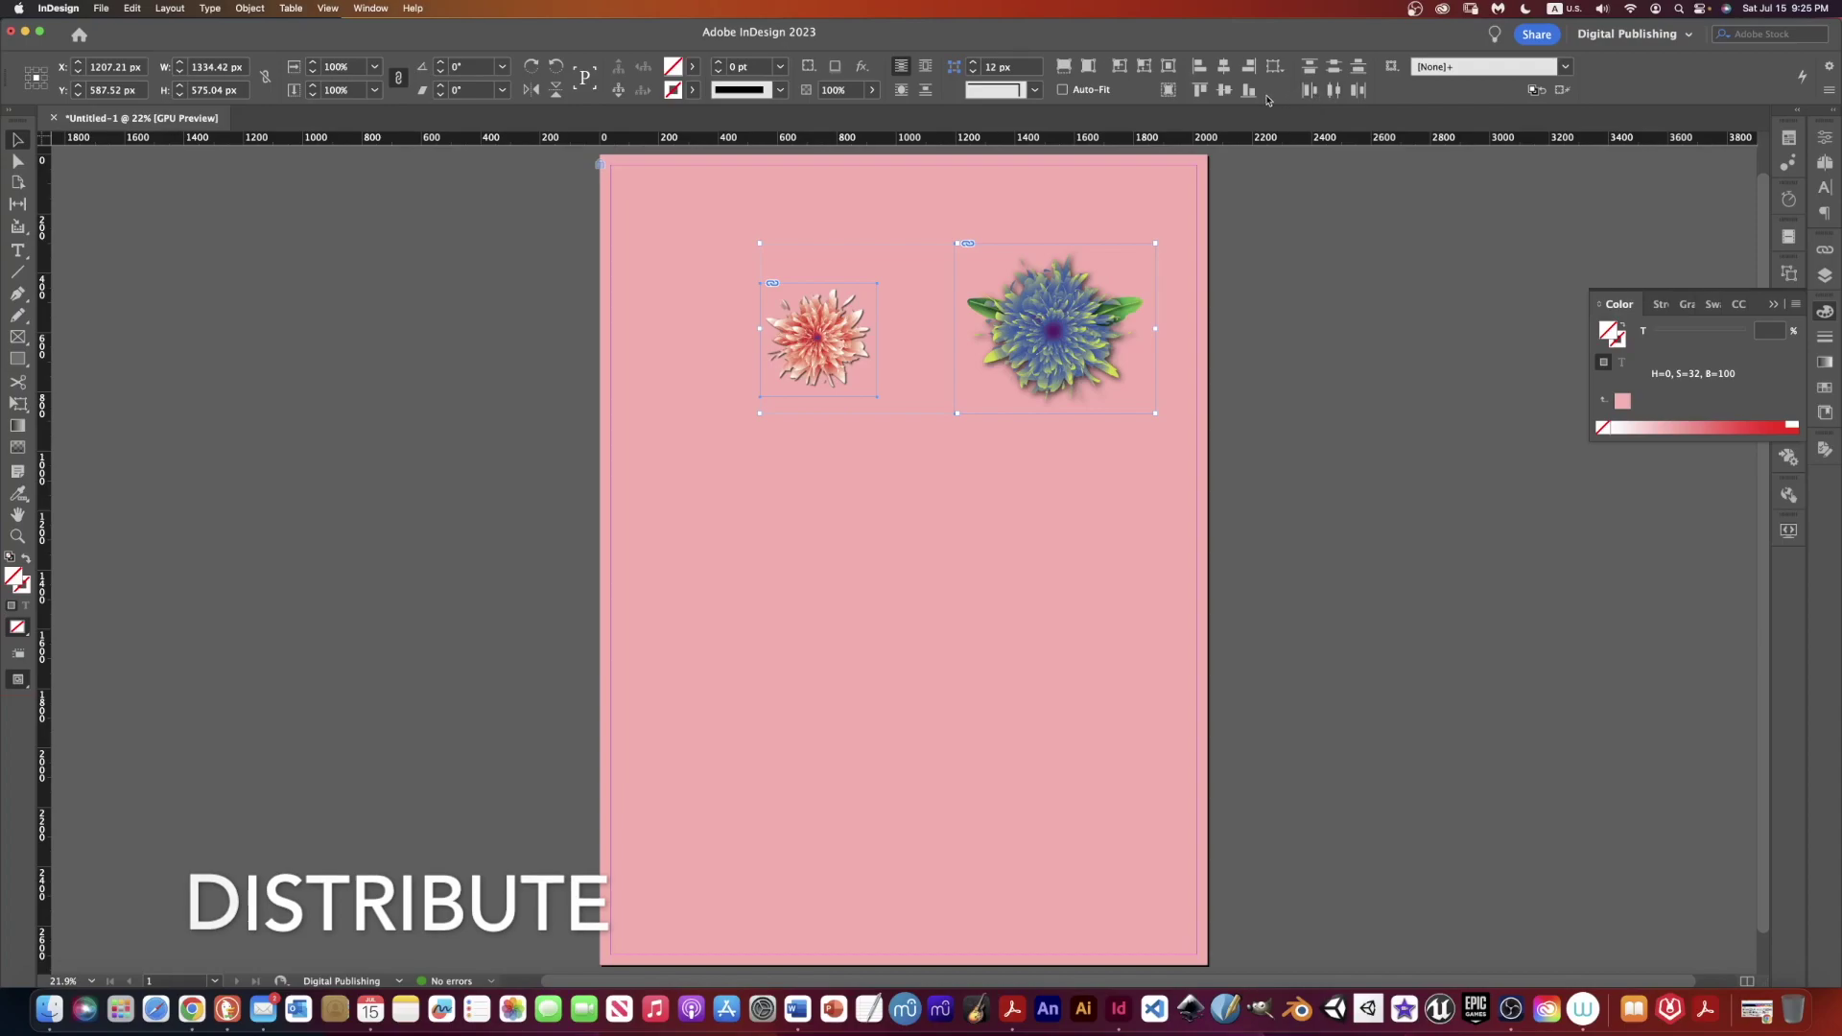
left_click(1334, 65)
left_click(1223, 65)
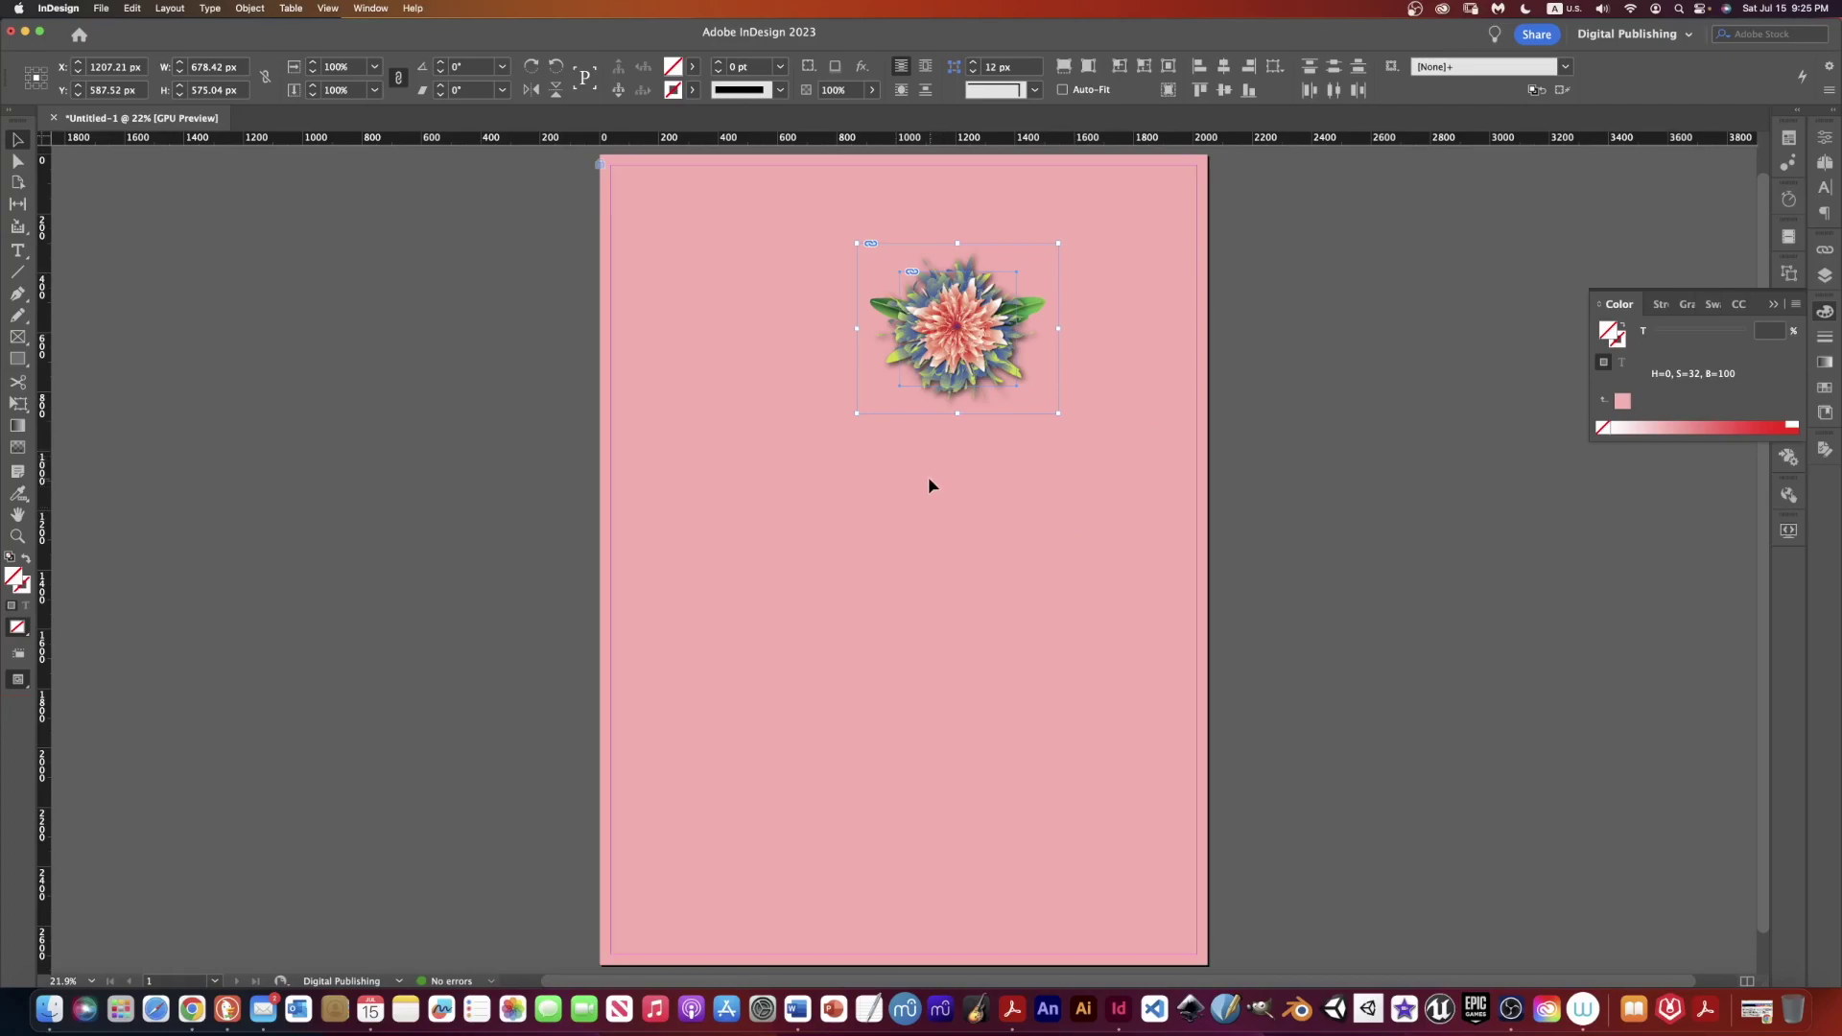
- Move the pink flower to overlap the blue flower's lower-left edge, at about X 1010 px and Y 780 px
left_click_drag(938, 350, 885, 400)
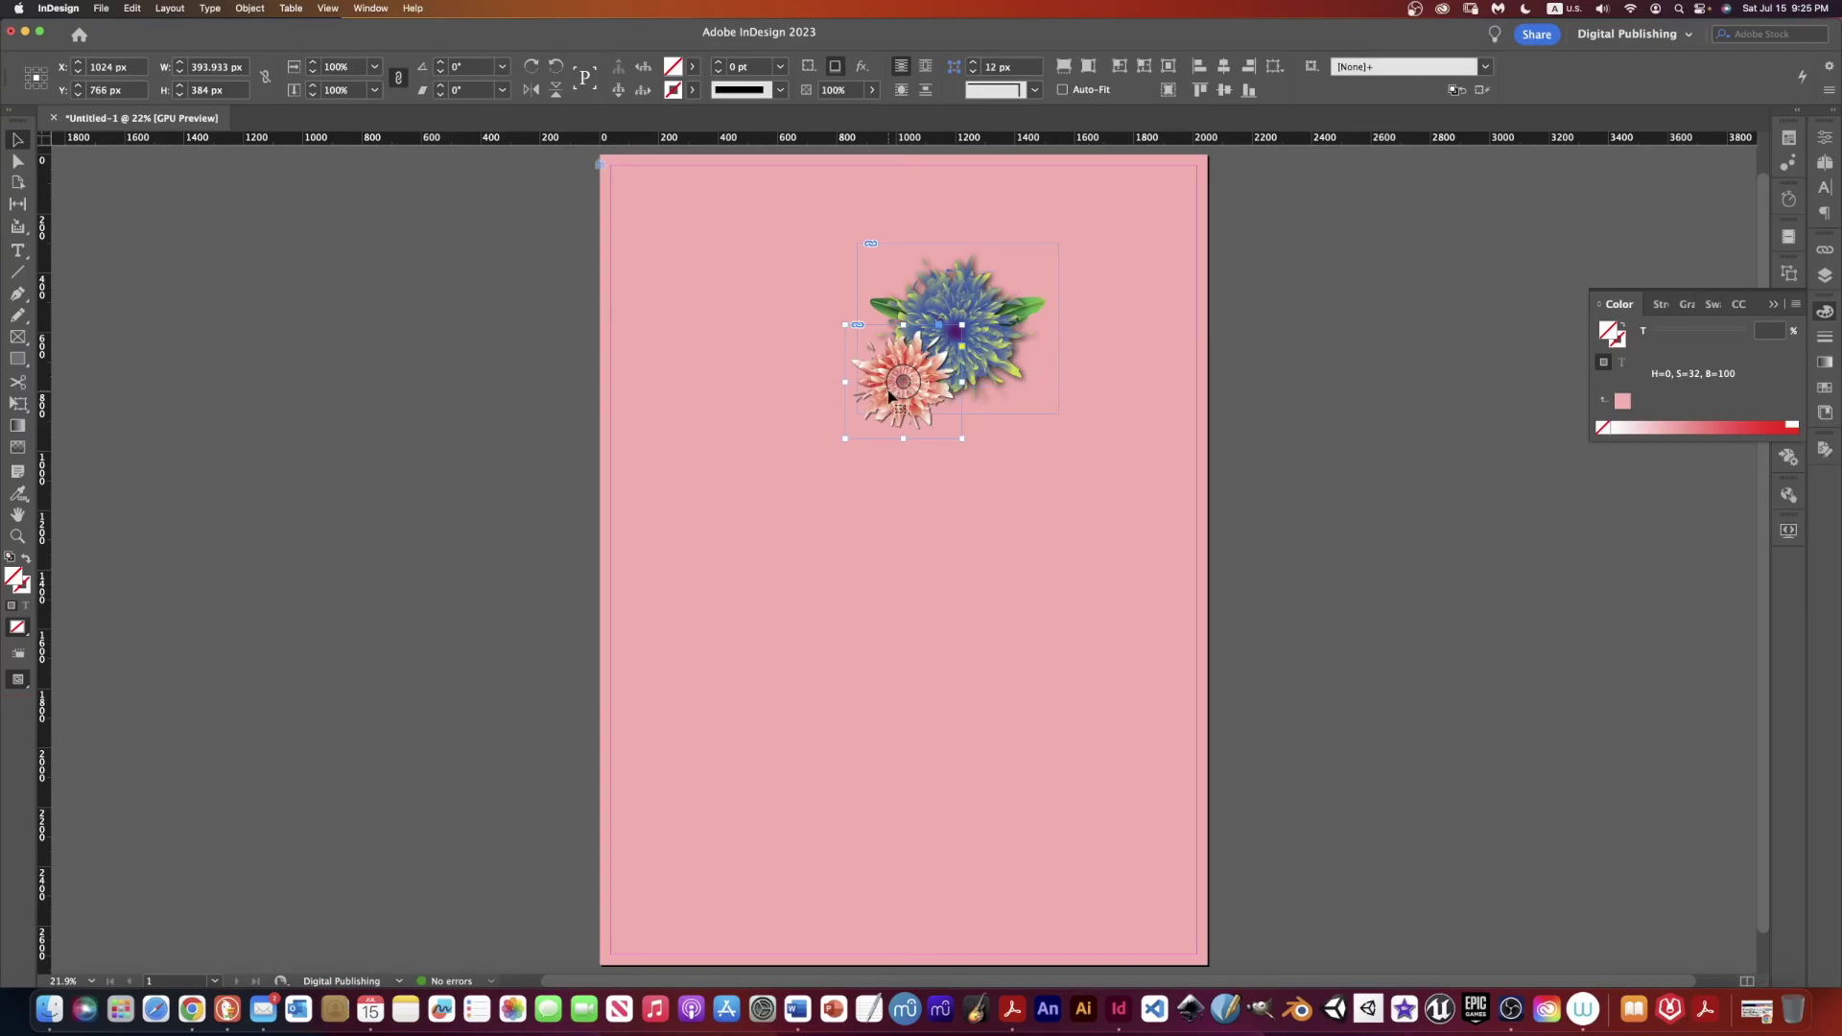
left_click(673, 443)
left_click_drag(893, 407, 893, 419)
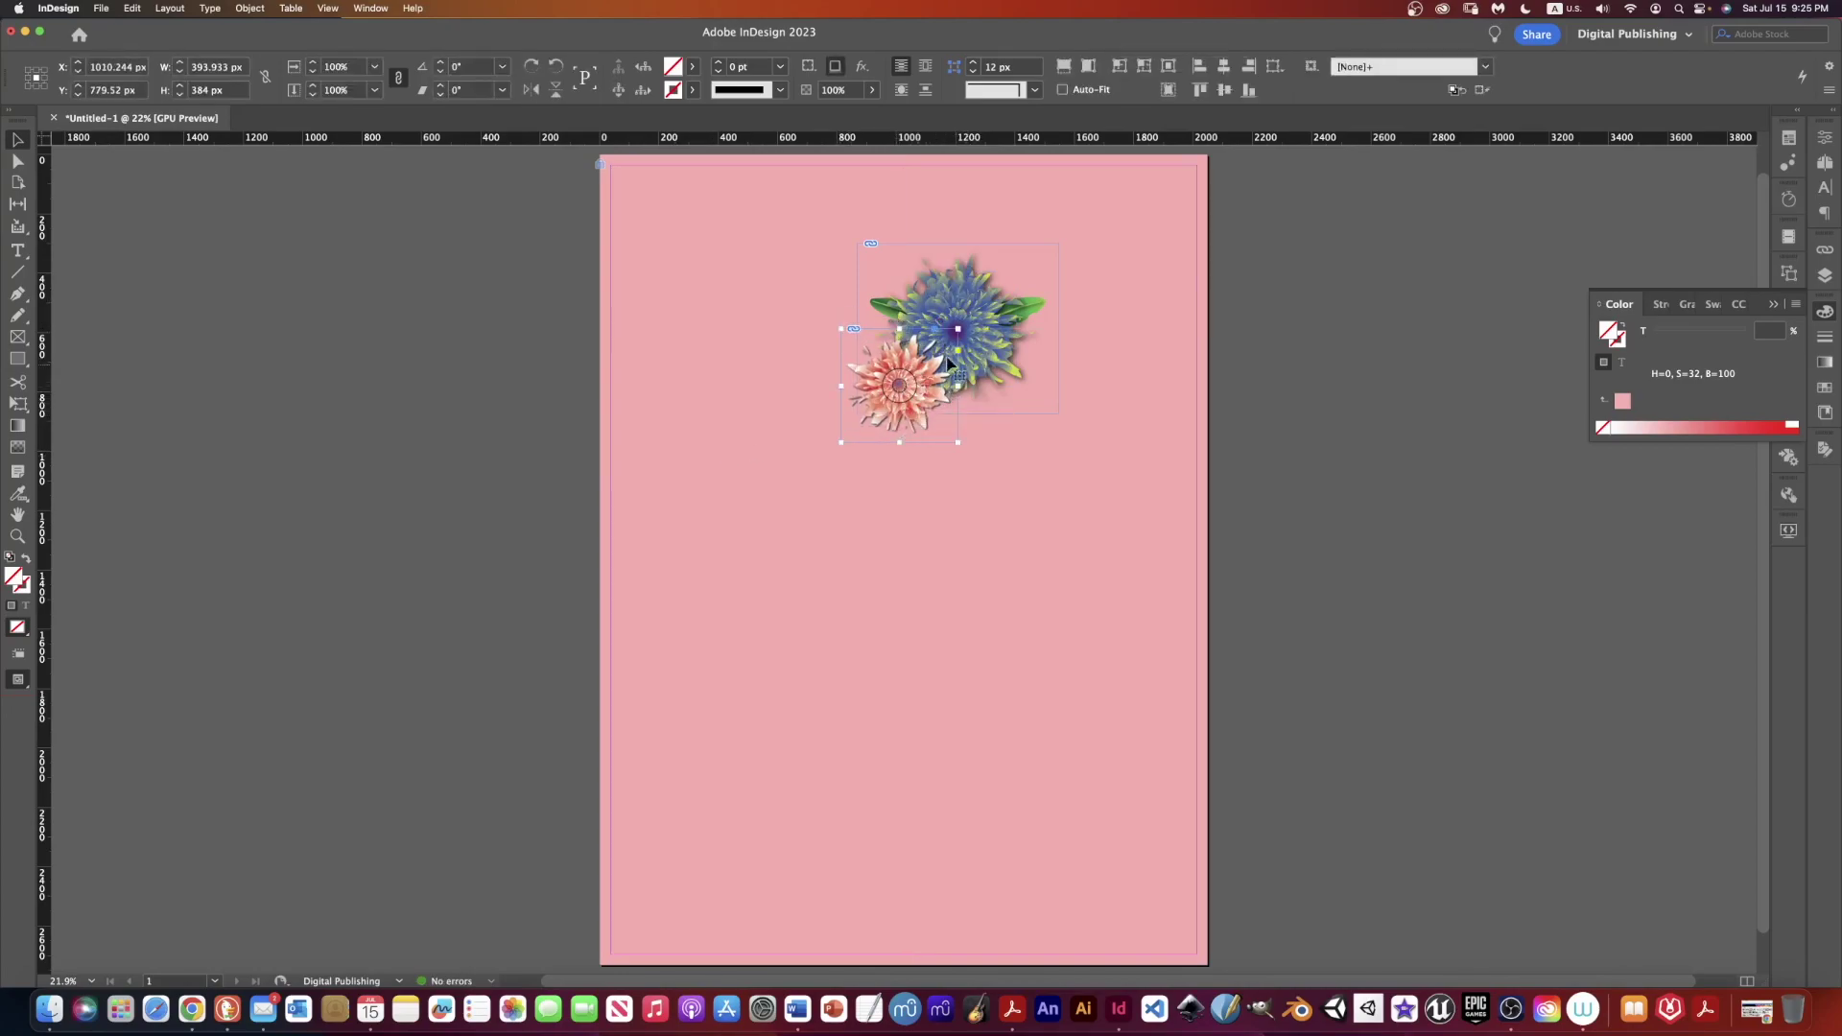
left_click(1099, 559)
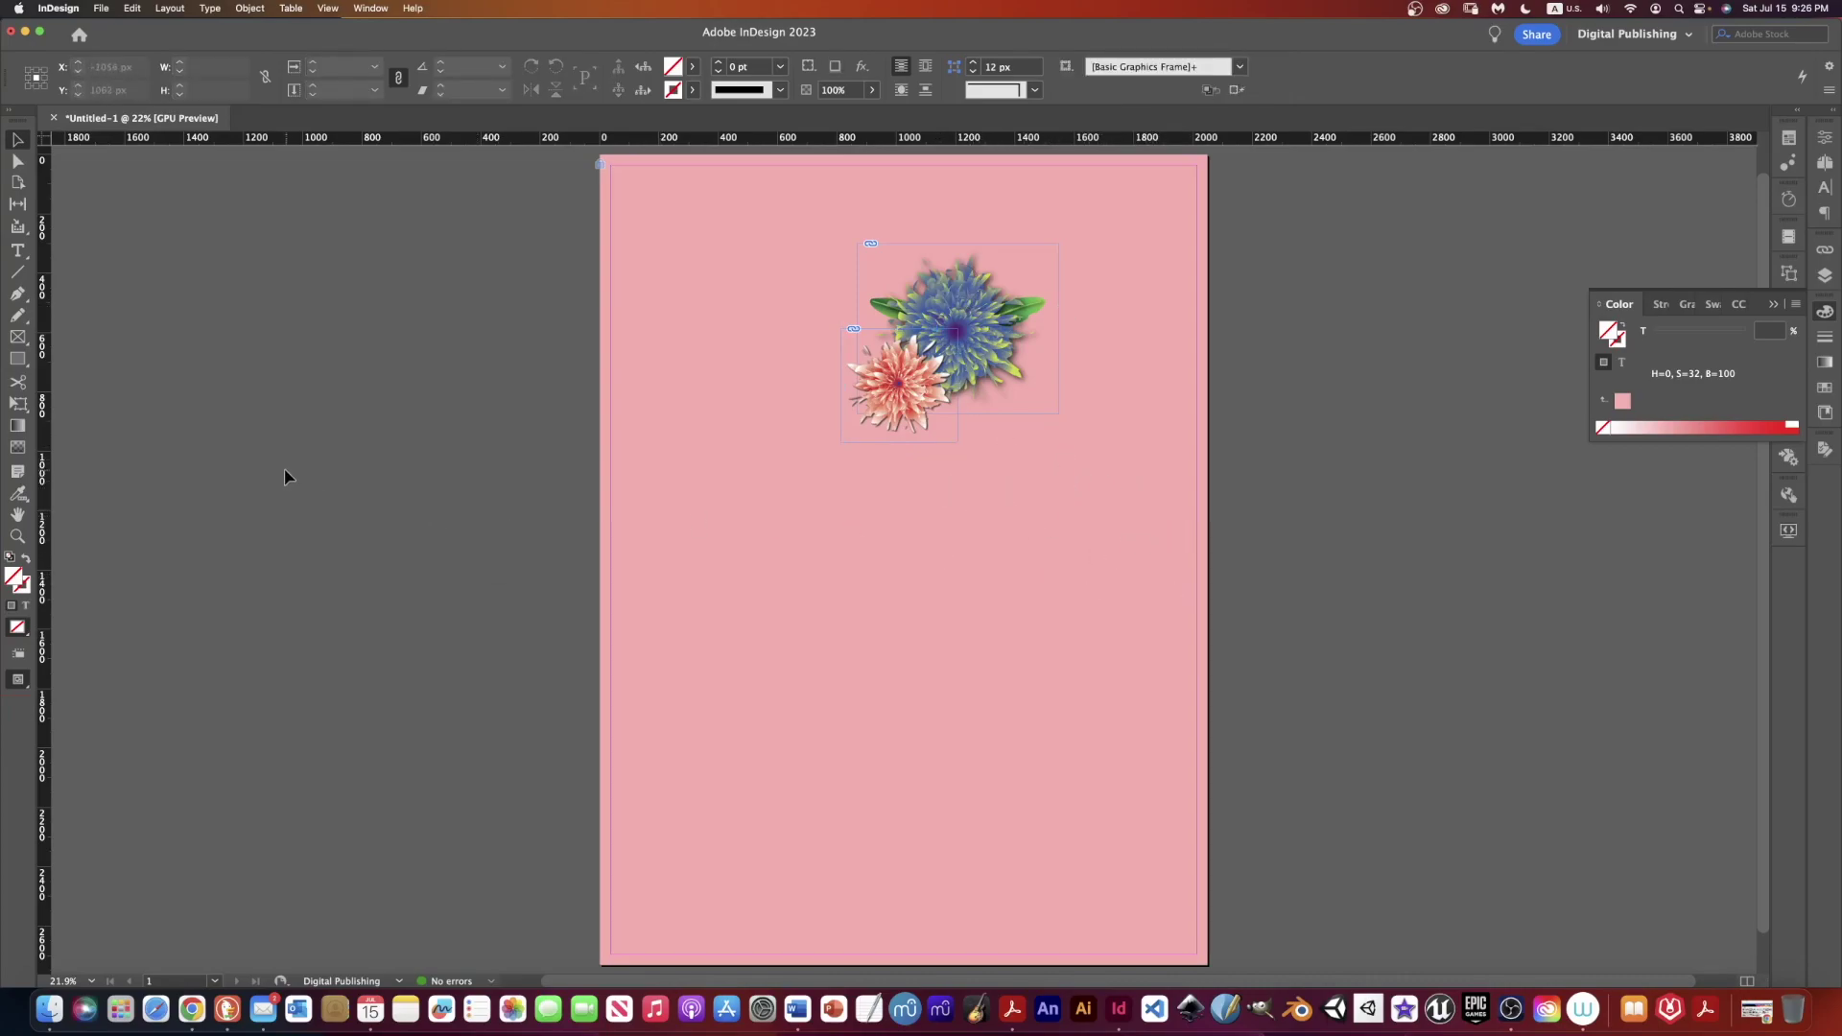
- Apply the Bounce Right (large) animation preset to the pink flower
left_click(916, 408)
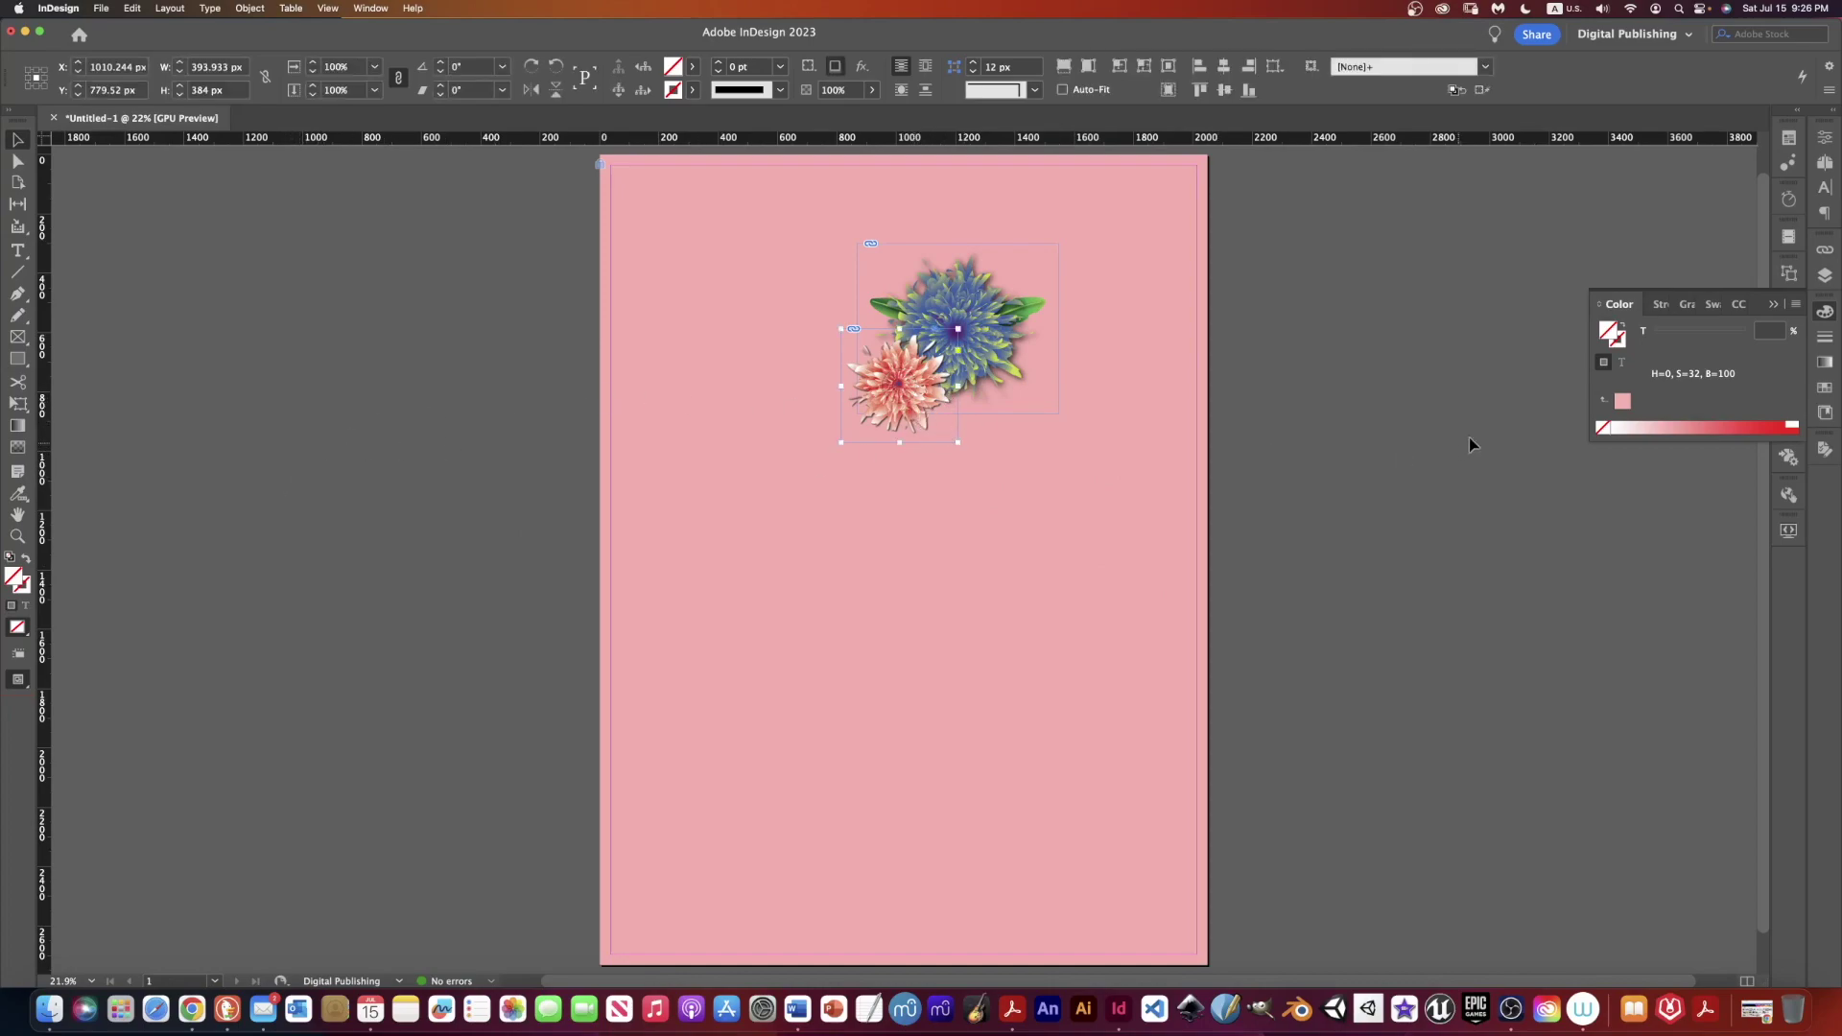
left_click(1709, 226)
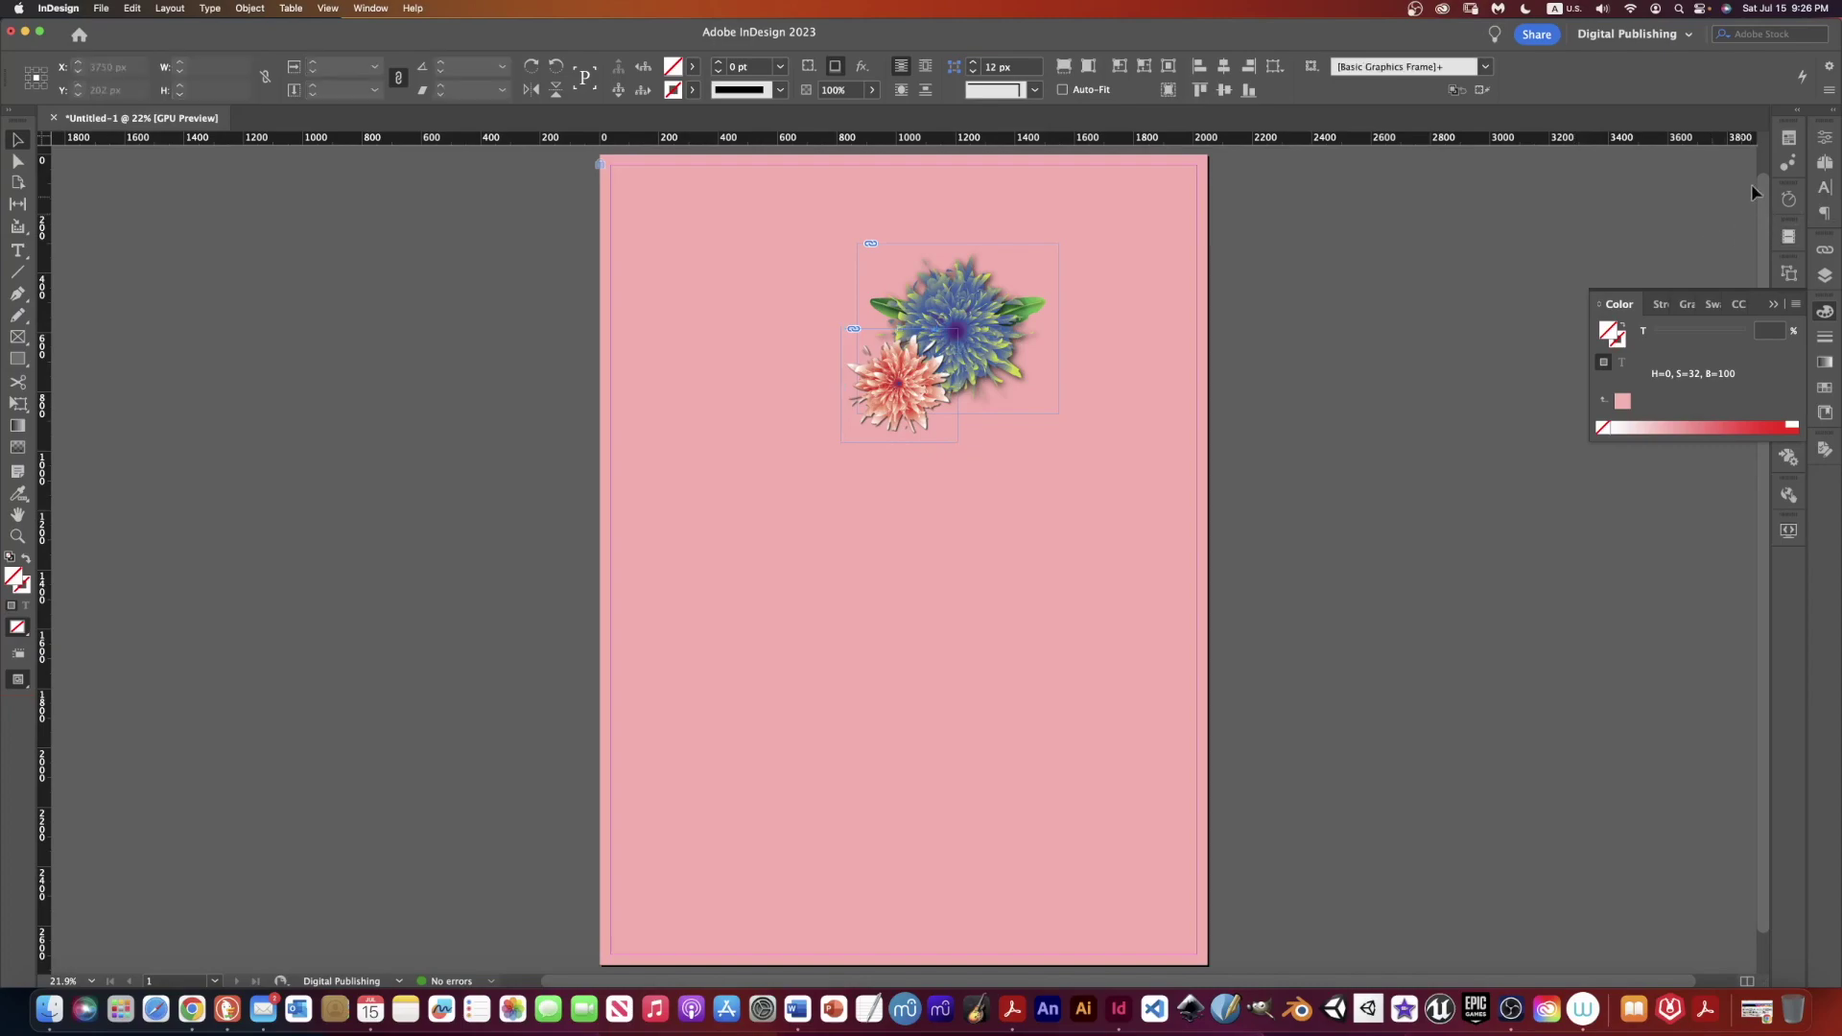
left_click(1788, 165)
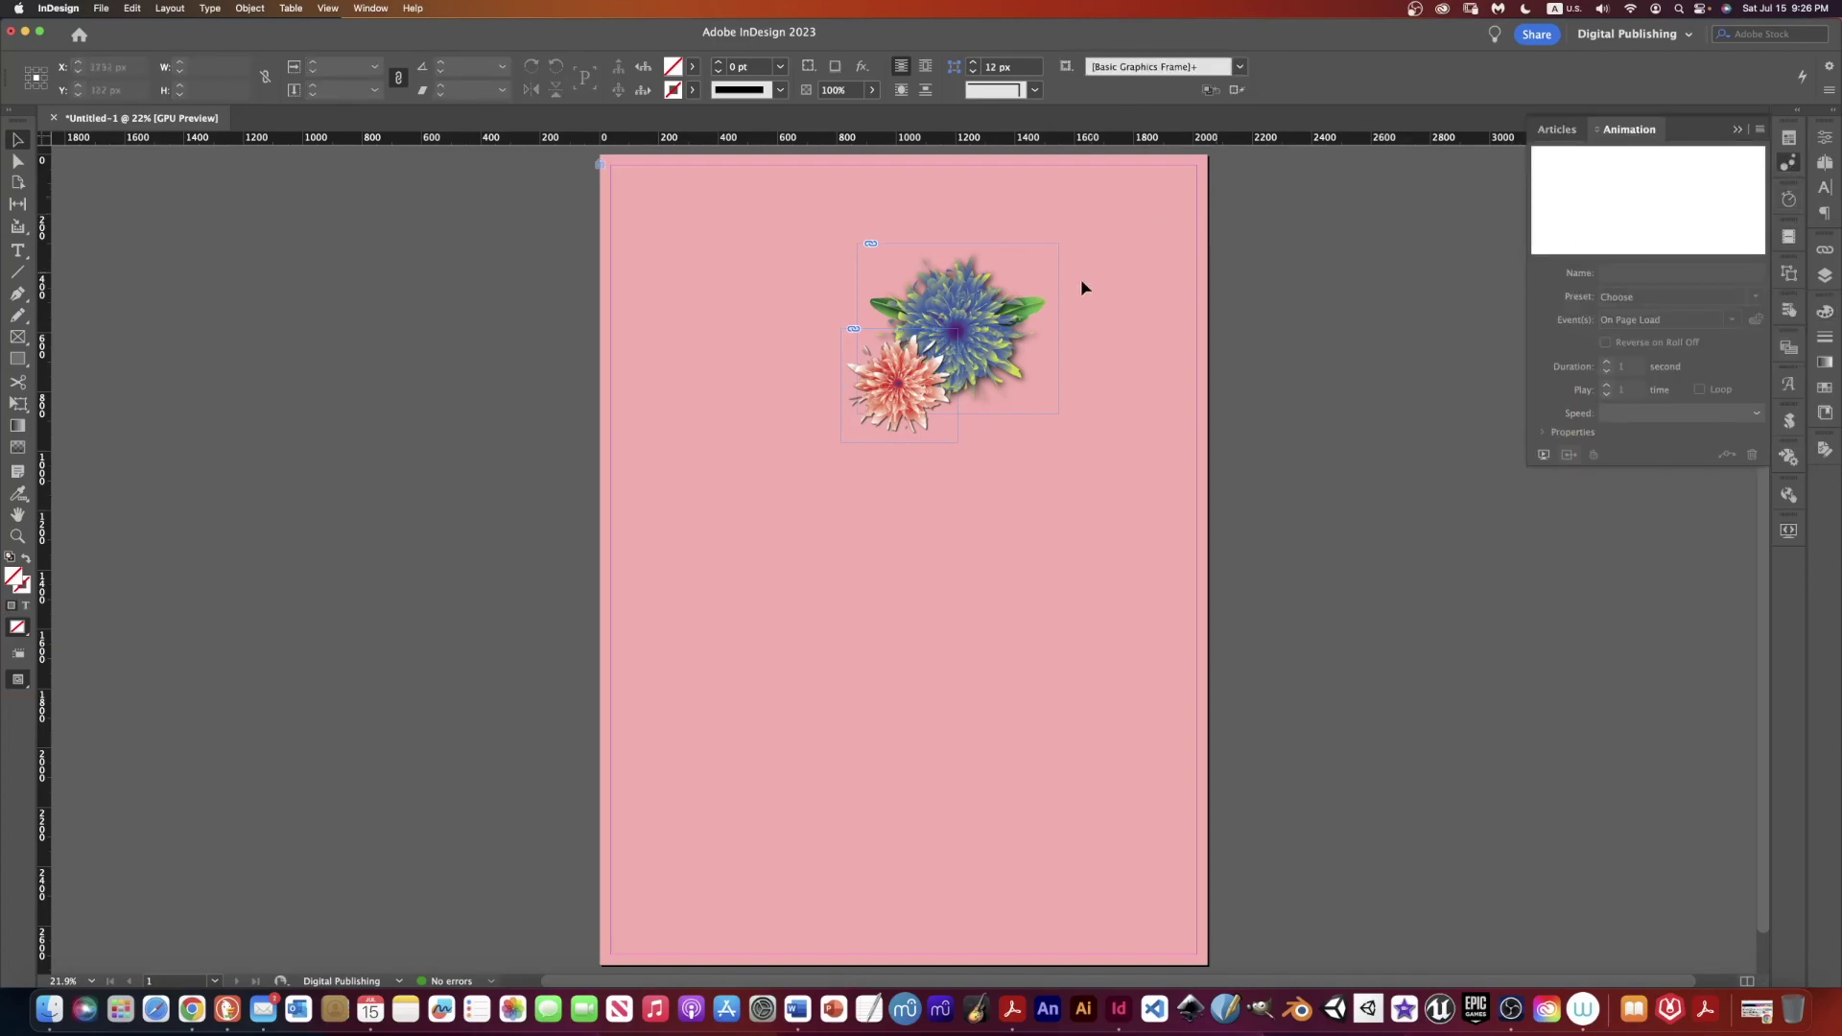
left_click(892, 379)
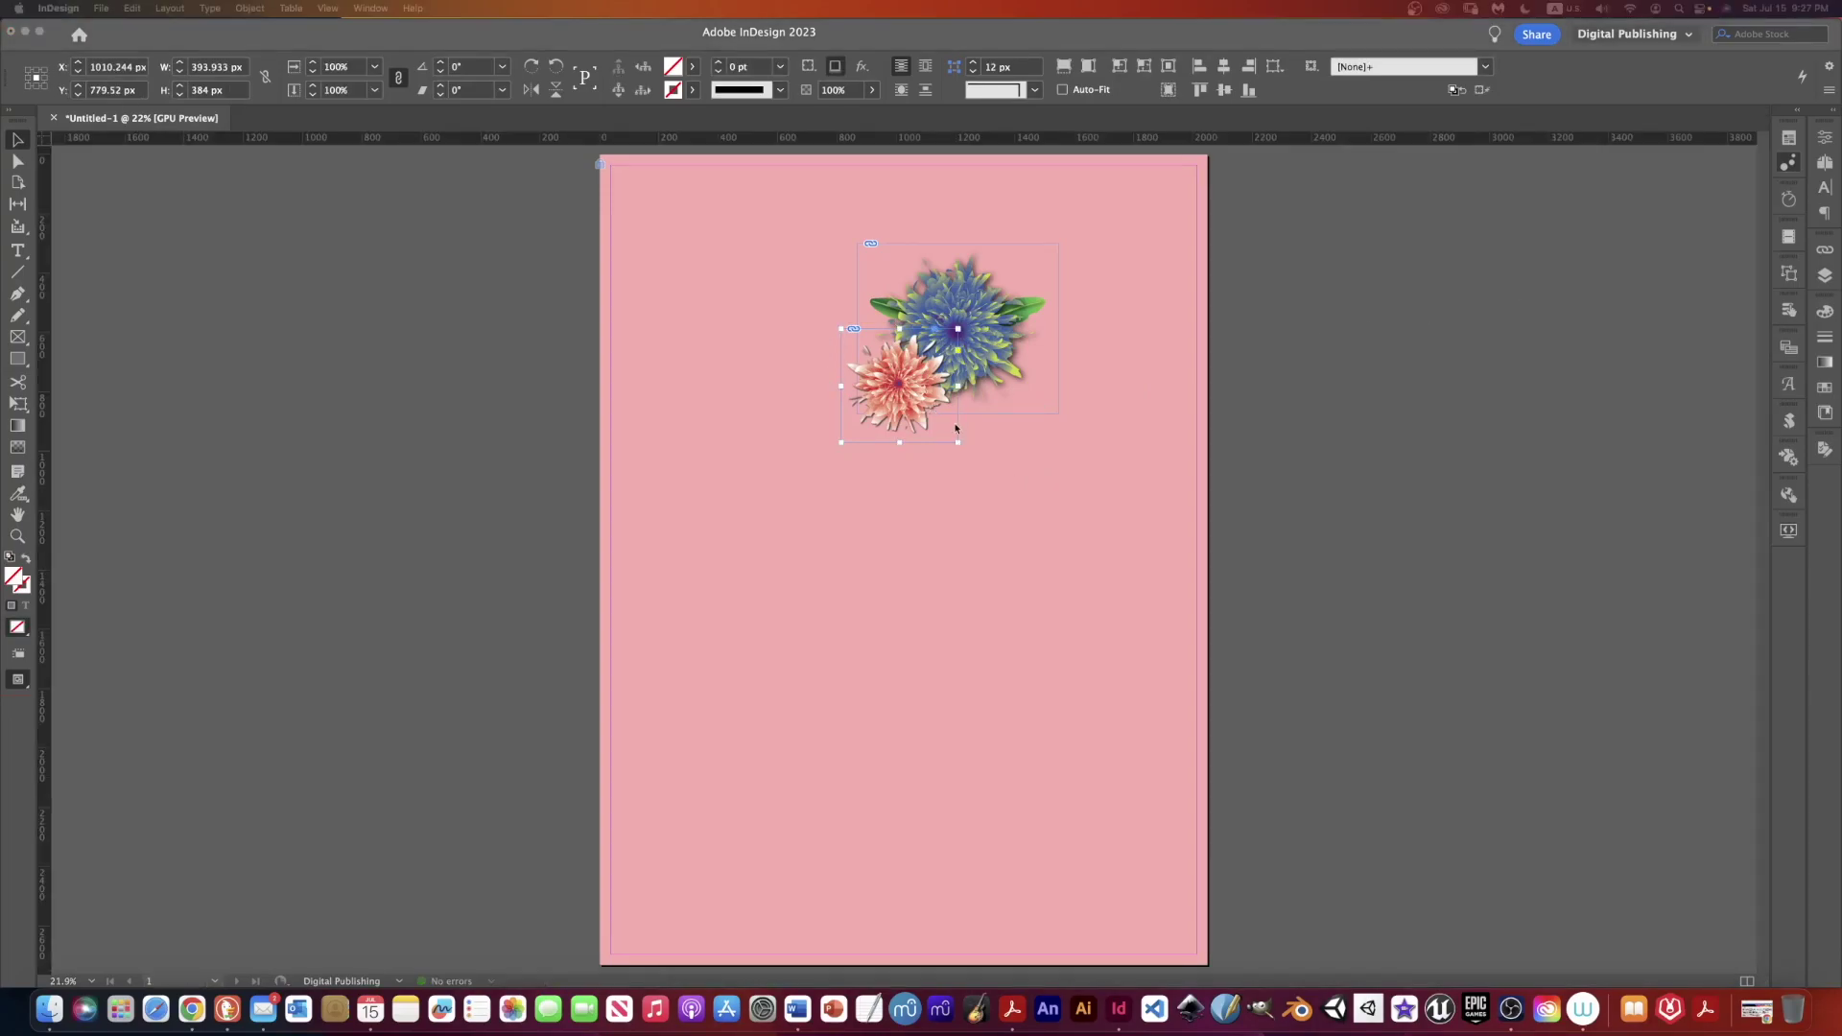
left_click(1790, 168)
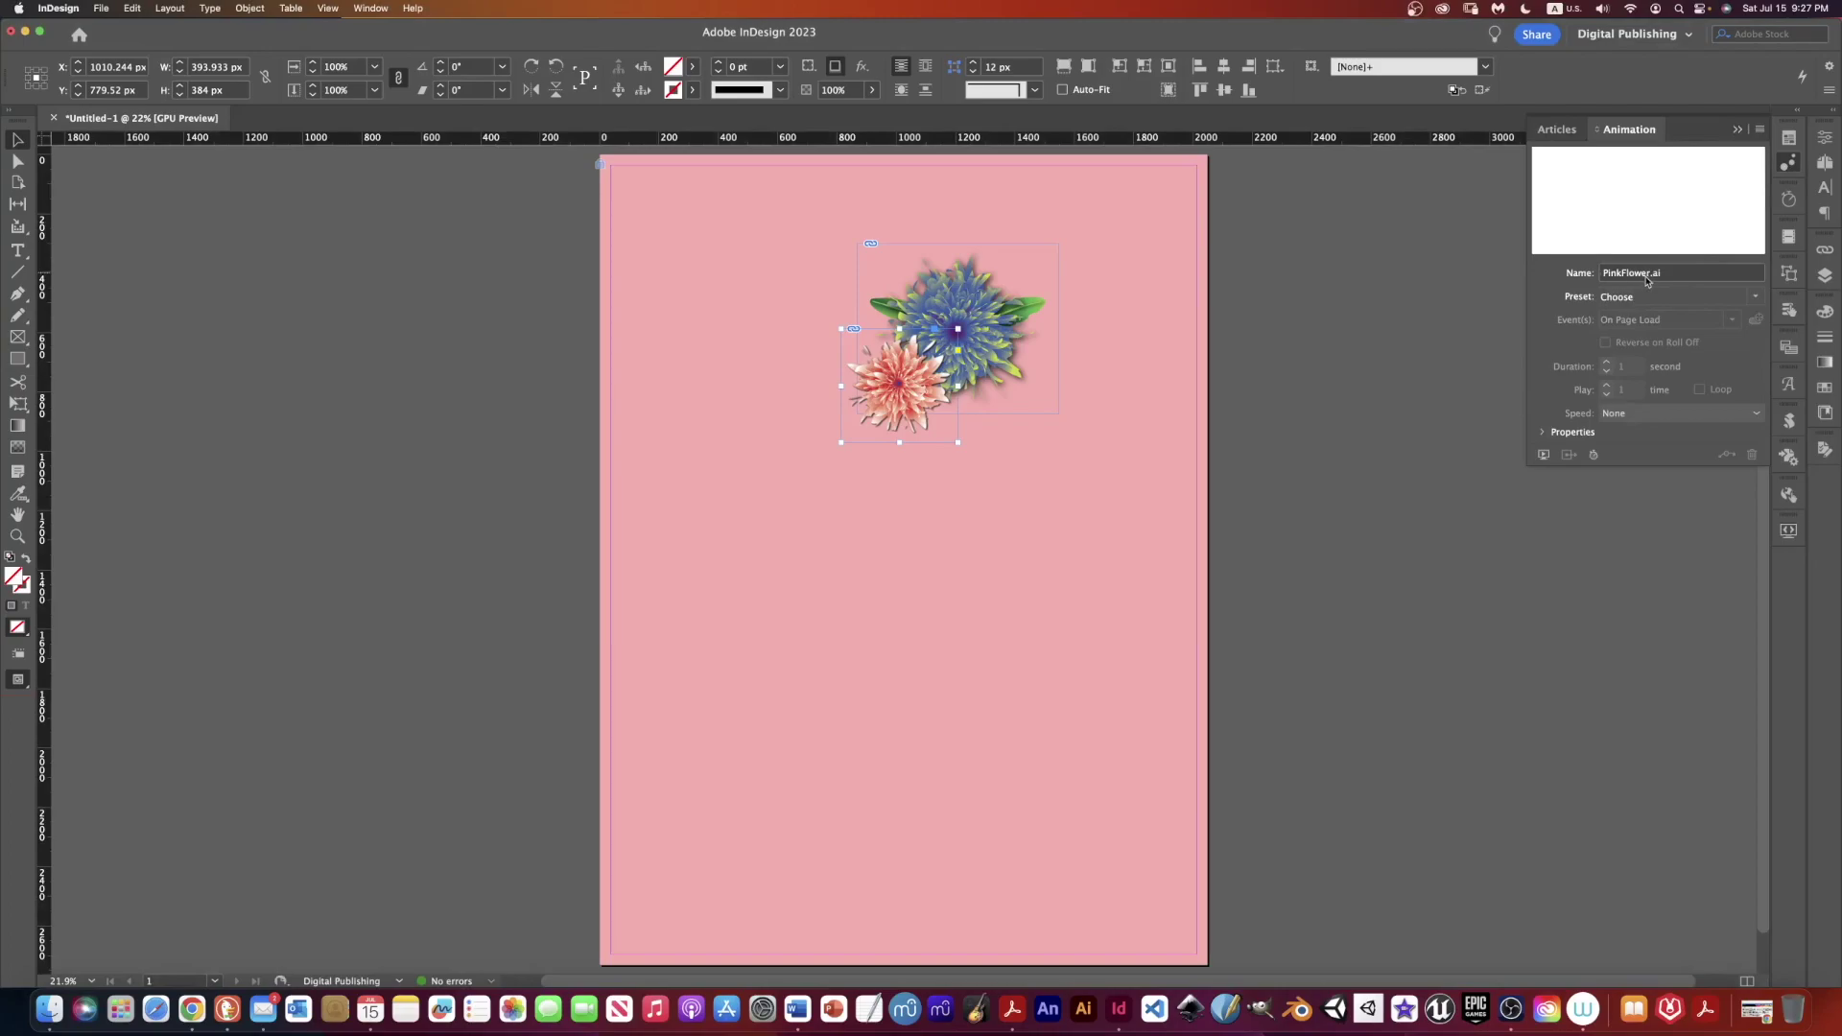
left_click(1750, 299)
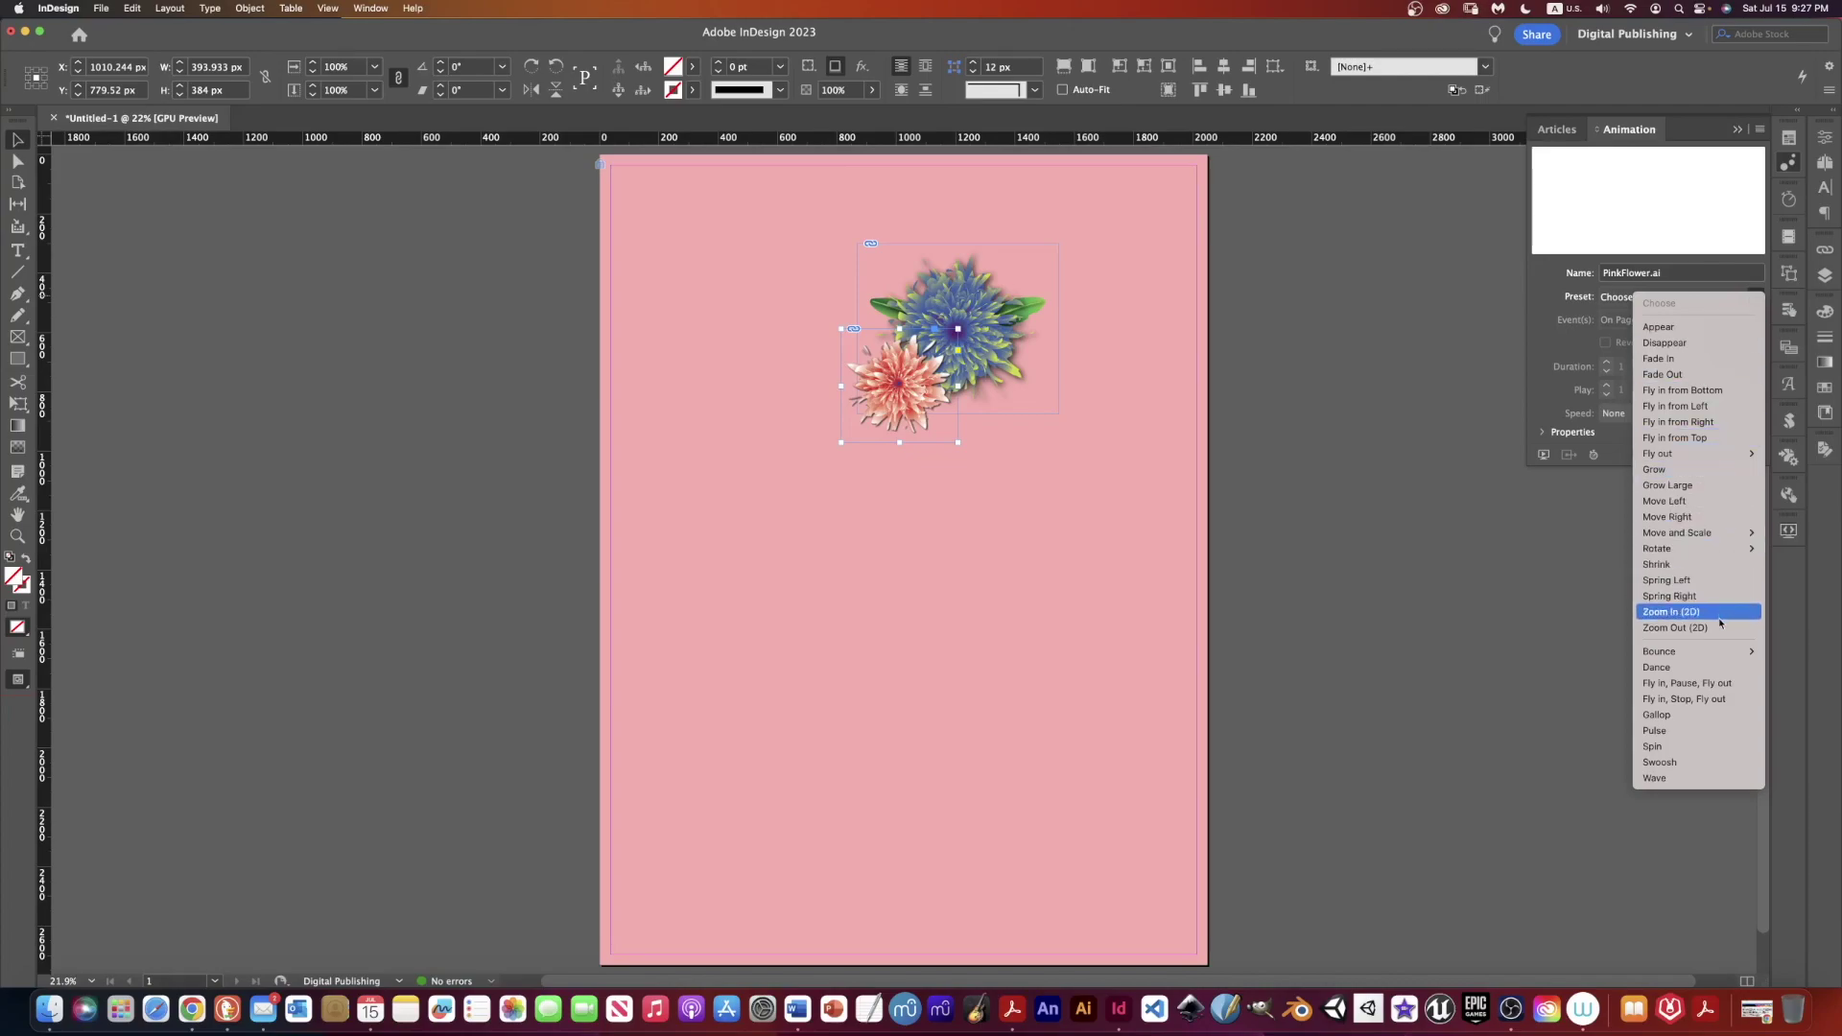
mouse_move(1719, 654)
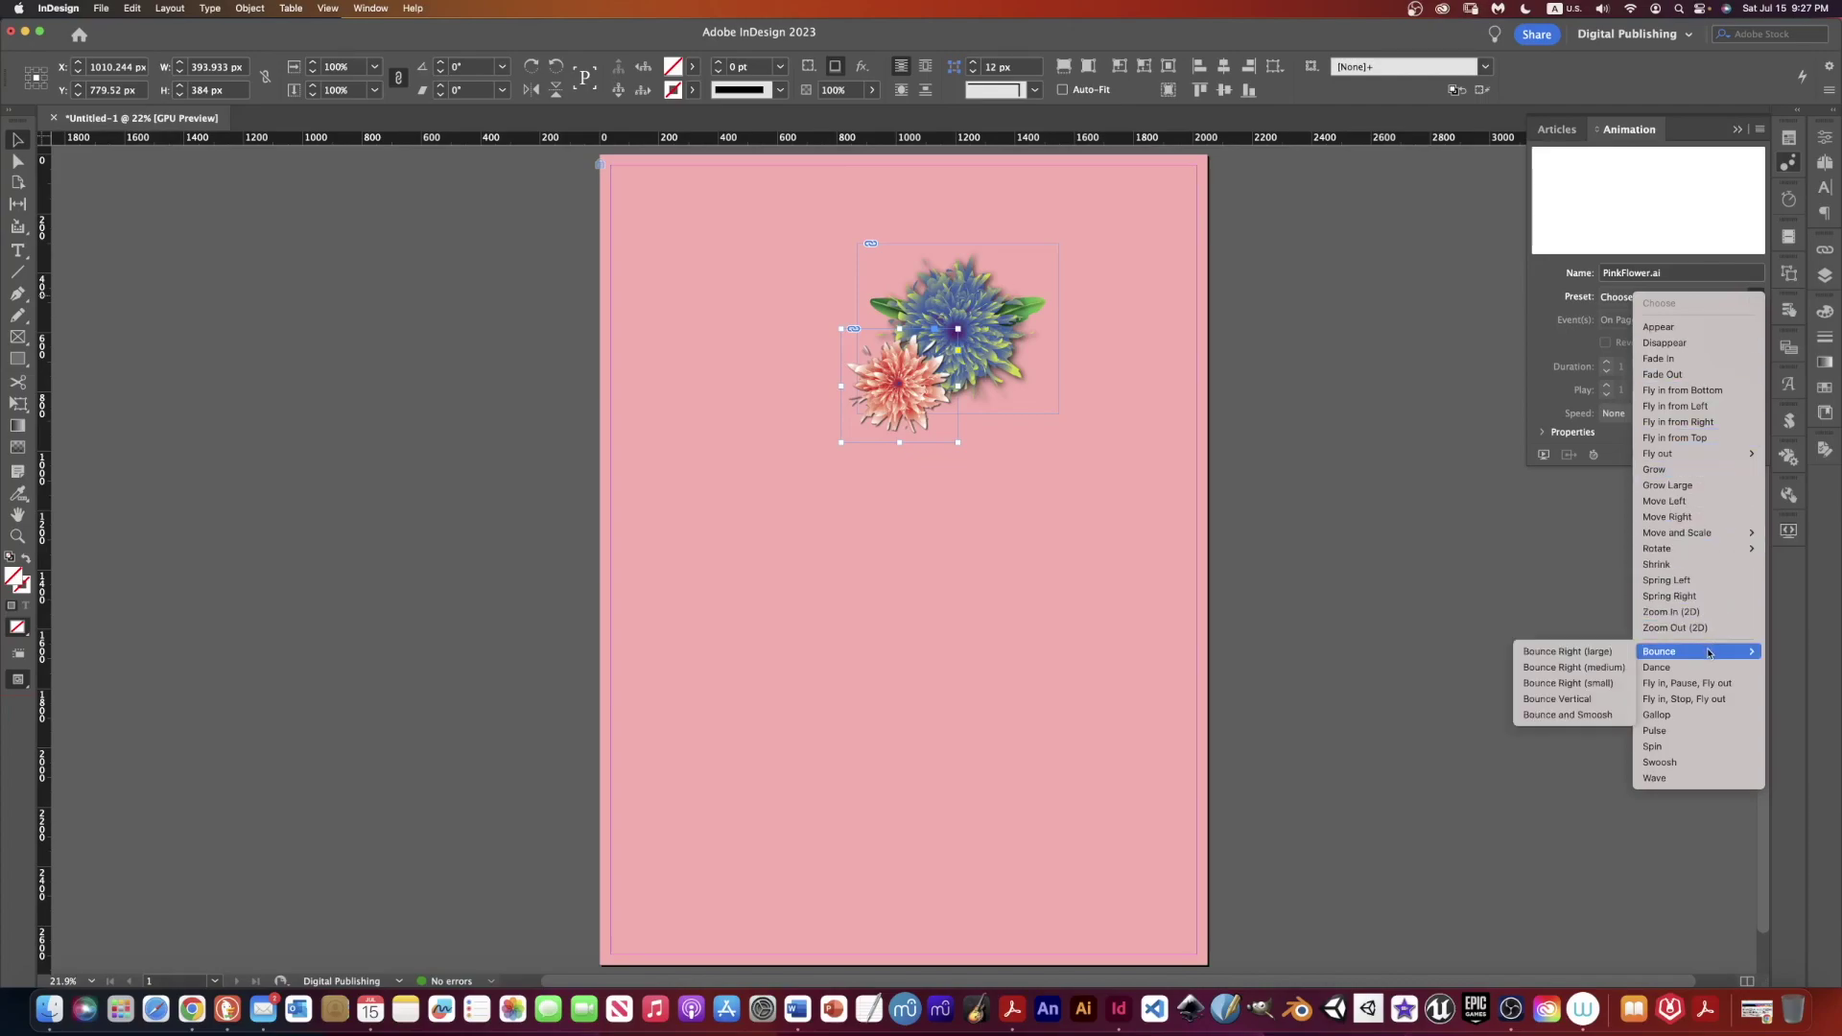
left_click(1572, 653)
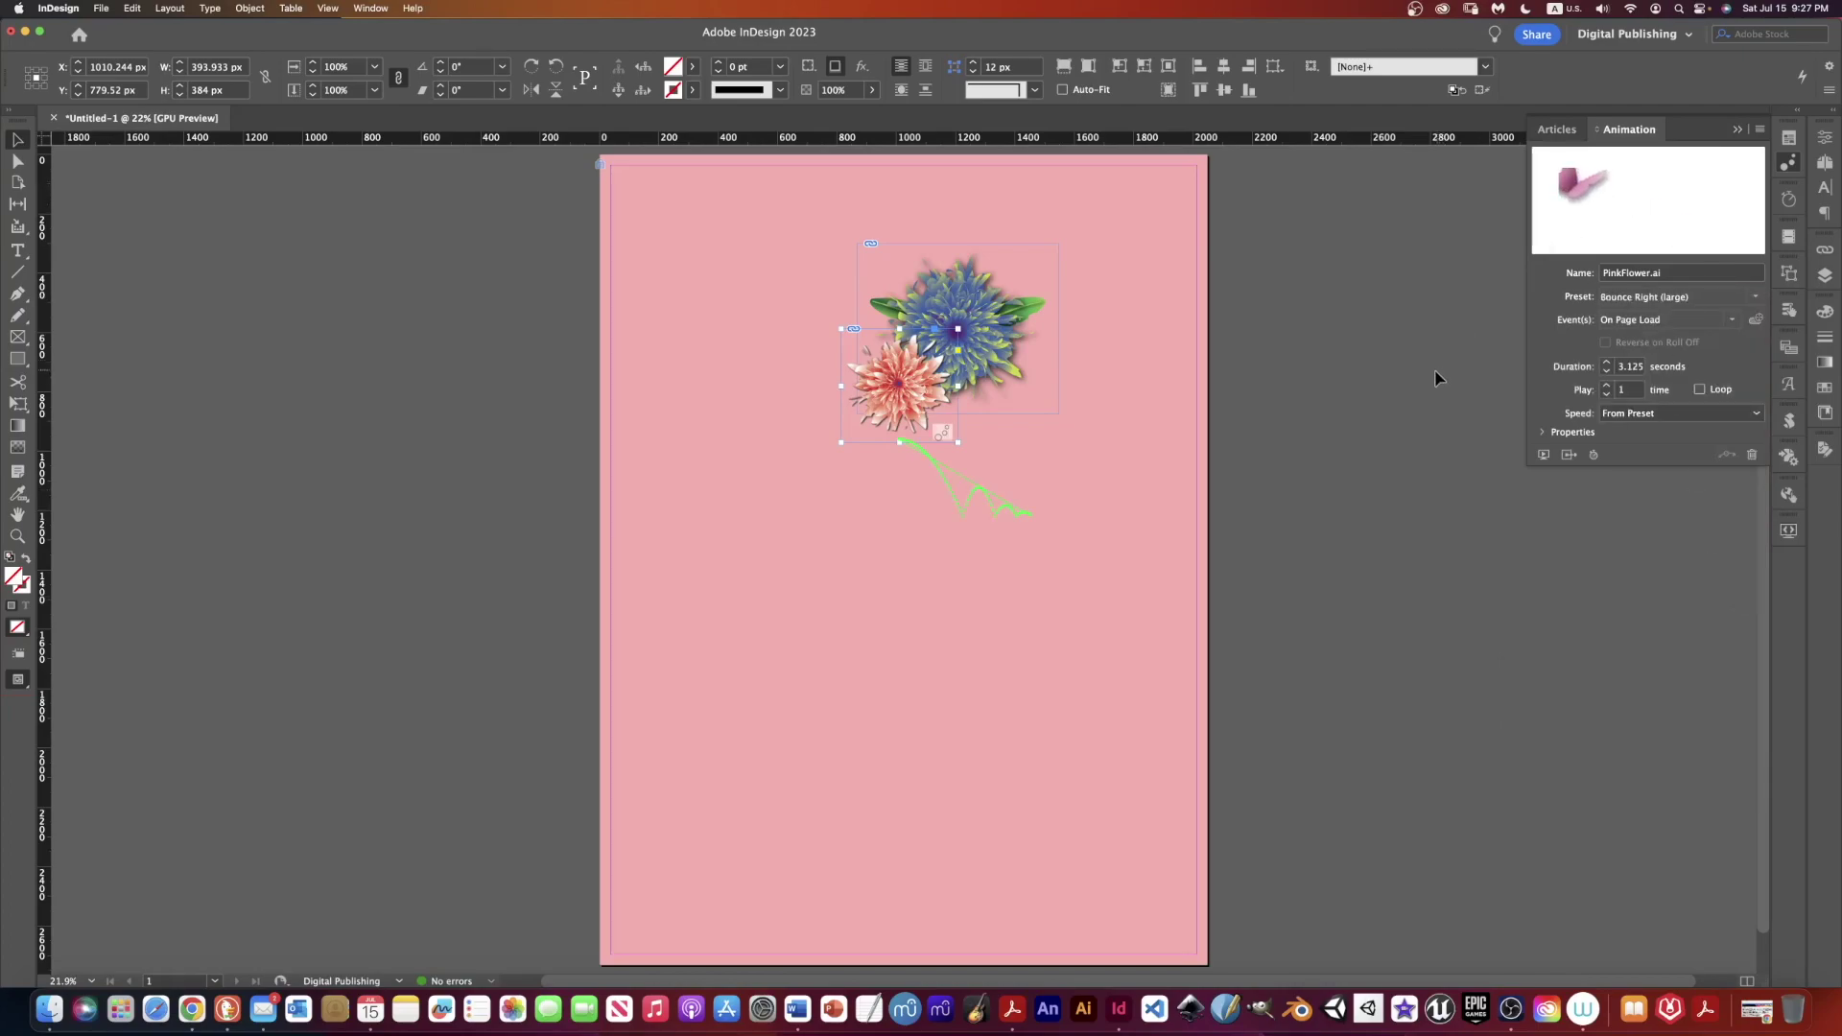
- Play the pink flower's bounce in the EPUB Interactivity Preview and enlarge the preview area
left_click(1786, 531)
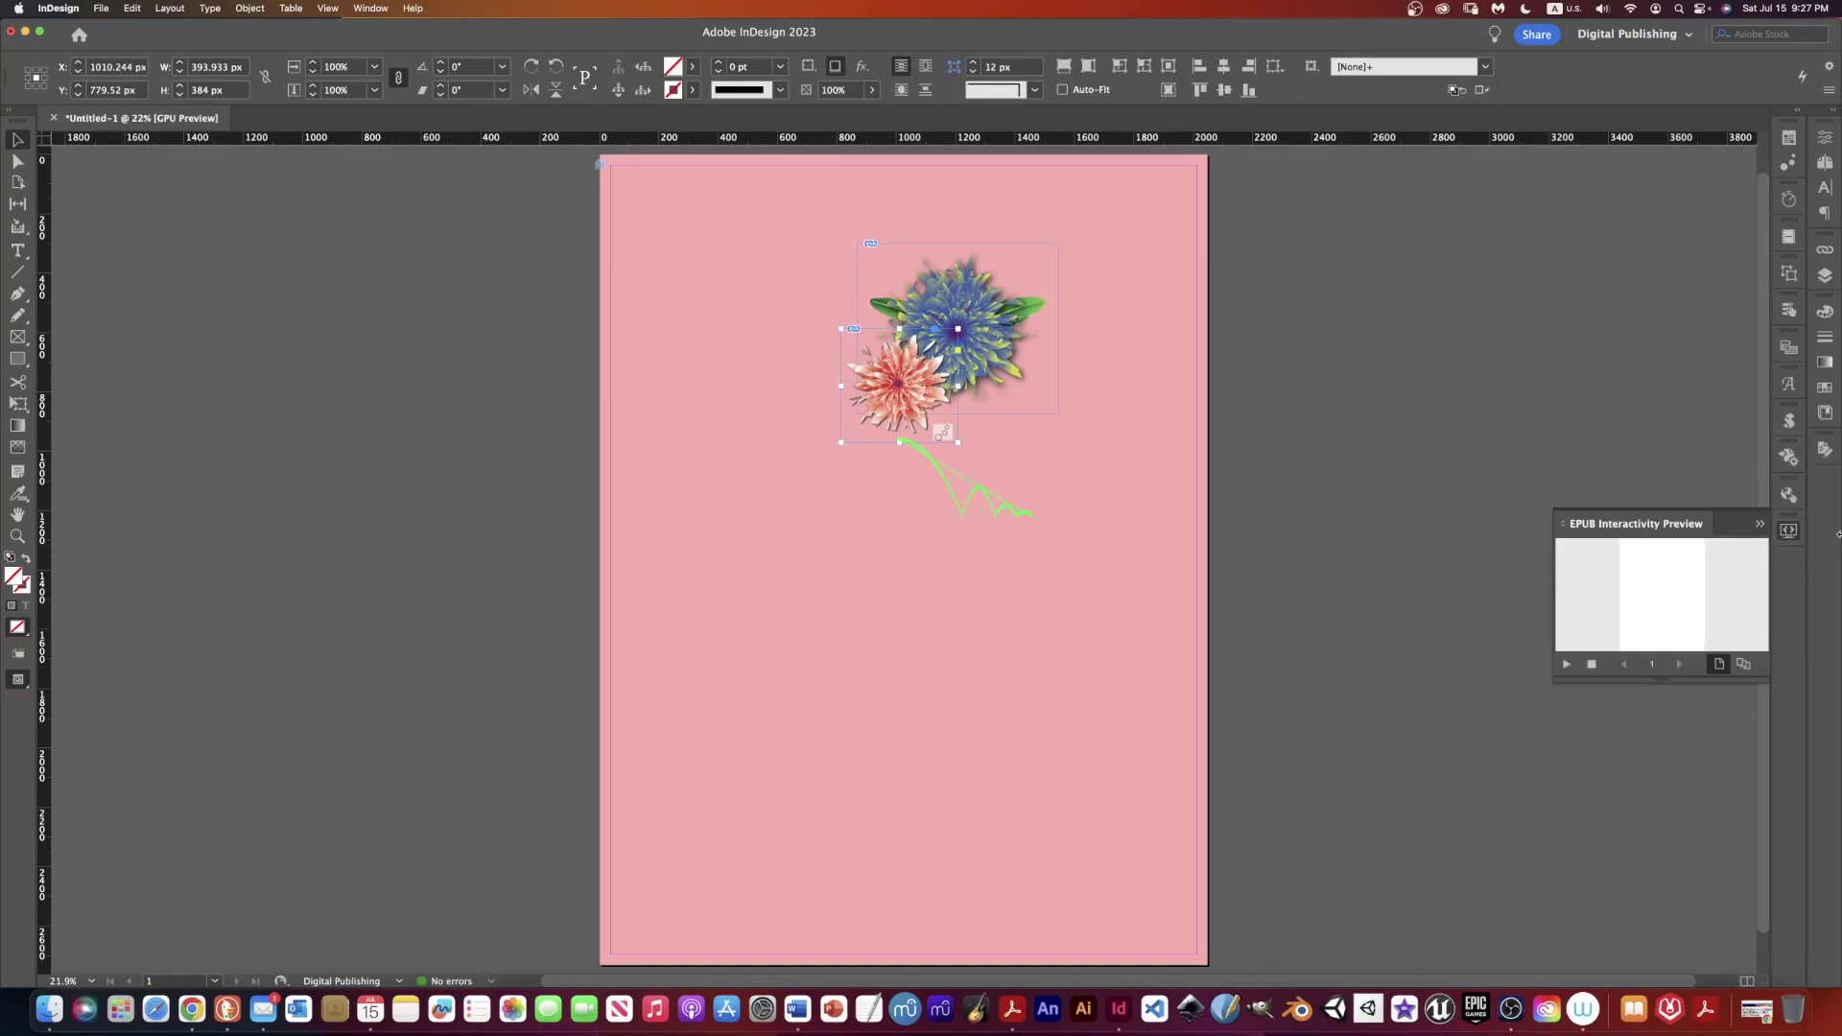
left_click(1565, 664)
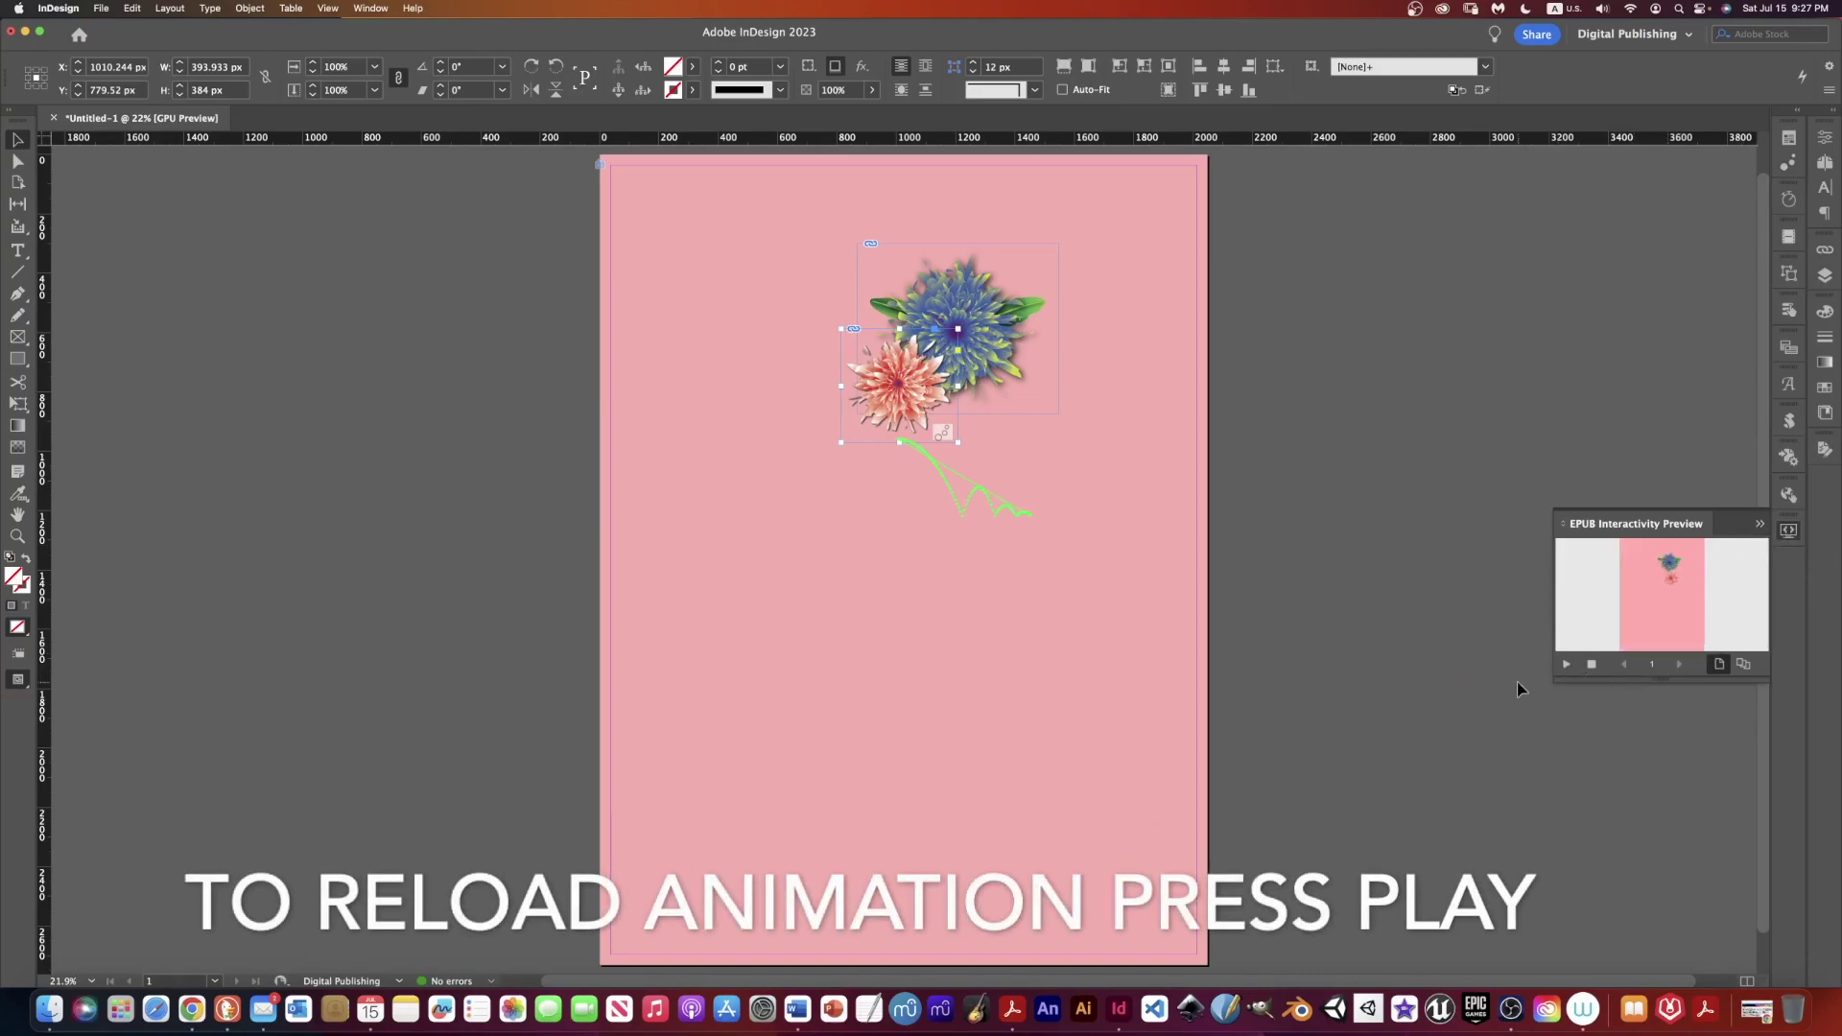
left_click_drag(1554, 681, 1004, 977)
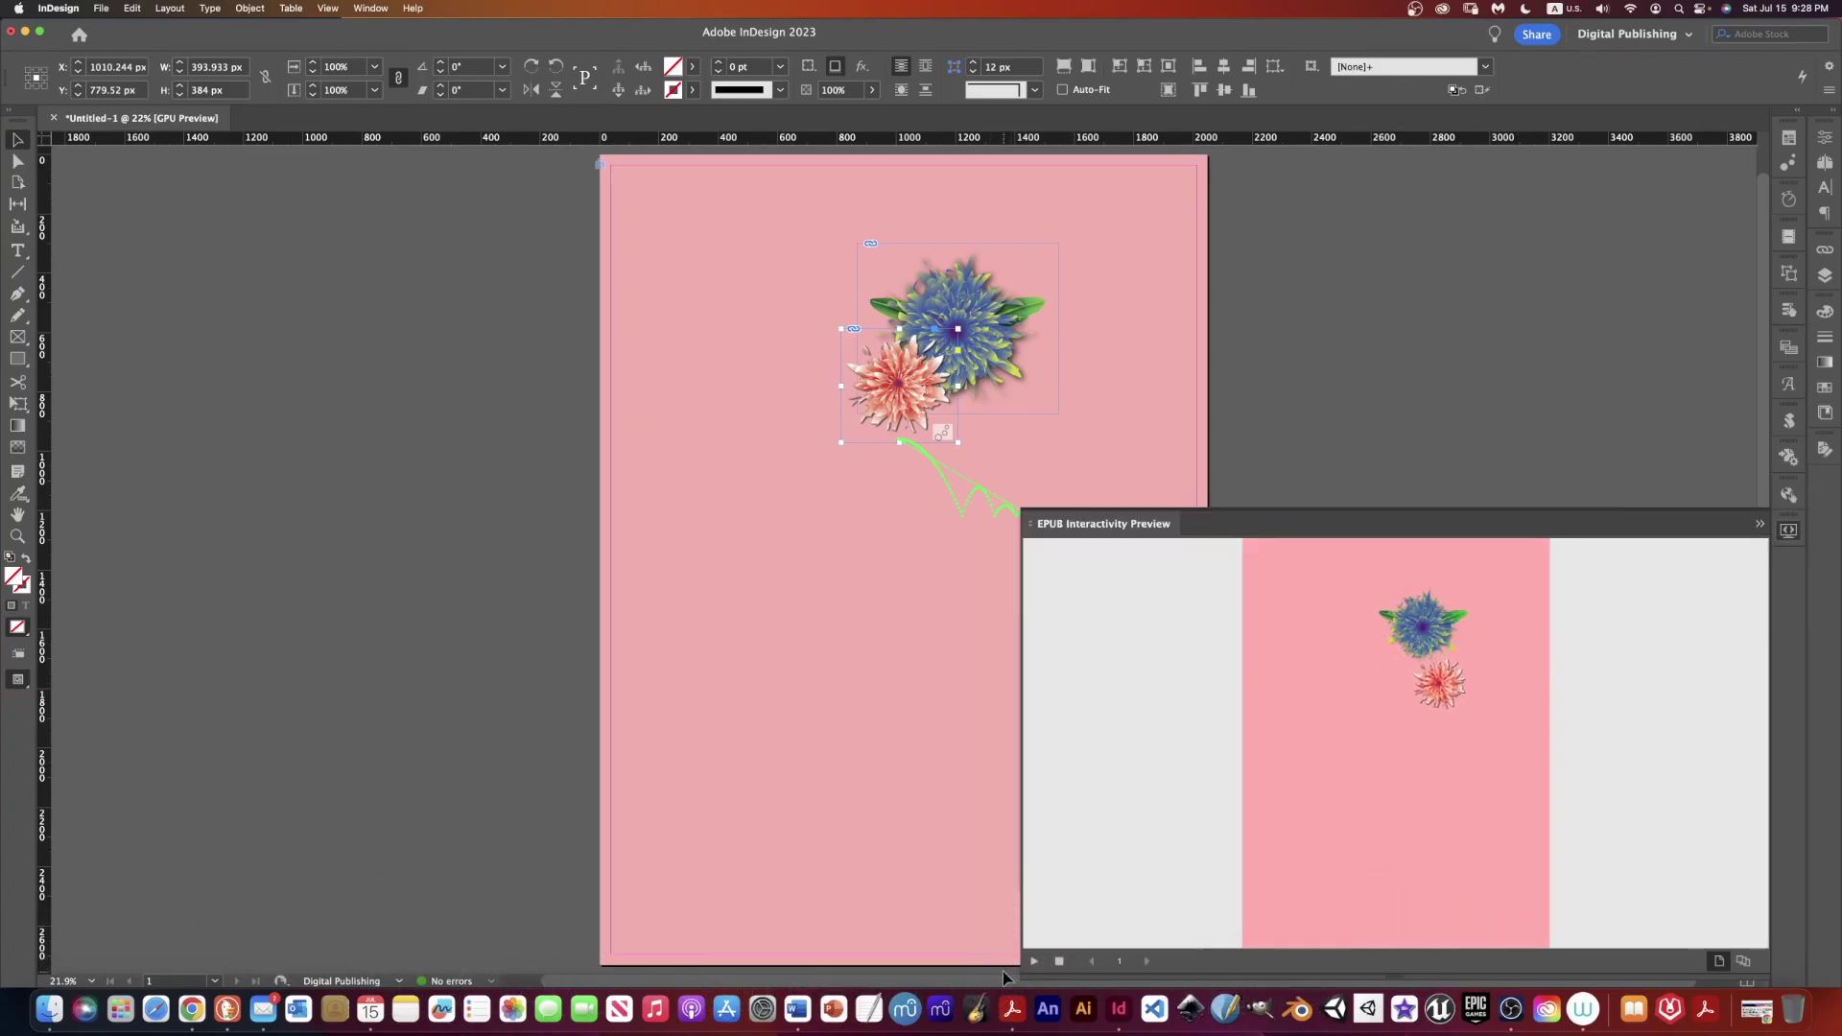
- Close the interactivity preview and apply the Rotate 180° CW animation preset to the blue flower
left_click(1759, 526)
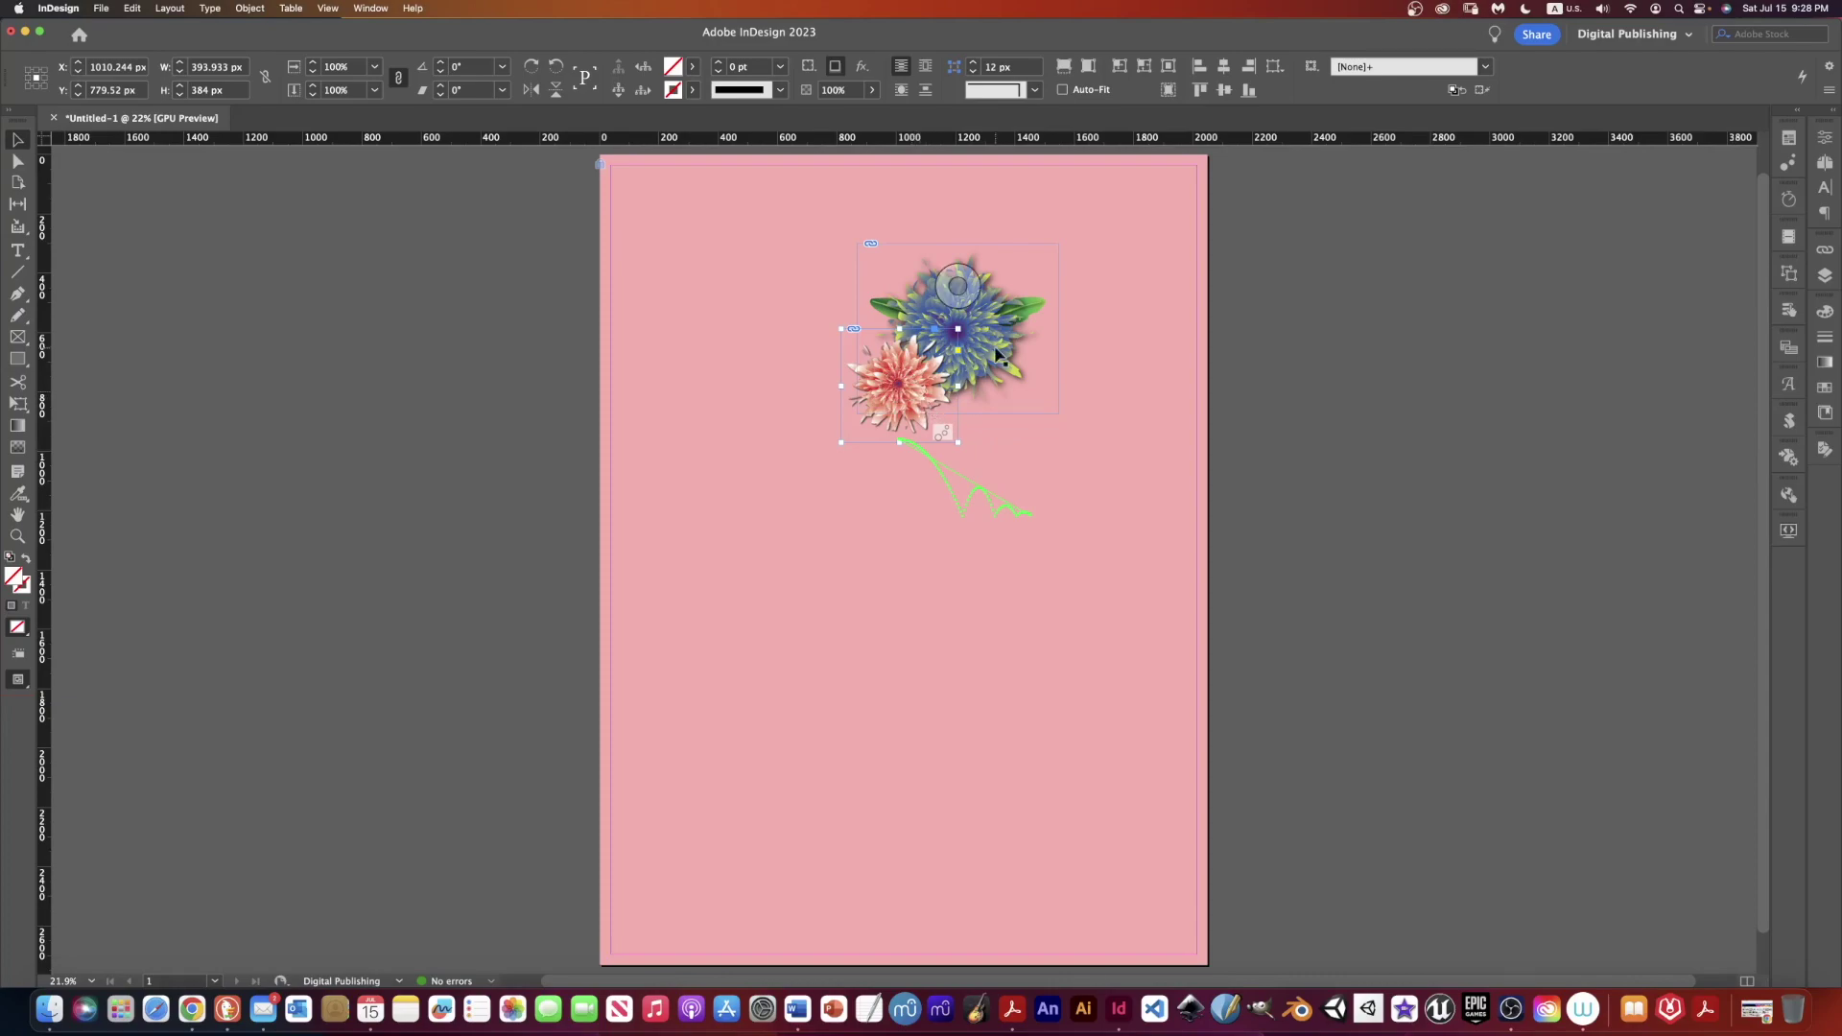
left_click(1007, 307)
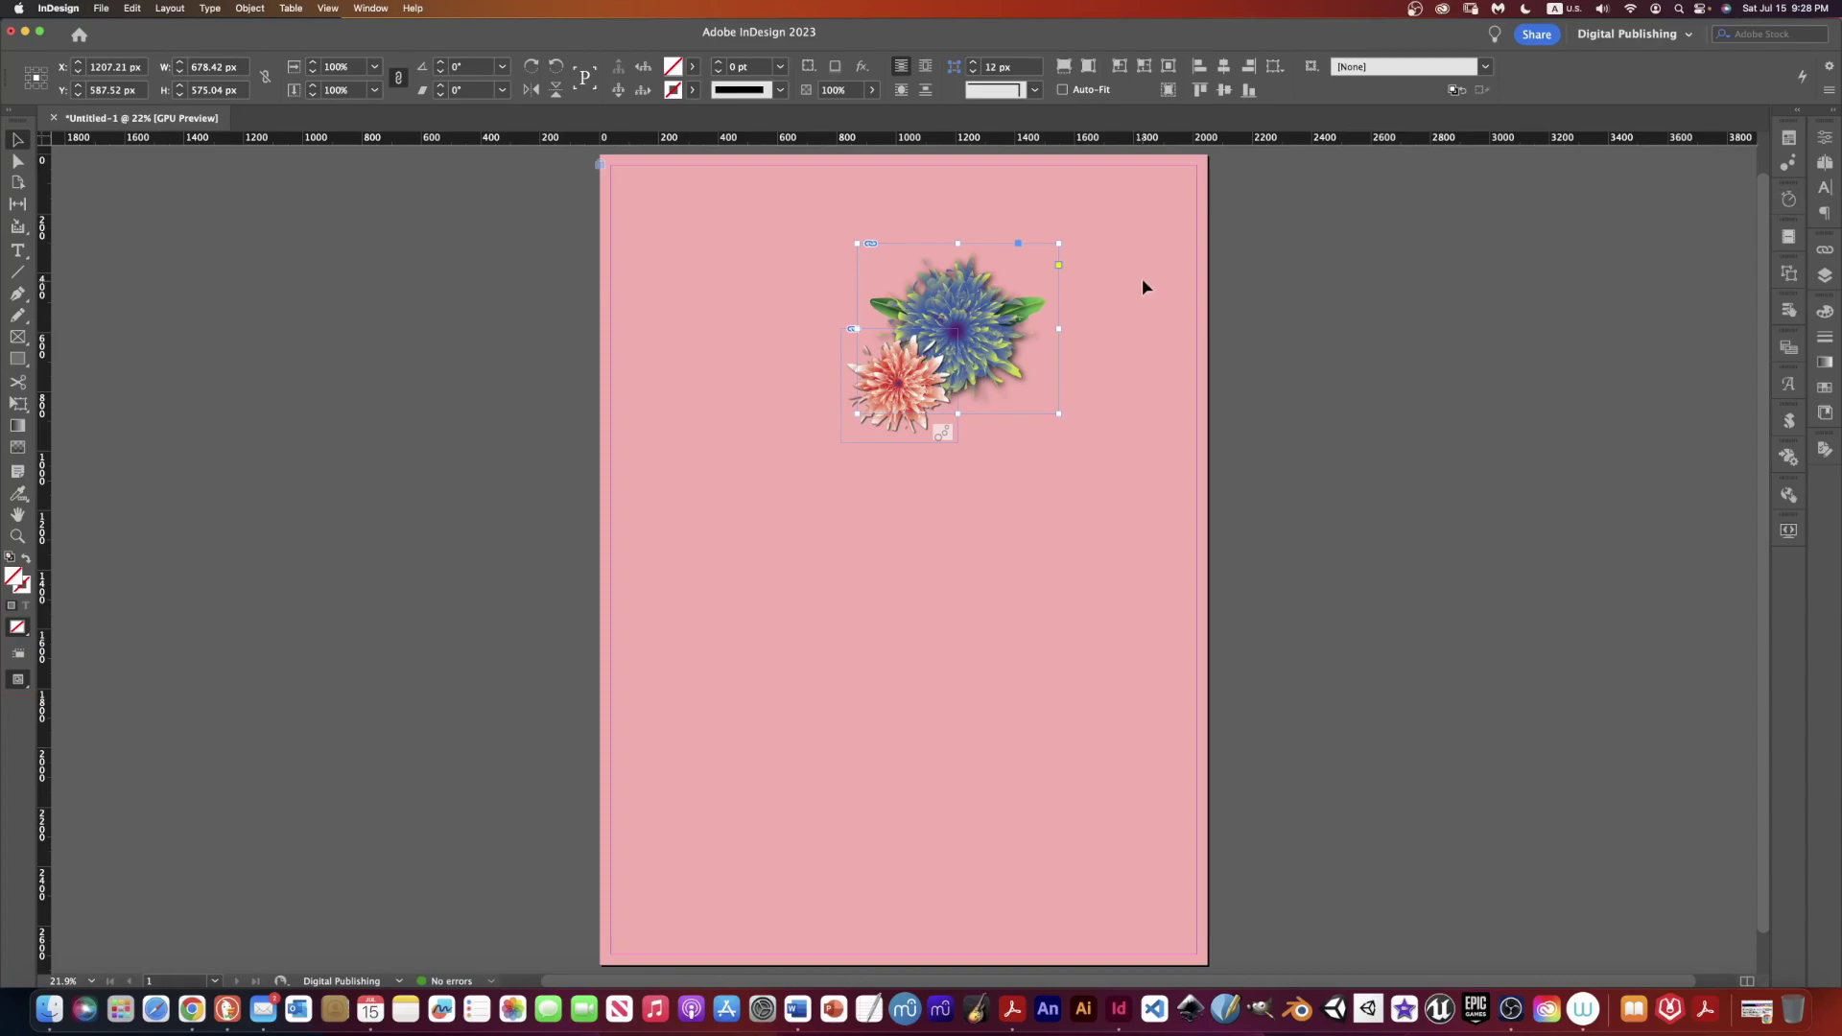
left_click(1314, 336)
left_click(1049, 320)
left_click(1789, 163)
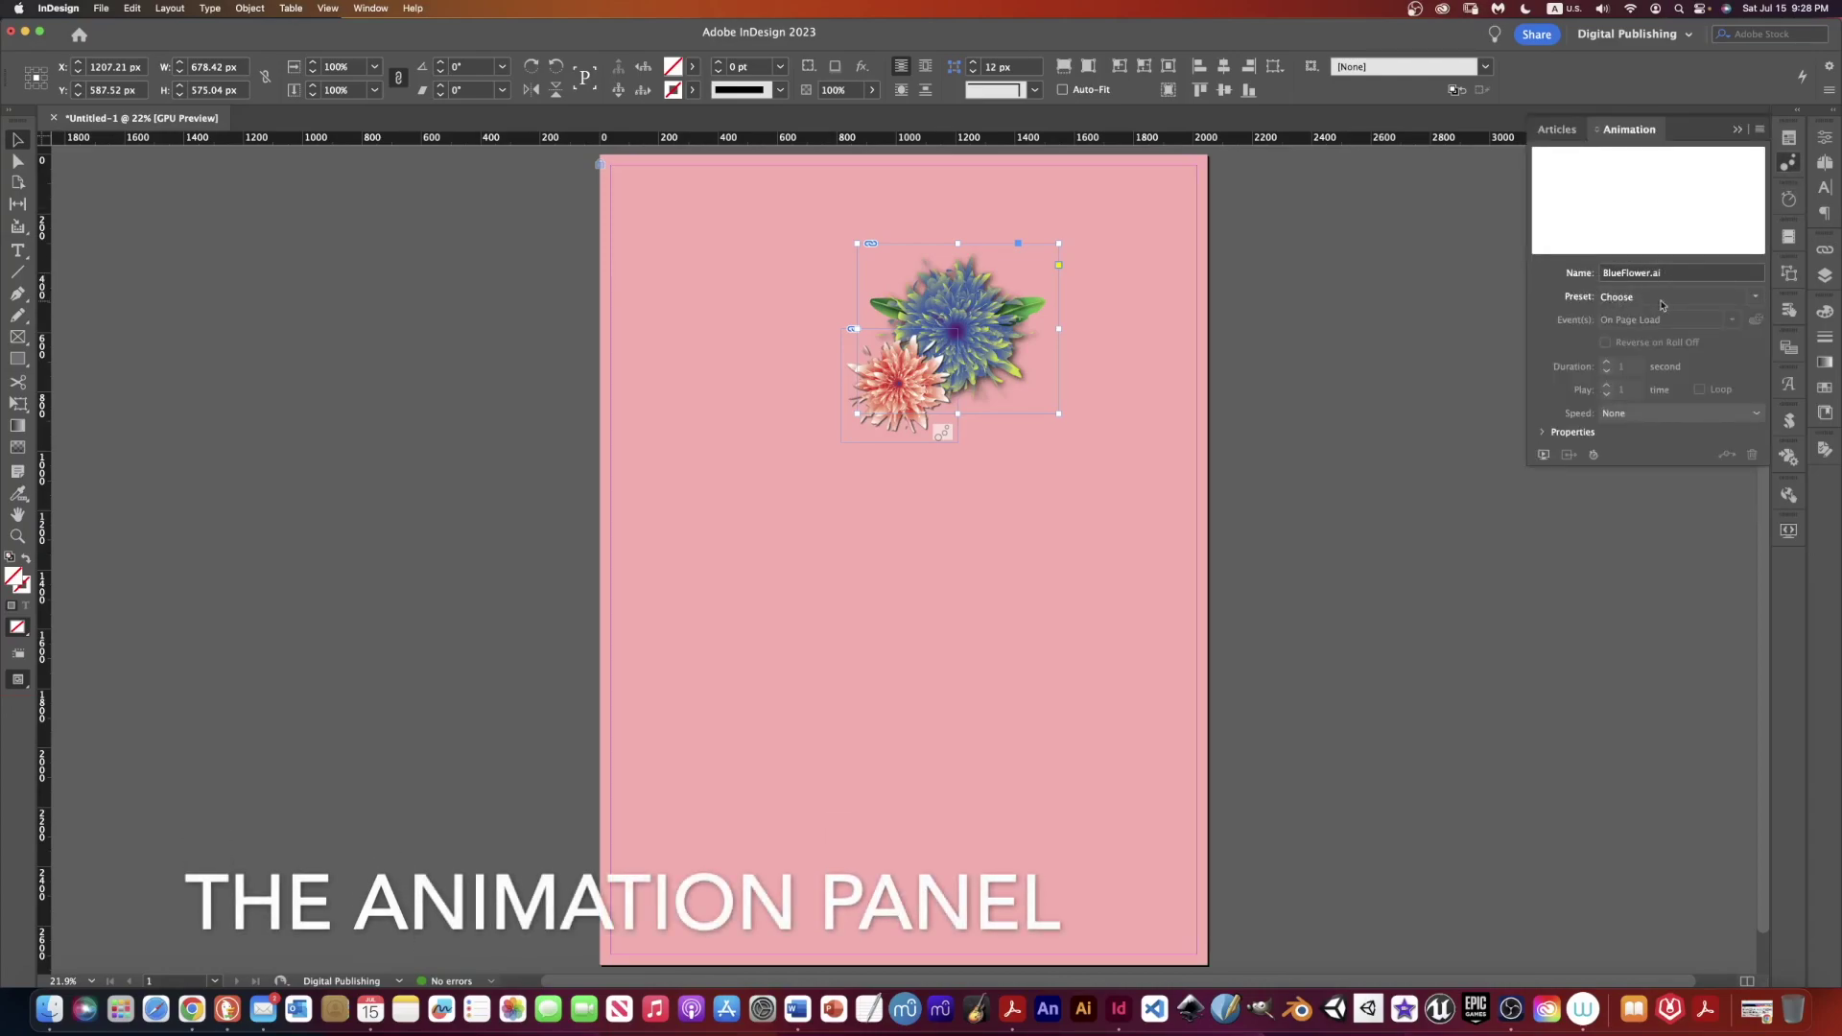
left_click(1744, 301)
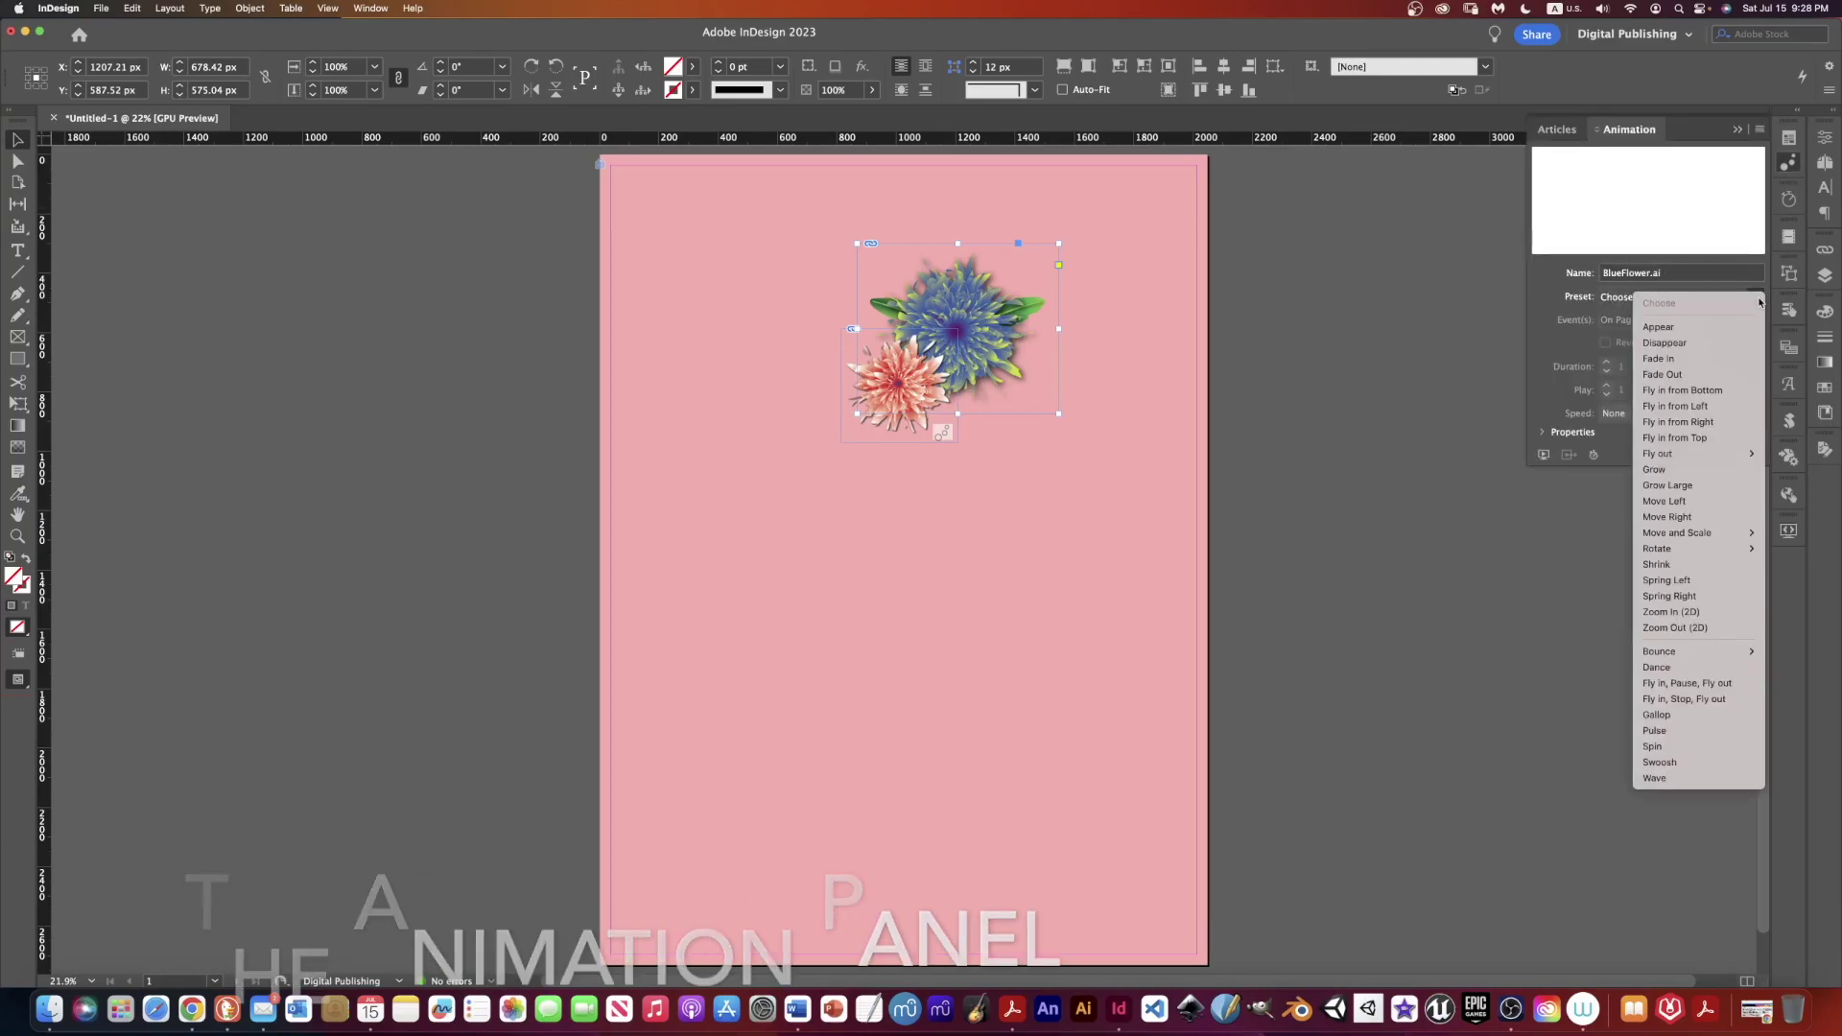
mouse_move(1736, 546)
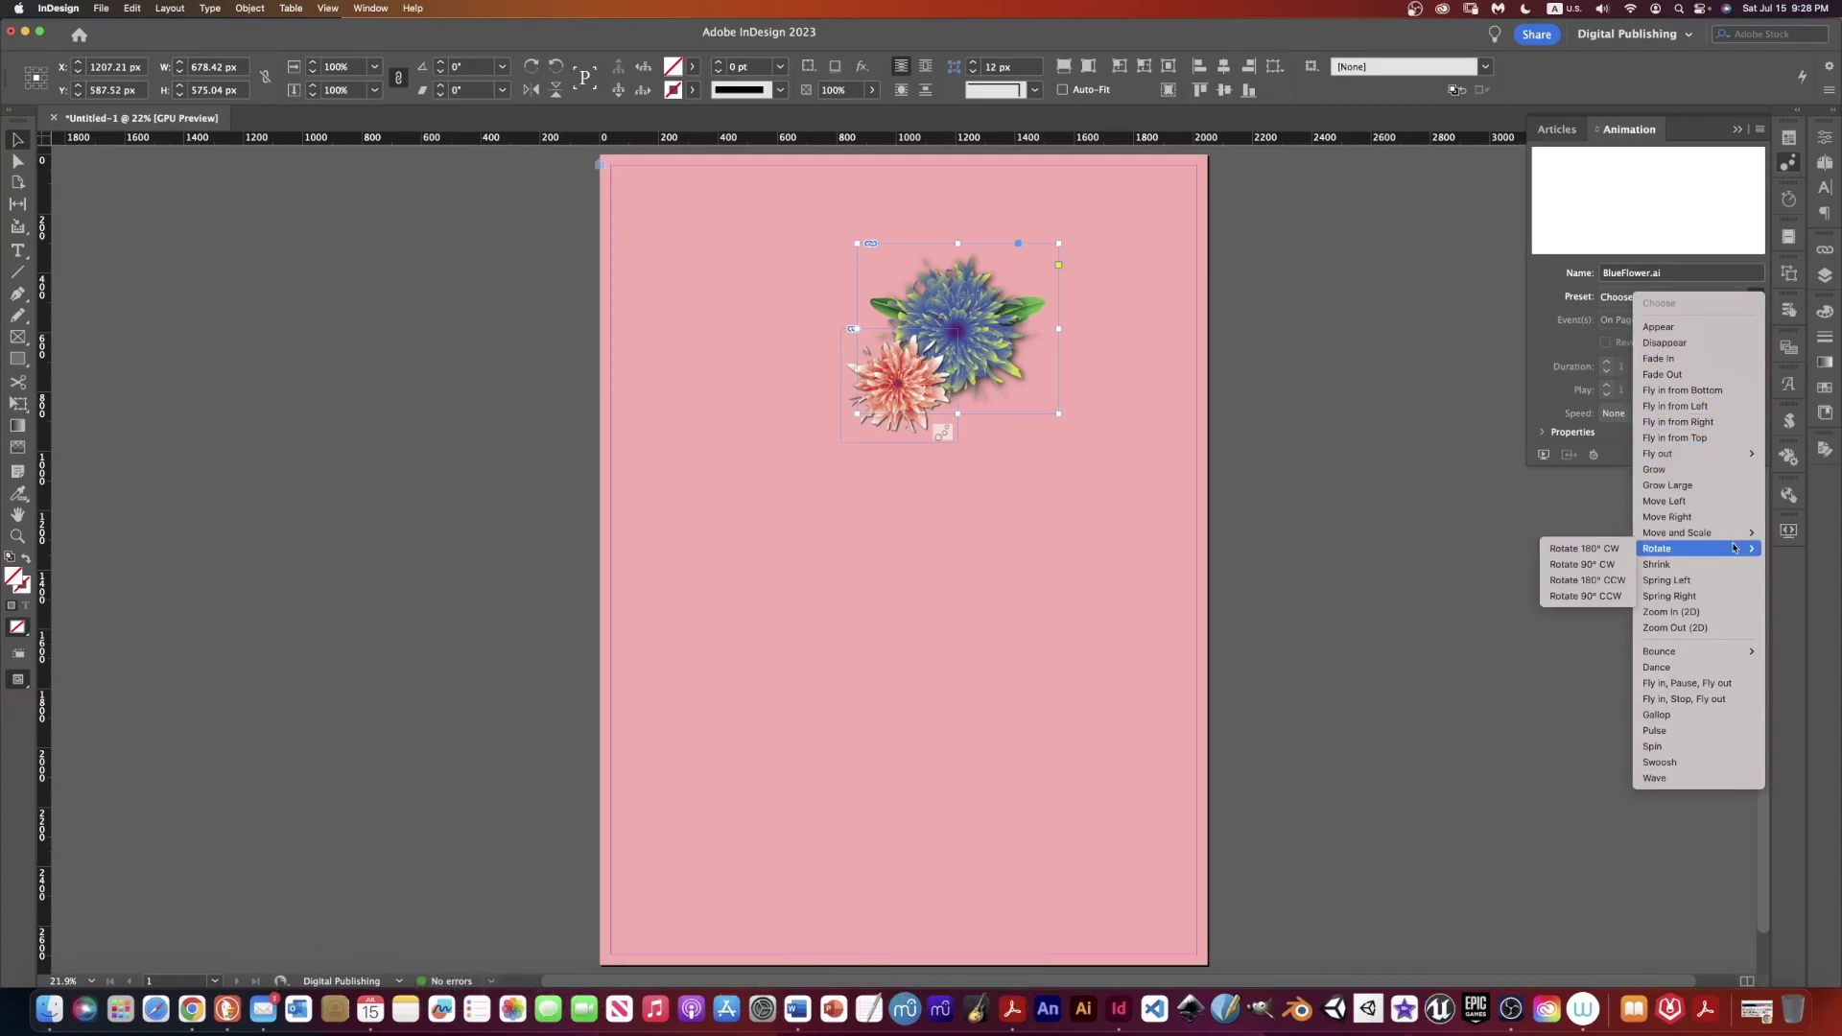
left_click(1584, 547)
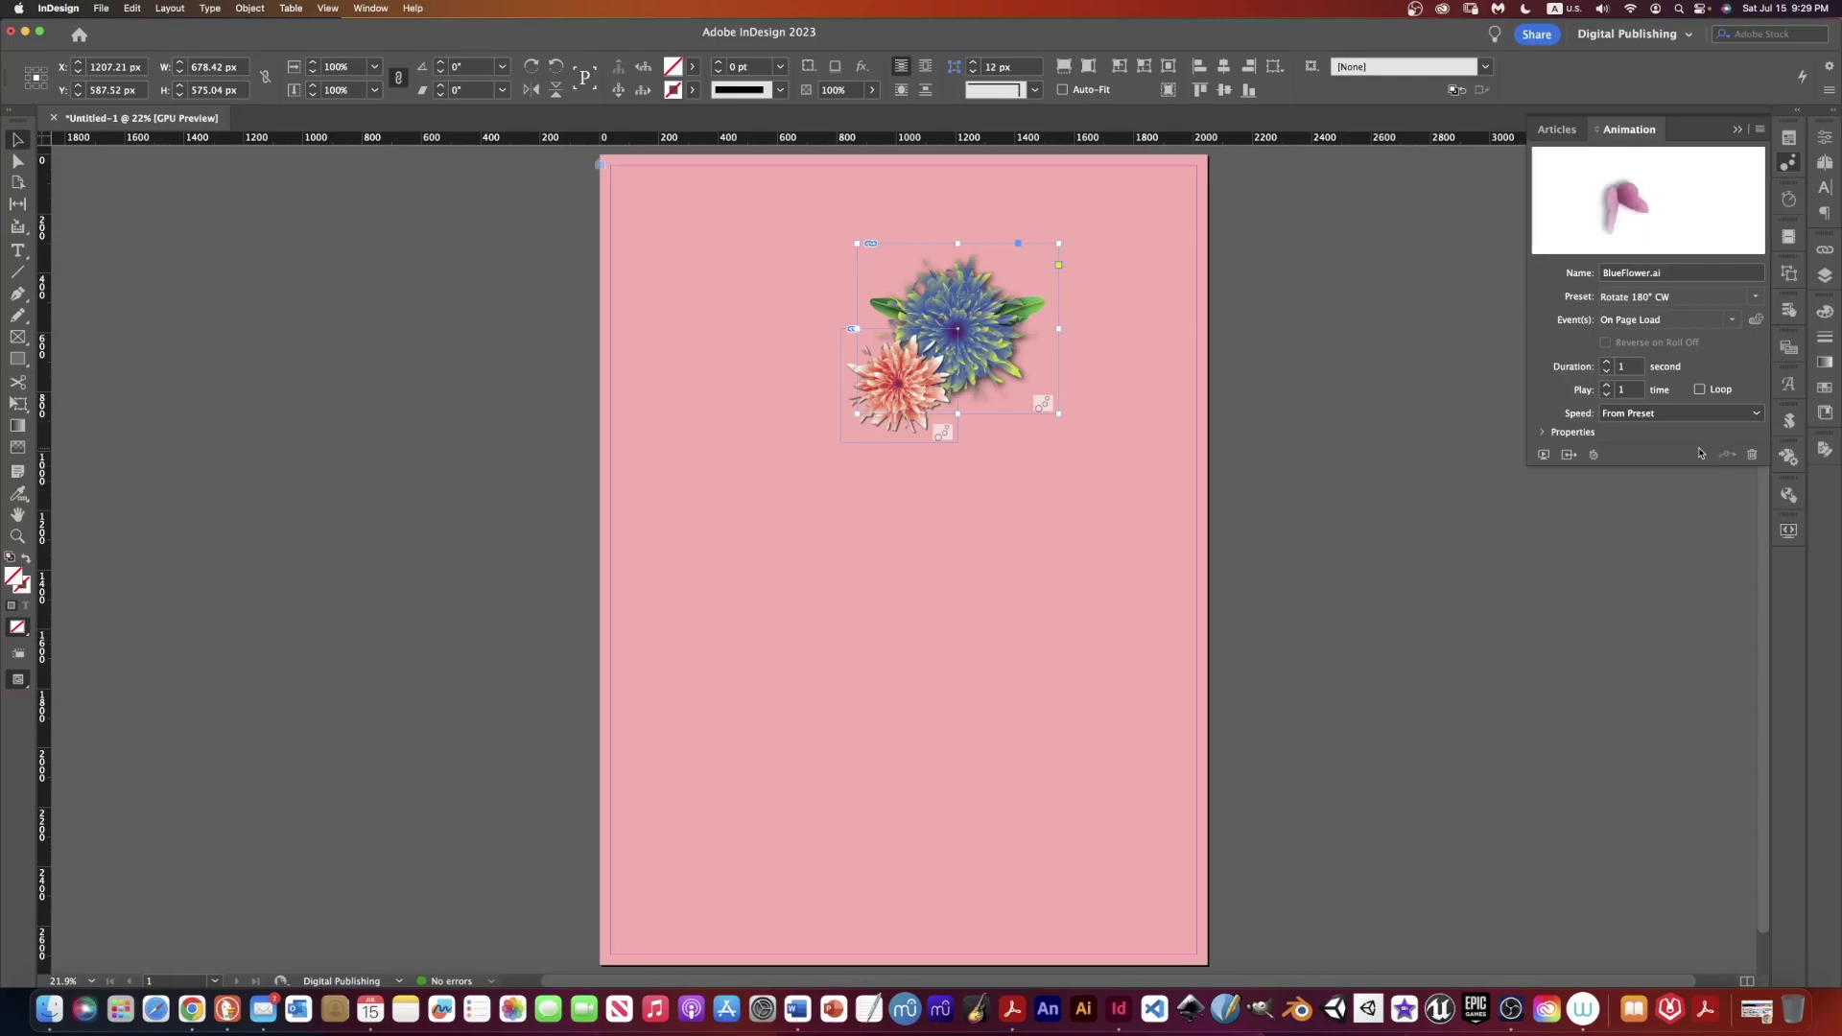
- Turn on looping for the blue flower's rotation and try to set its Rotate property to 360°
left_click(1699, 390)
left_click(1542, 433)
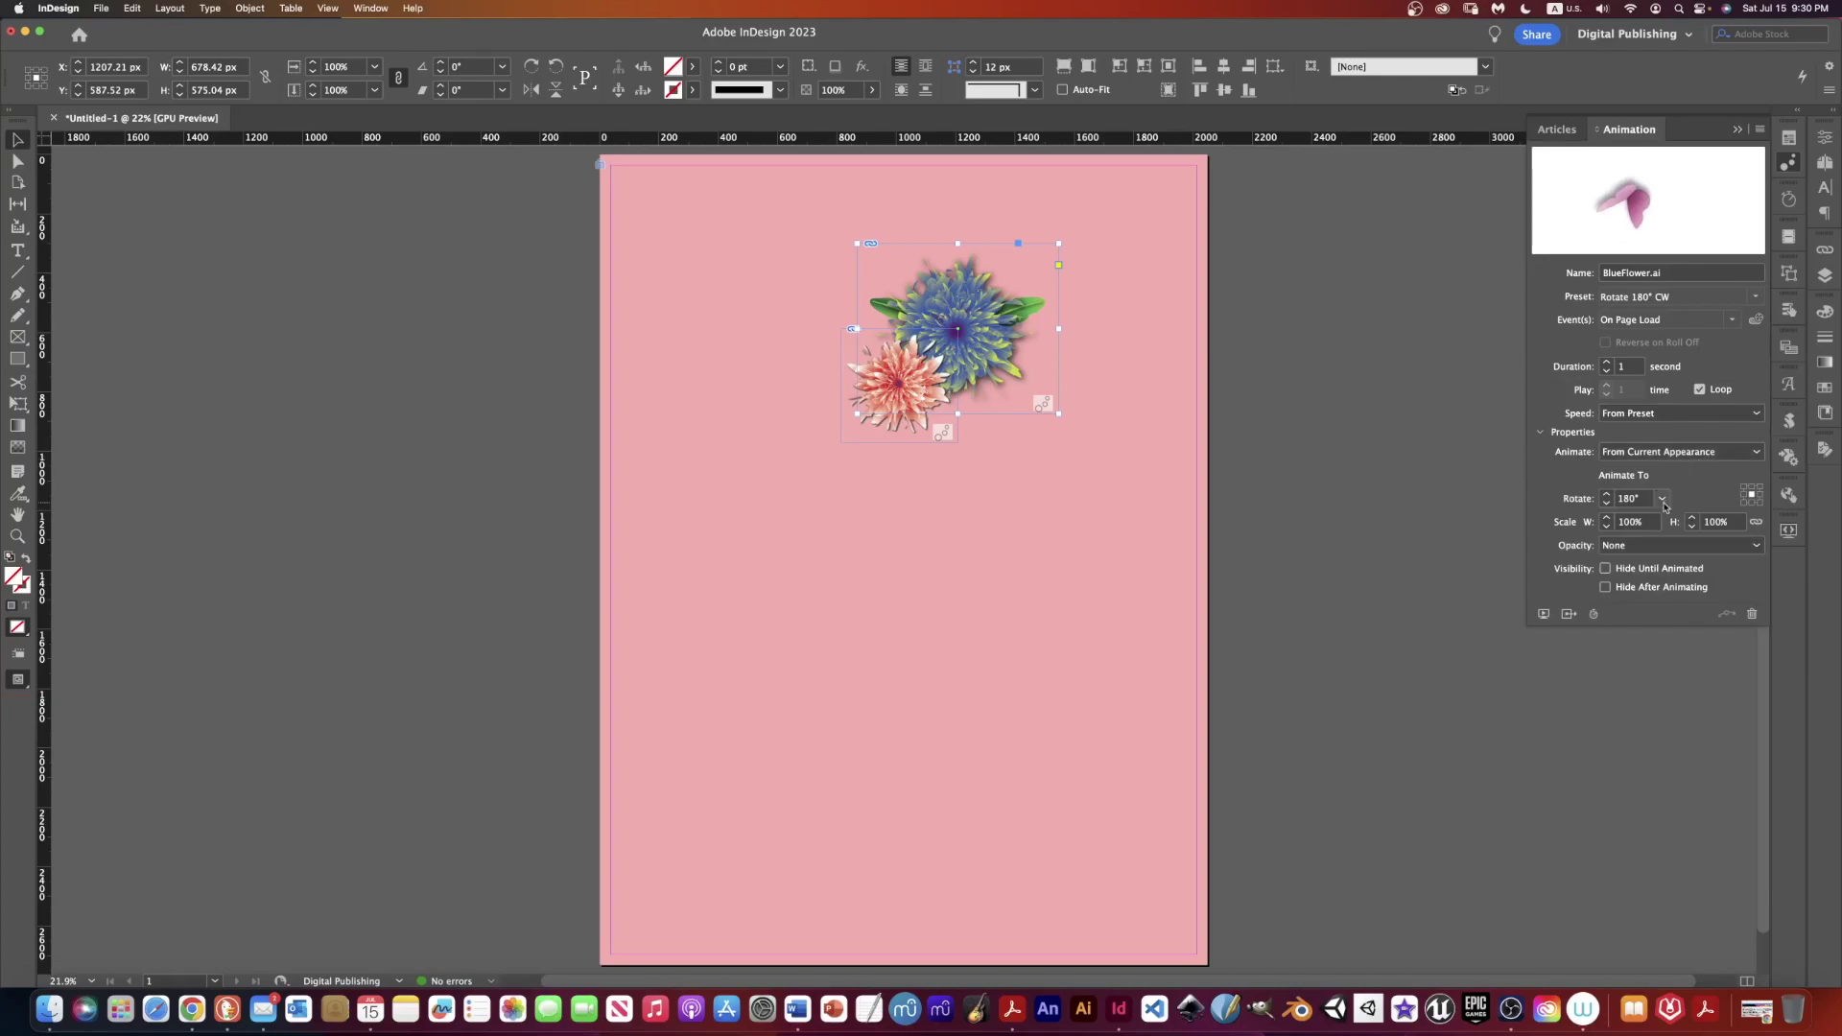
left_click(1662, 500)
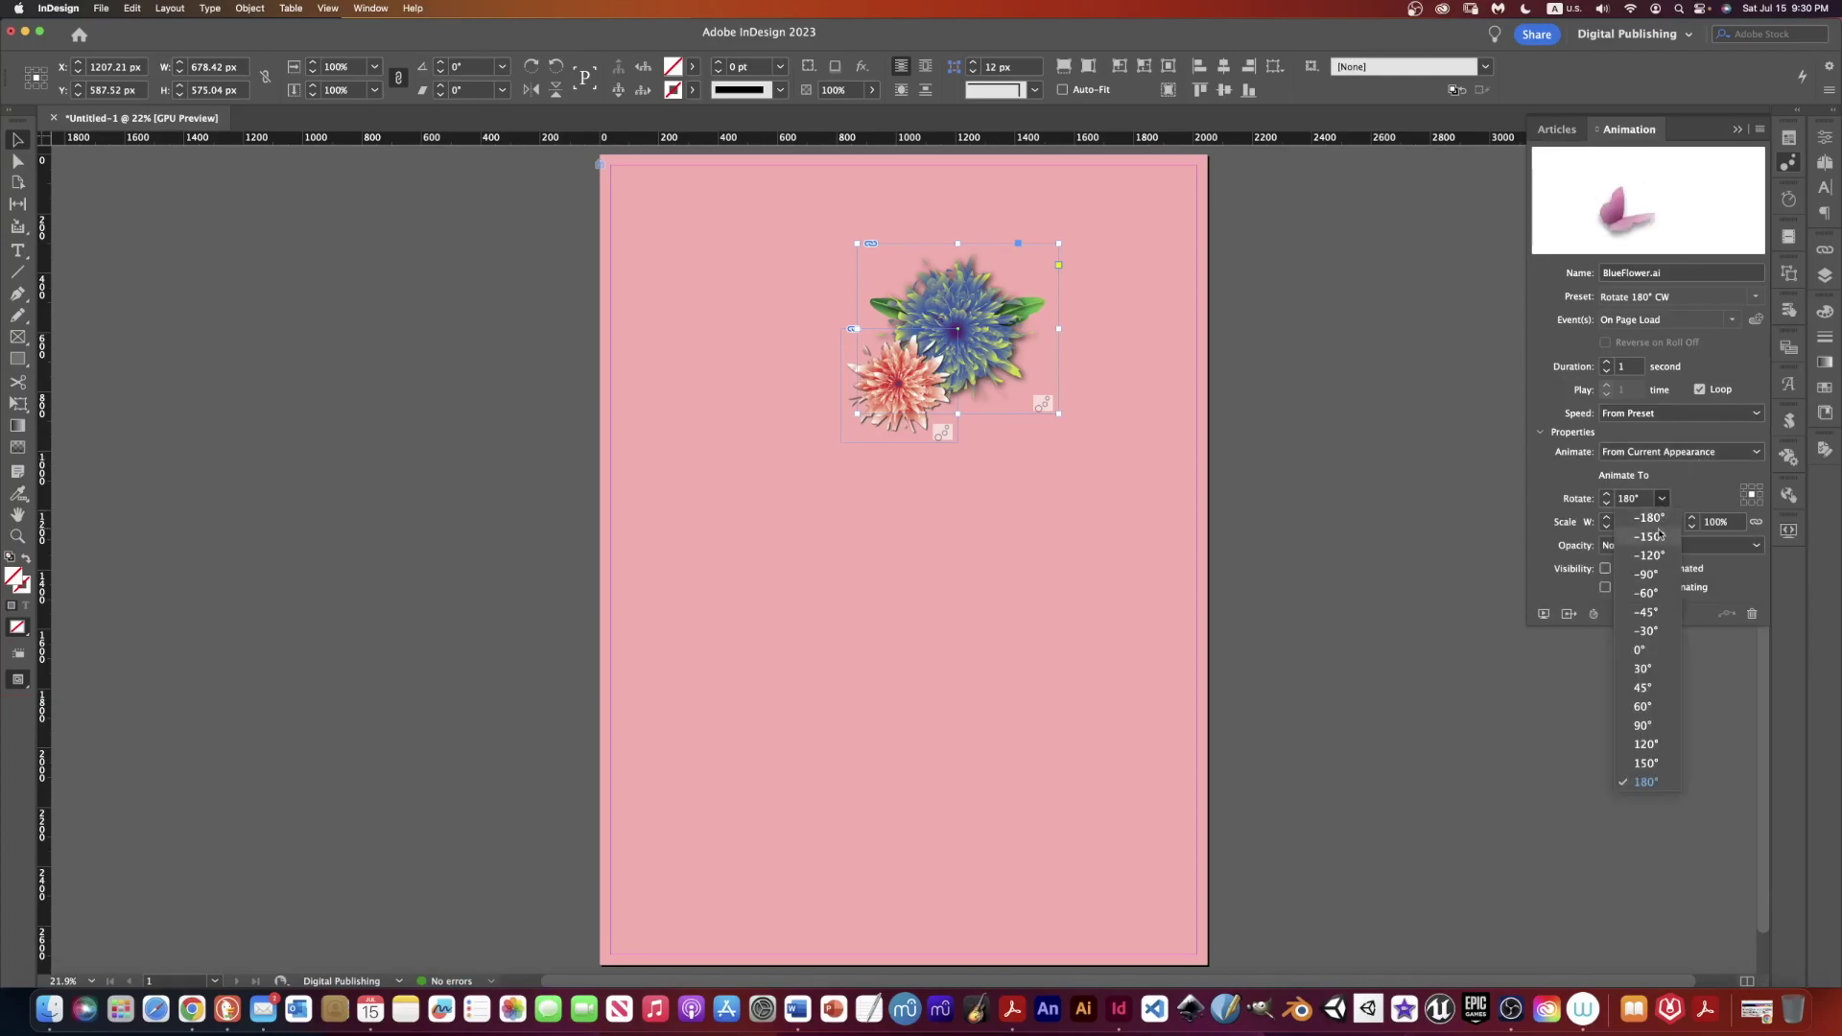
left_click(1627, 502)
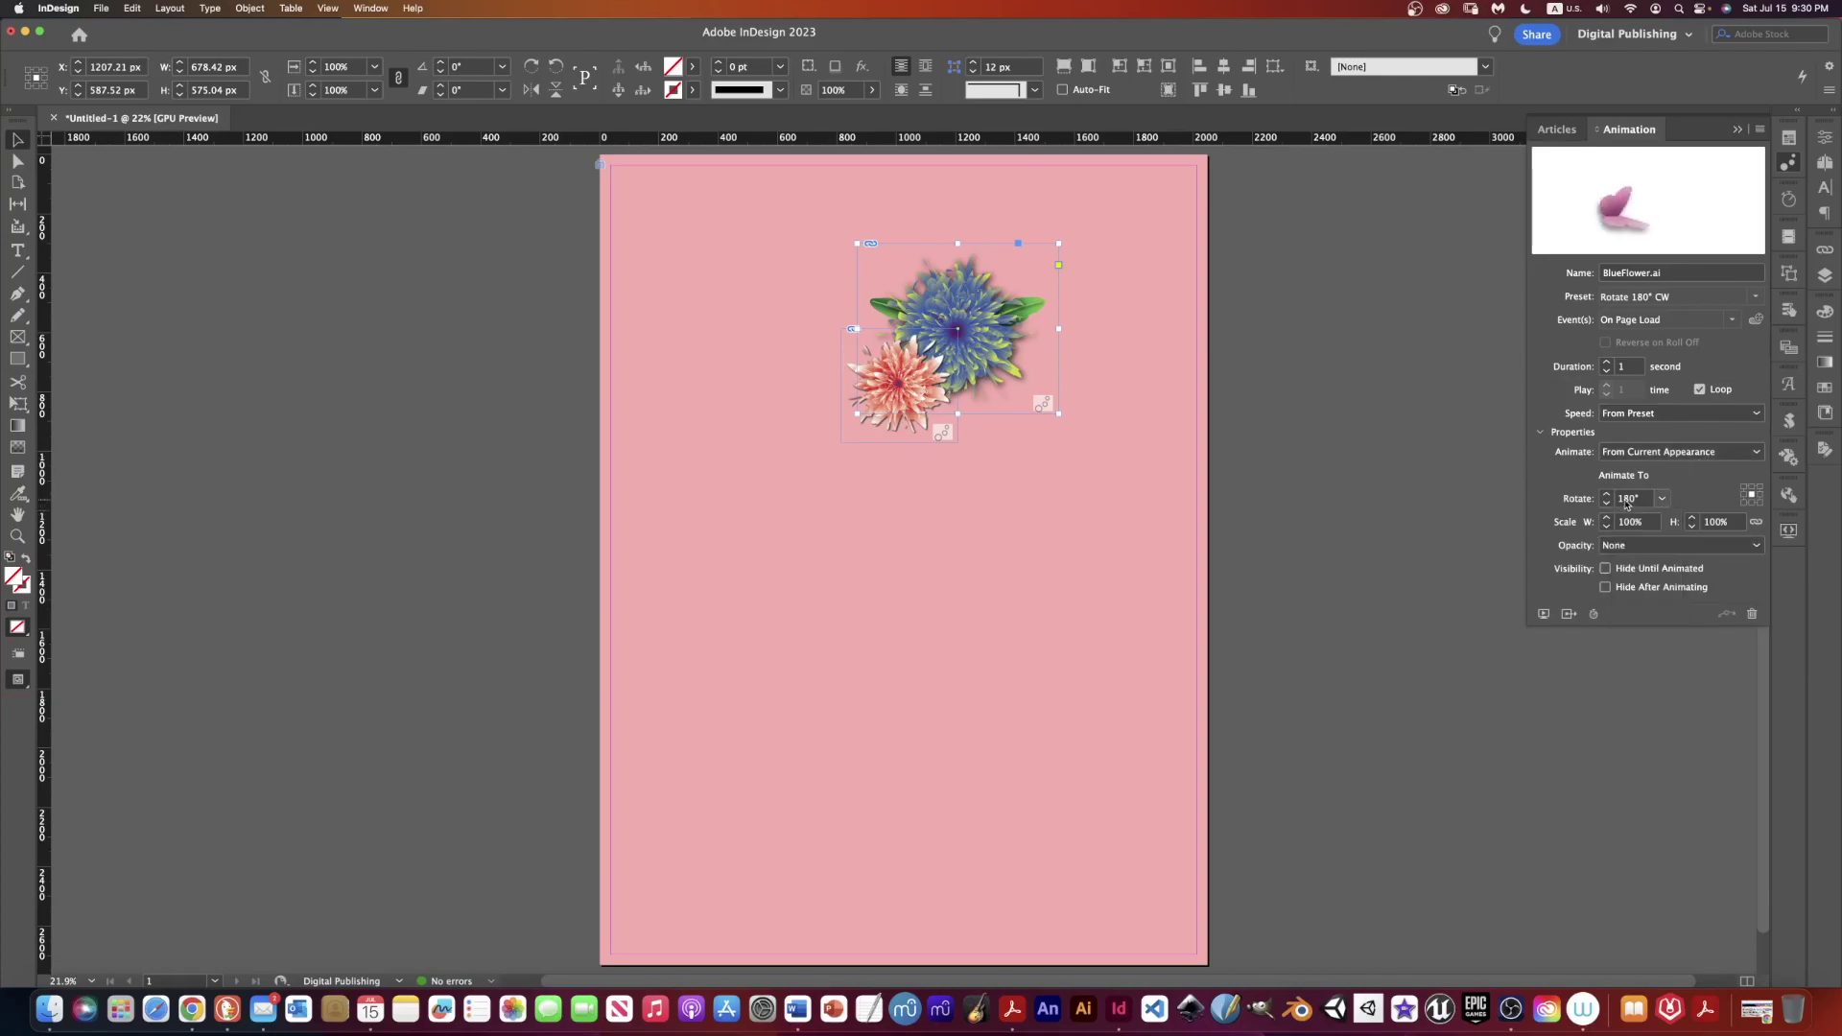
left_click(1632, 499)
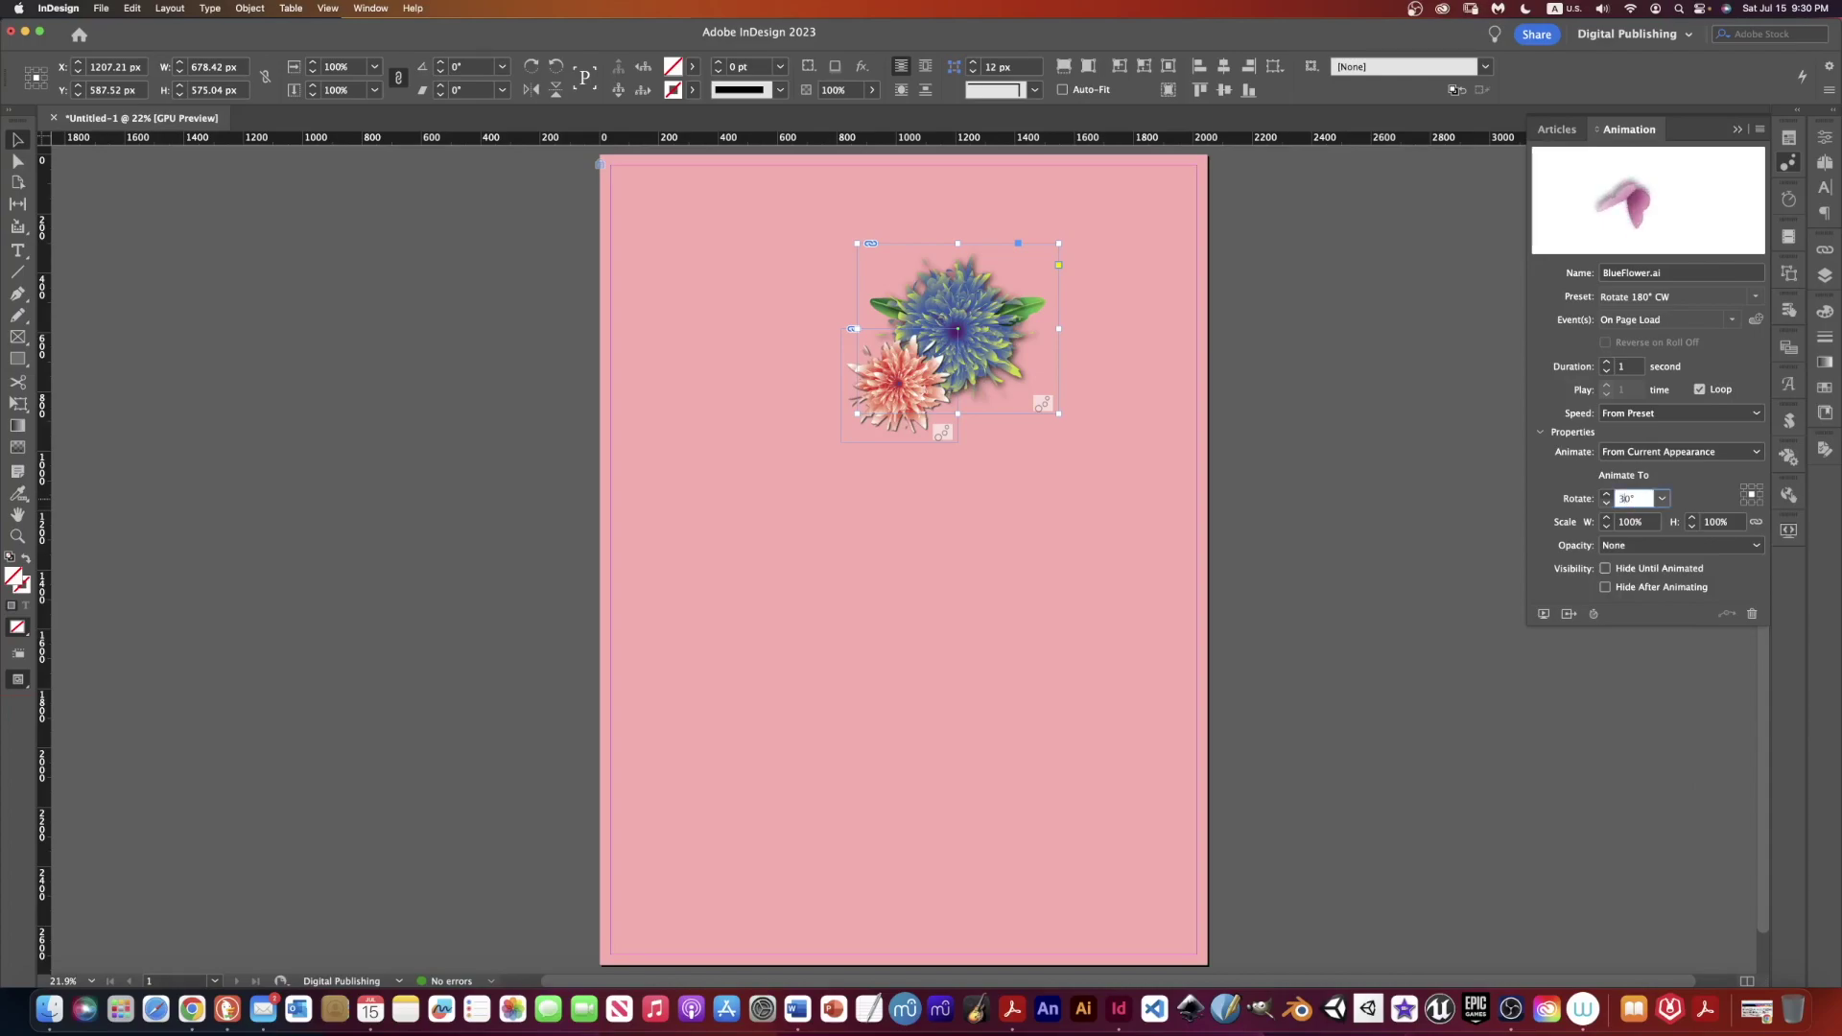
key("BackSpace")
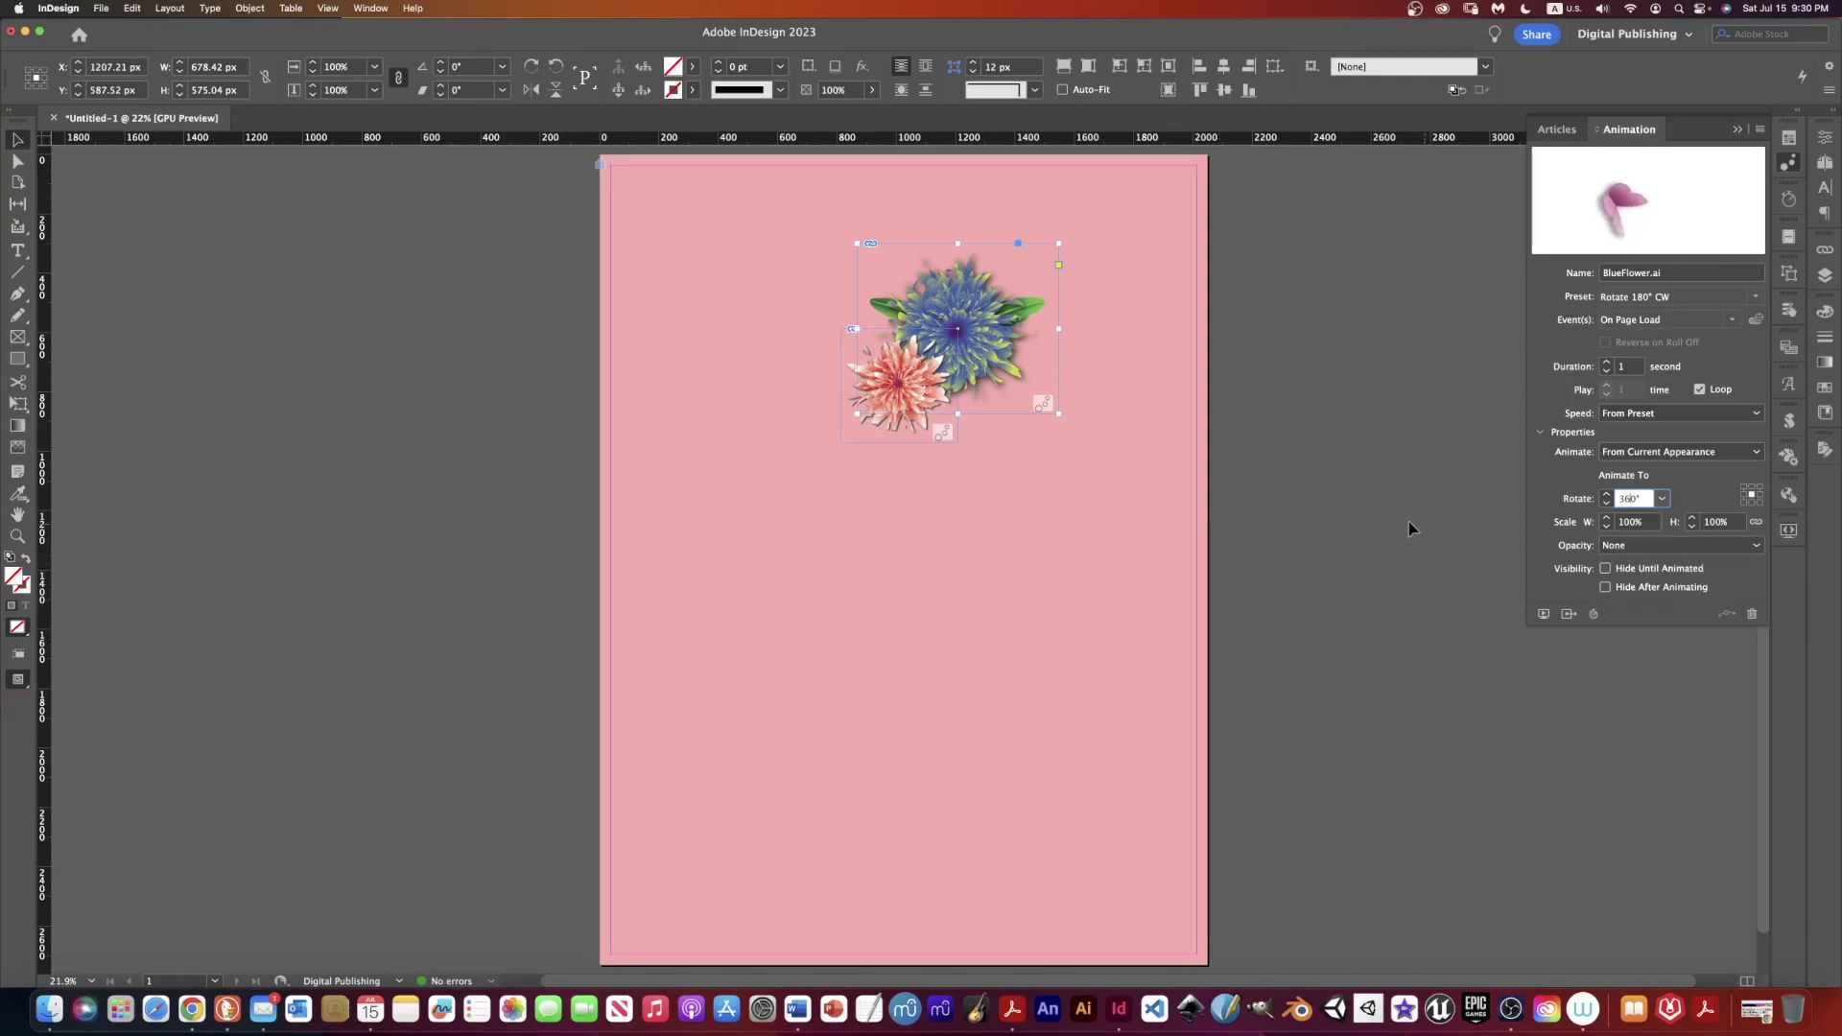
- Play the blue flower's looping rotation in the EPUB Interactivity Preview and set its duration to 4 seconds
left_click(1788, 531)
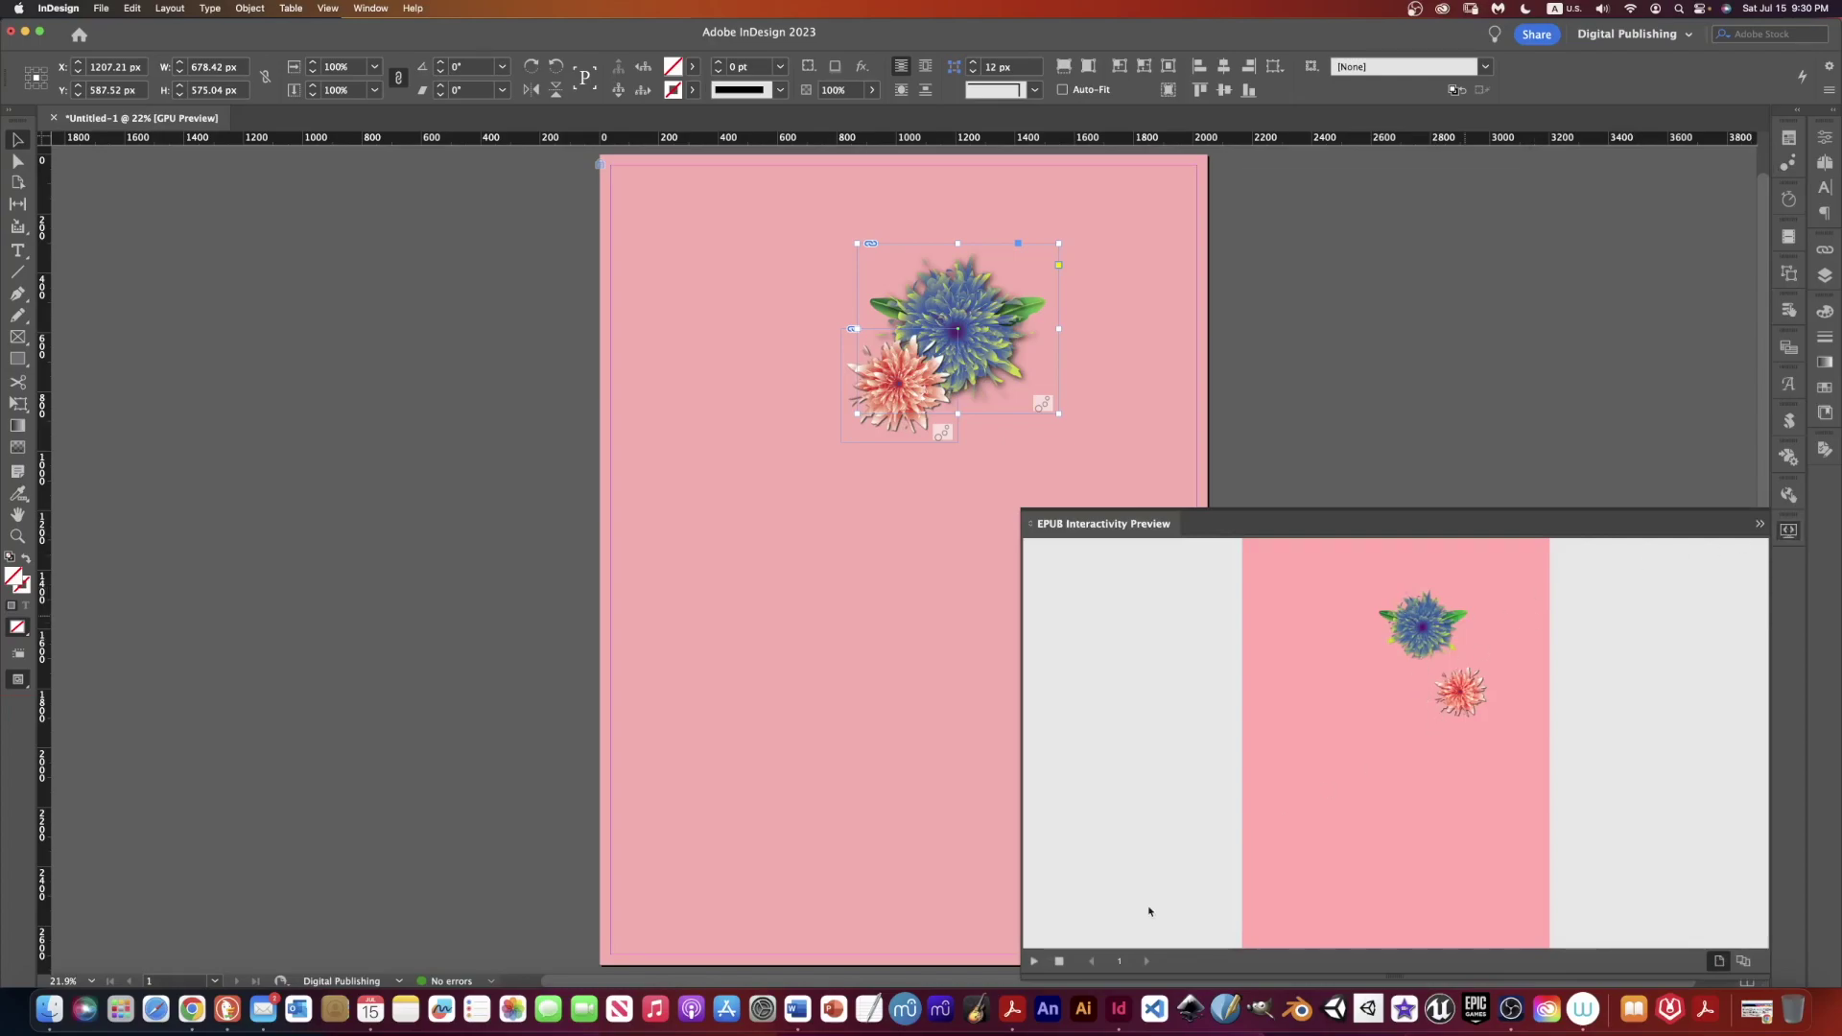
left_click(1033, 962)
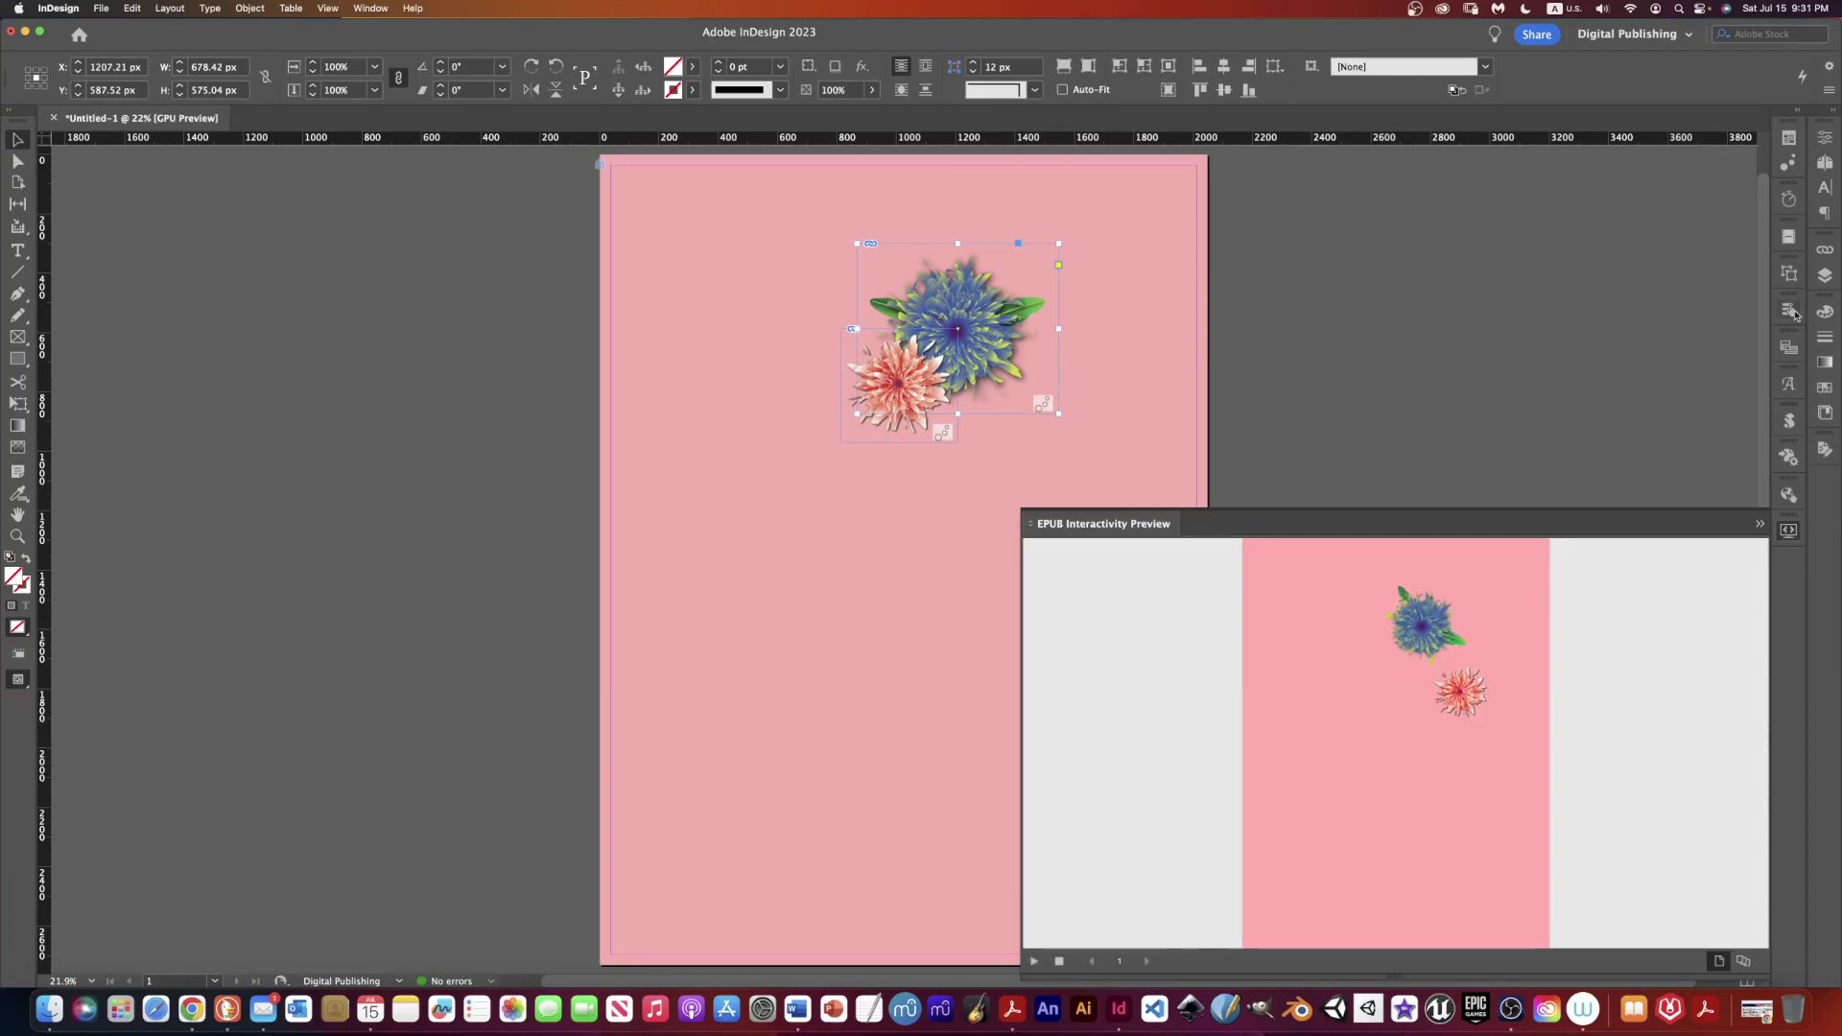
left_click(1789, 163)
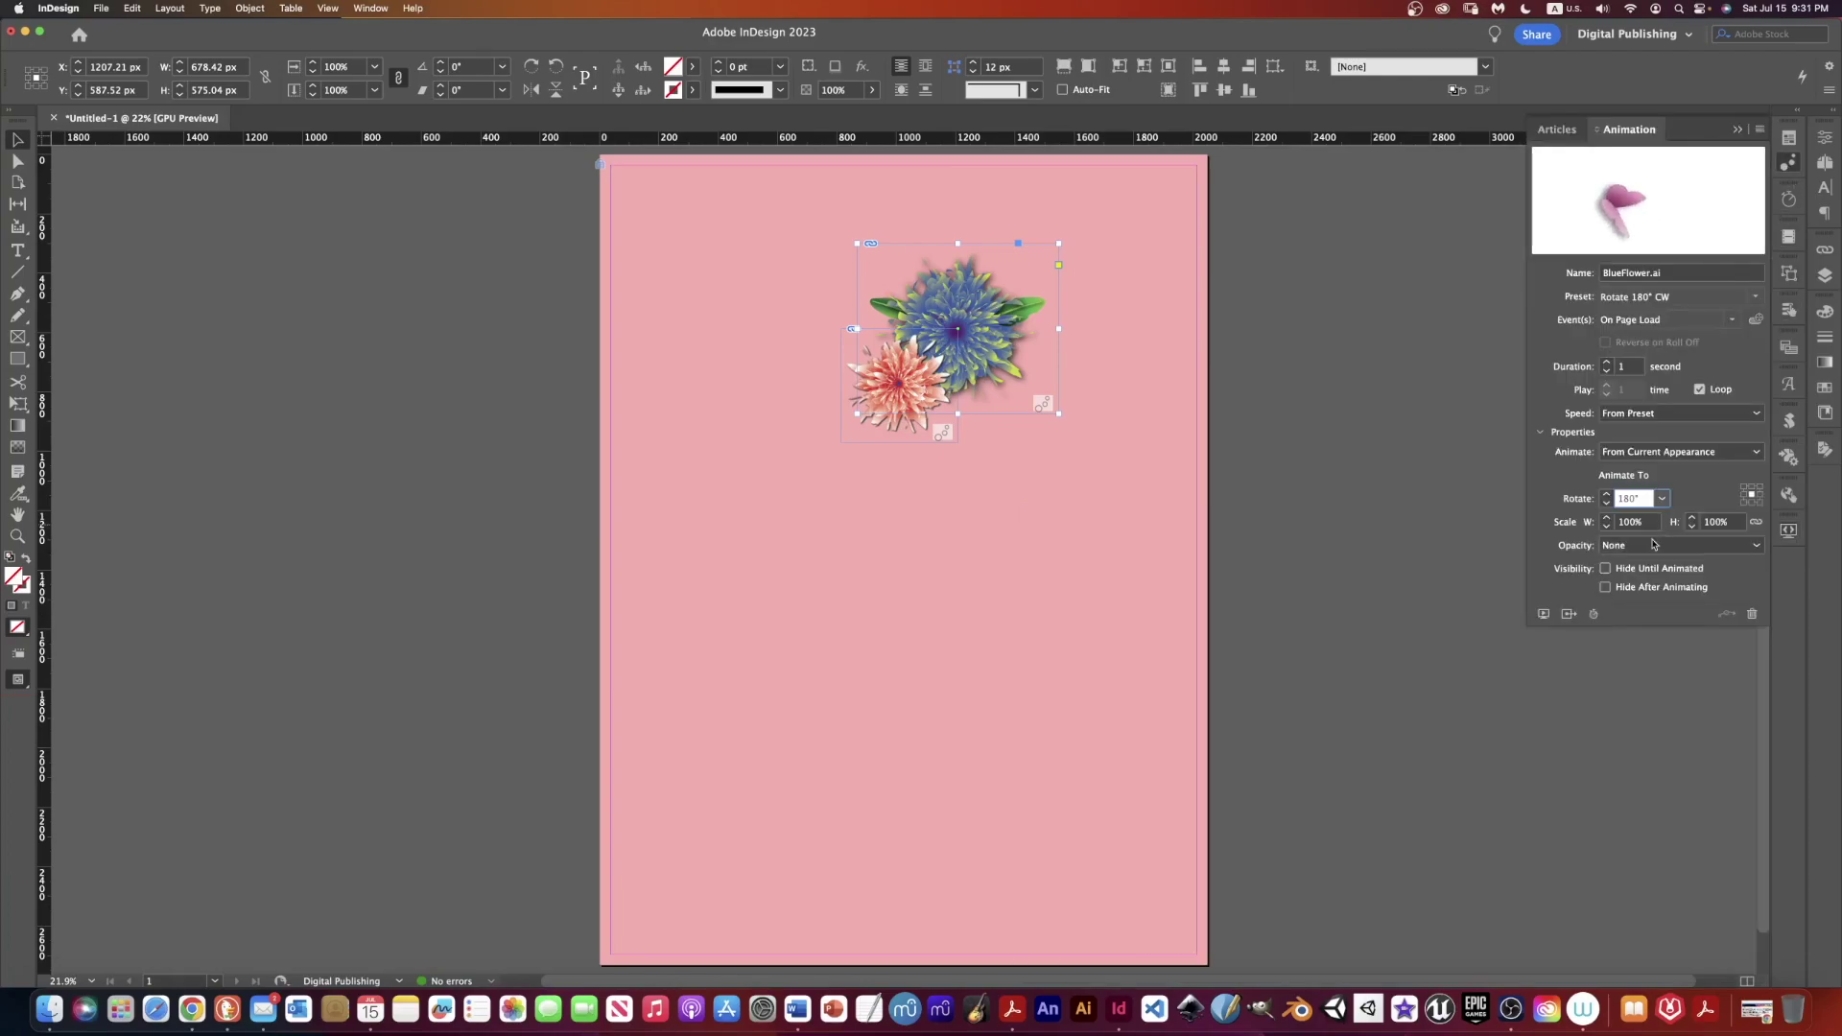
left_click(1607, 364)
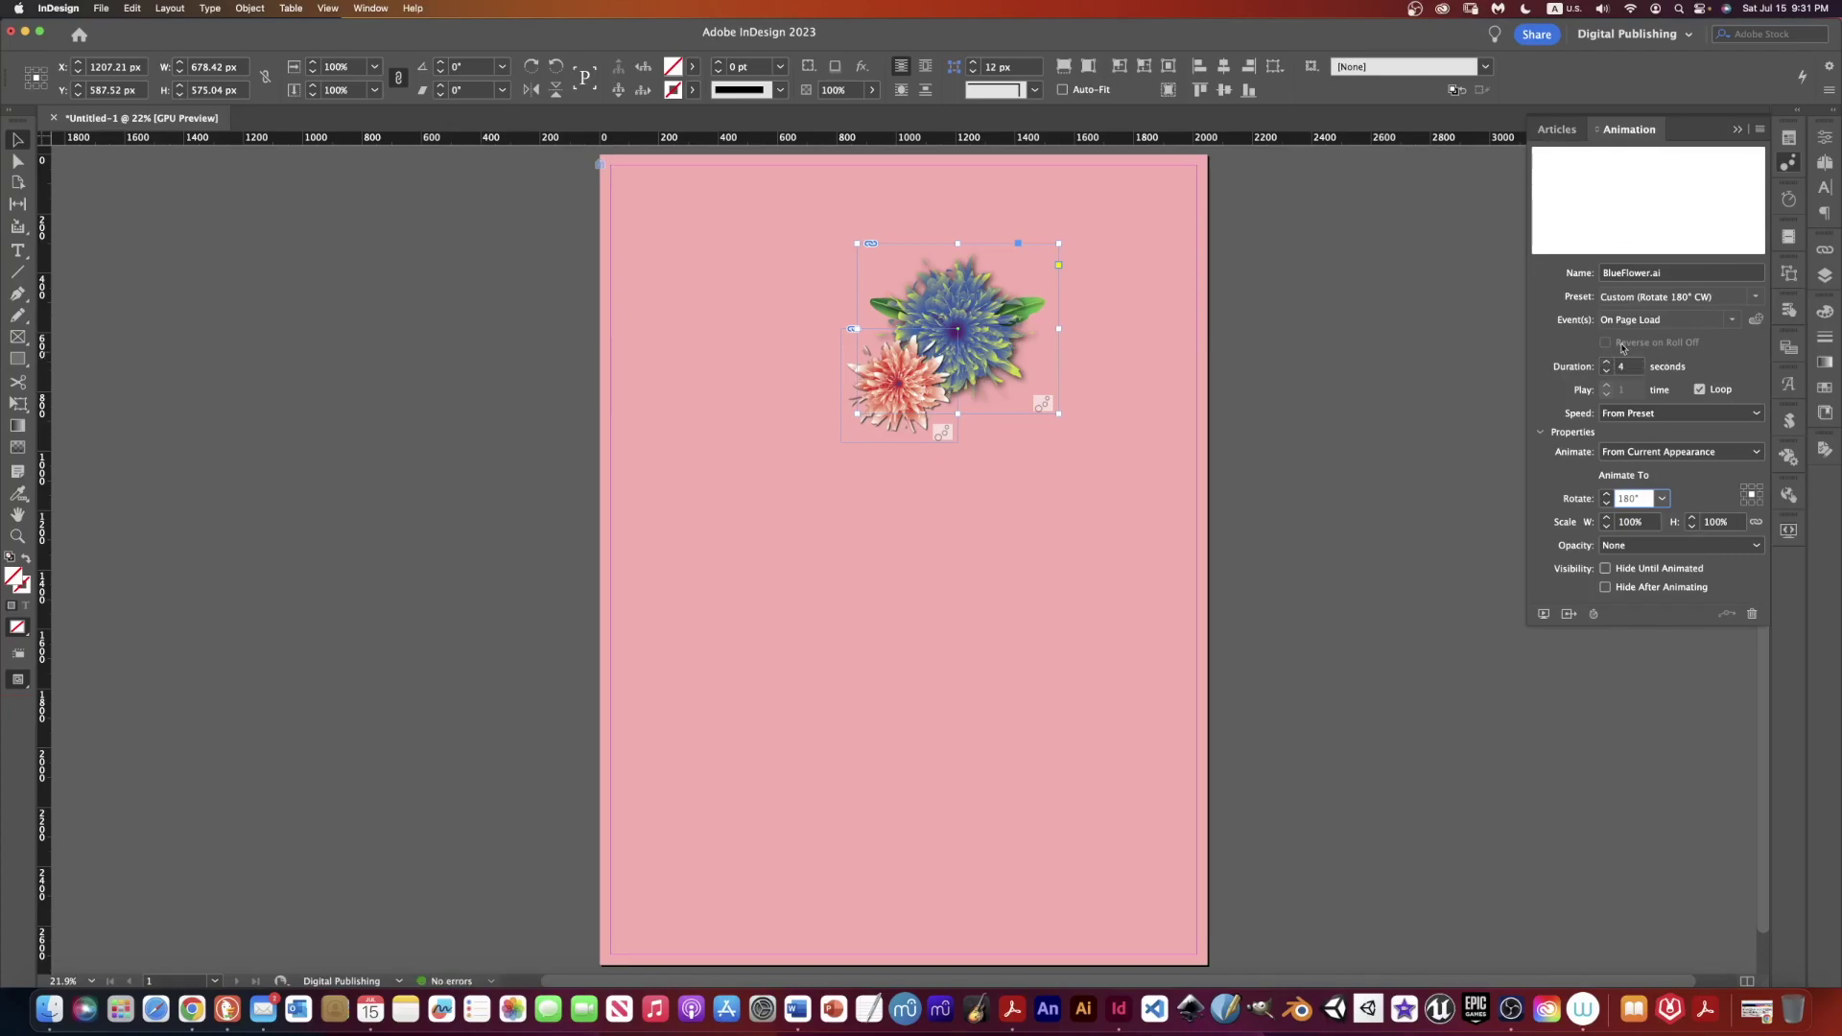
left_click(1790, 530)
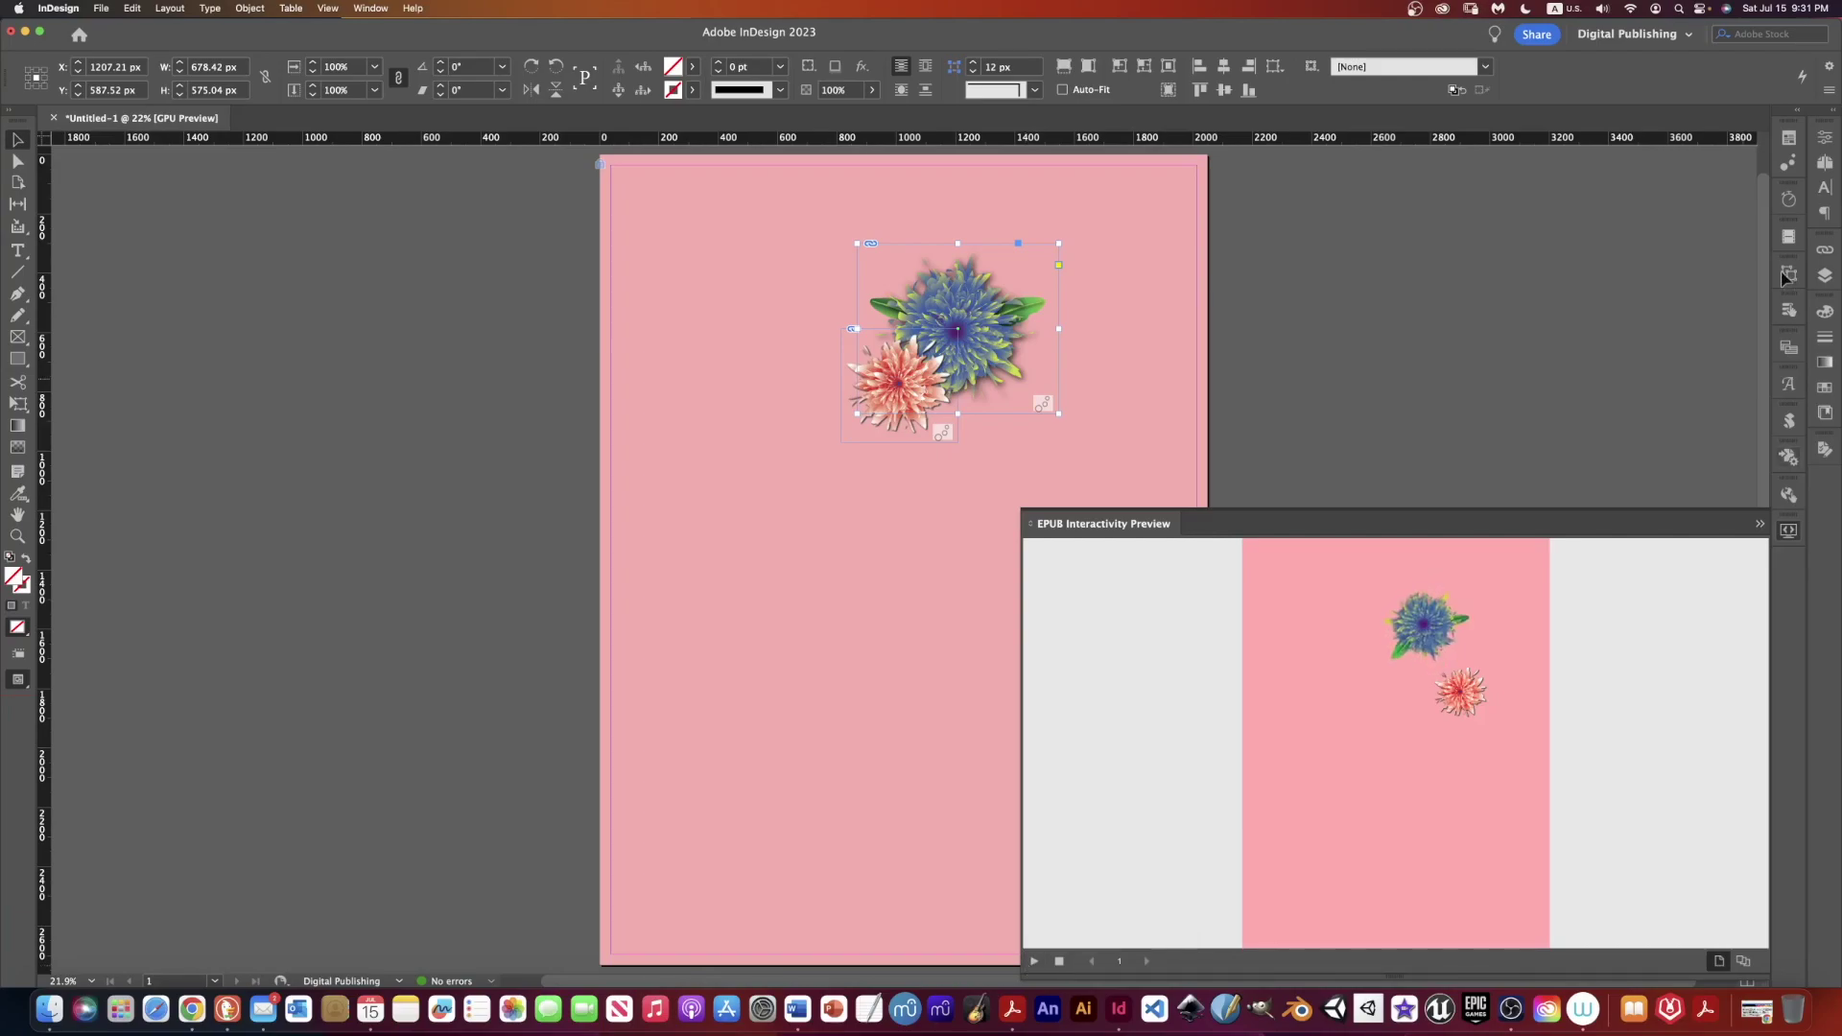
- Set the speed of the blue flower's rotation animation to None
left_click(1790, 162)
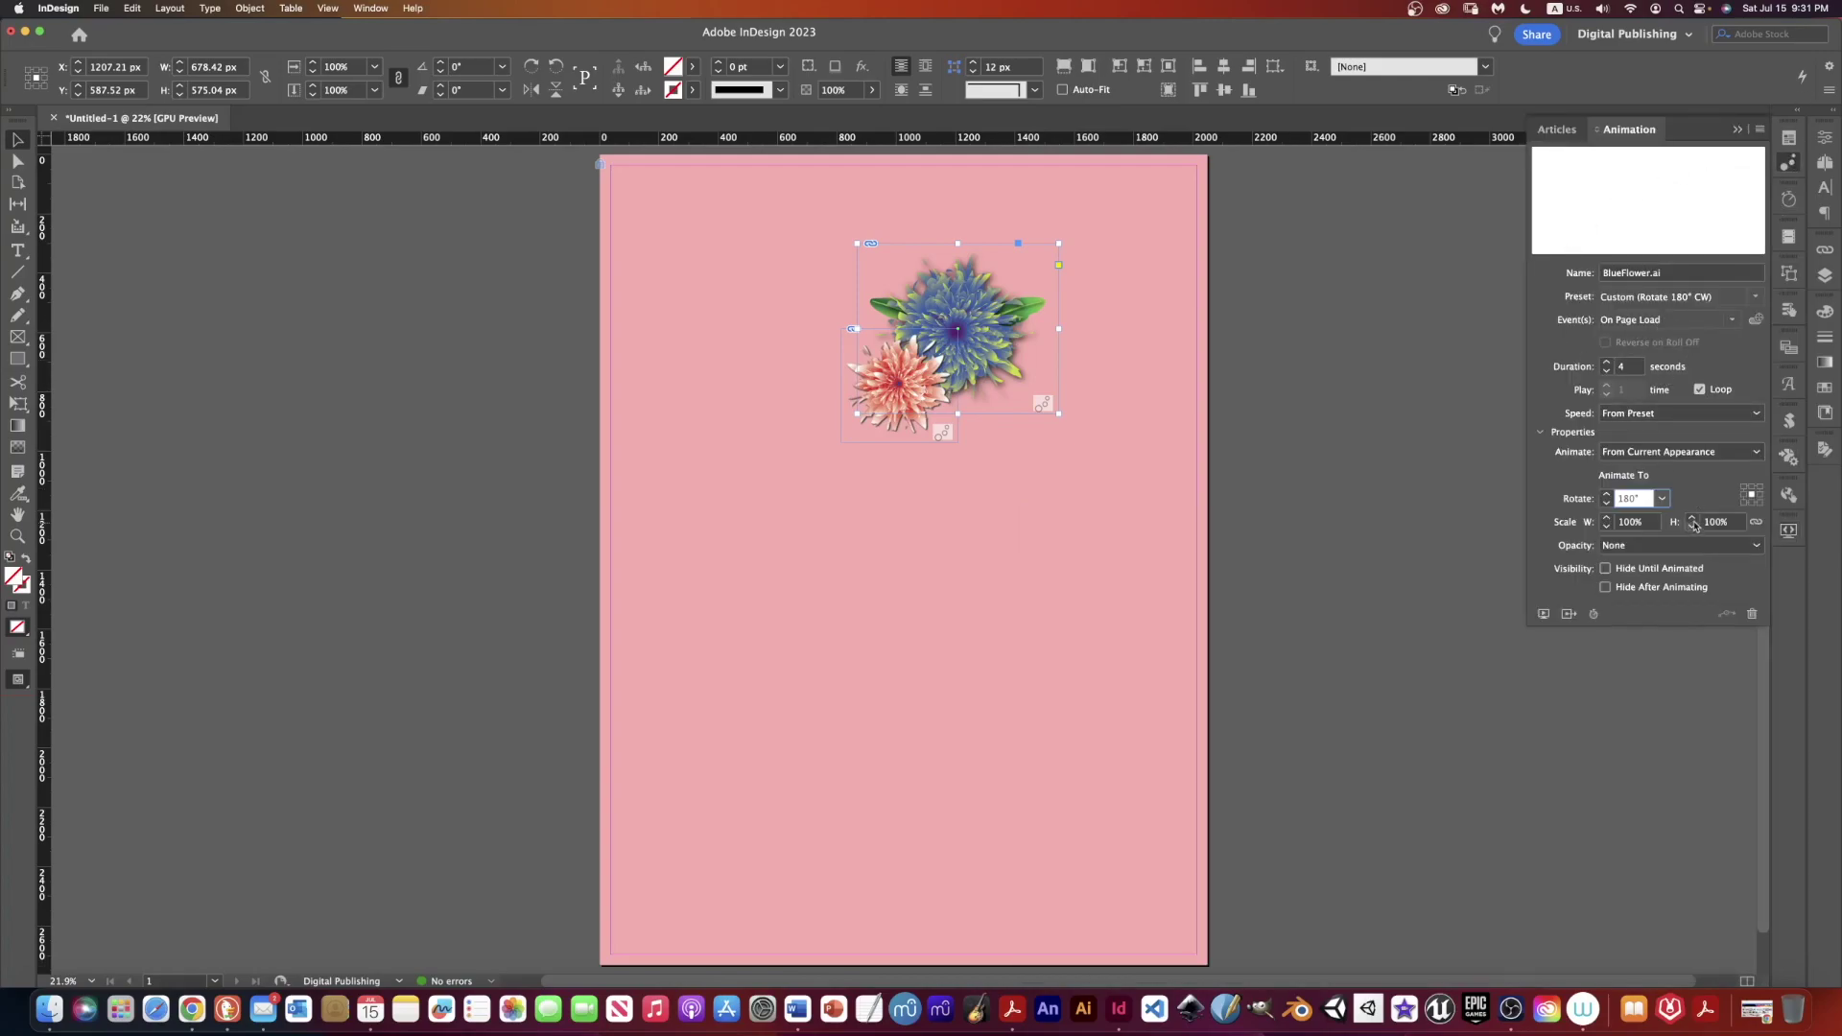
left_click(1678, 414)
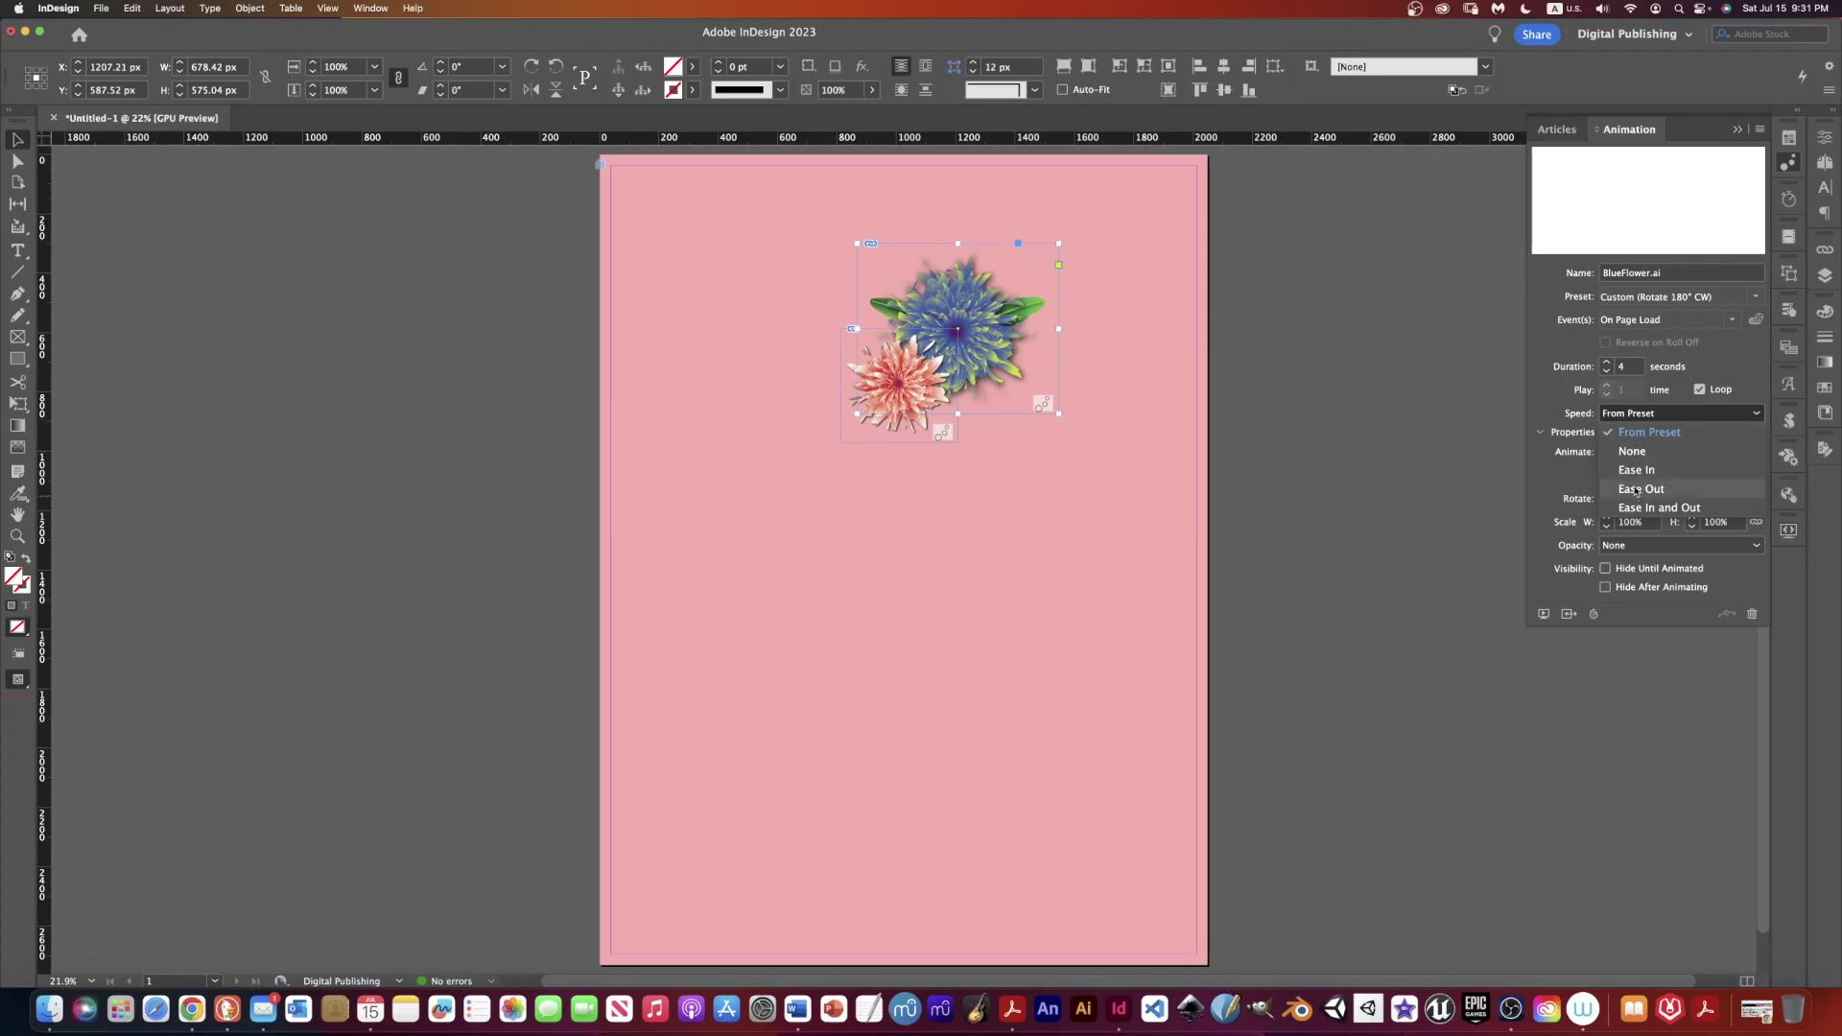
left_click(1632, 451)
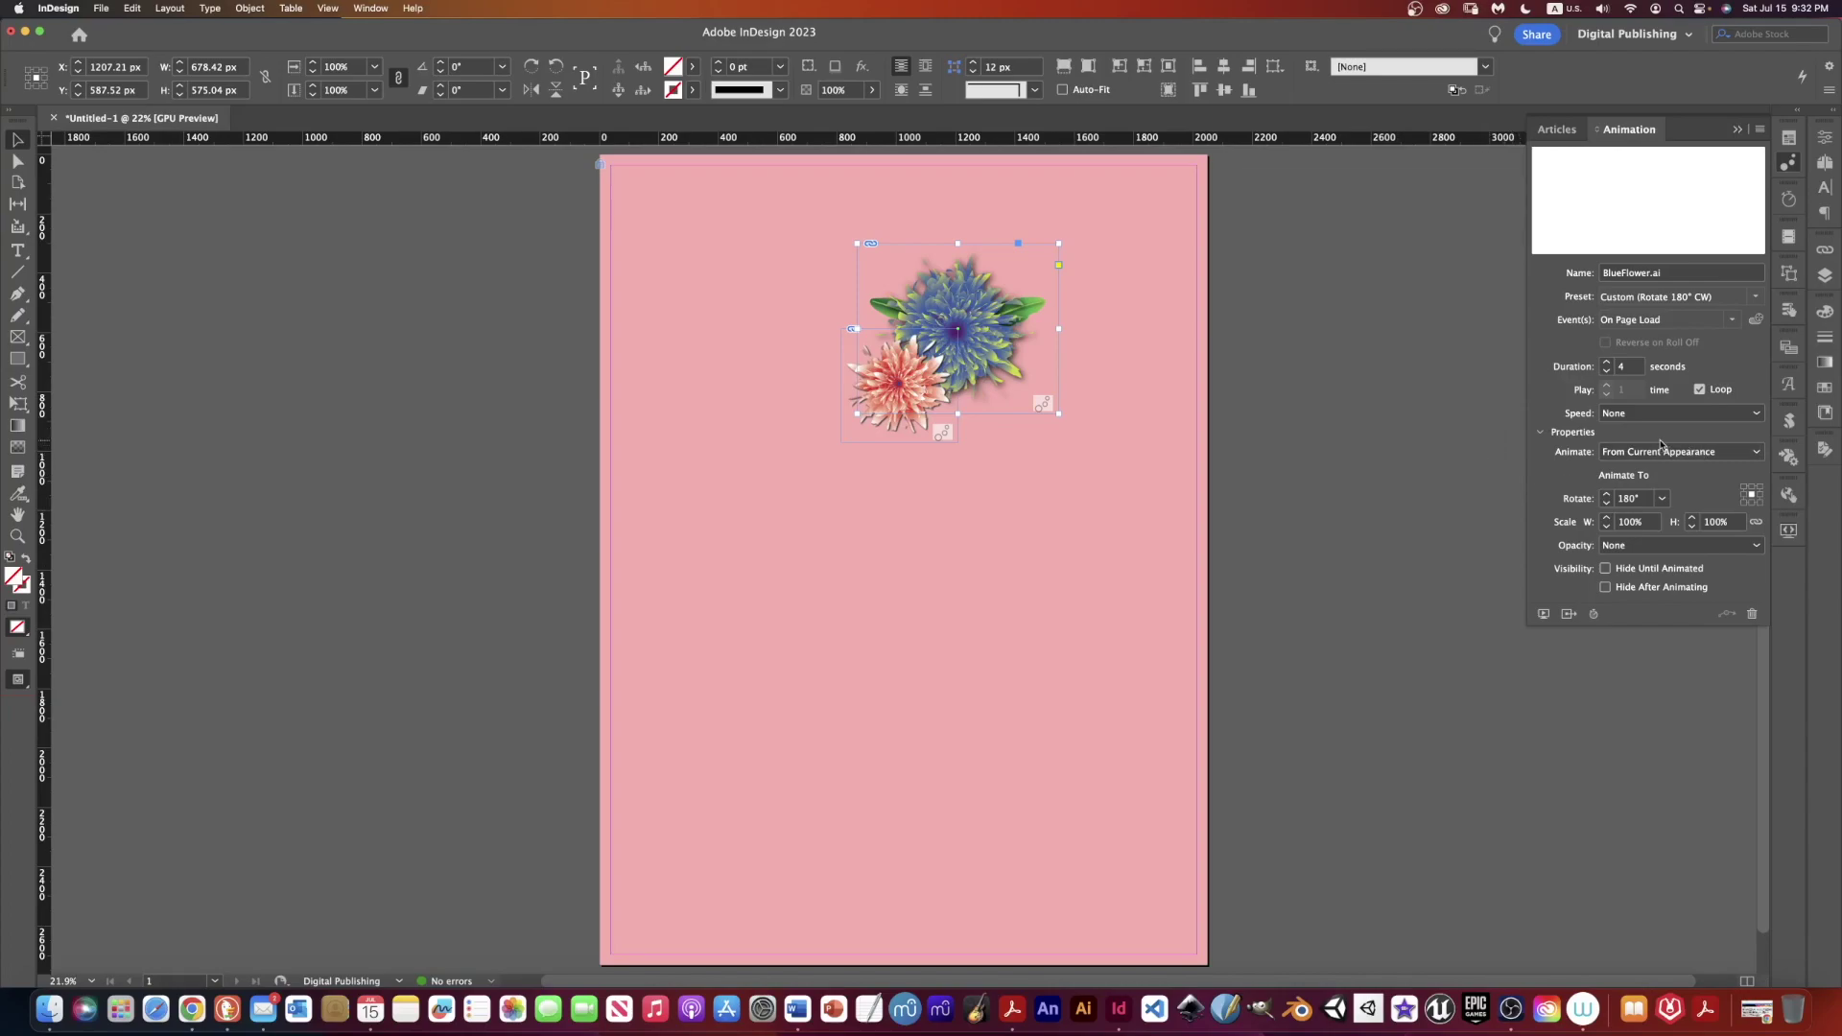
key("super+shift+a")
key("super+z")
- Replay the blue flower's rotation in the EPUB Interactivity Preview to check its speed
left_click(1787, 528)
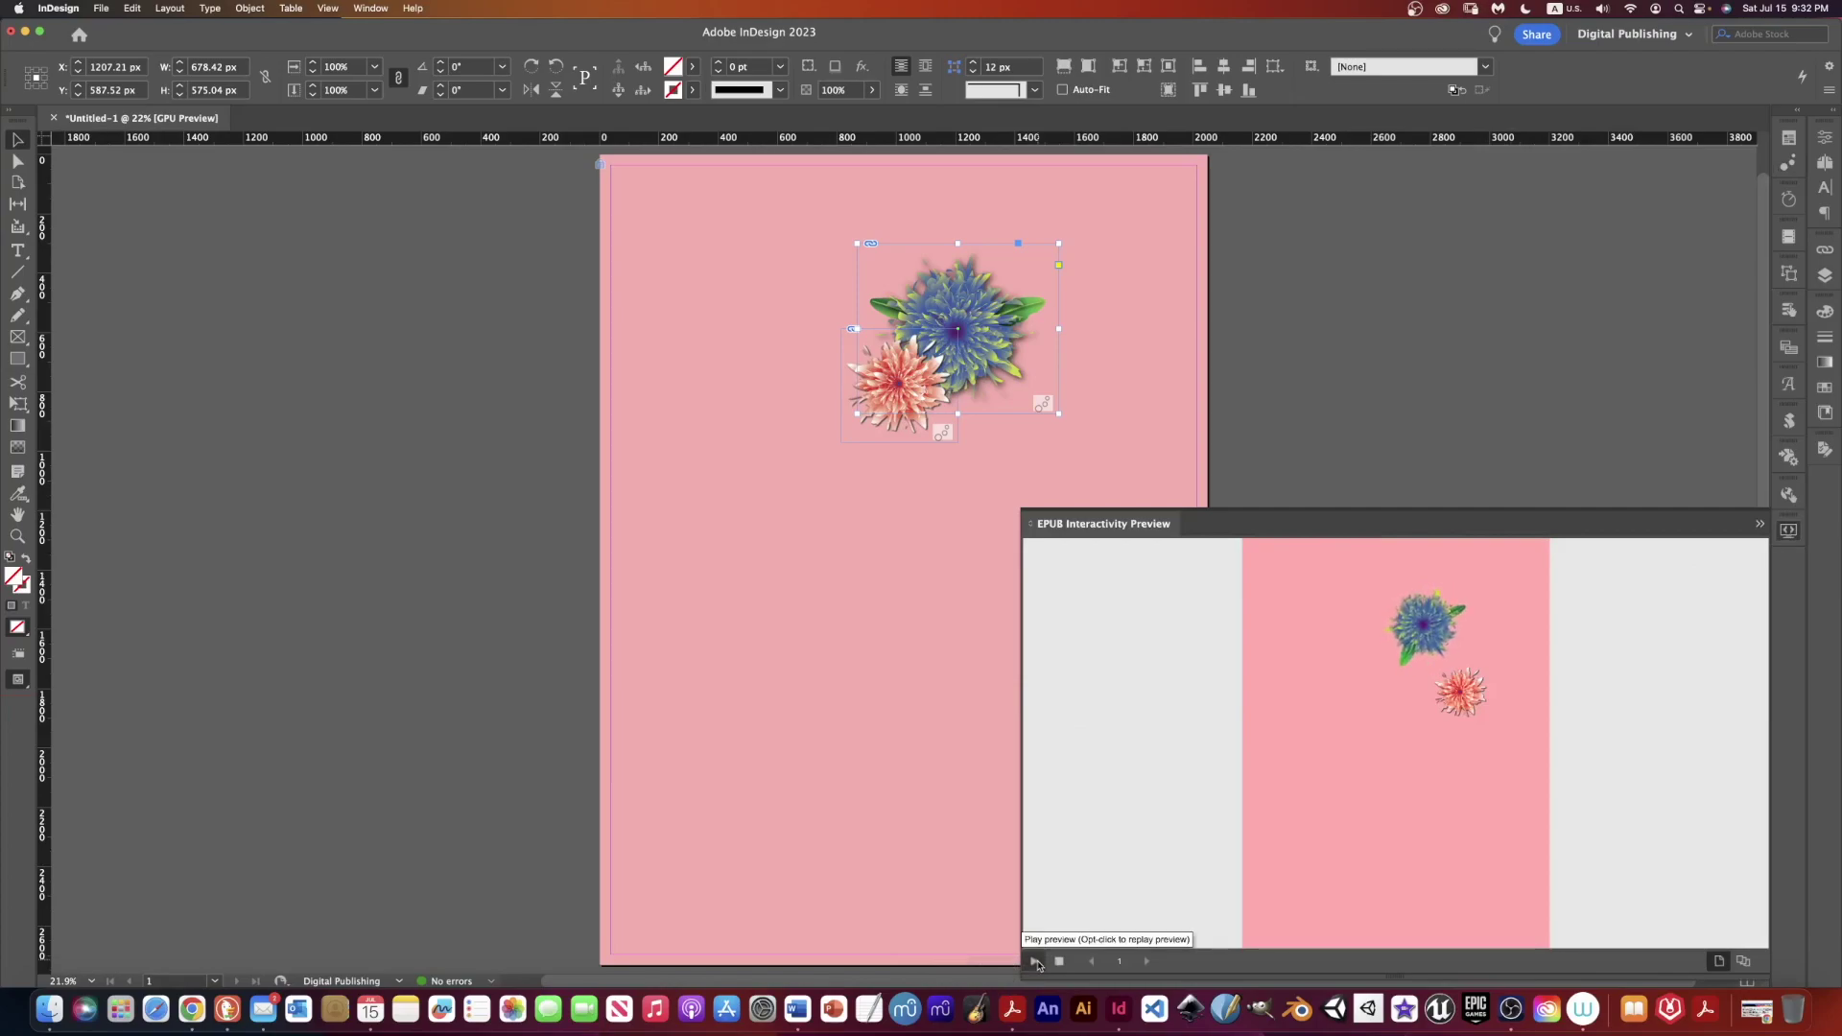
left_click(1036, 962)
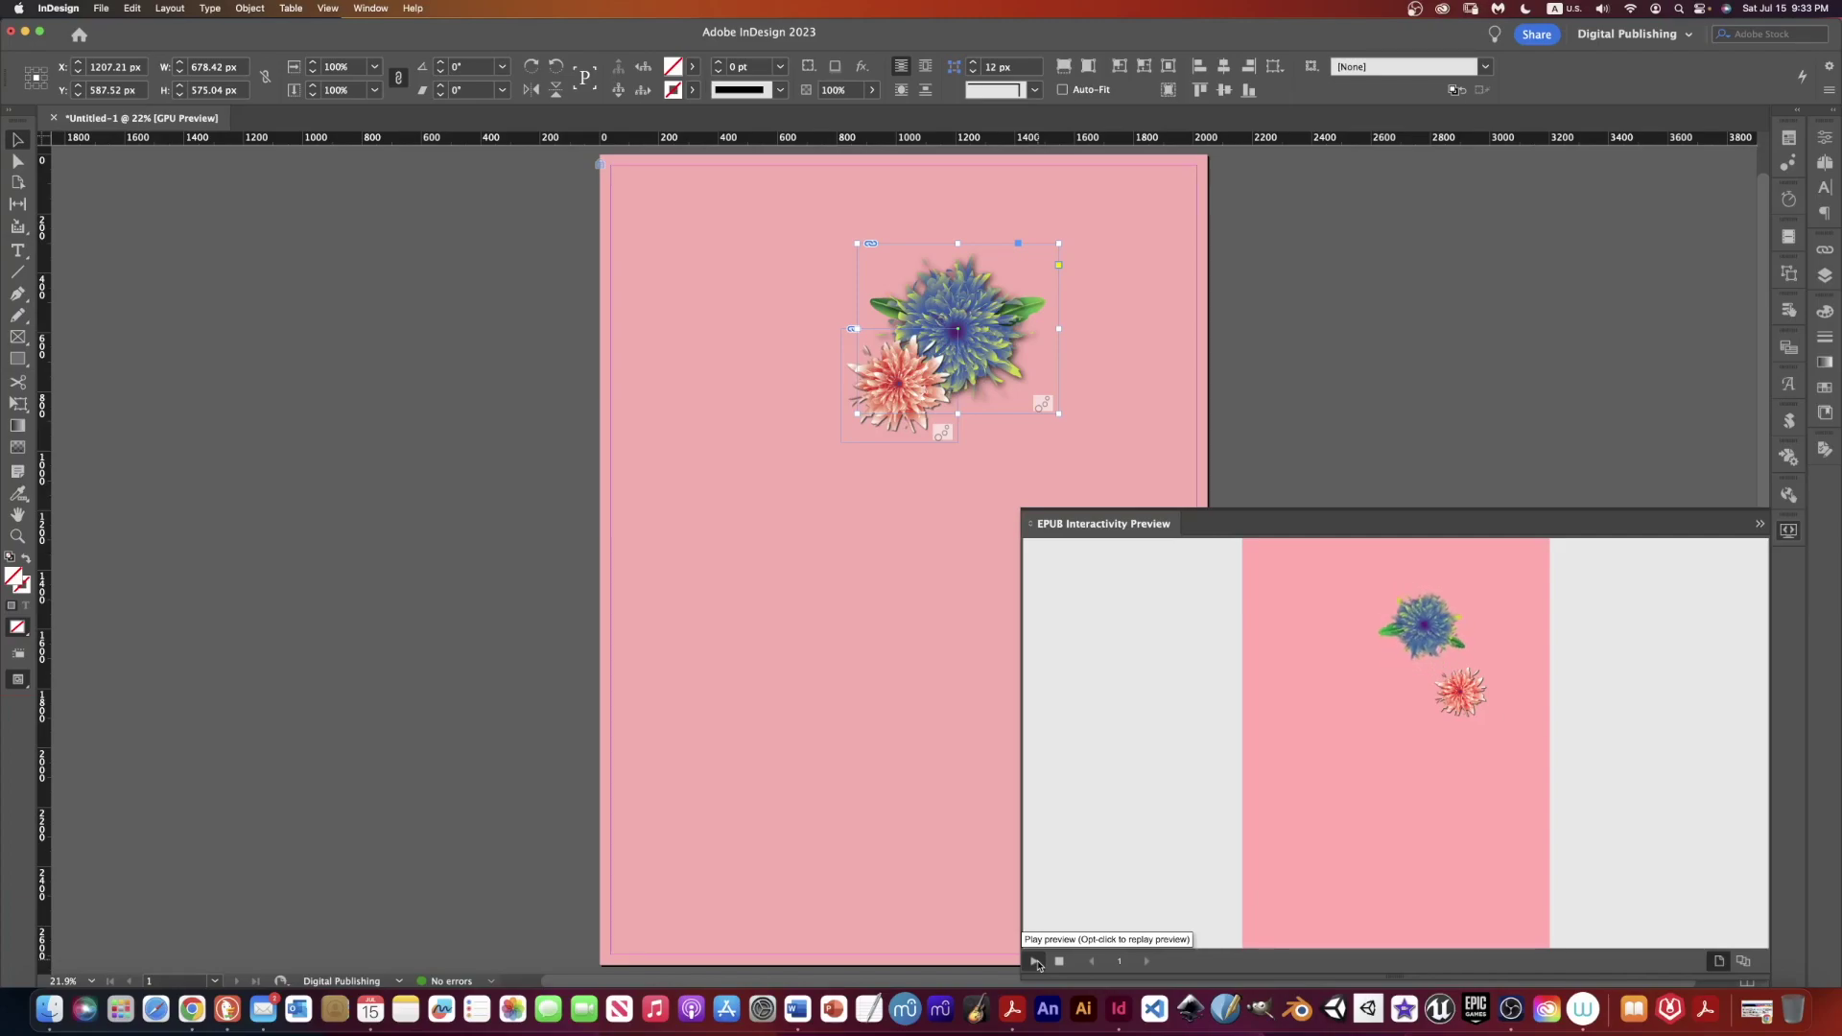
left_click(1035, 962)
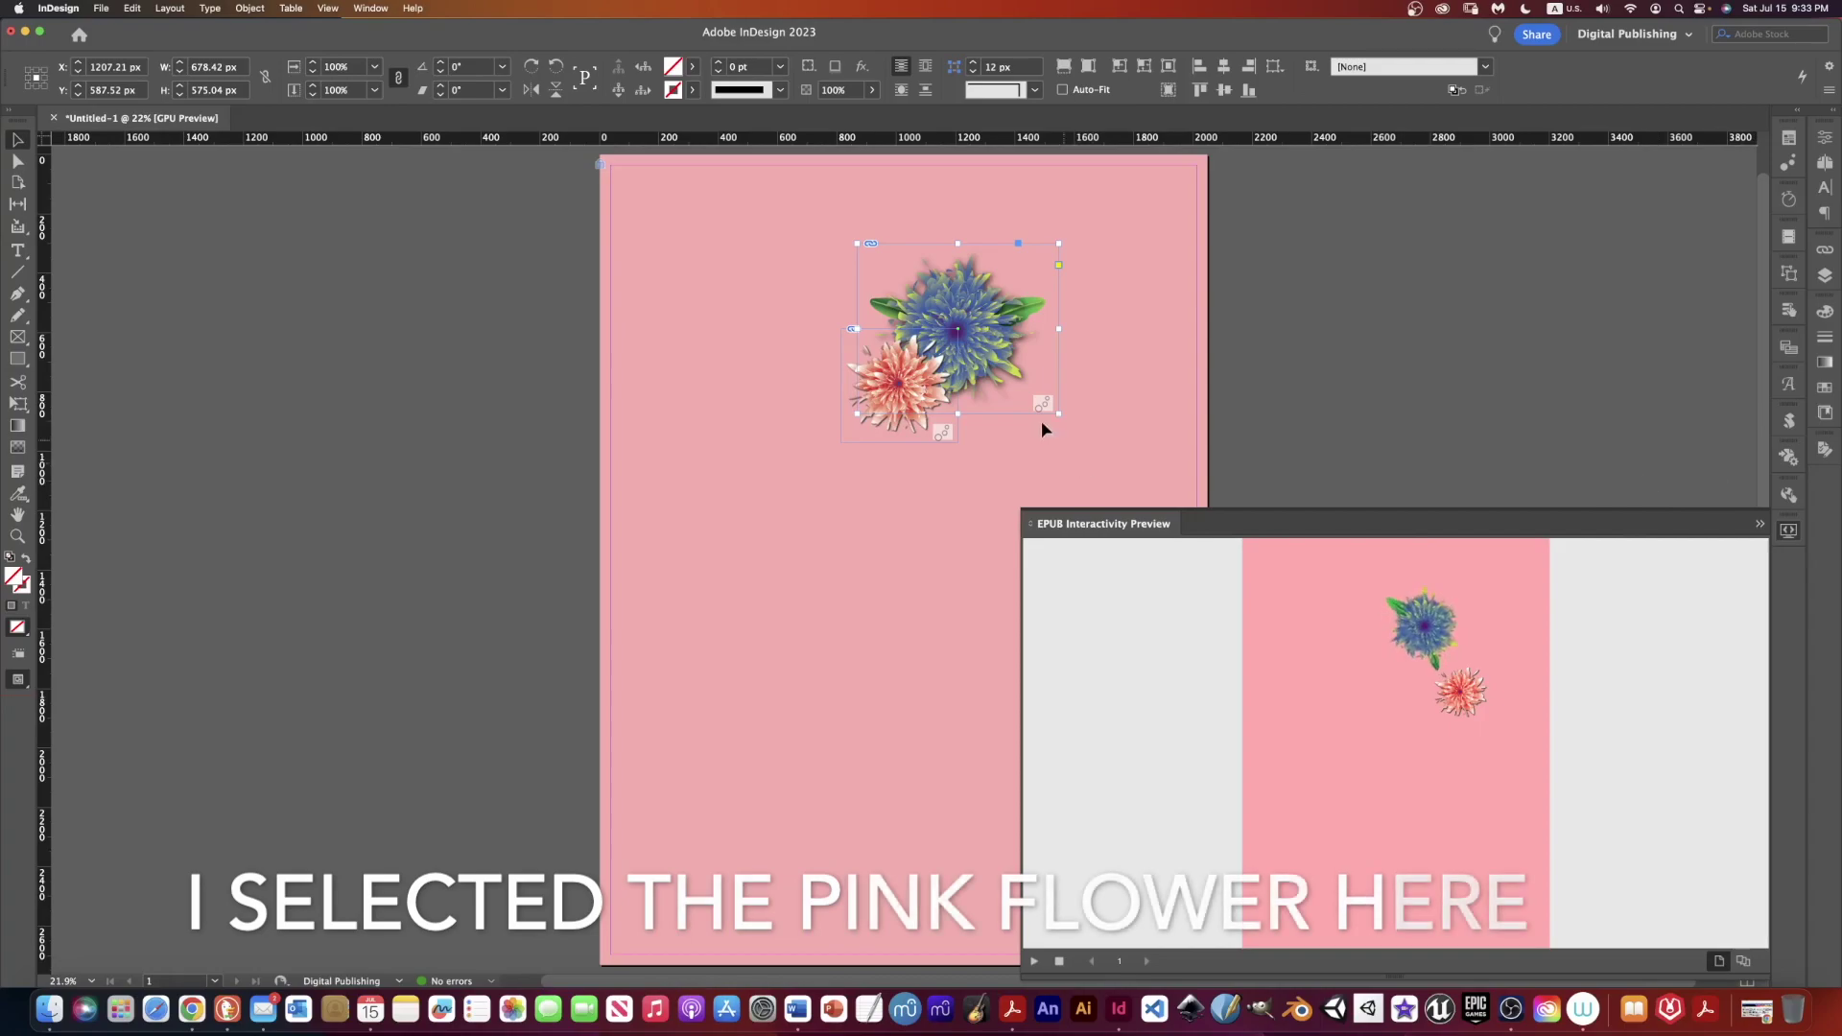
- Try To Current Location for the pink flower's bounce and set it to animate To Current Appearance
left_click(883, 417)
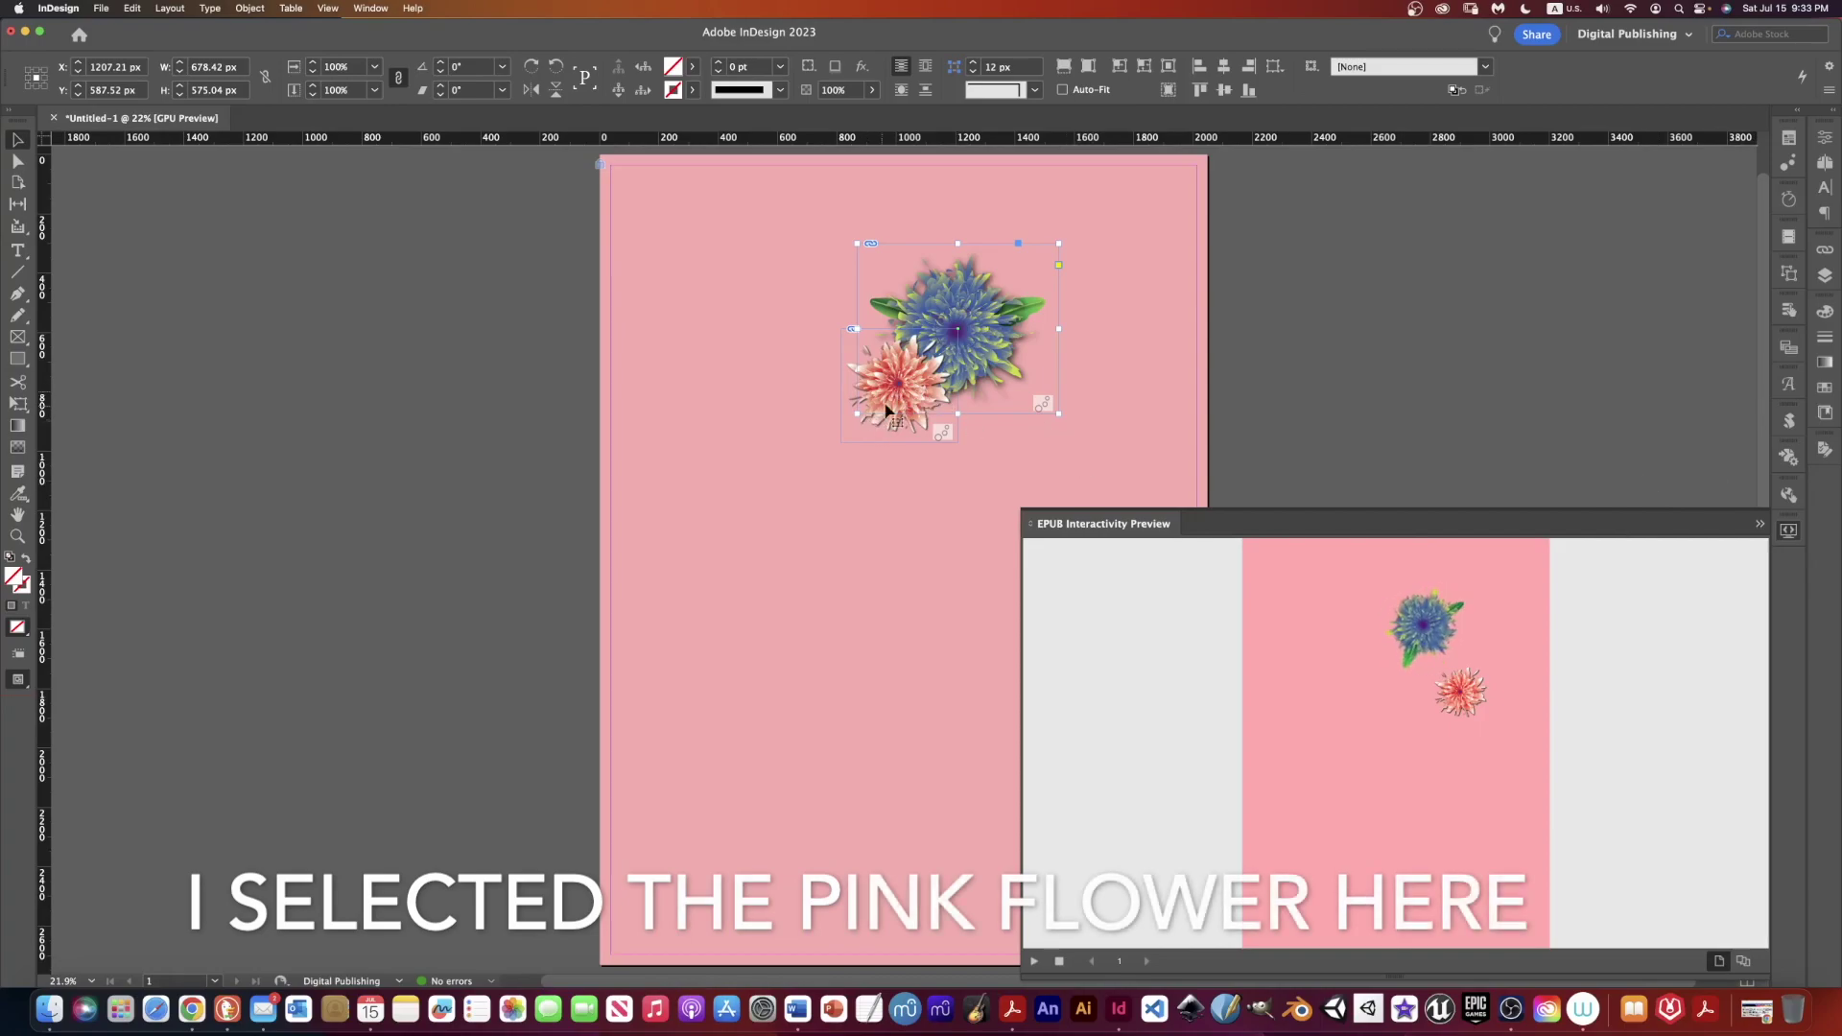
left_click(1787, 163)
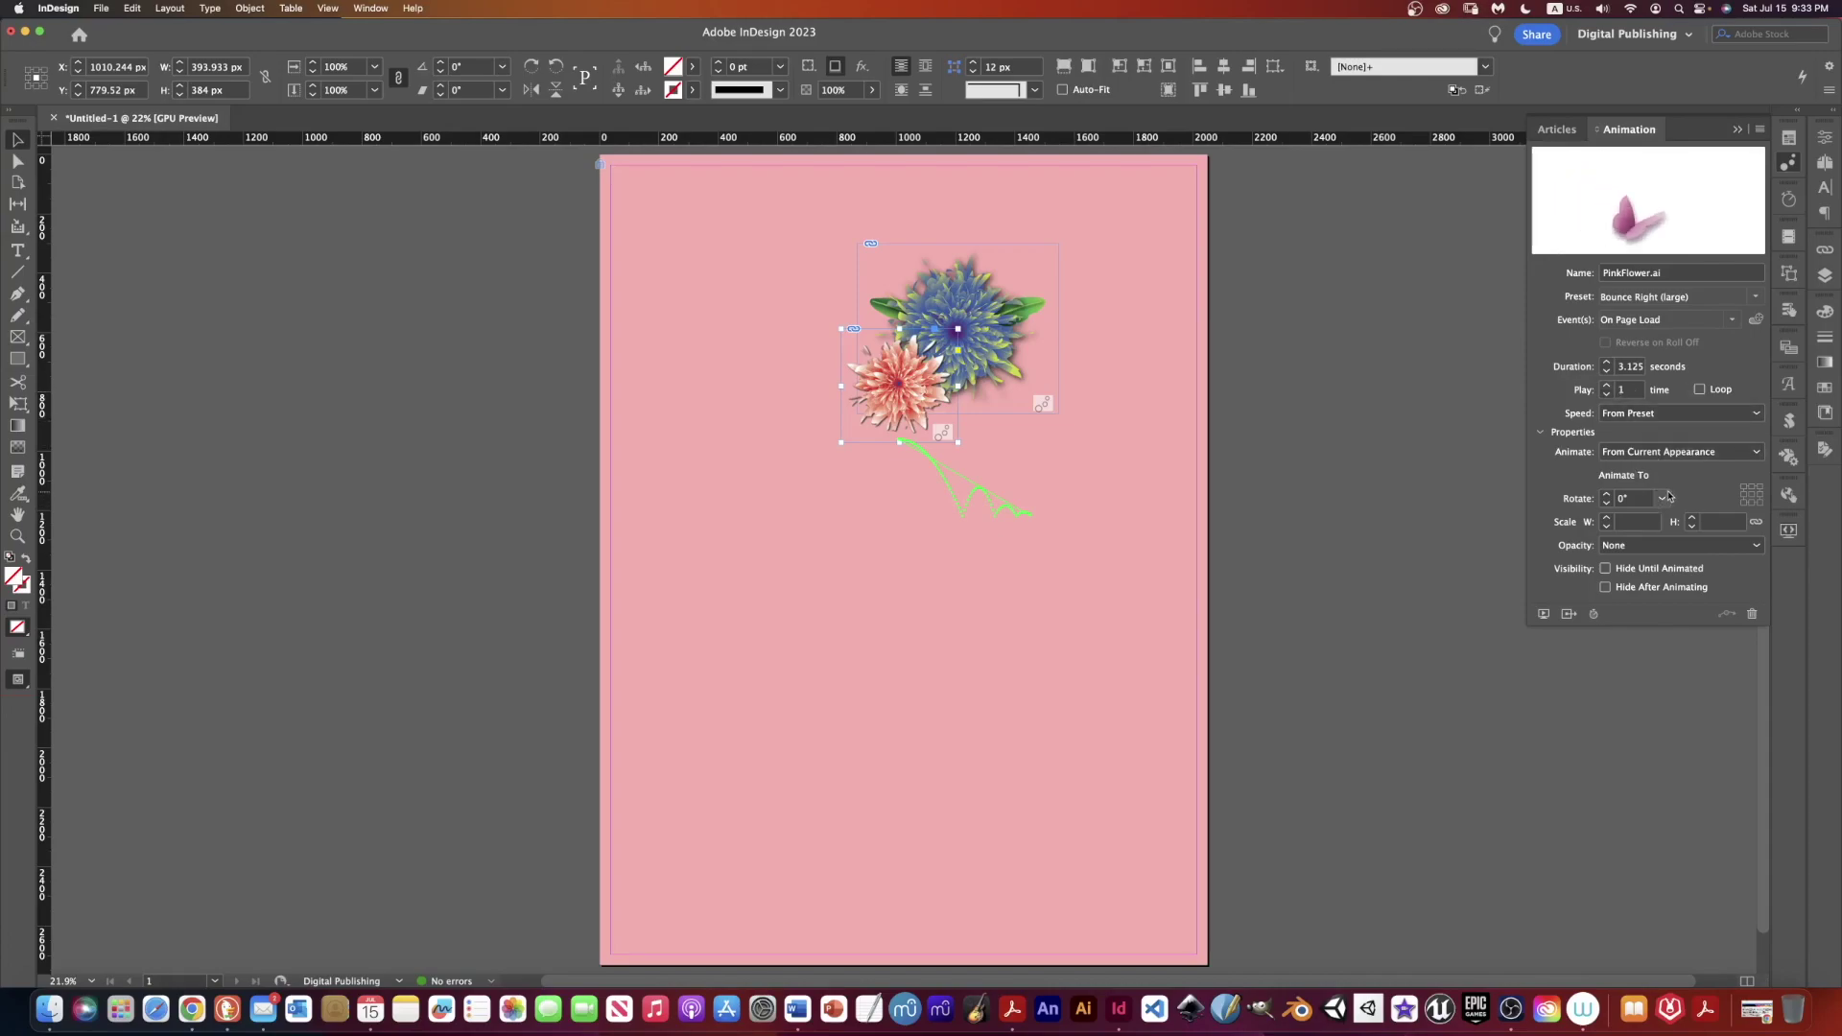
left_click(1753, 451)
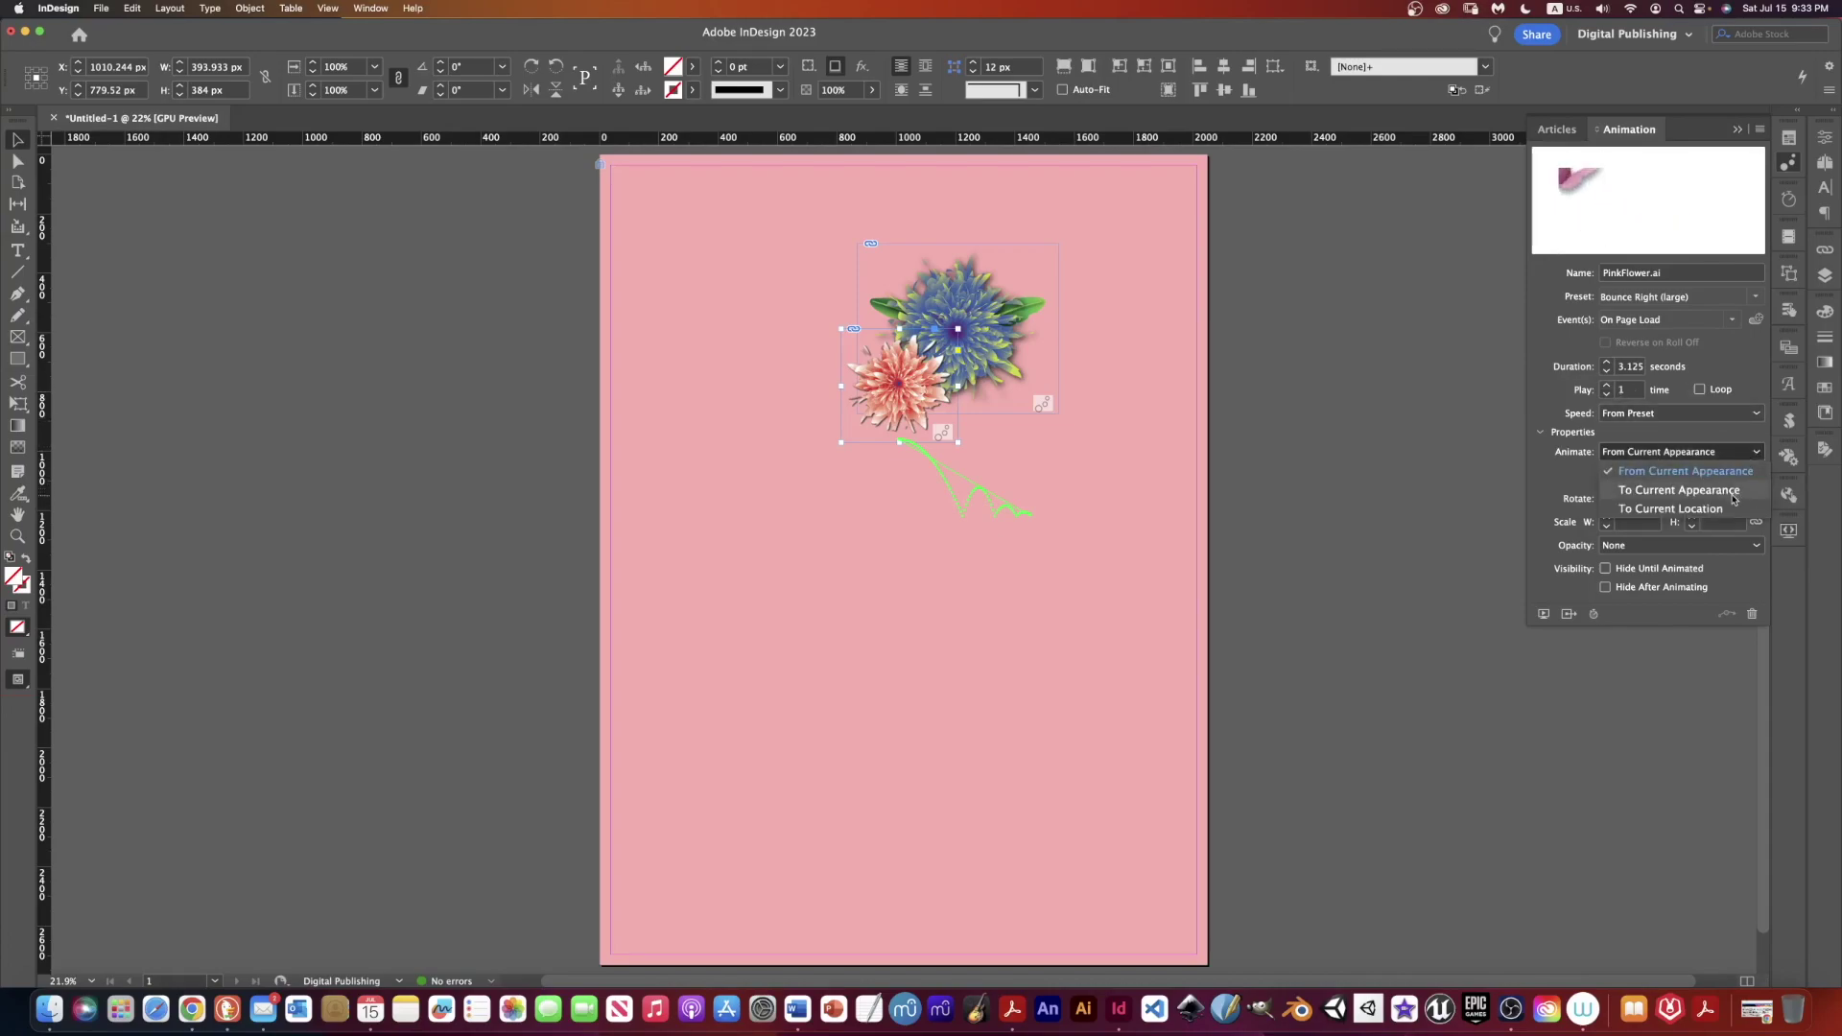
left_click(1732, 492)
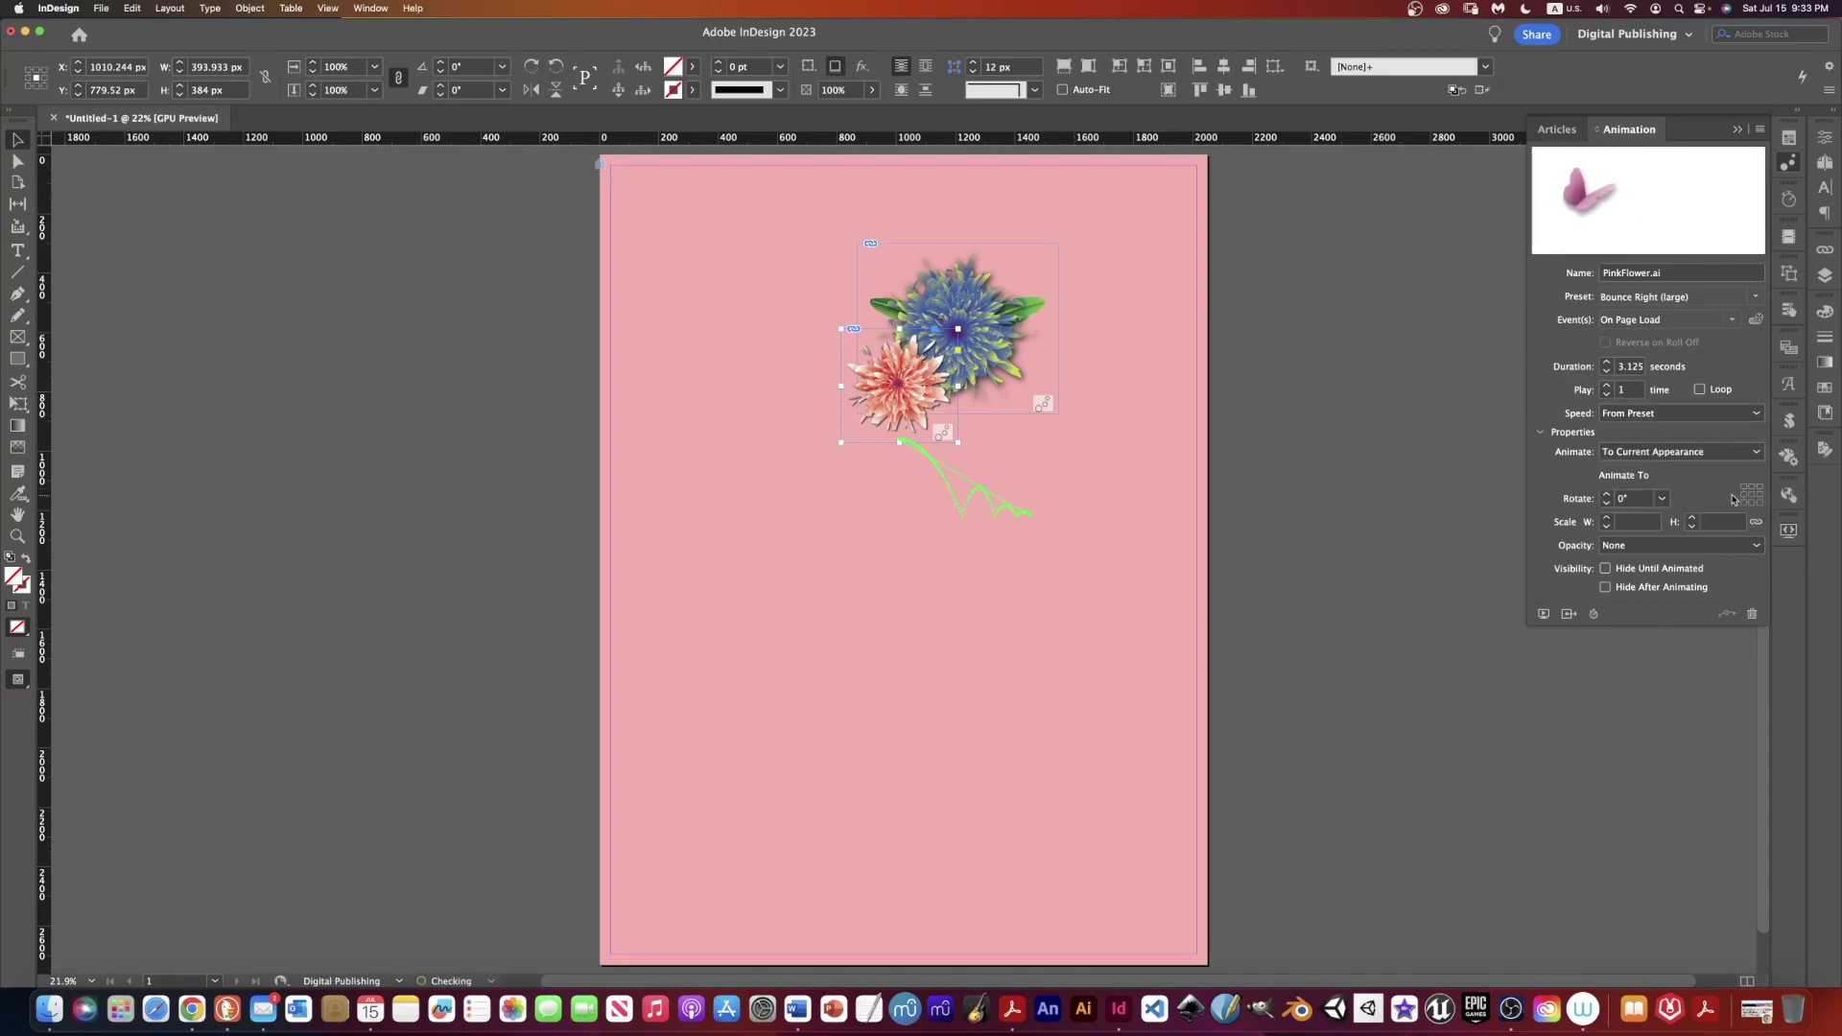
left_click(1758, 452)
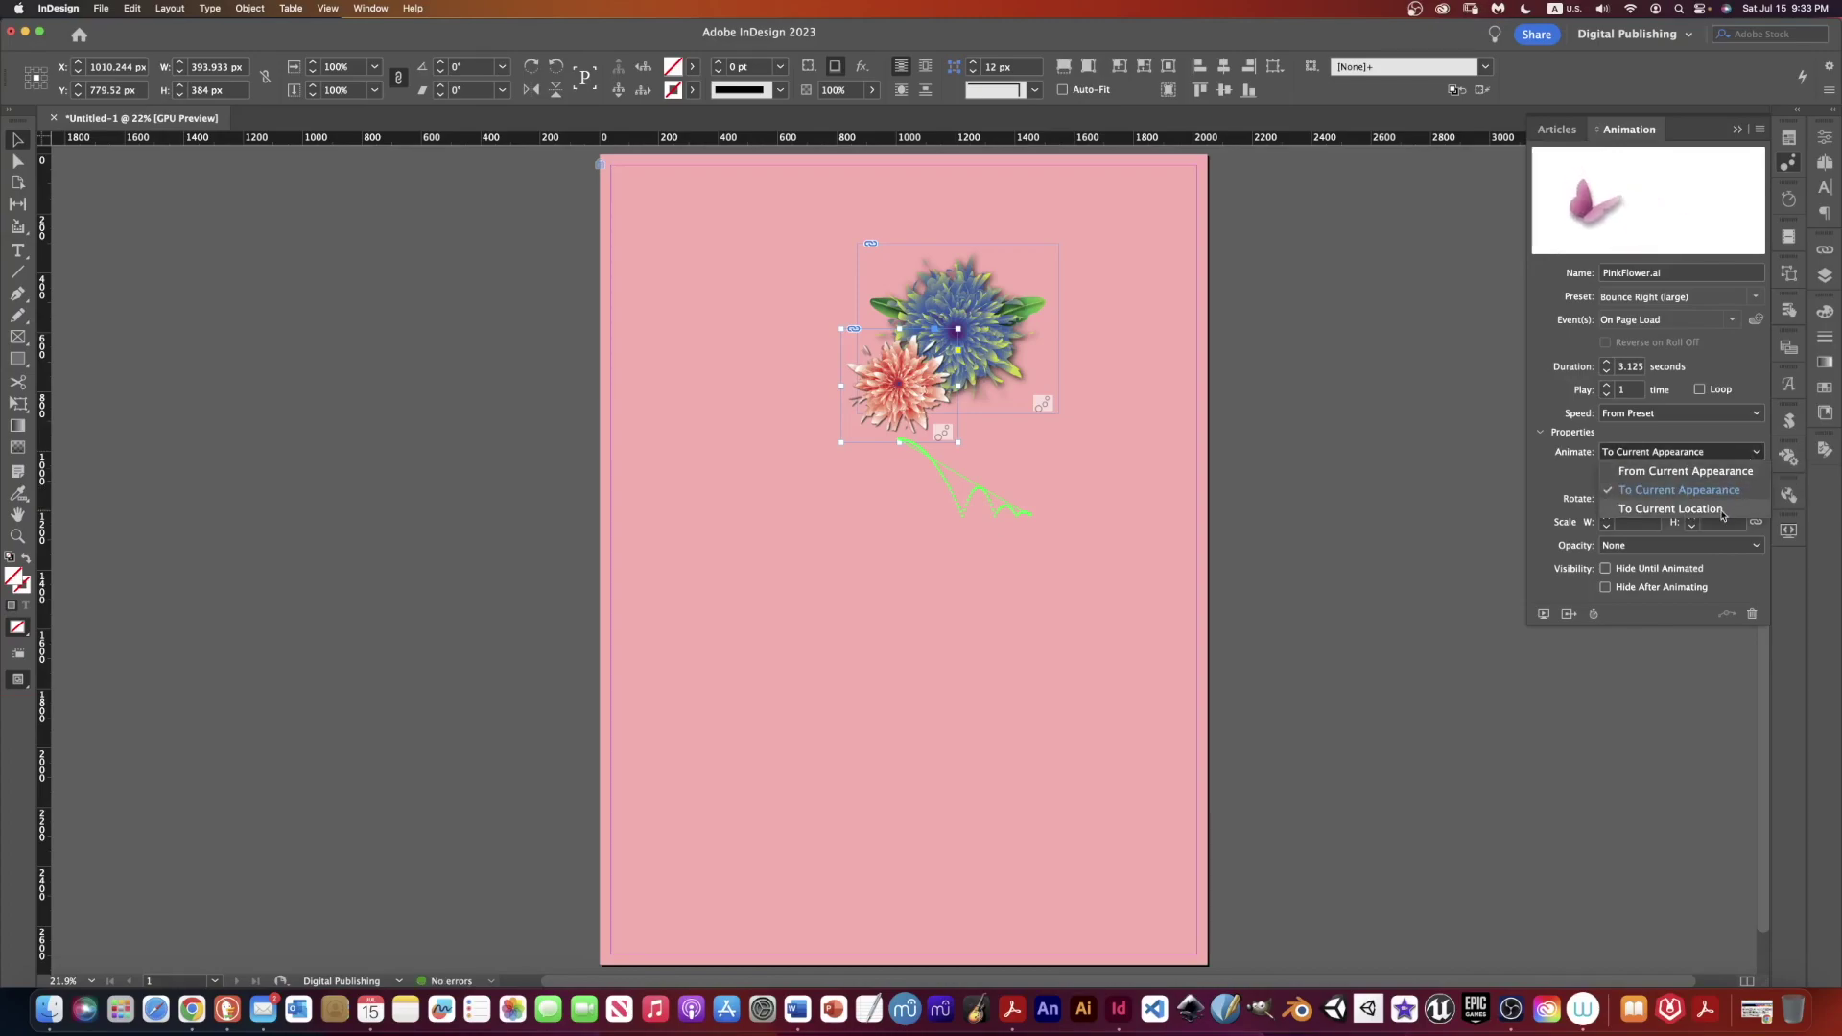
left_click(1722, 510)
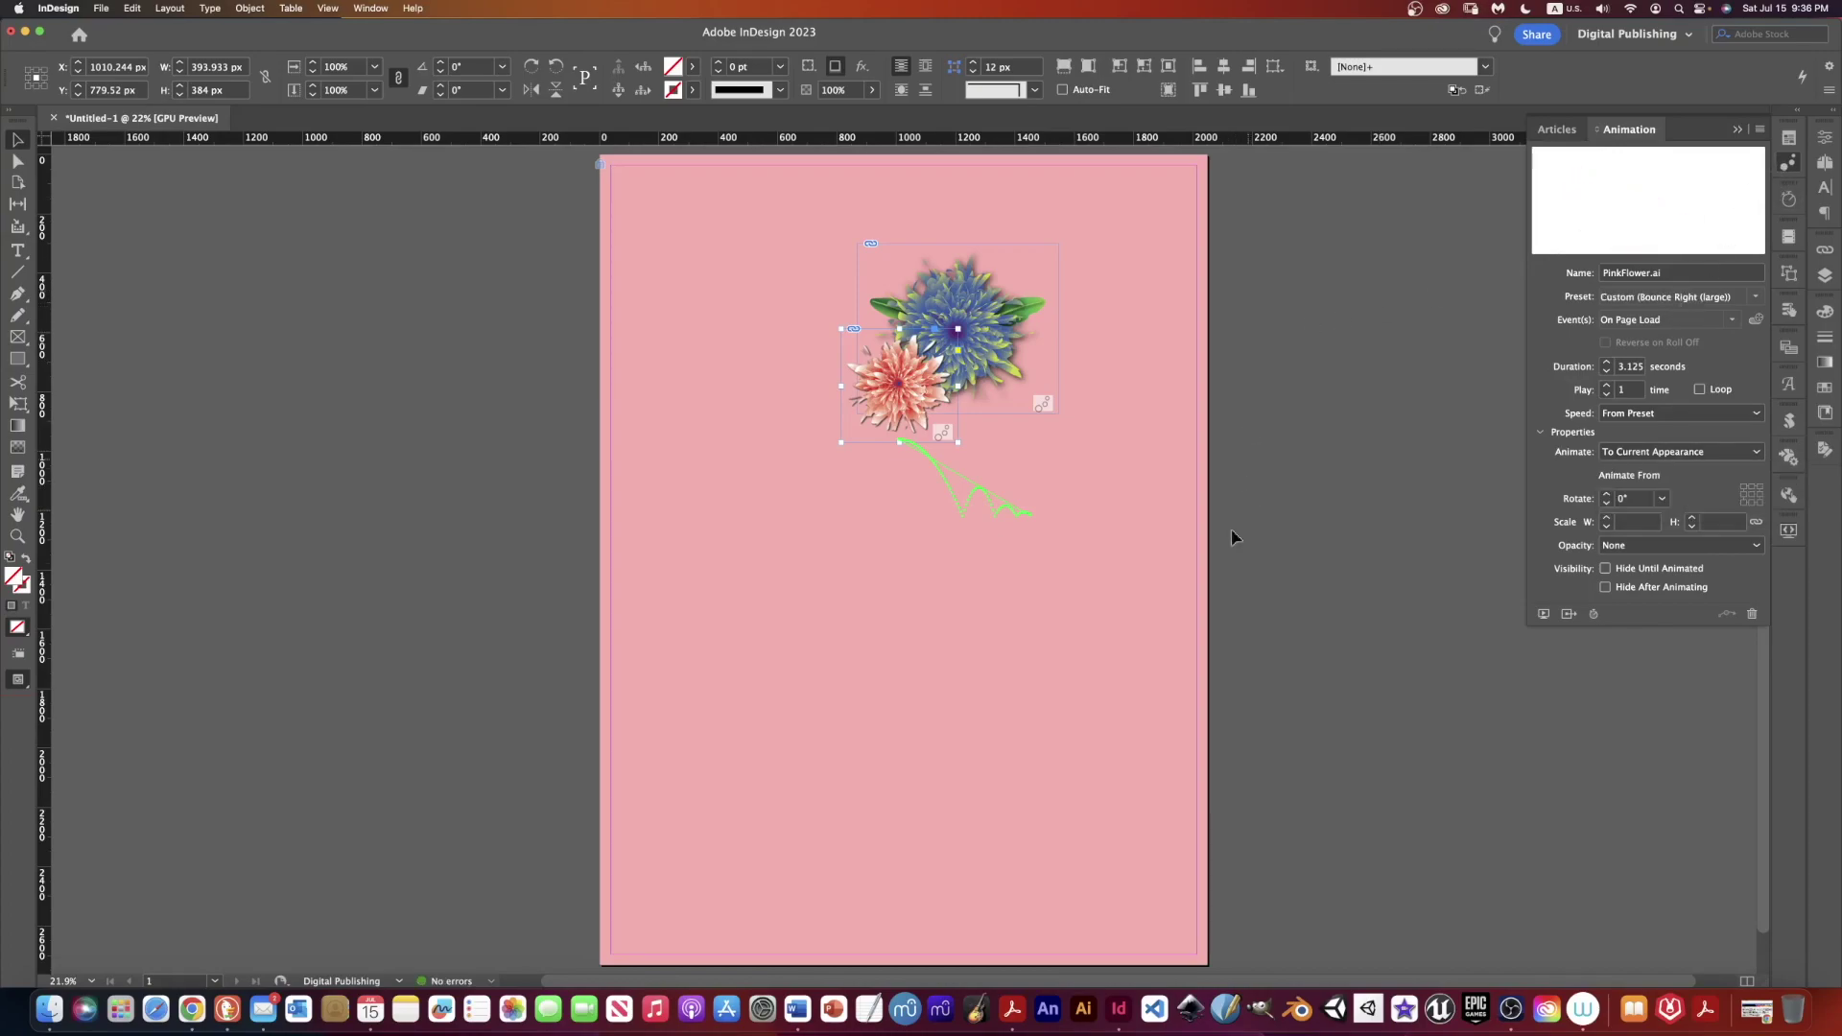
- Preview the pink flower's bounce and look over the animation presets available for it
left_click(1786, 531)
left_click(1678, 297)
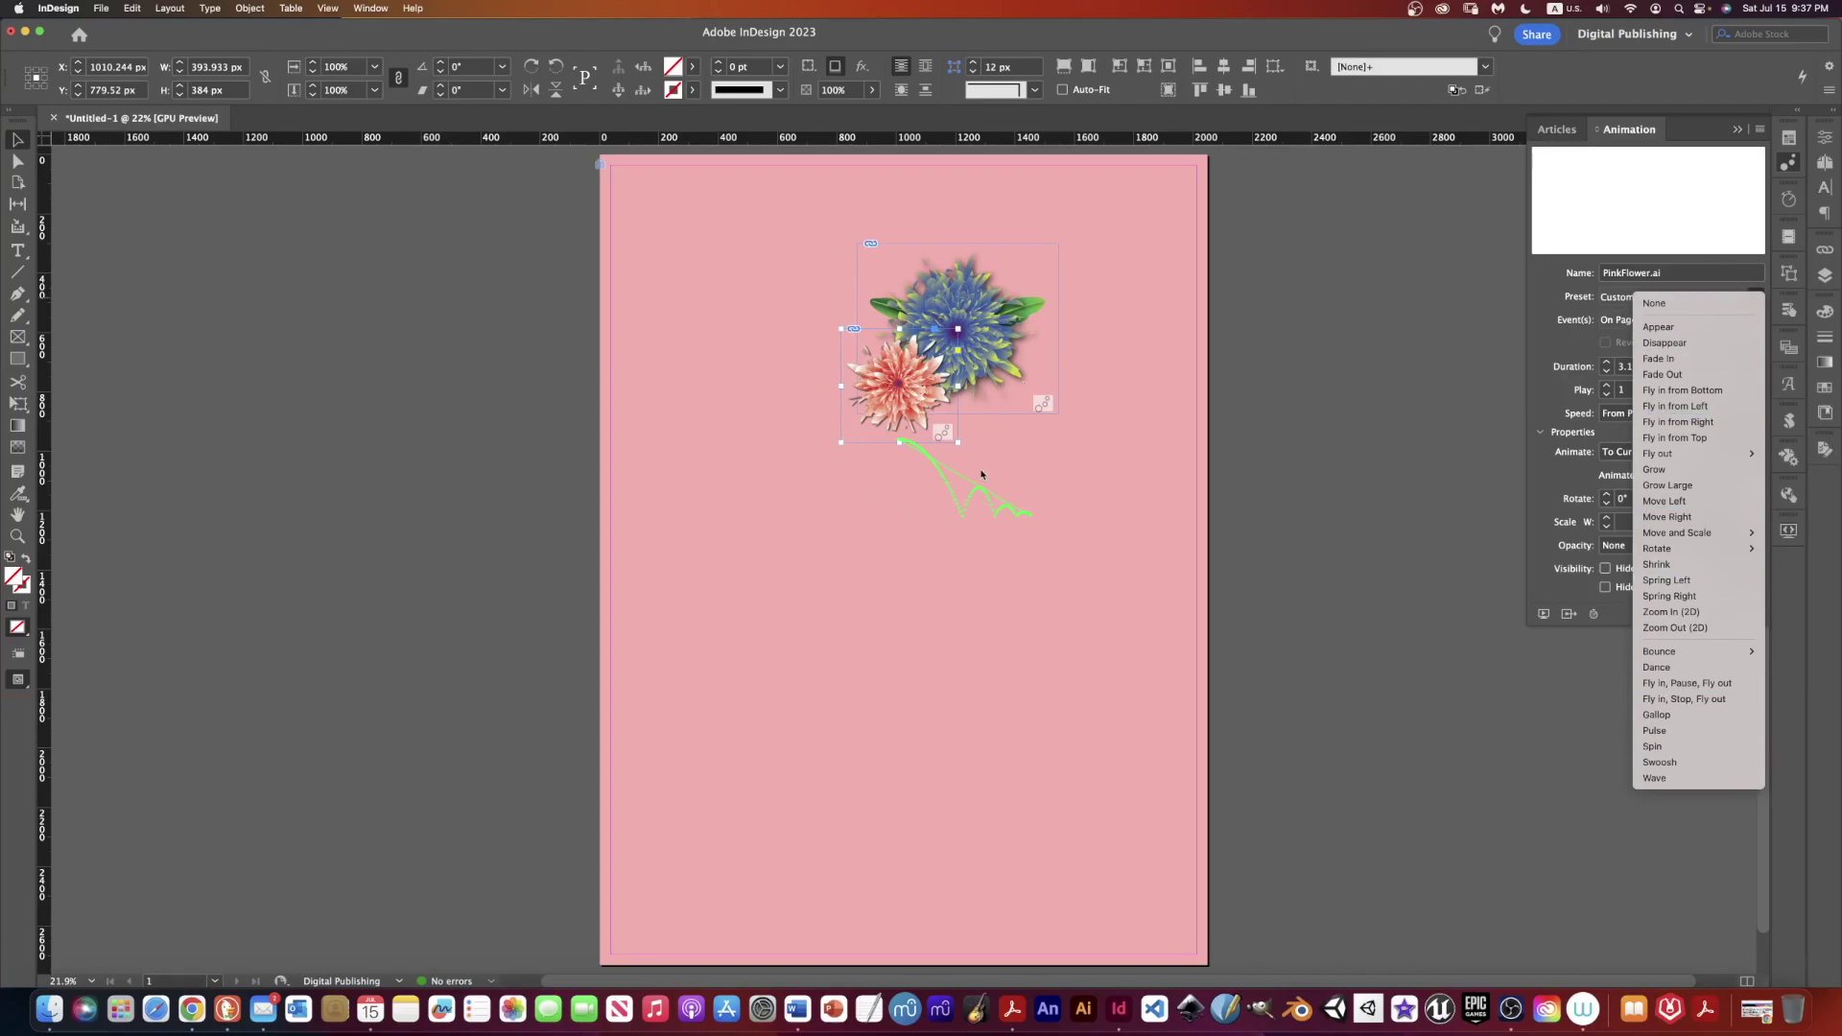
left_click(907, 398)
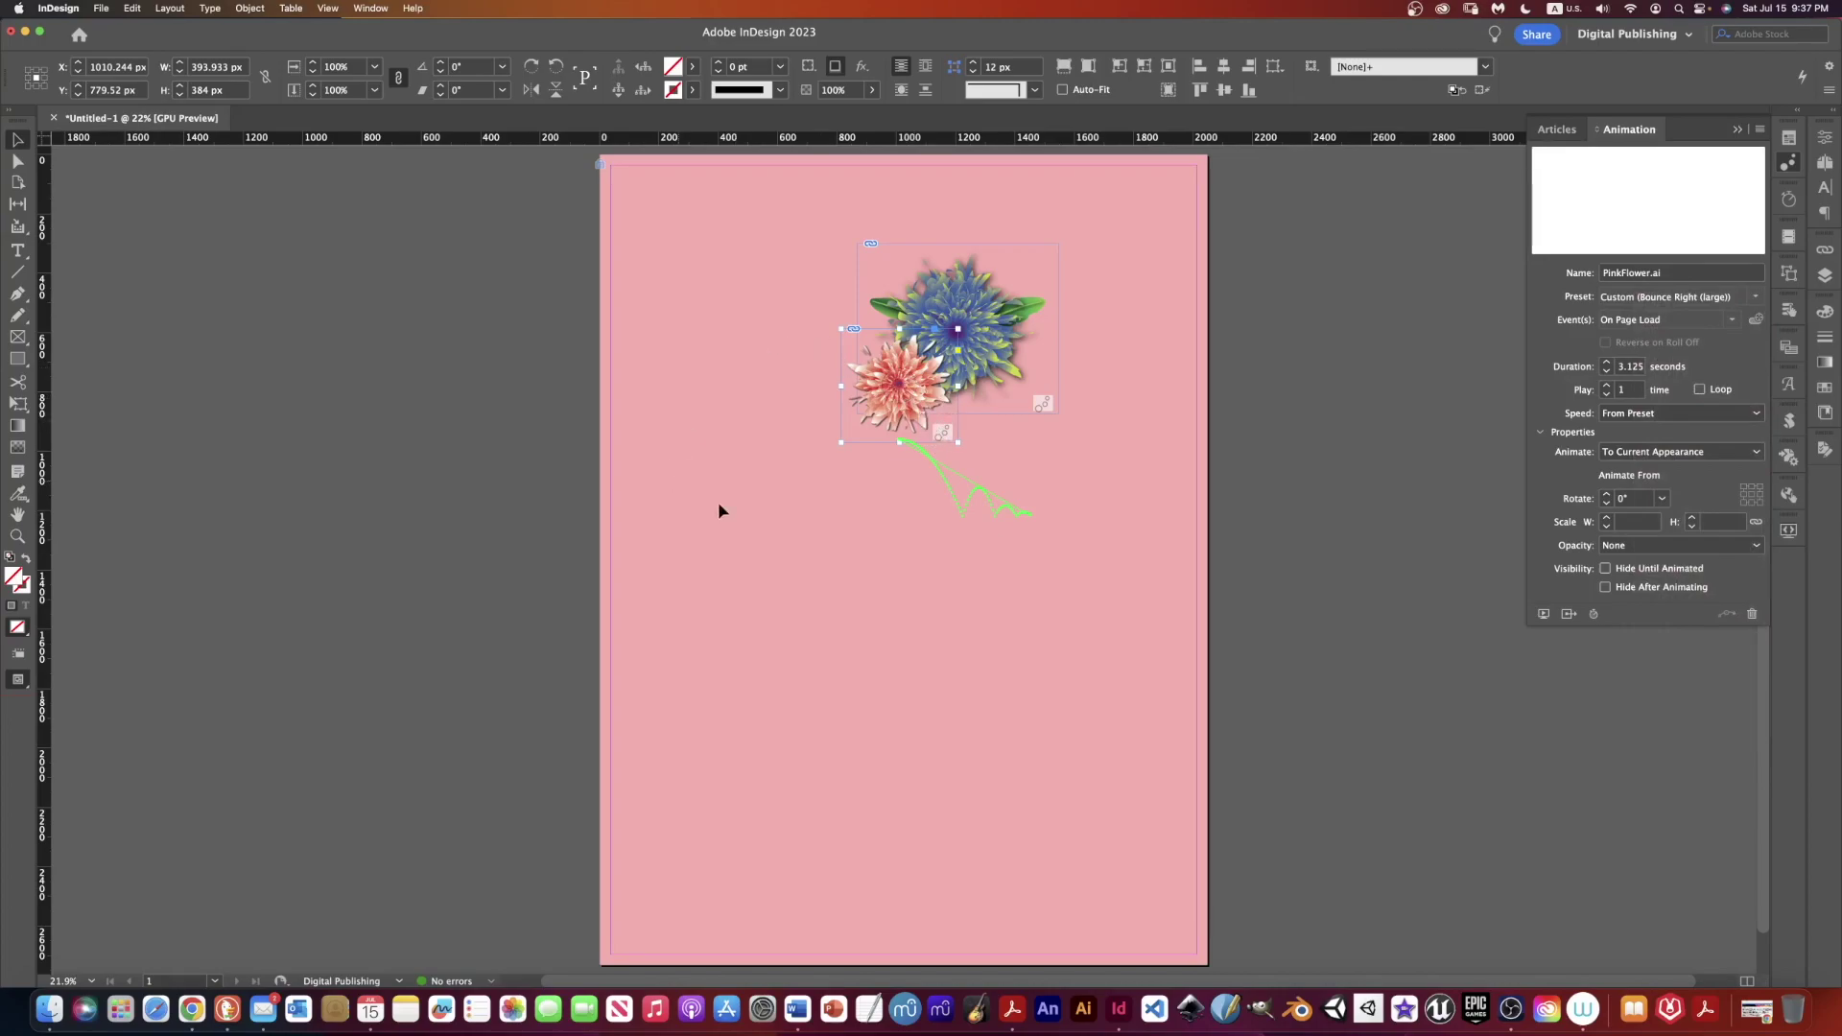
- Draw an empty rectangle frame about 300 by 280 px beside the pink flower, on its left
left_click(1381, 554)
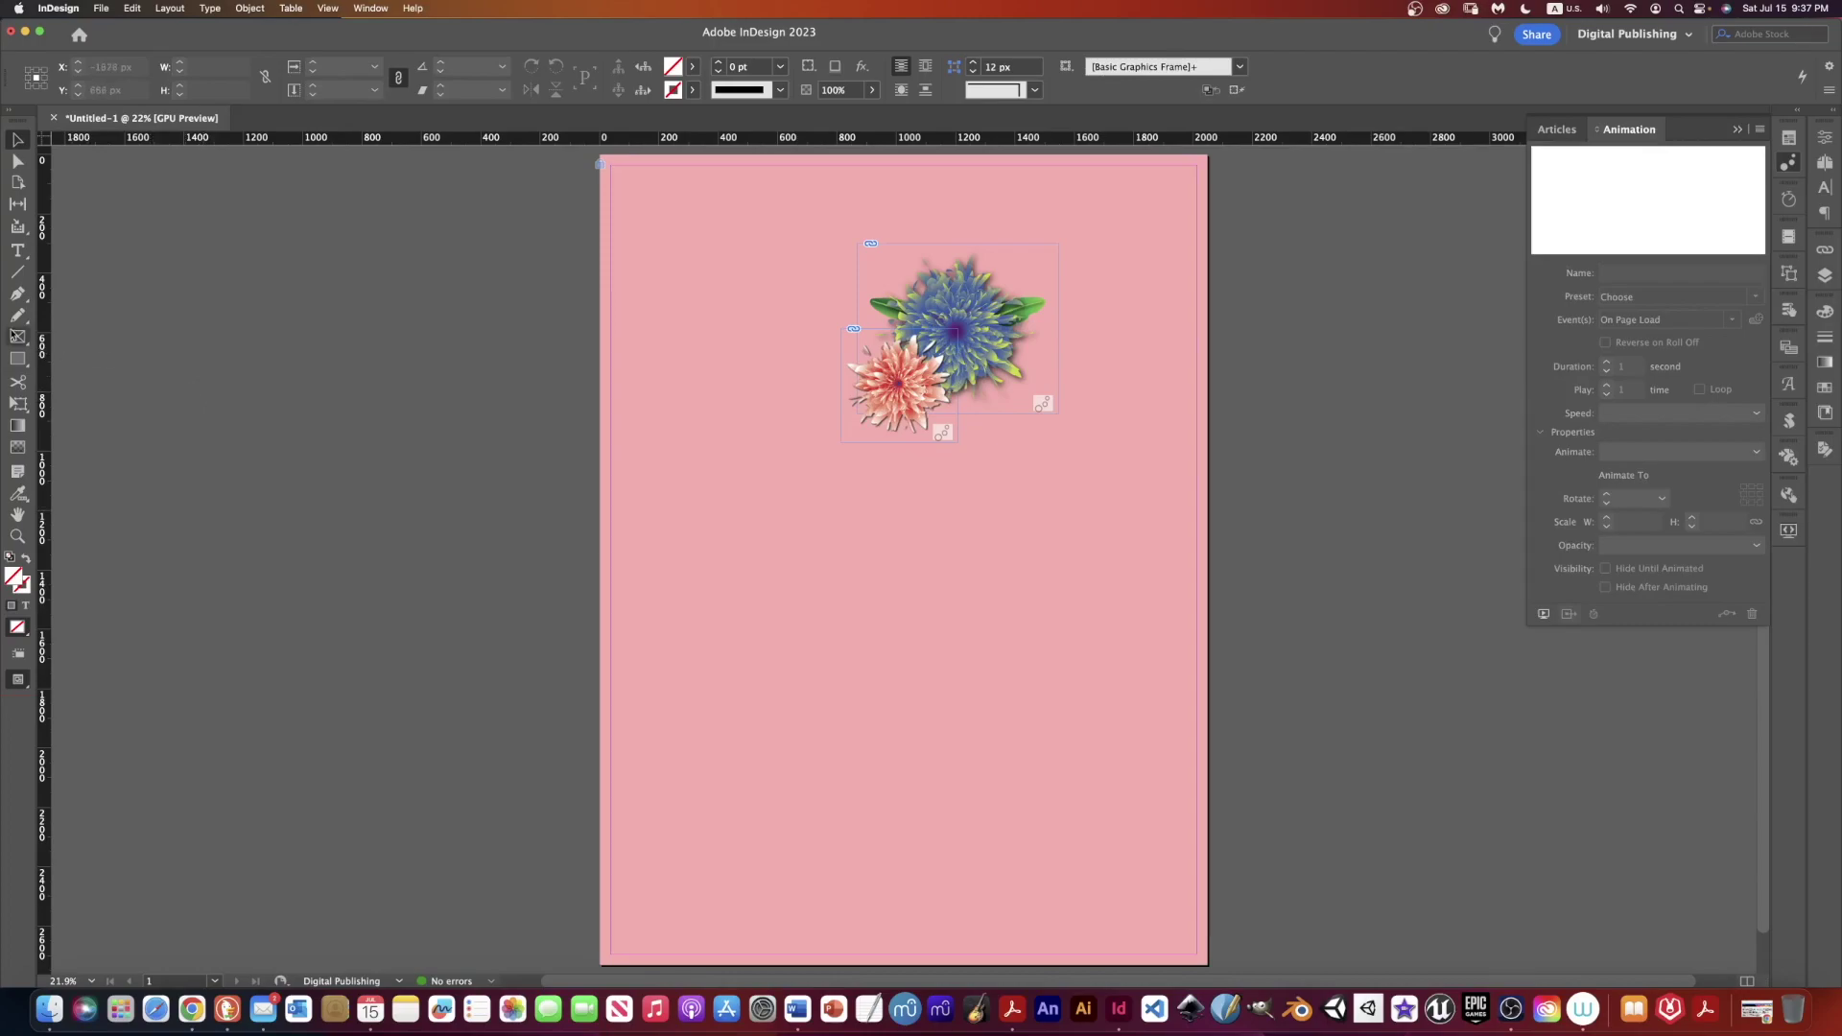
left_click(16, 337)
left_click_drag(669, 349, 758, 433)
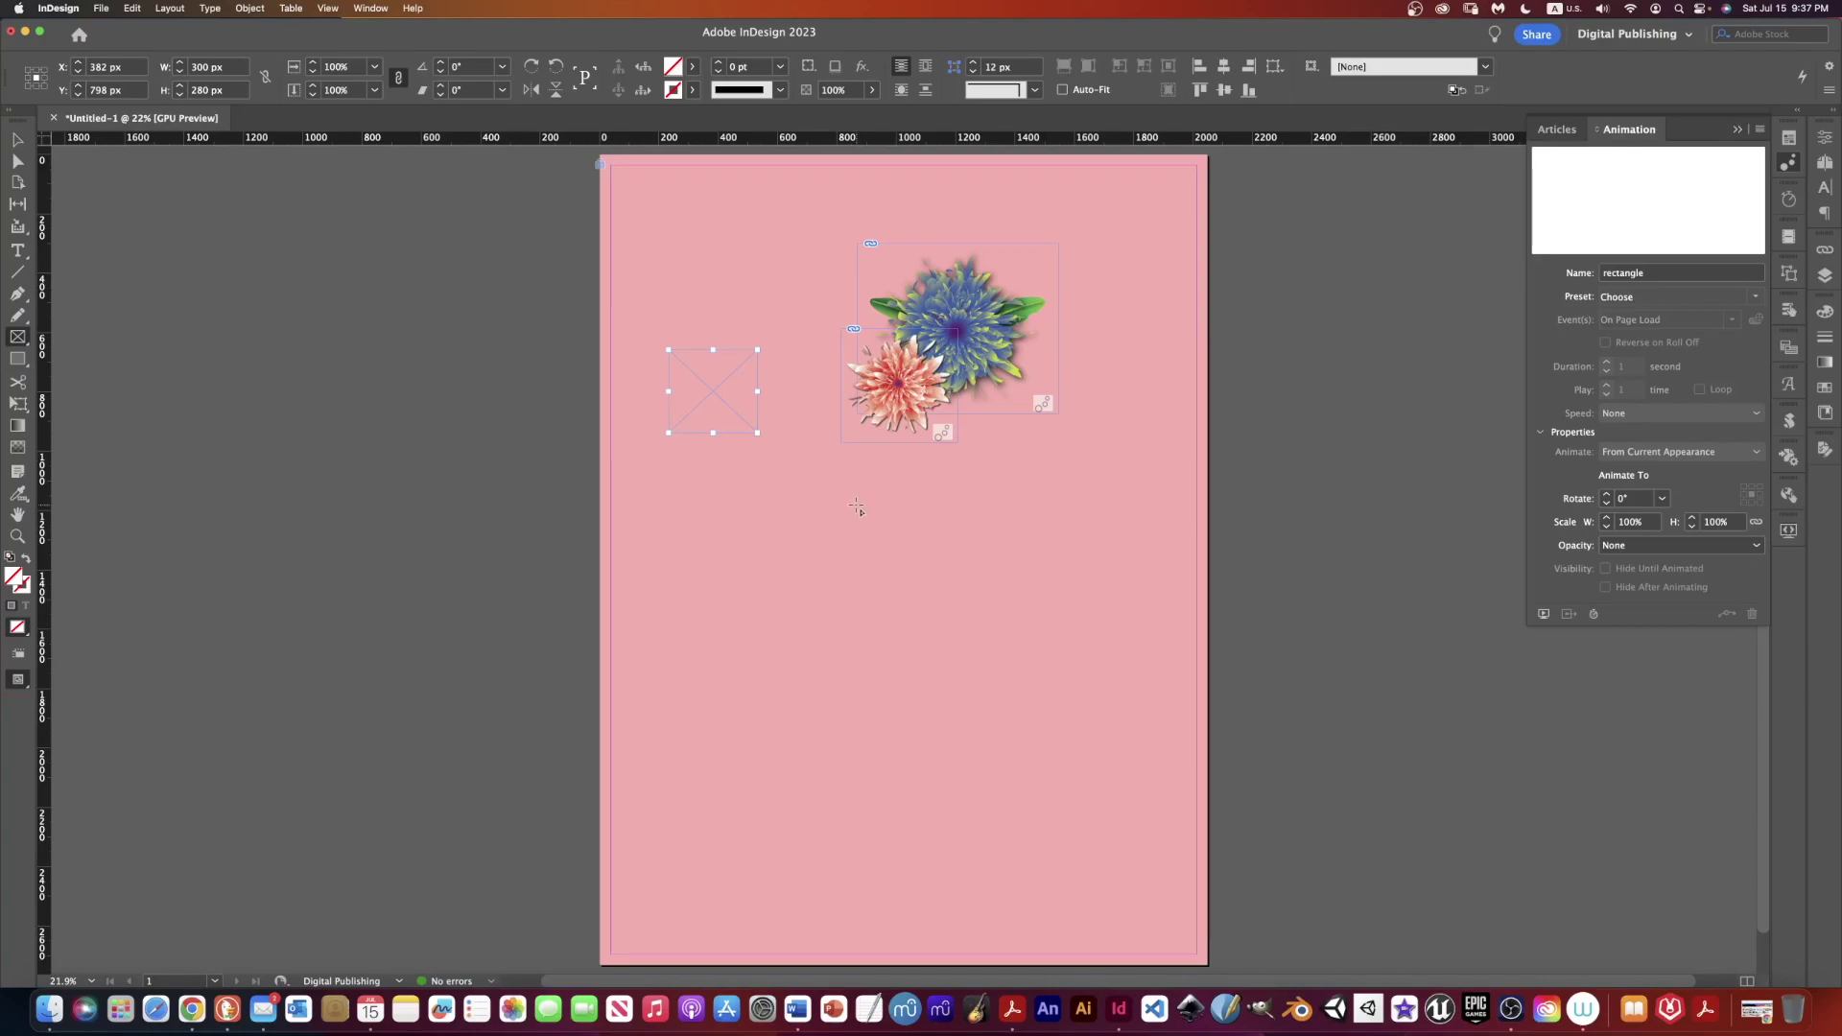
- Try grouping the empty frame with the pink flower and naming the group Pink Flower
key("v")
left_click(926, 422, "shift")
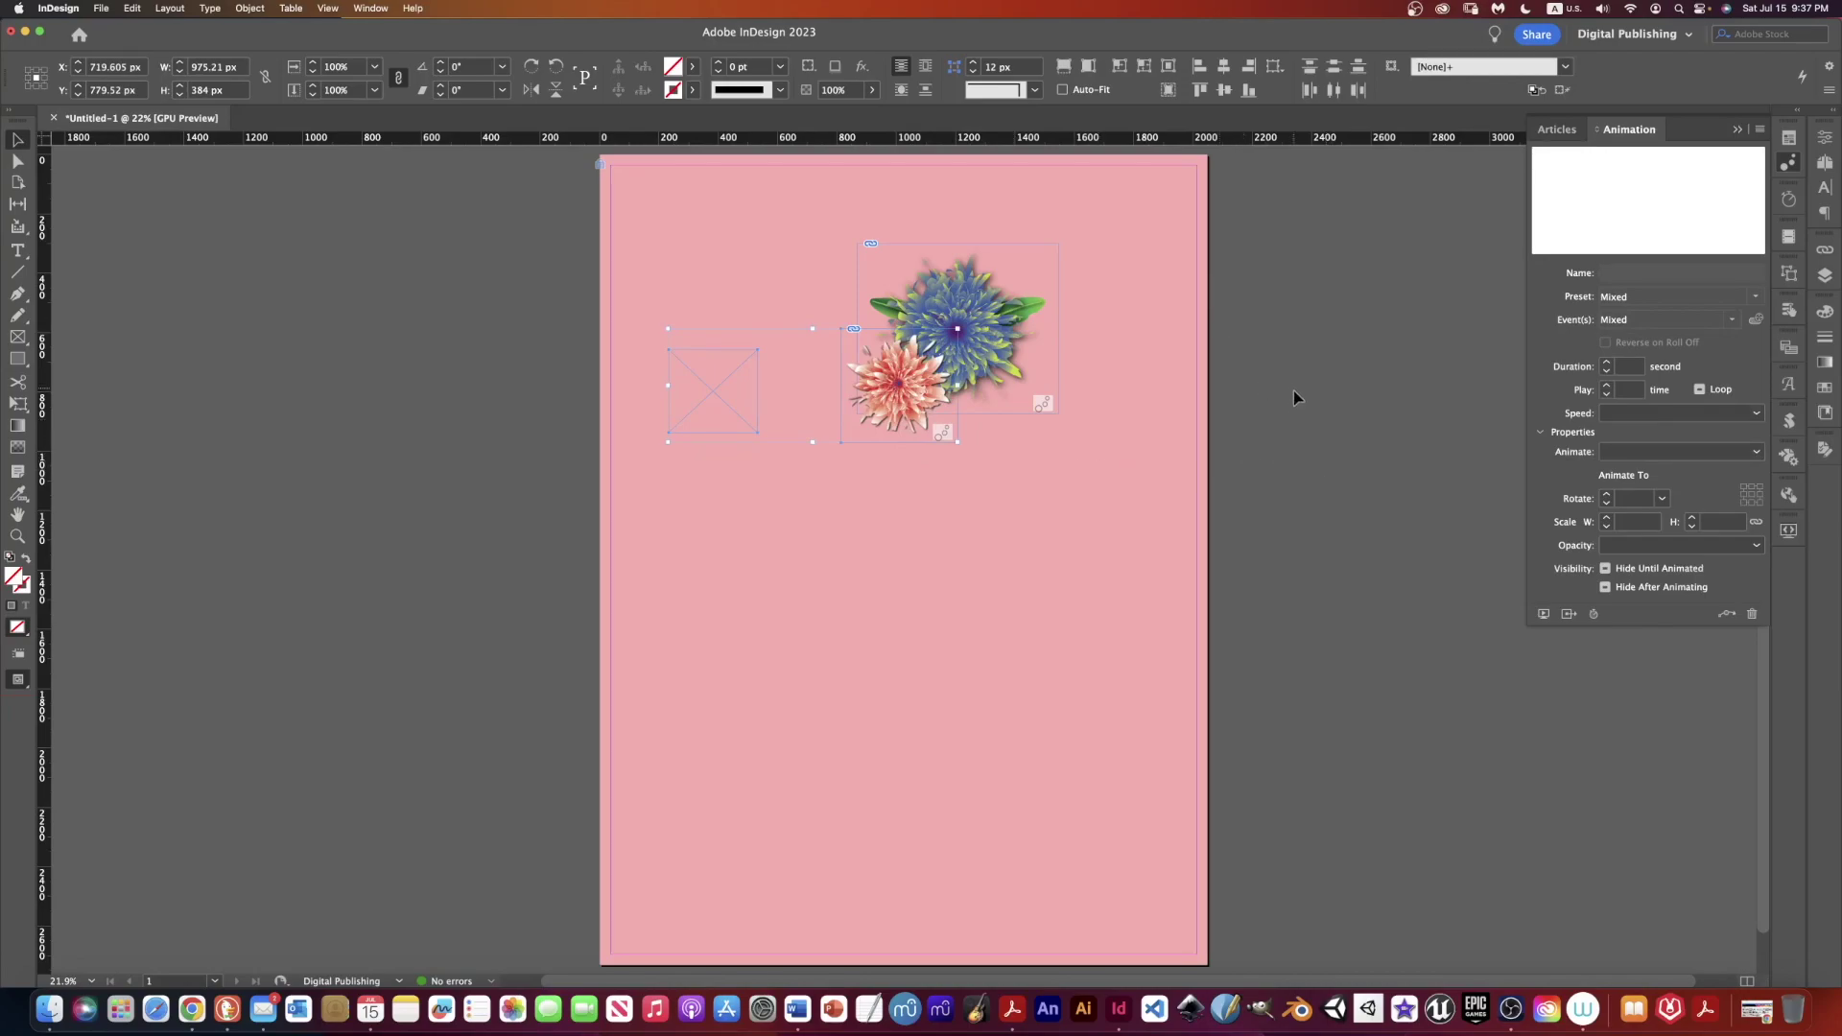
key("super+g")
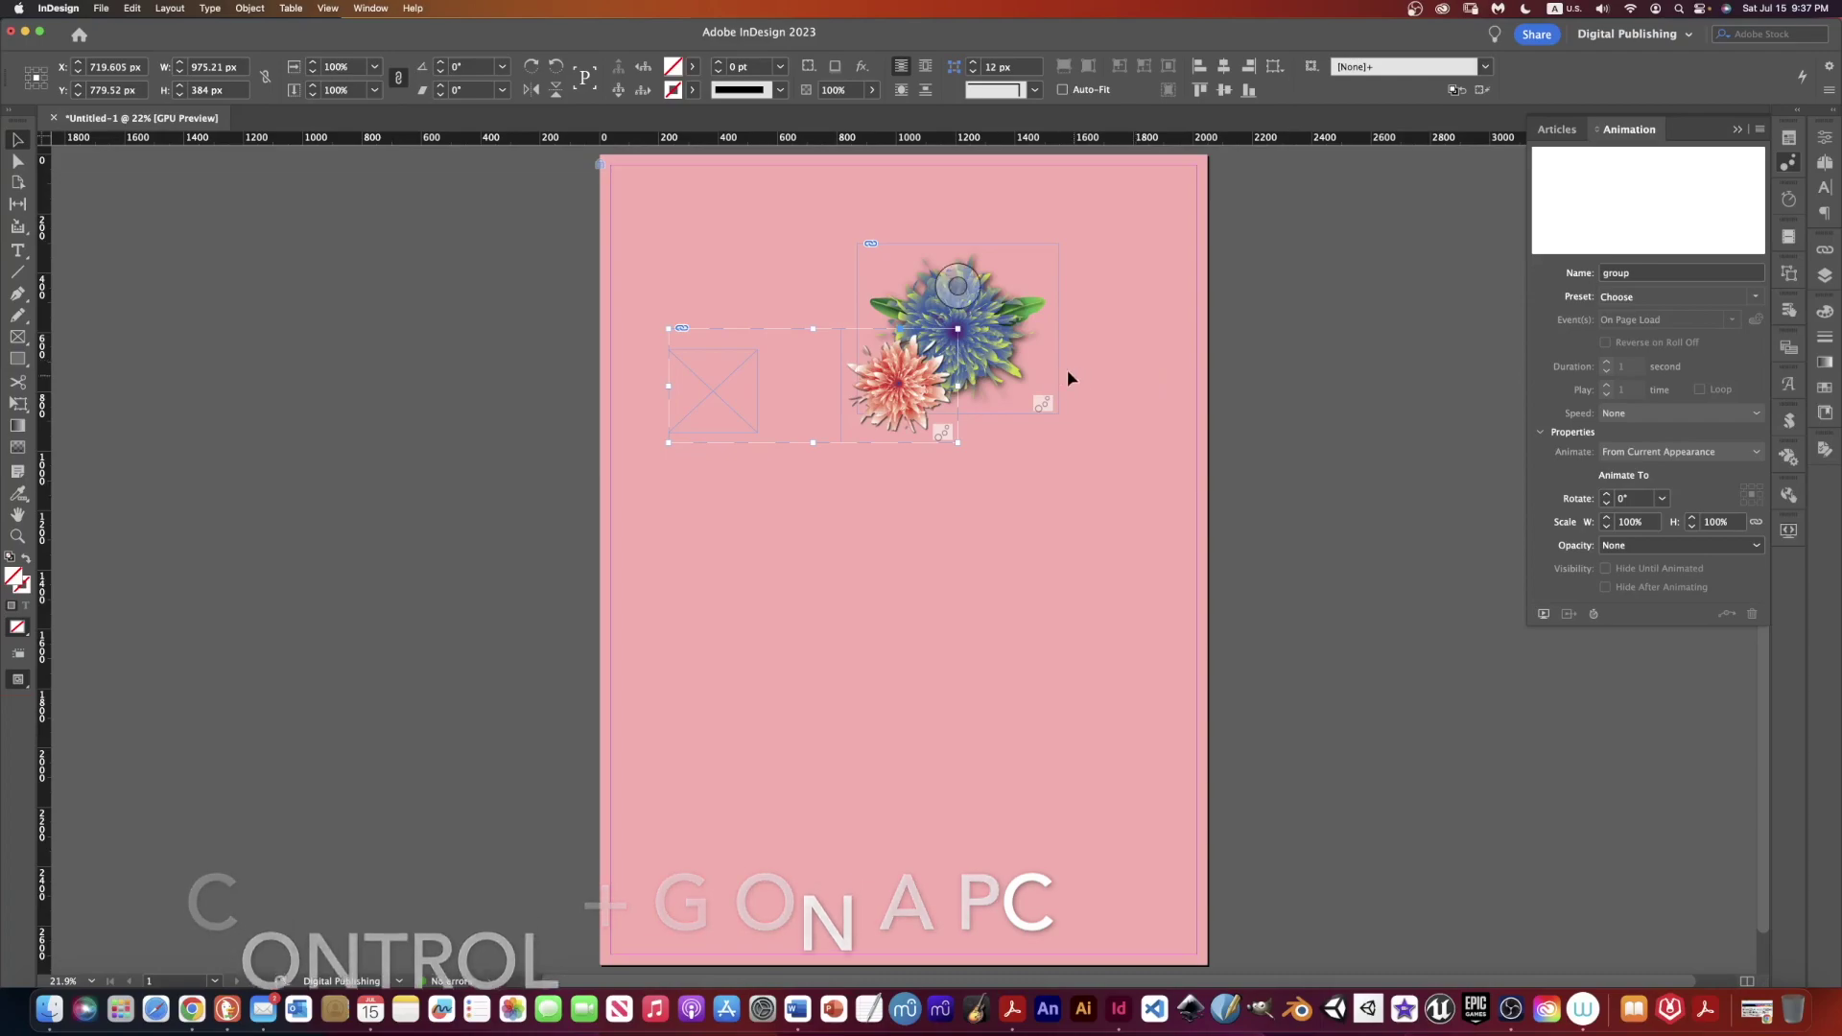
left_click(1650, 276)
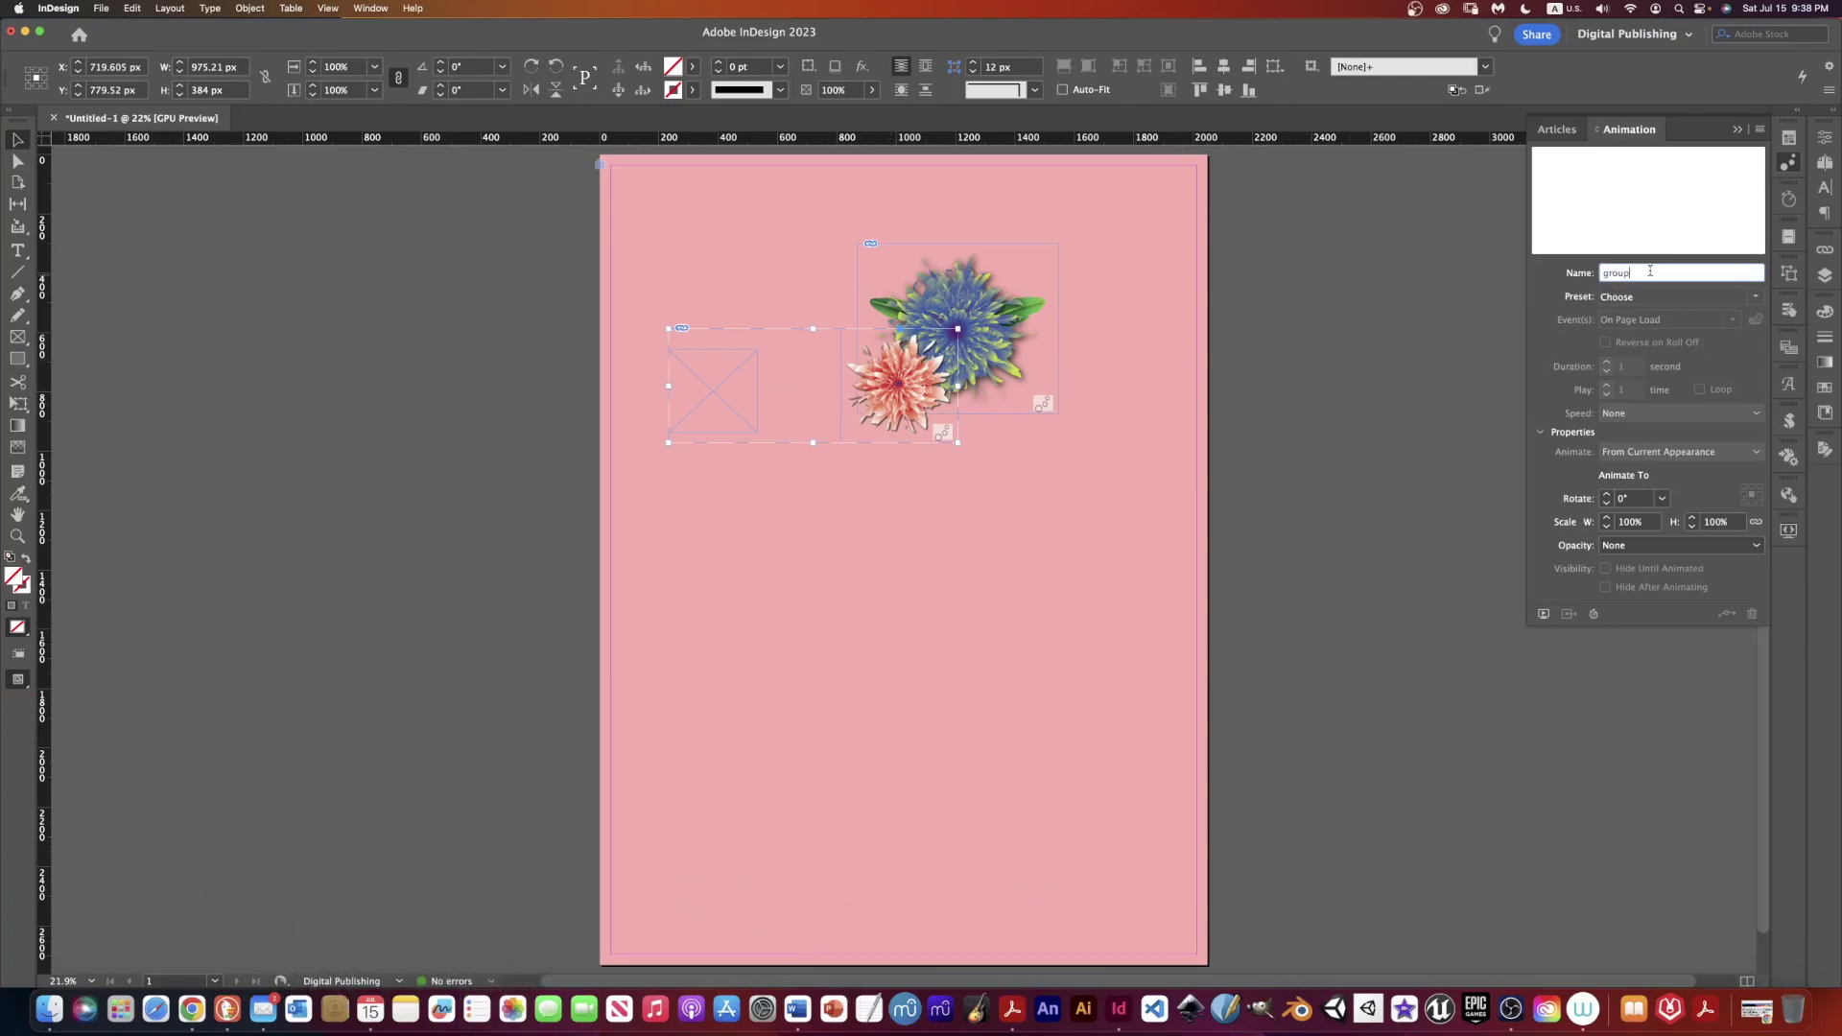
left_click(1605, 273)
type("Pink Flower")
left_click(1713, 300)
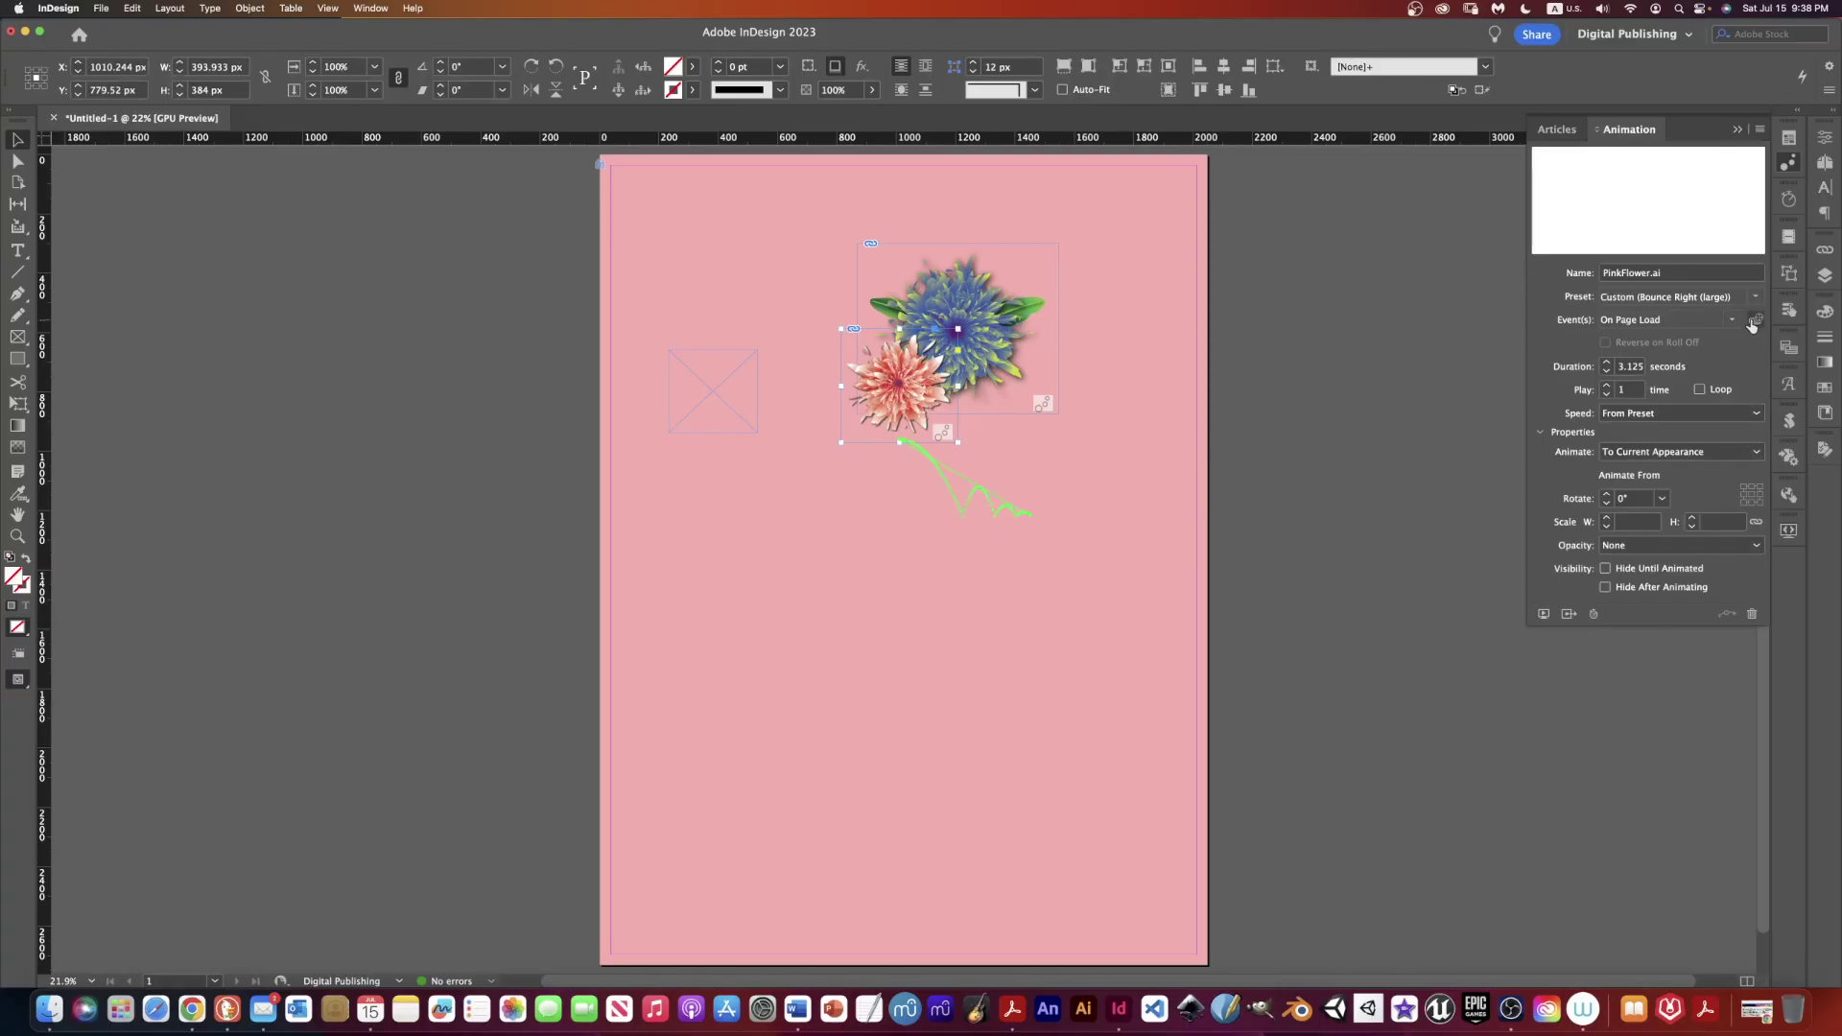
- Apply the Rotate 180° CW preset to the pink flower, set its rotation to 360° and make it loop
left_click(1736, 298)
mouse_move(1688, 547)
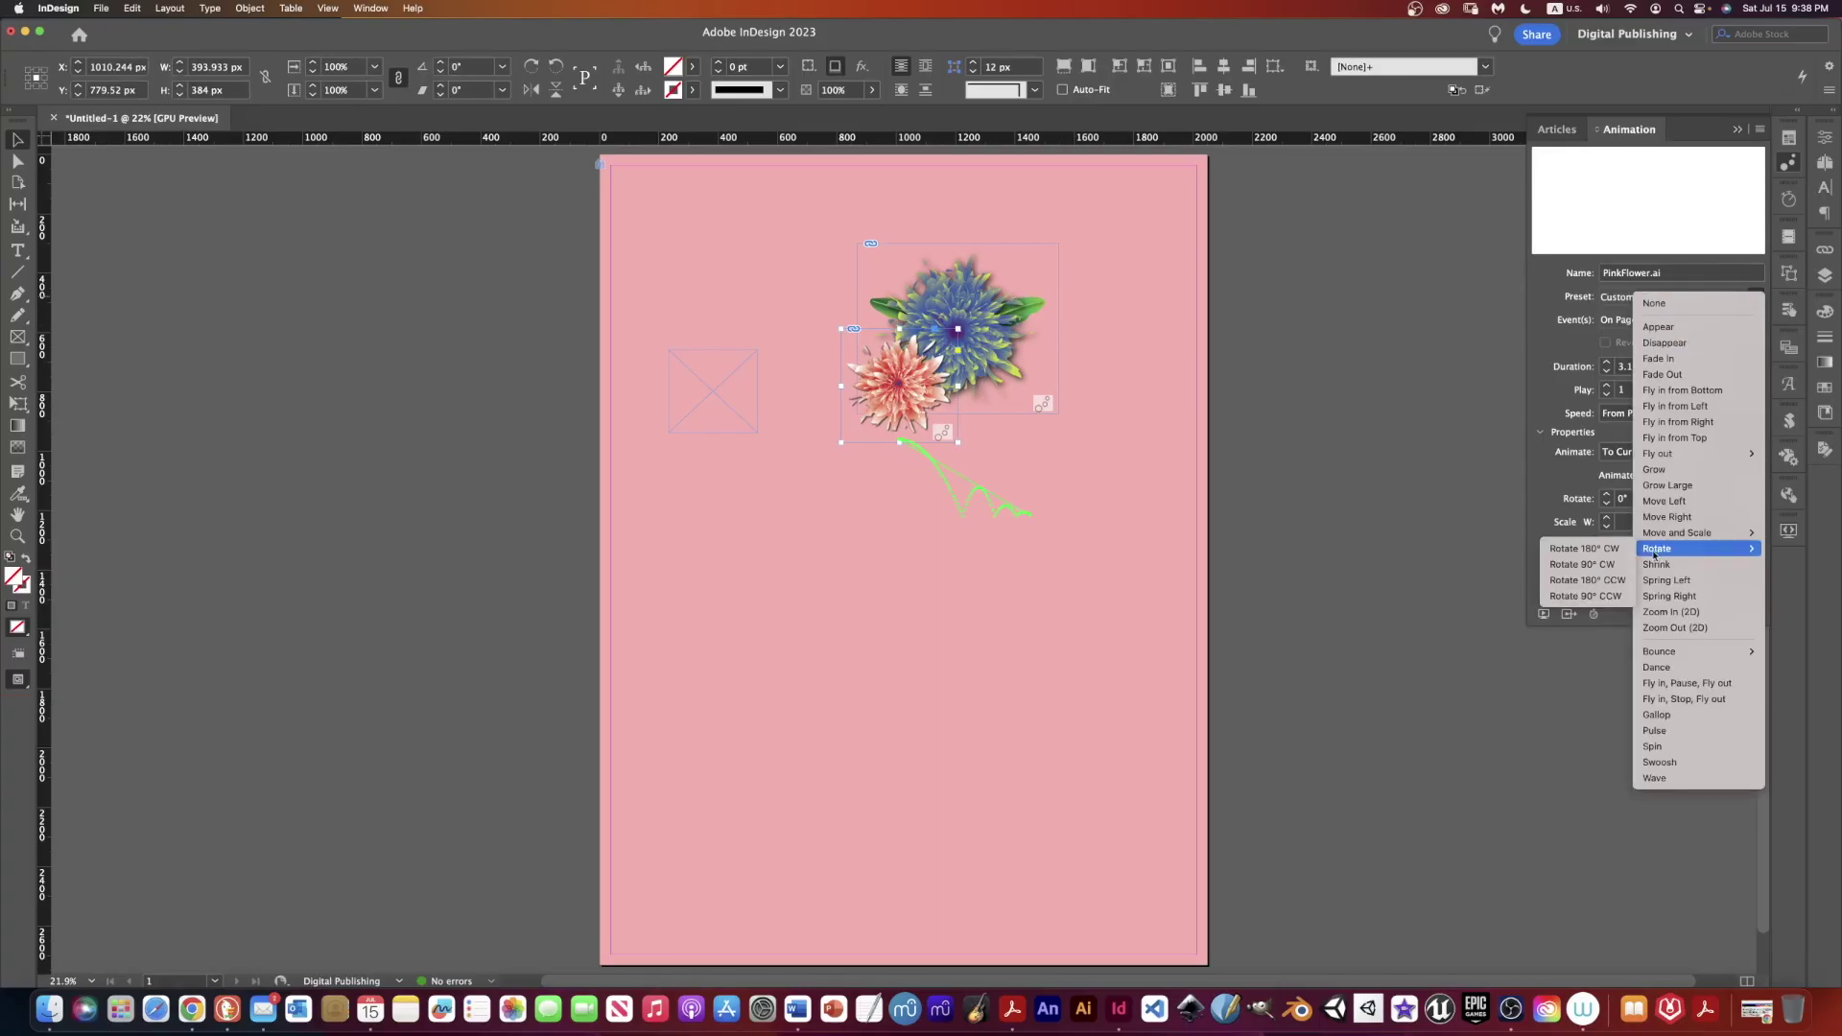
left_click(1601, 551)
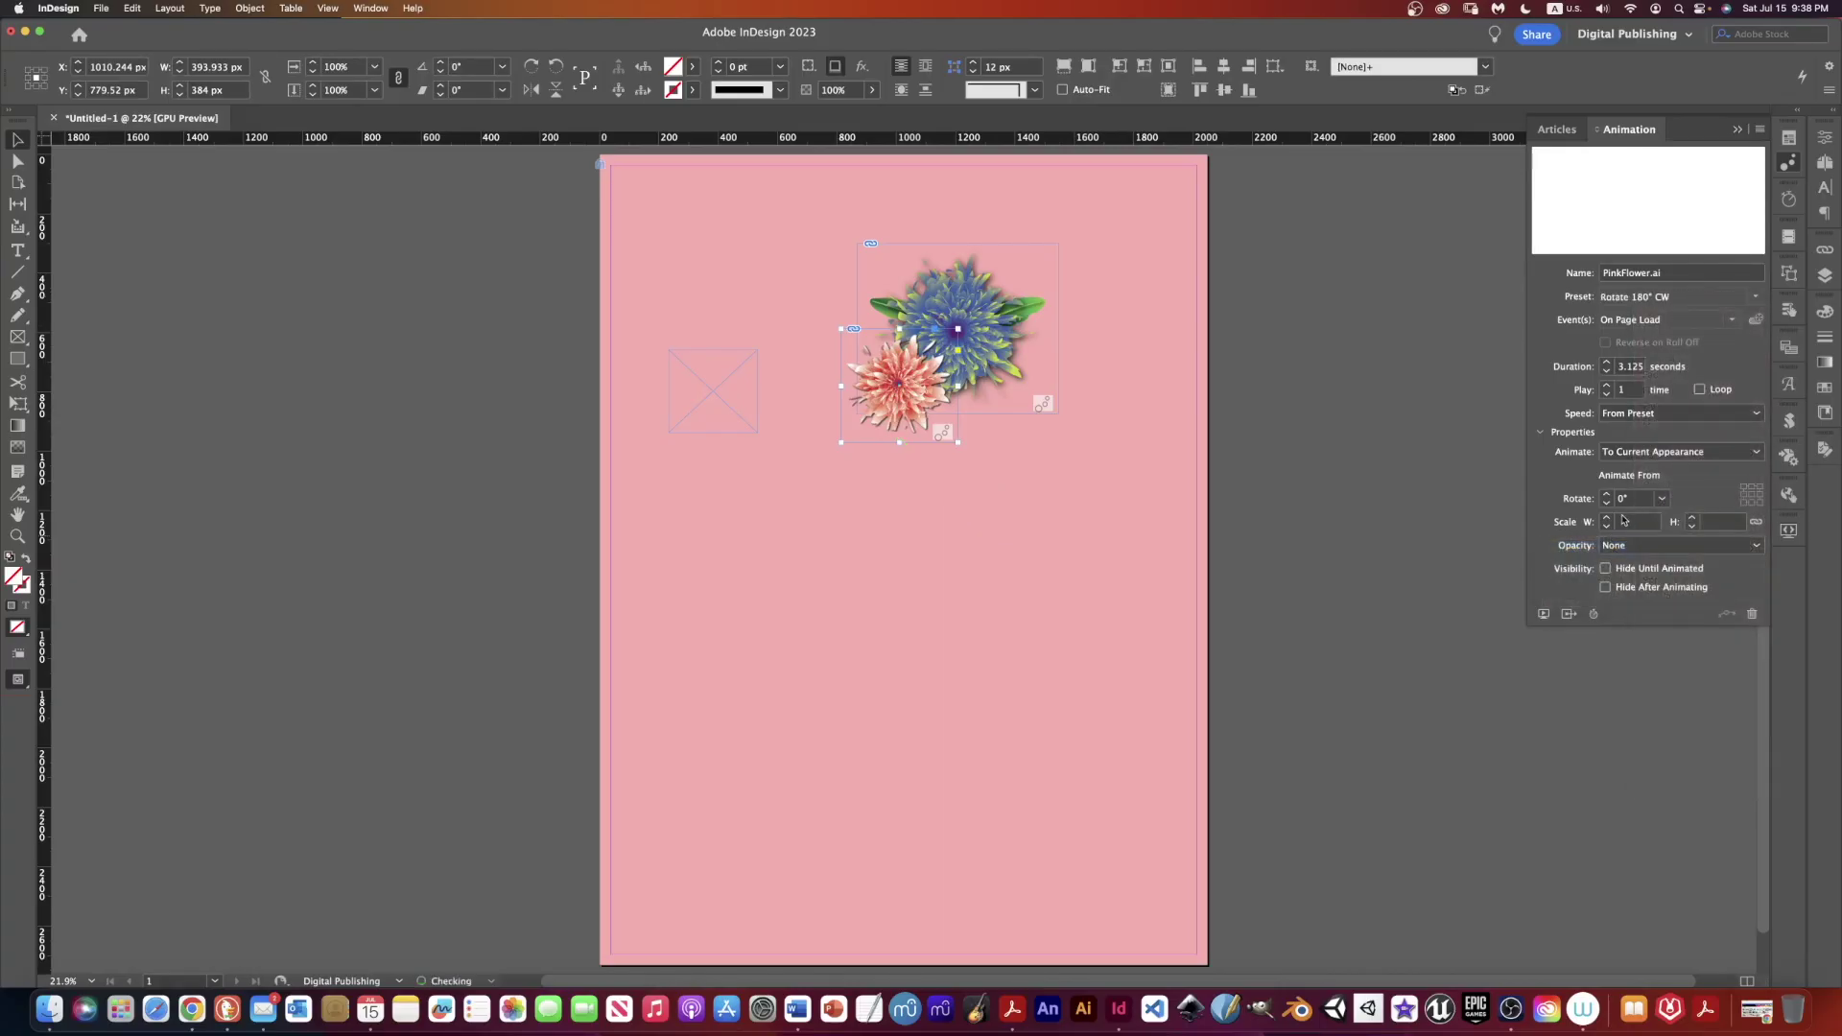
left_click(1632, 498)
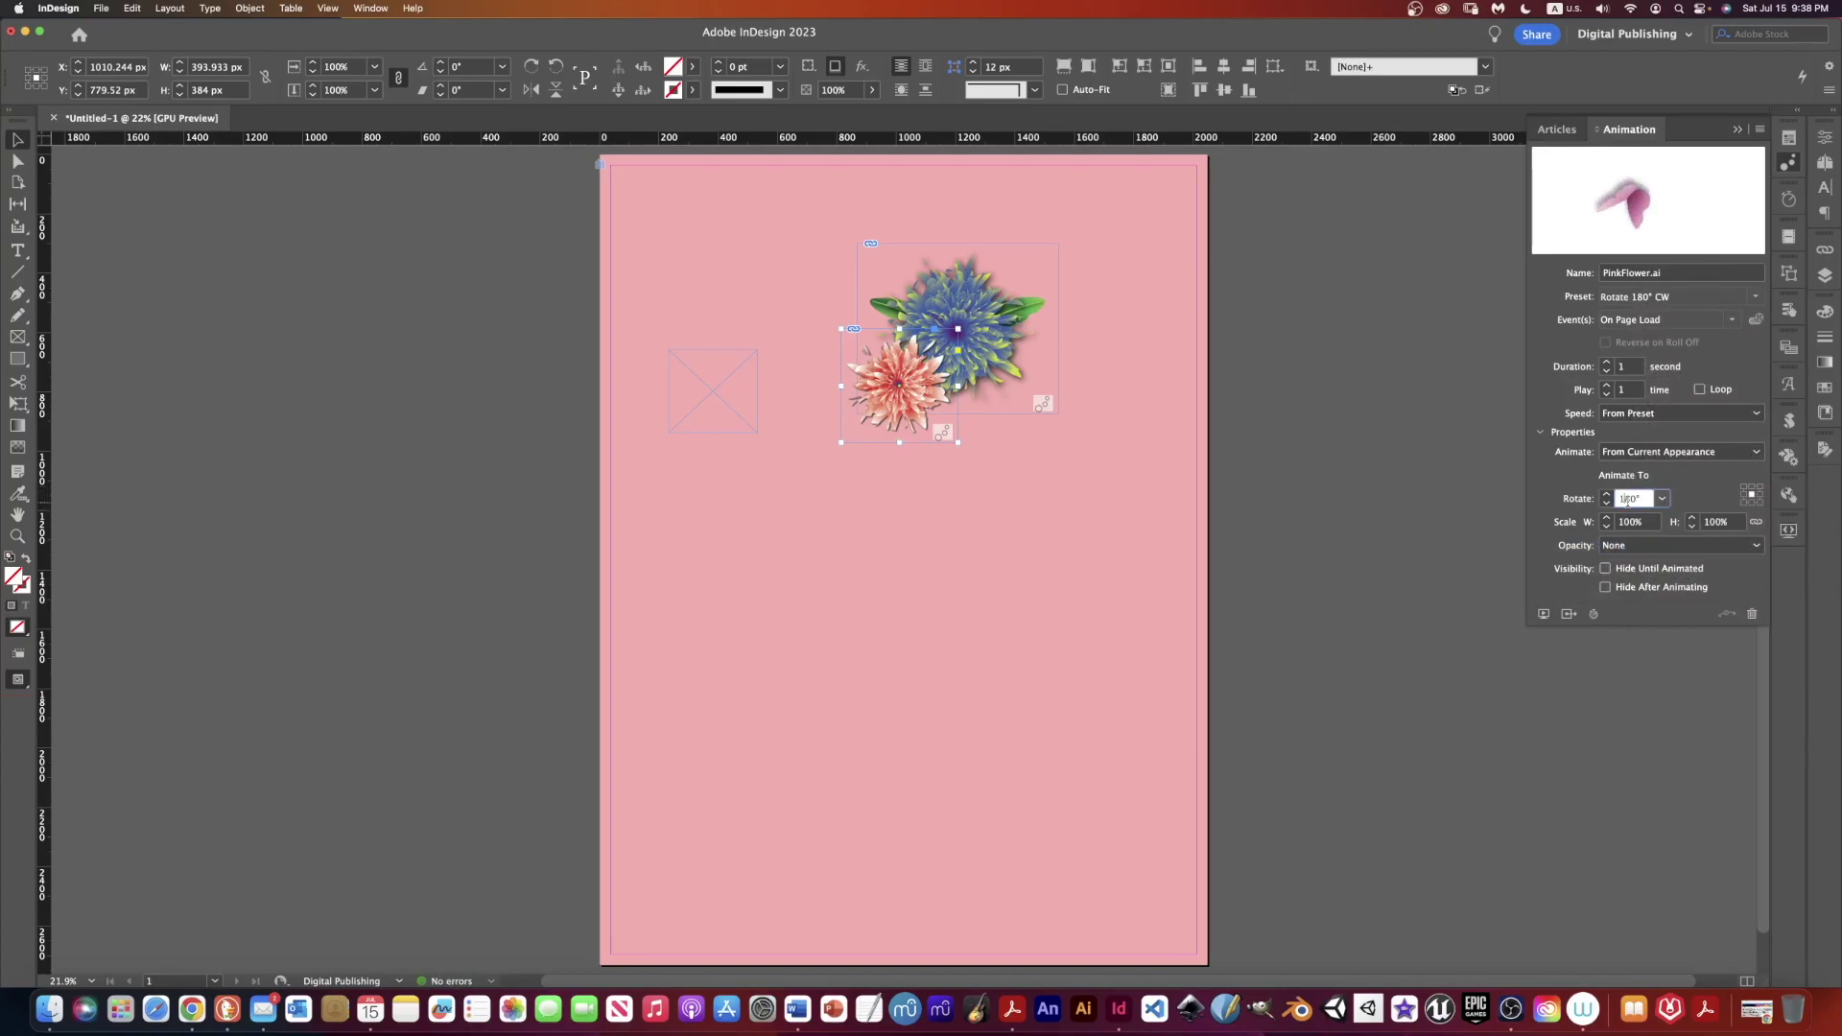
type("360")
key("Return")
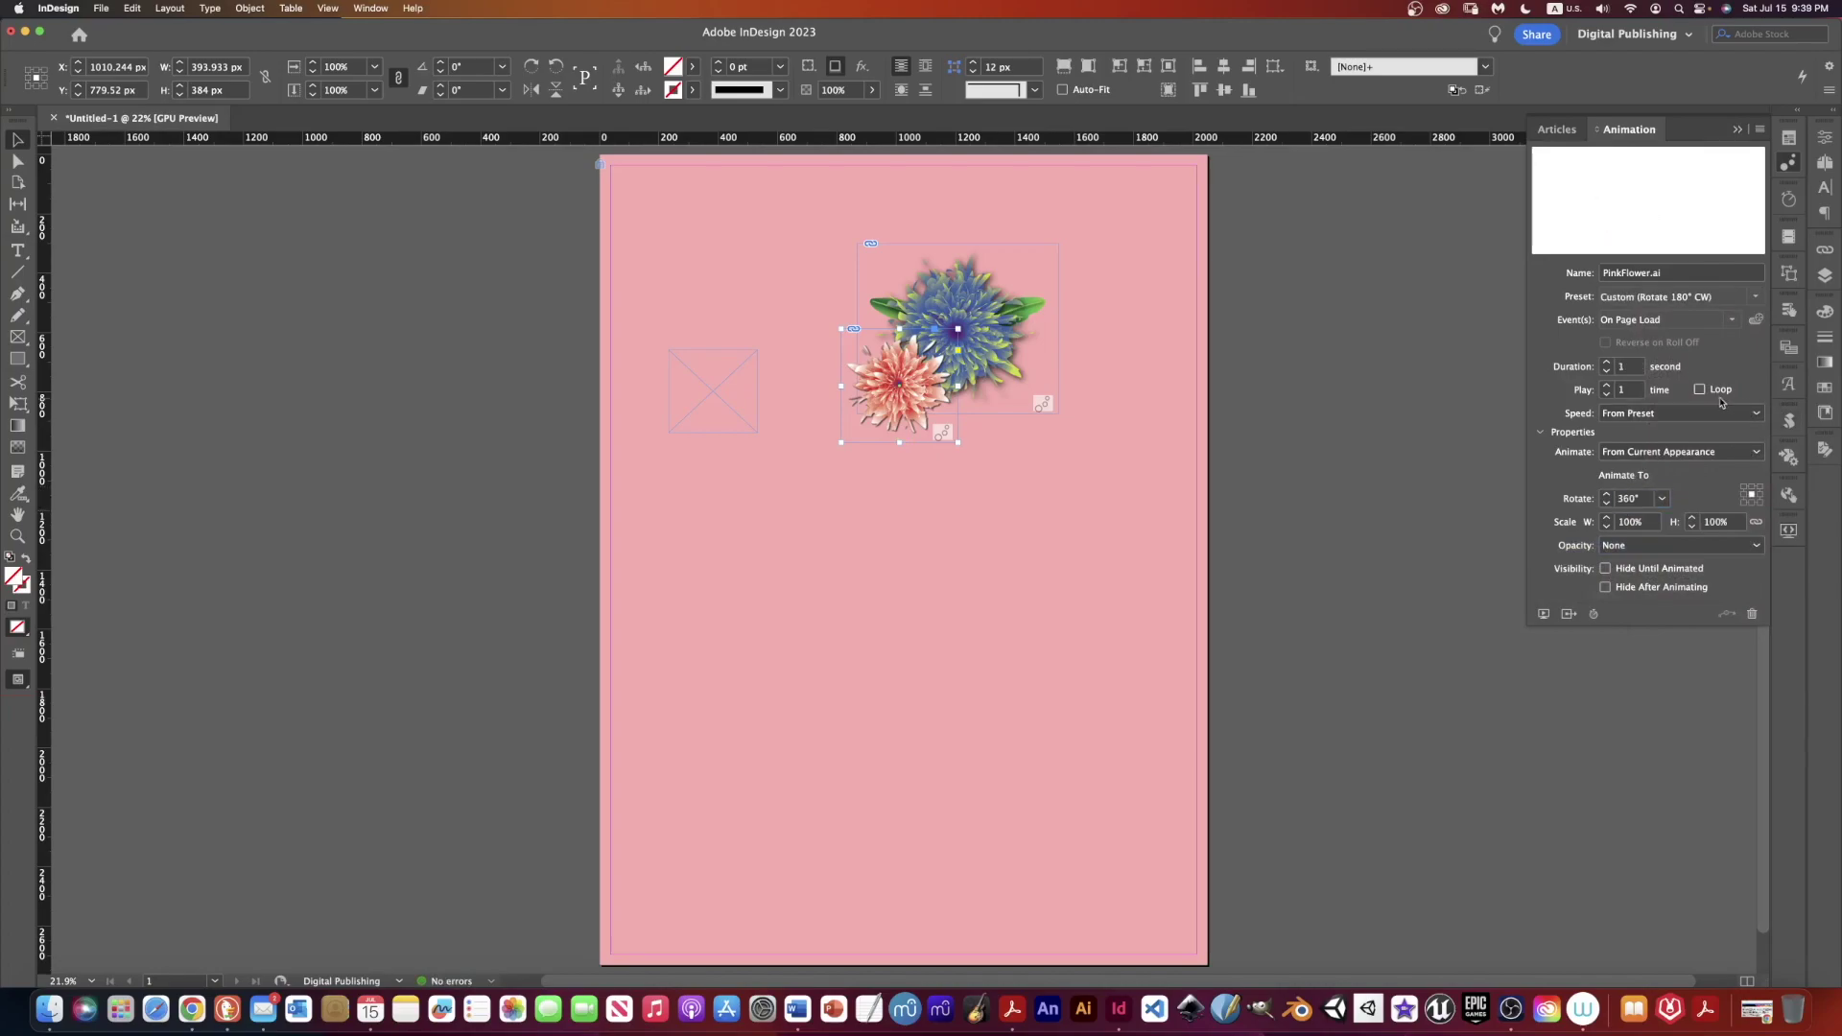
left_click(1701, 390)
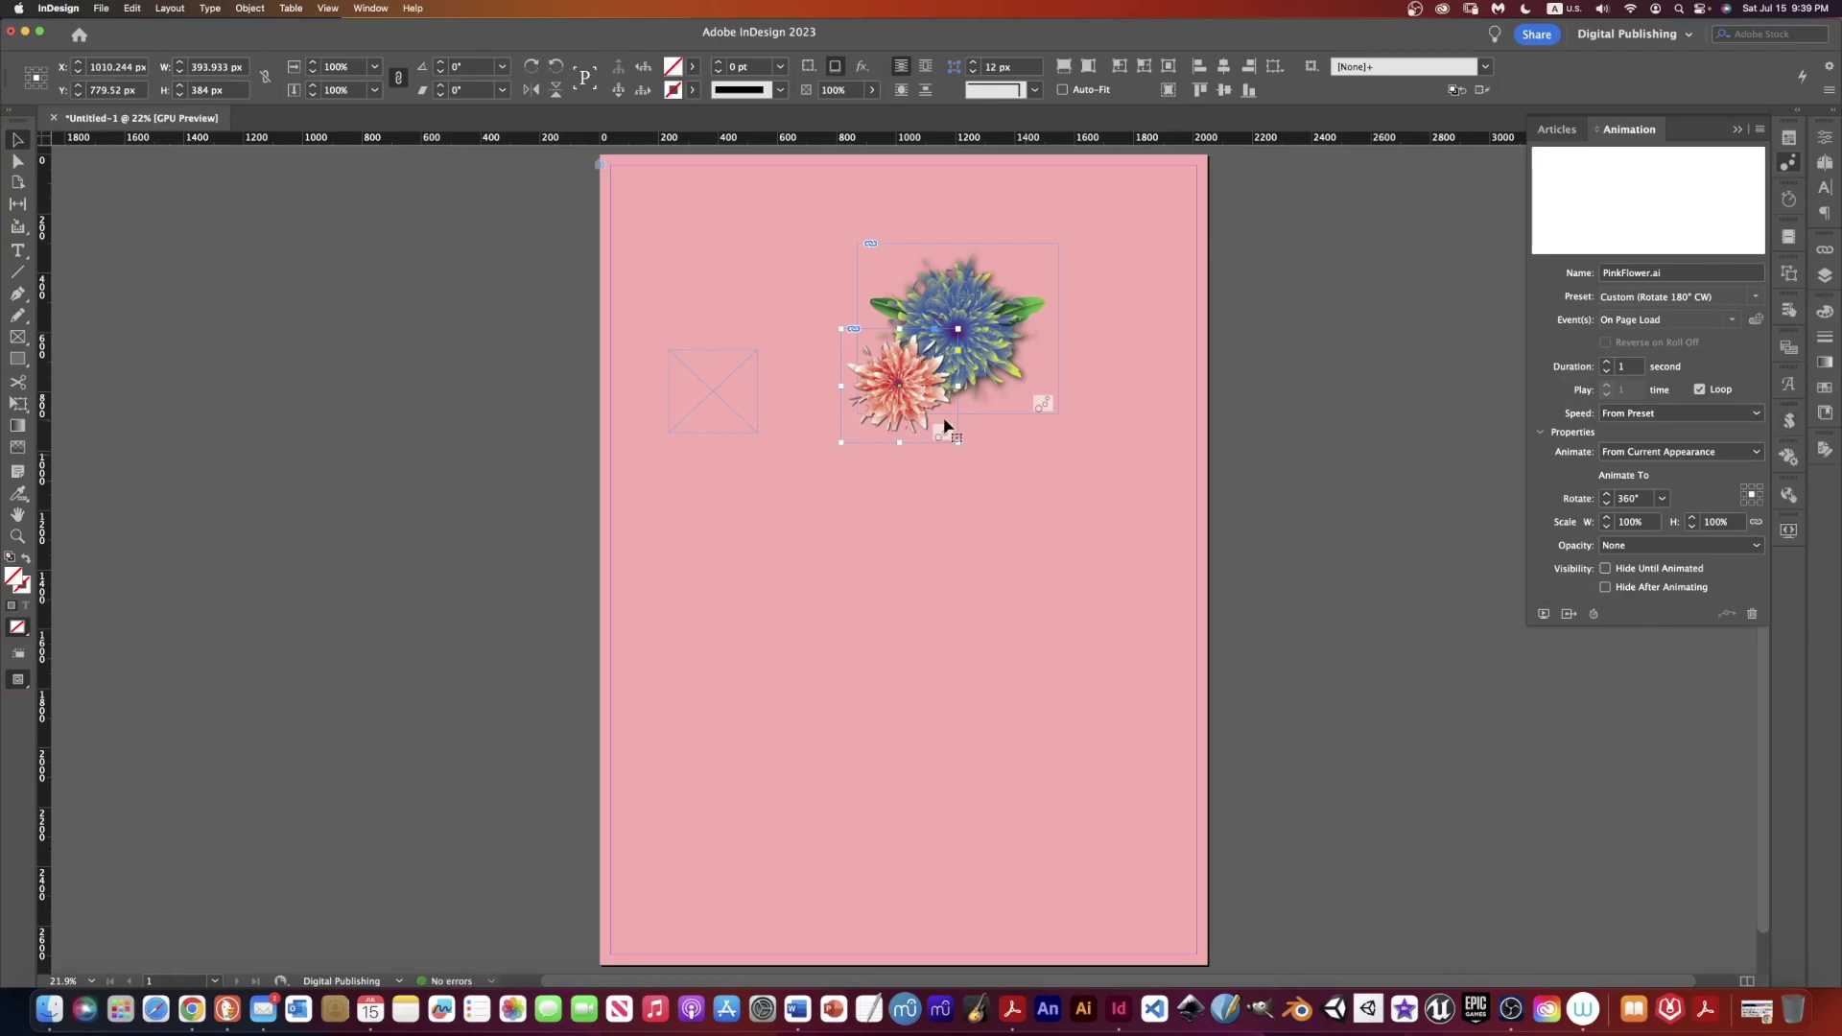
- Select the empty frame and play the page in the EPUB Interactivity Preview to check the pink flower's rotation
left_click(729, 393)
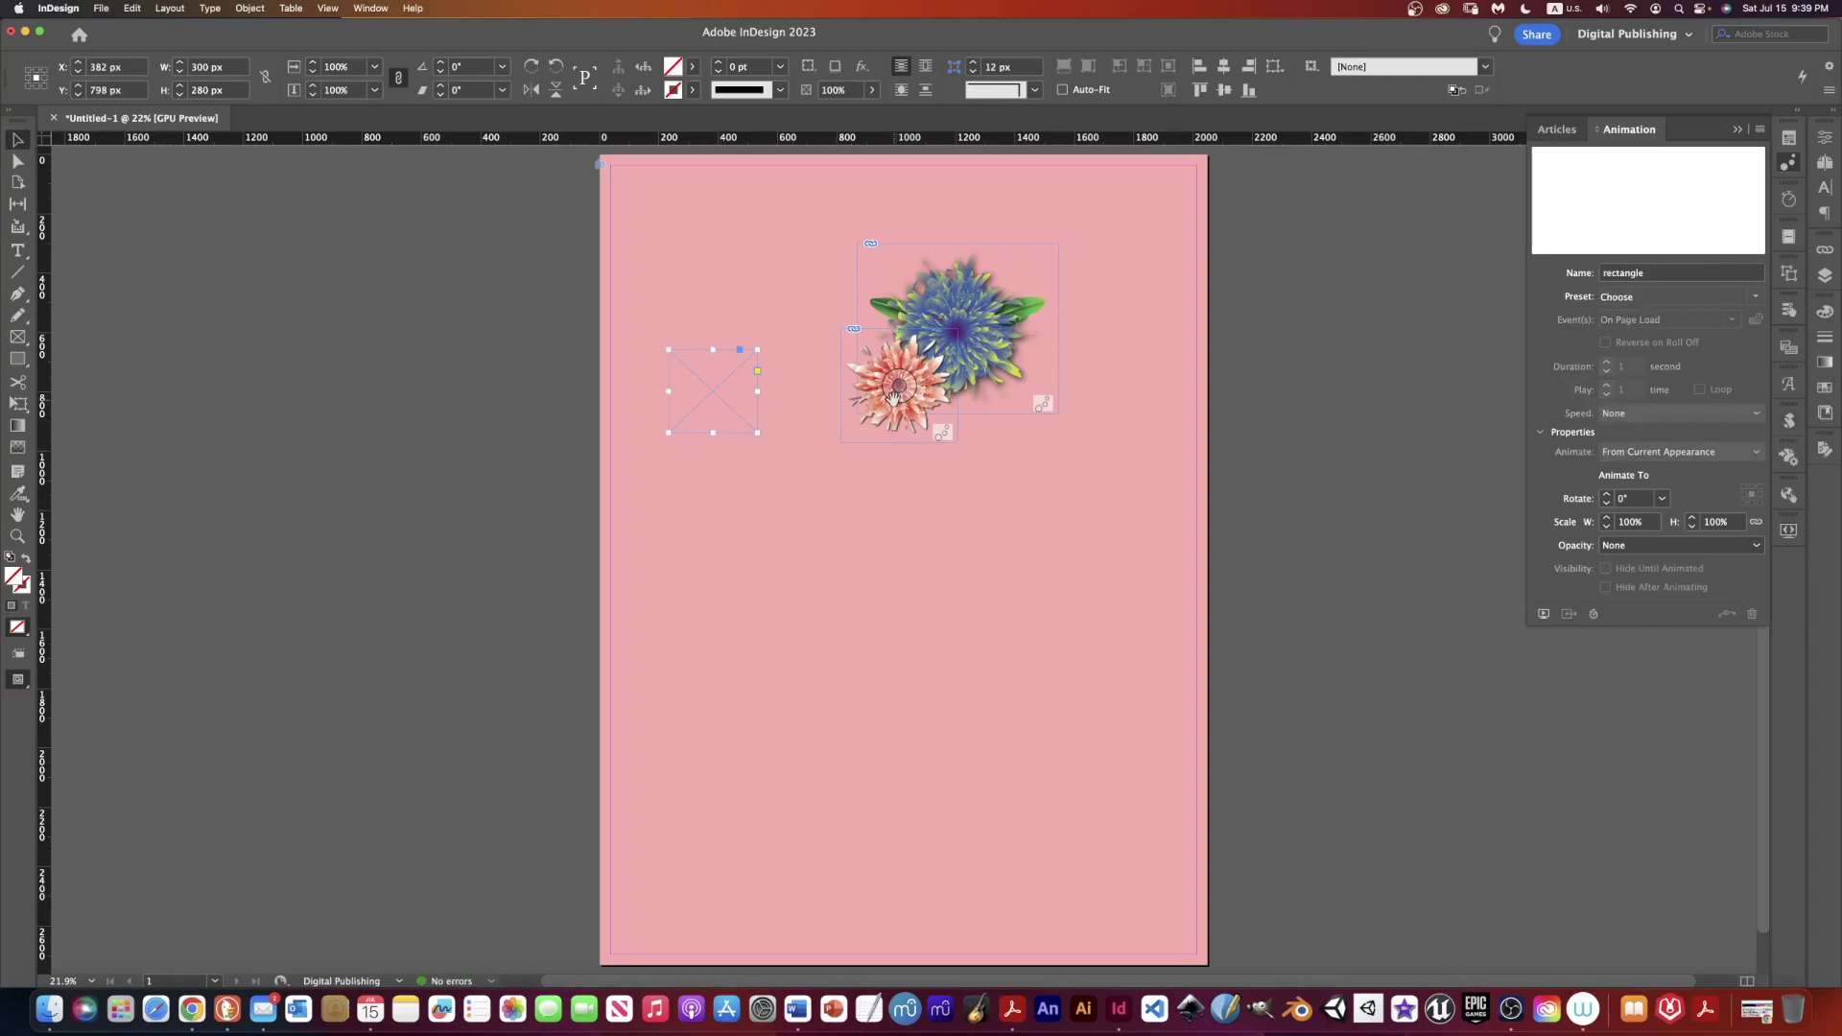
left_click(1787, 530)
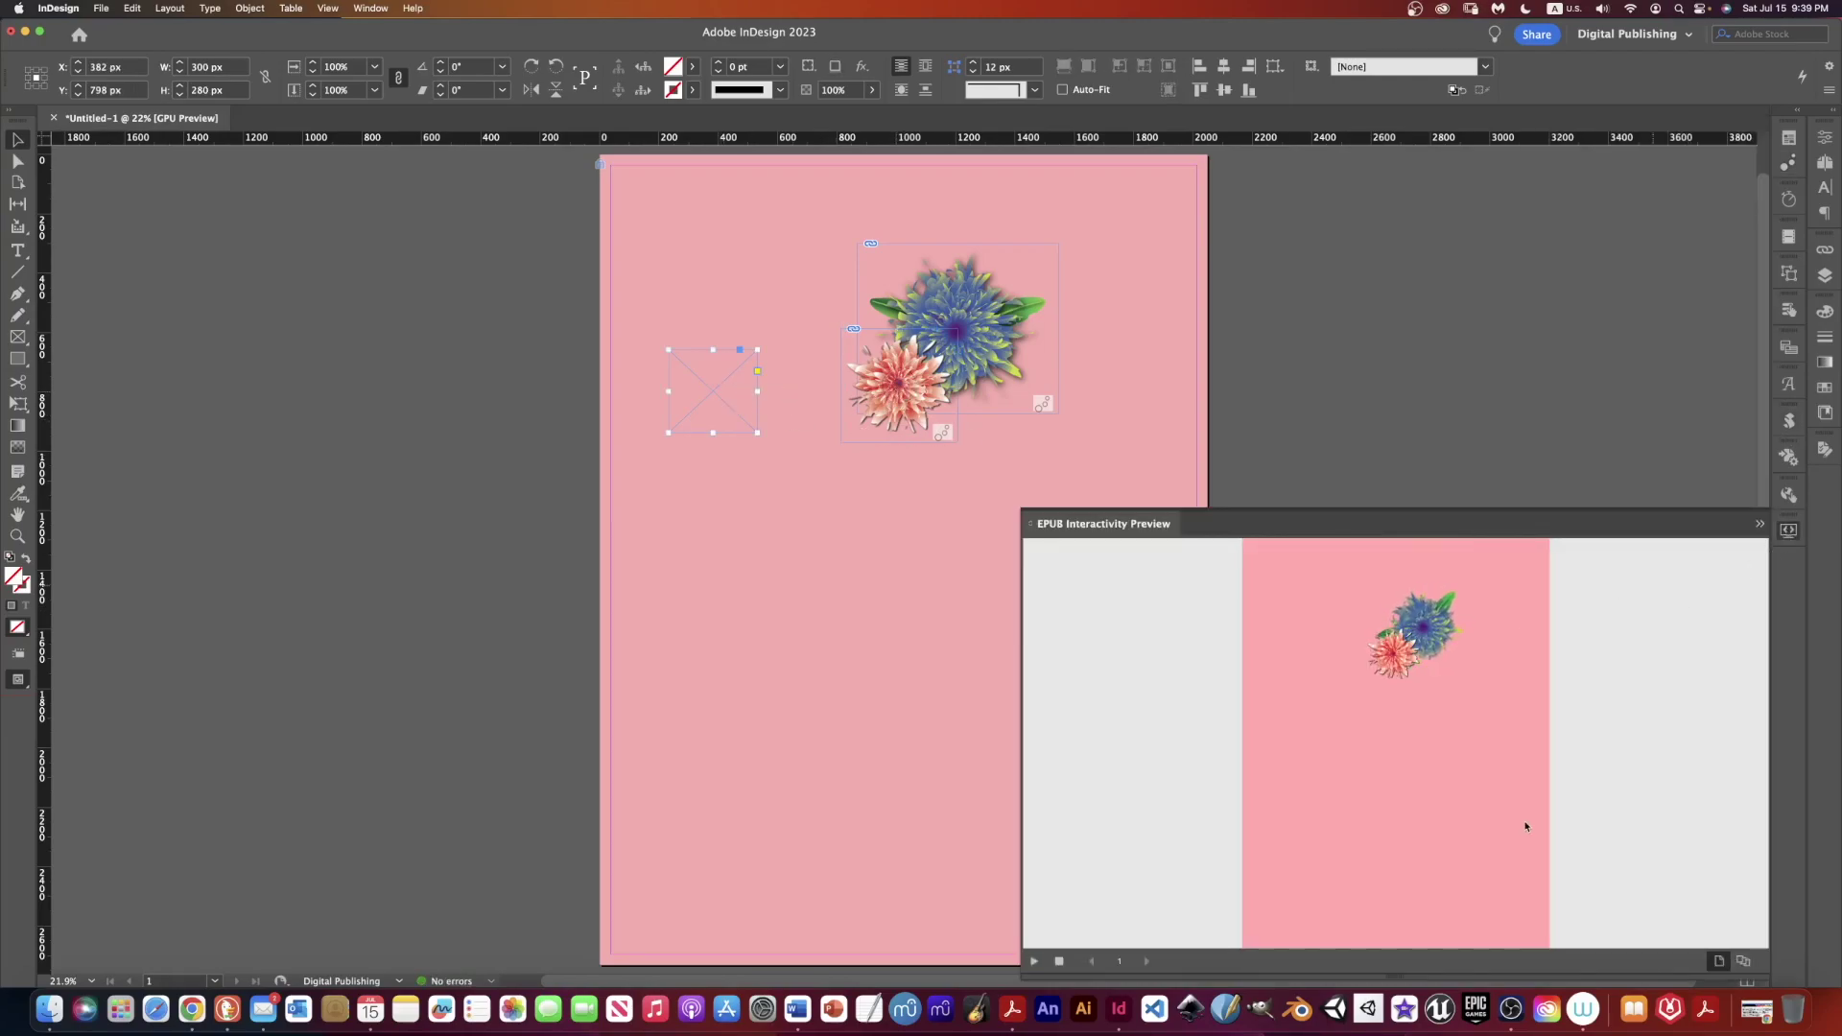
left_click(1035, 961)
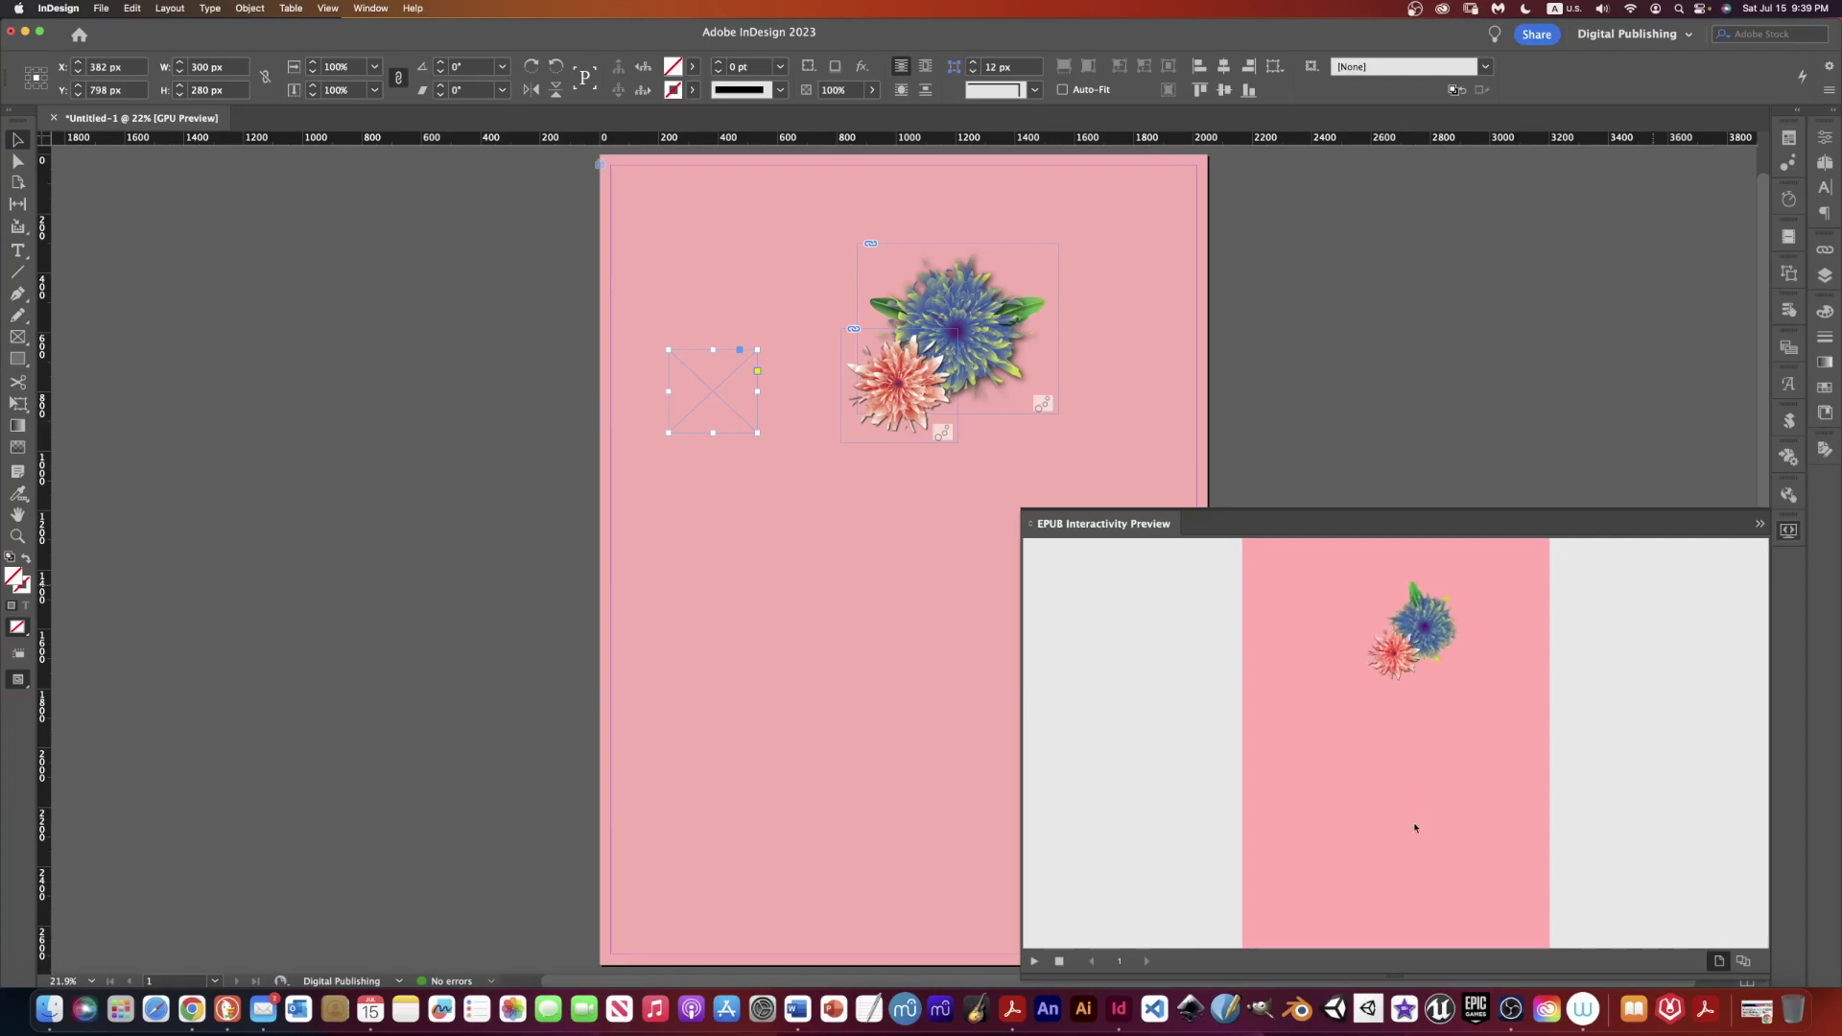
- Set the pink flower's rotation to last 4 seconds with its speed at None, and preview it
left_click(1790, 165)
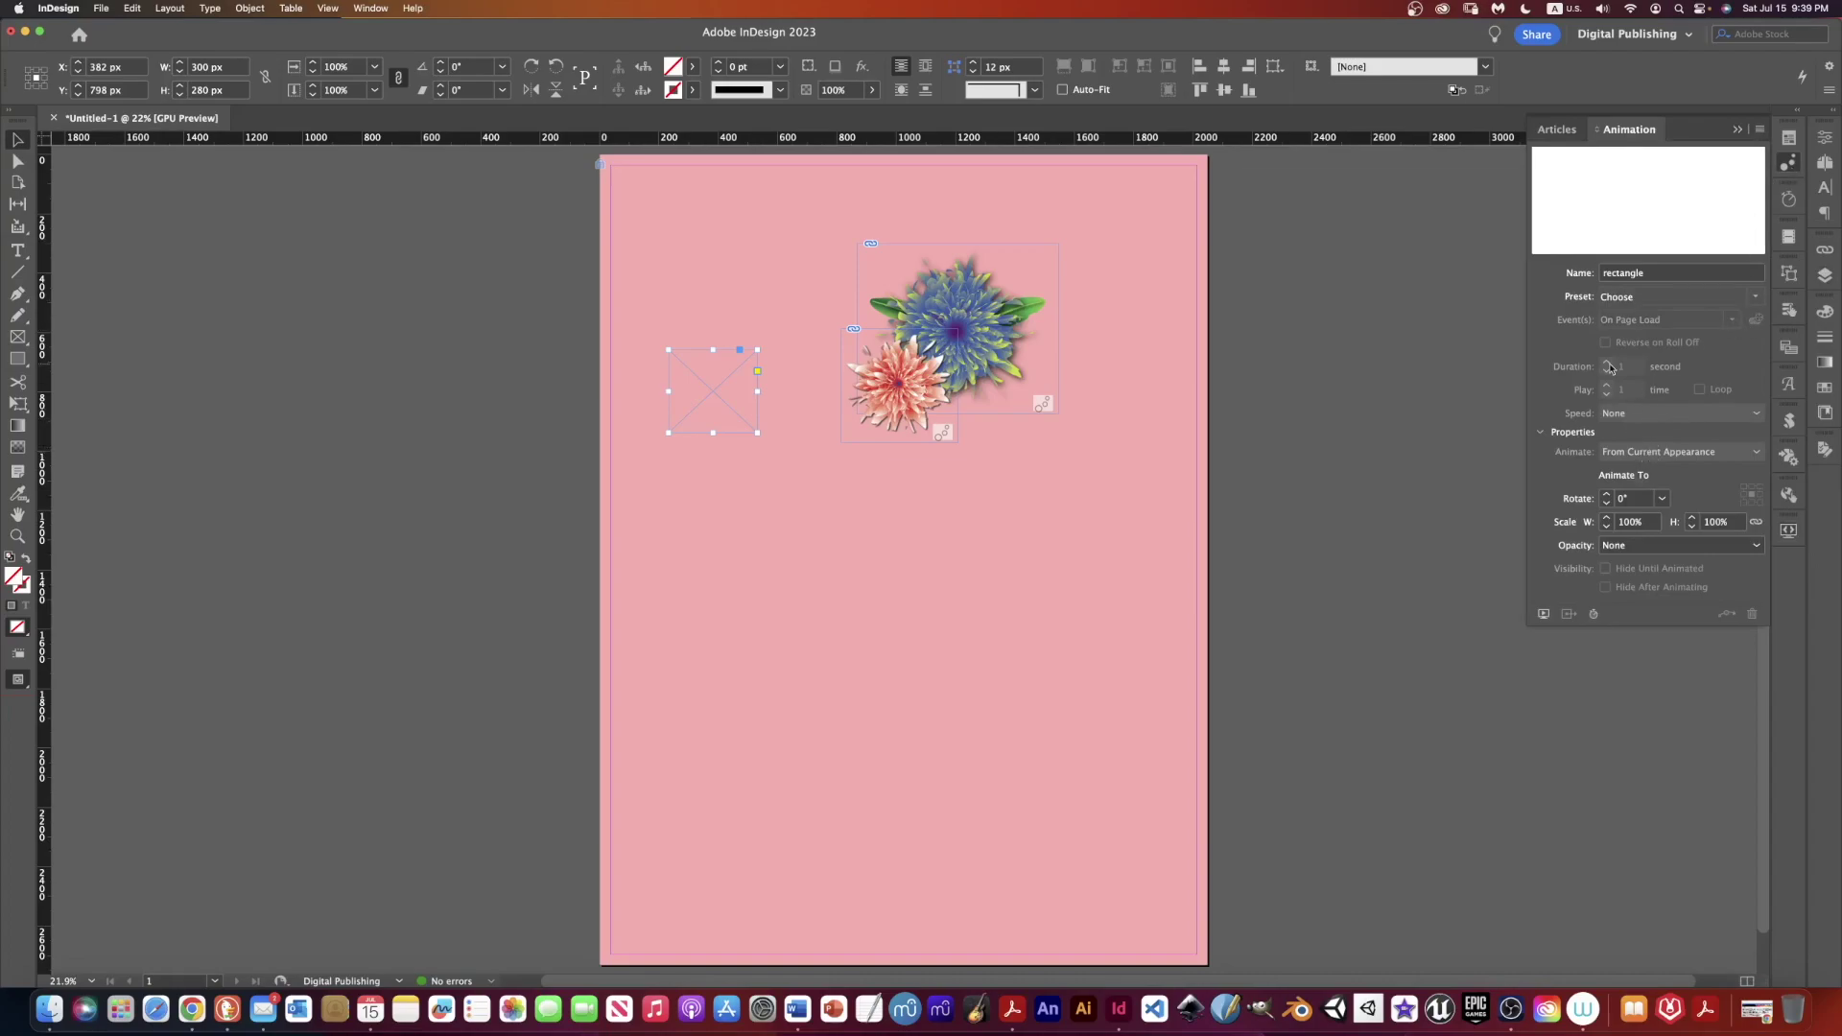
left_click(902, 419)
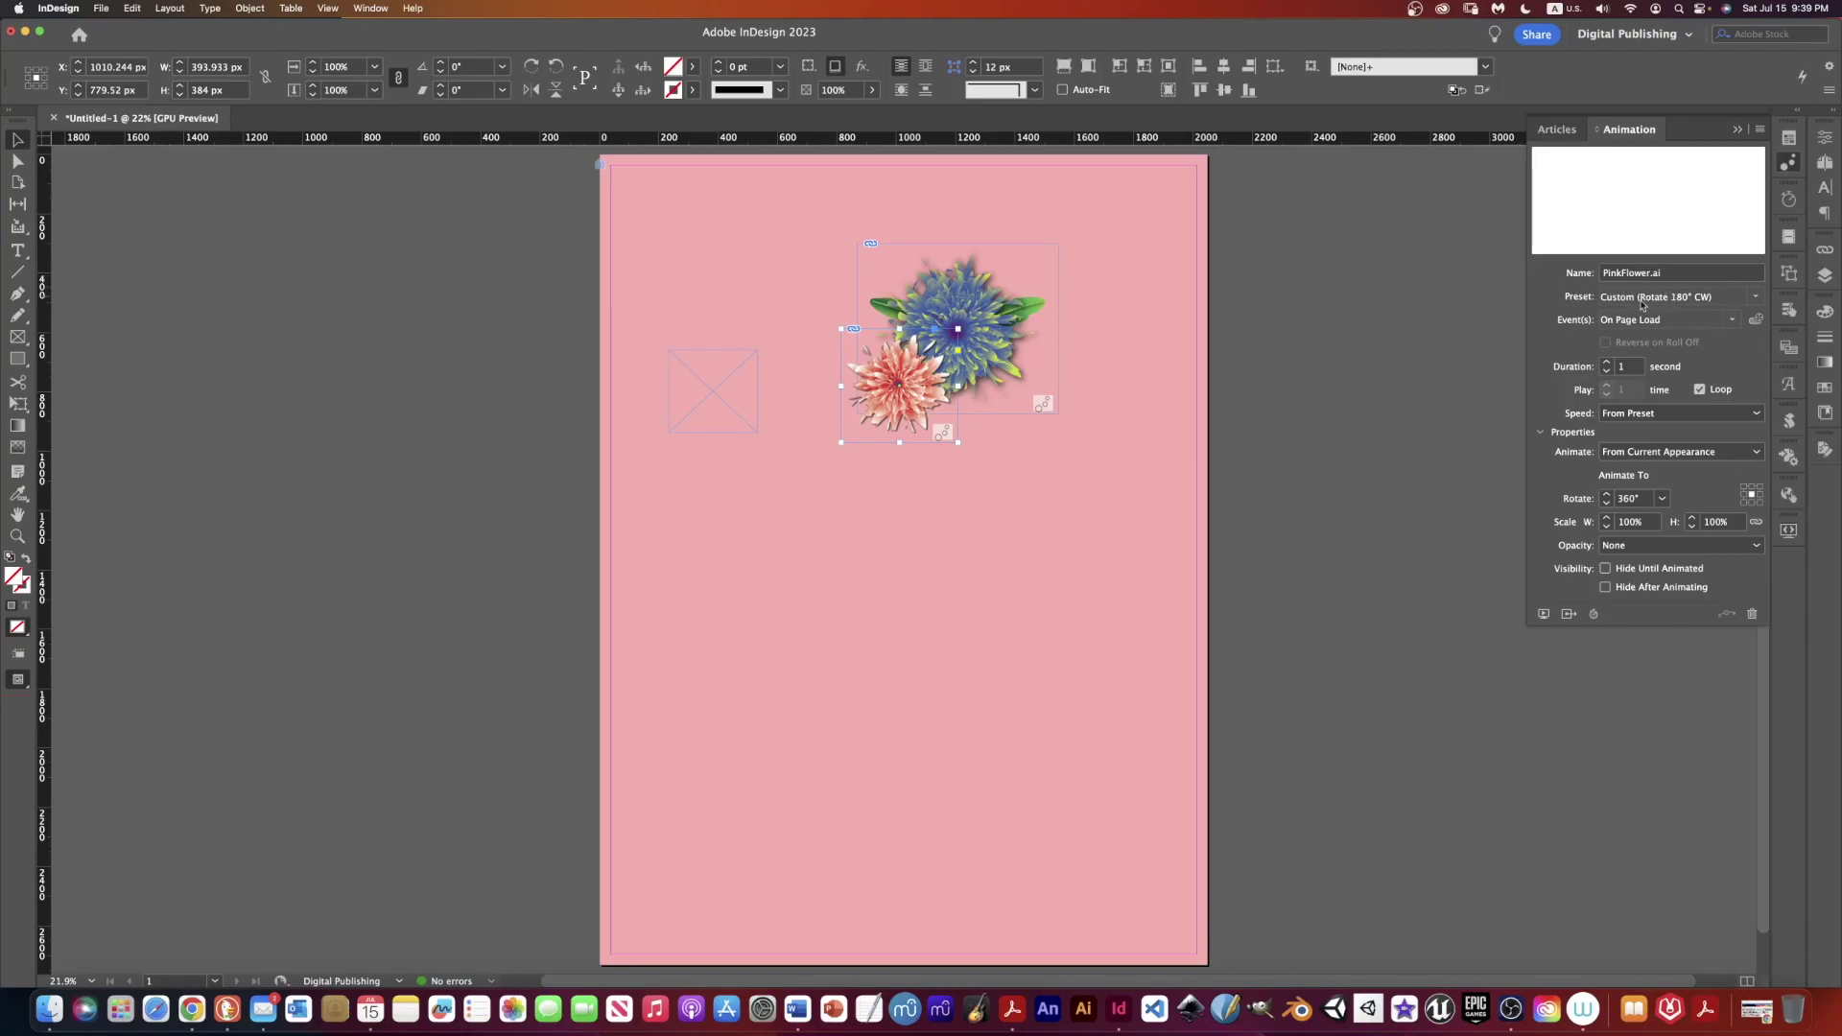
left_click(1607, 365)
left_click(1607, 364)
left_click(1753, 419)
left_click(1726, 452)
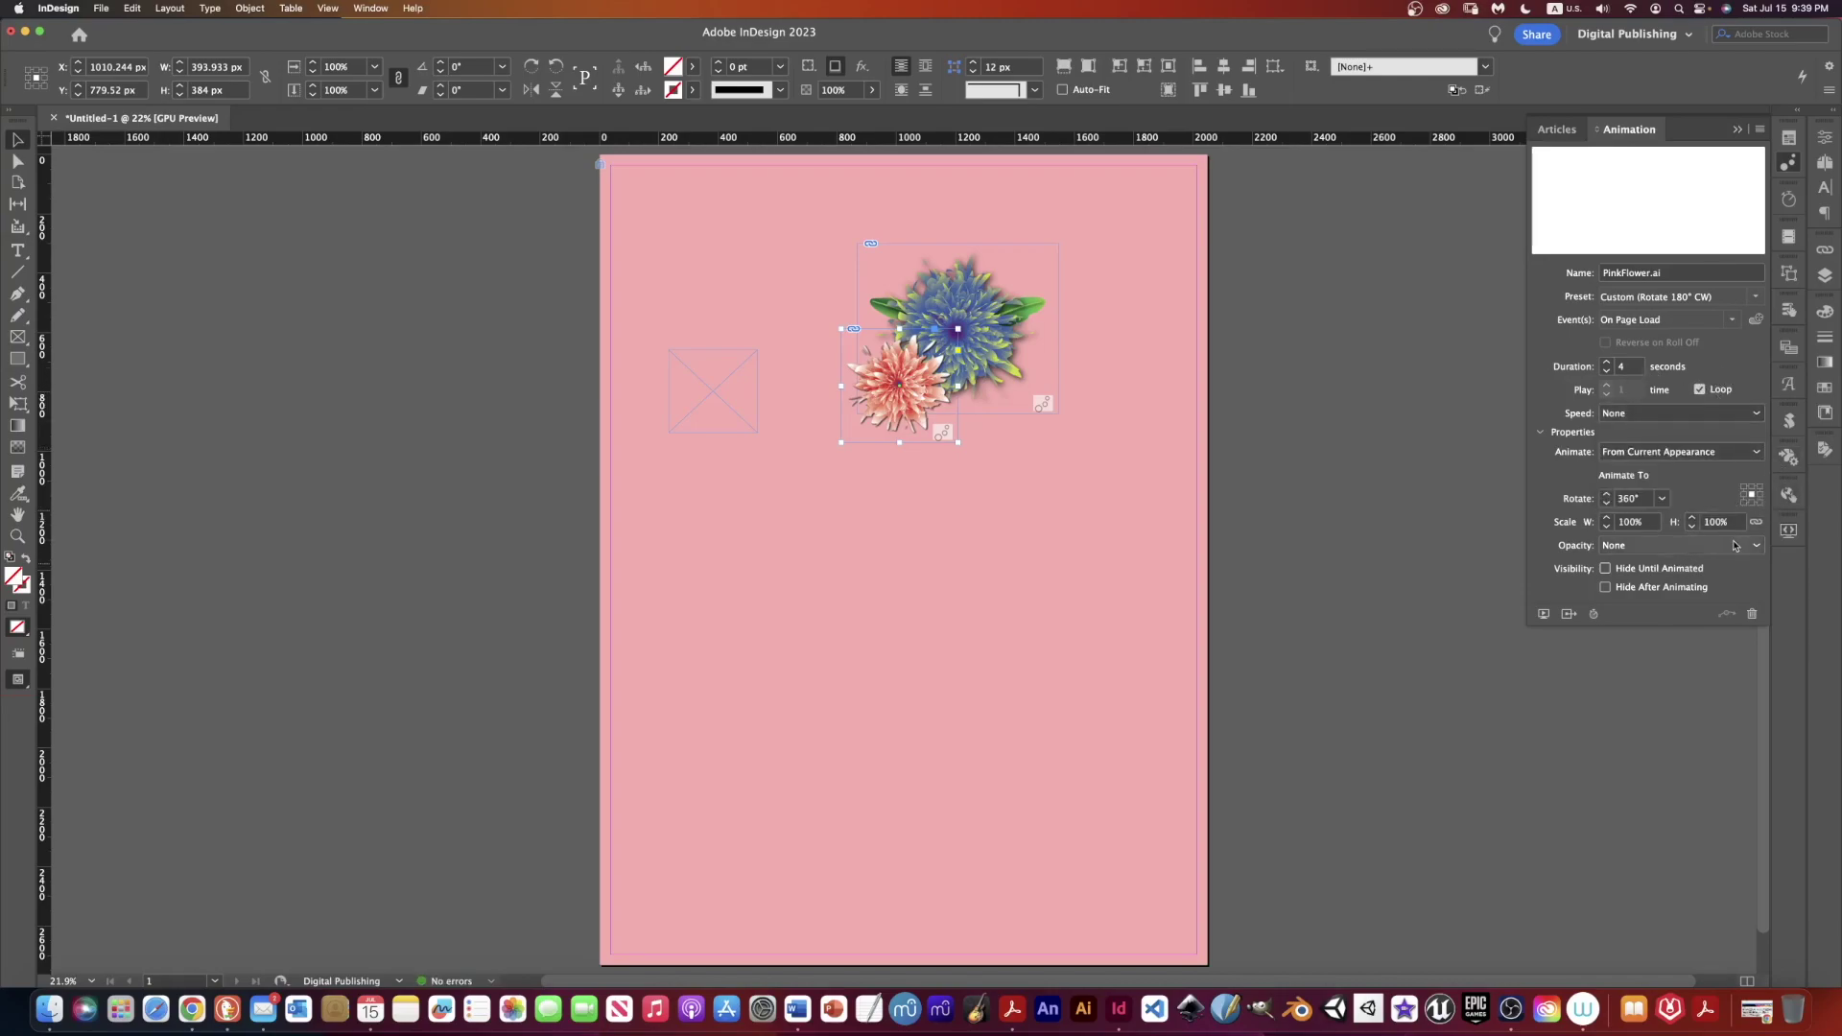
left_click(1788, 529)
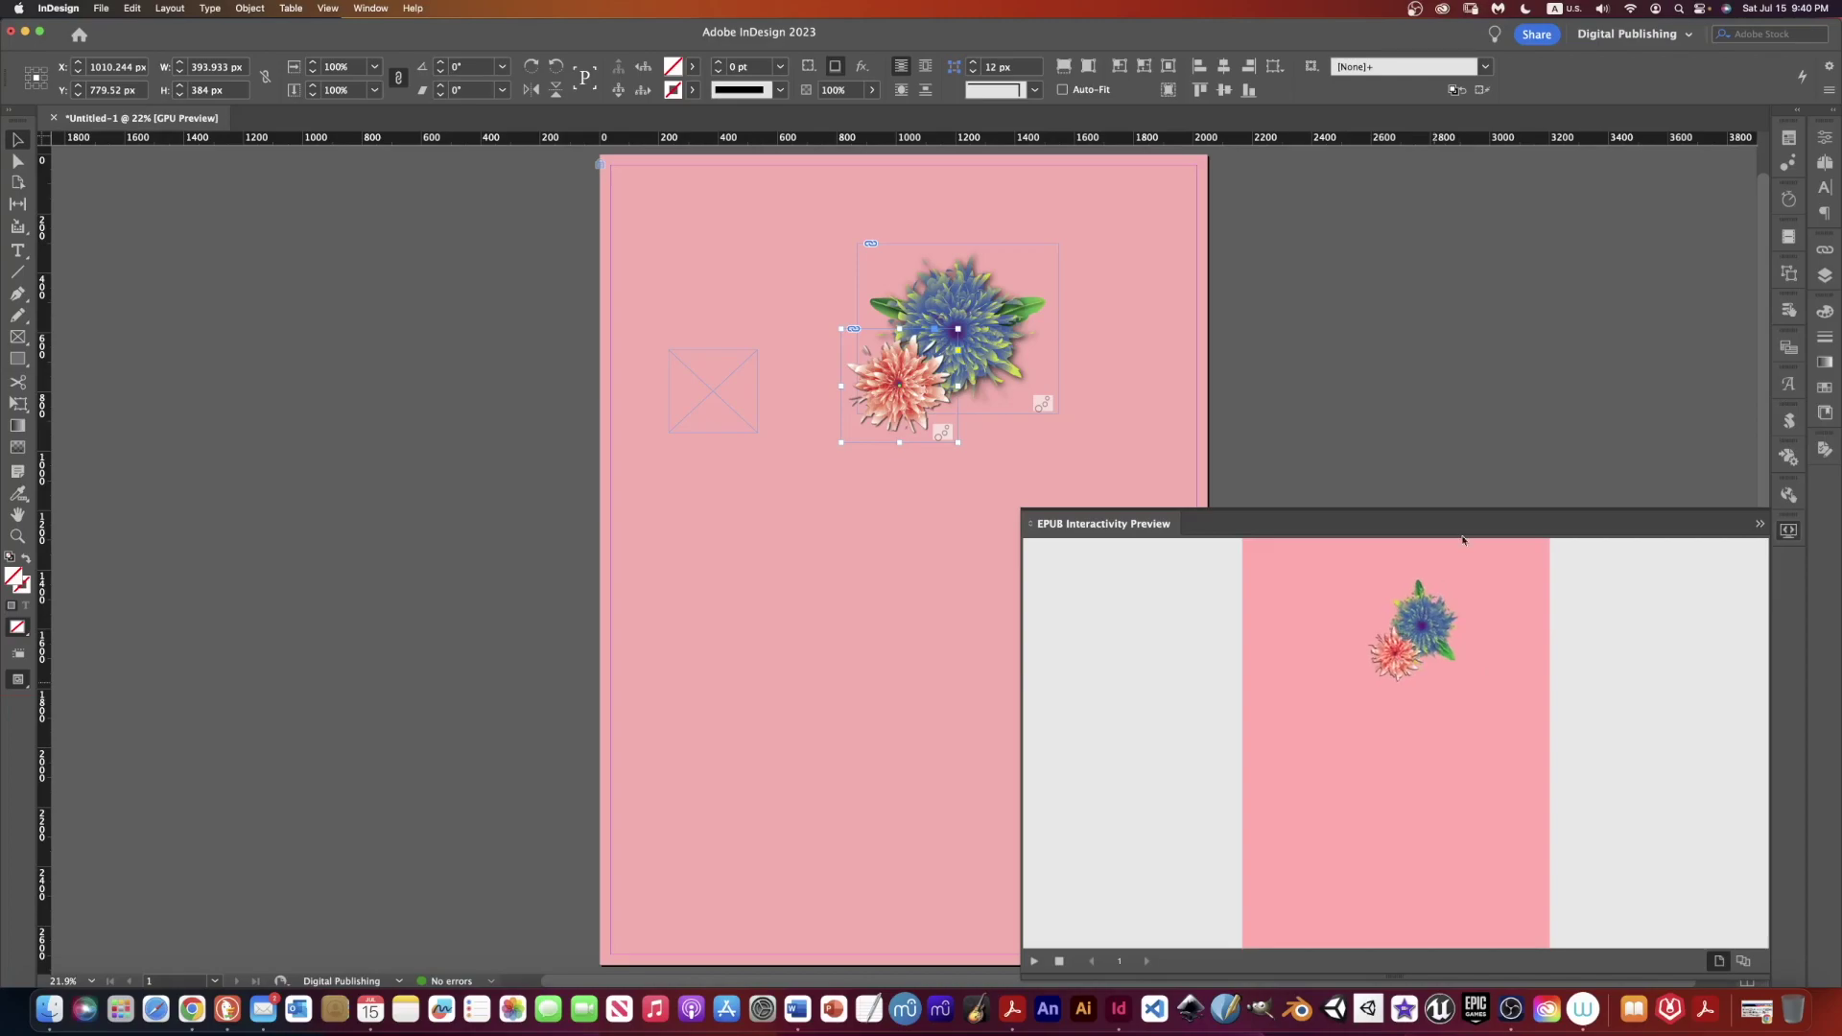
- Reverse the pink flower's spin by setting its rotation to -360°, and preview the result
left_click(1788, 163)
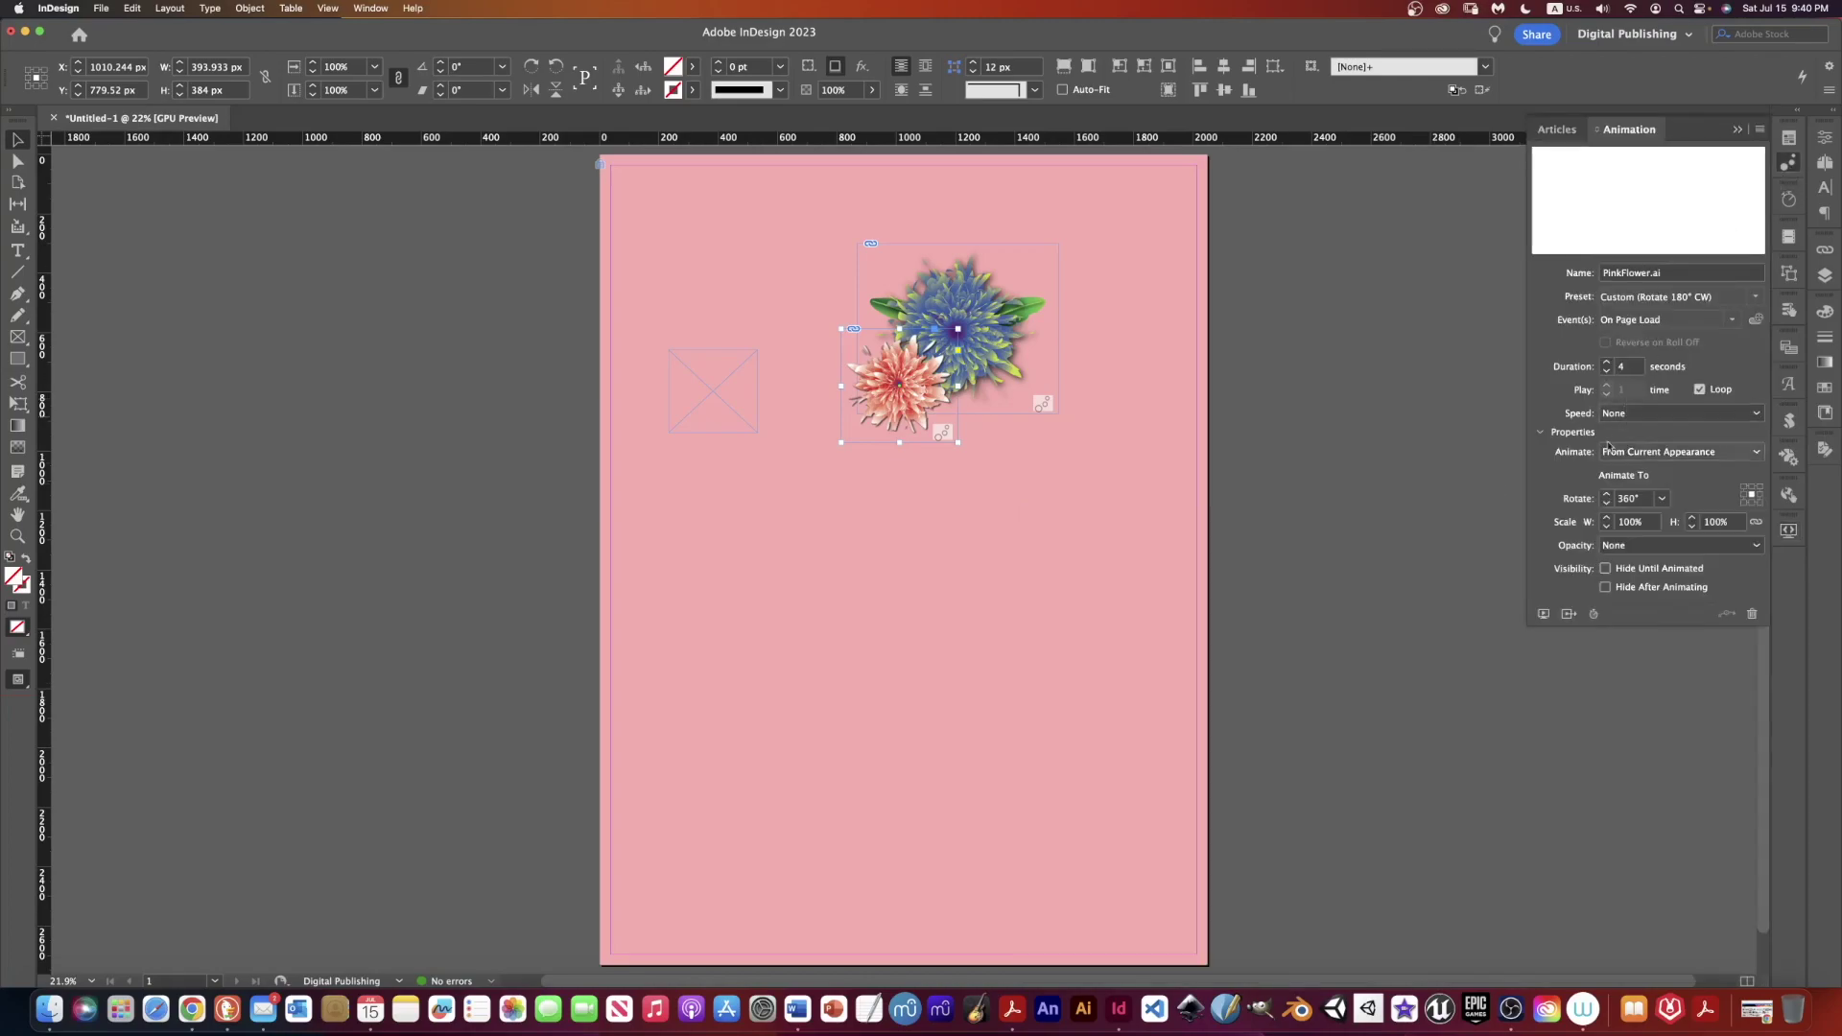
left_click(1616, 501)
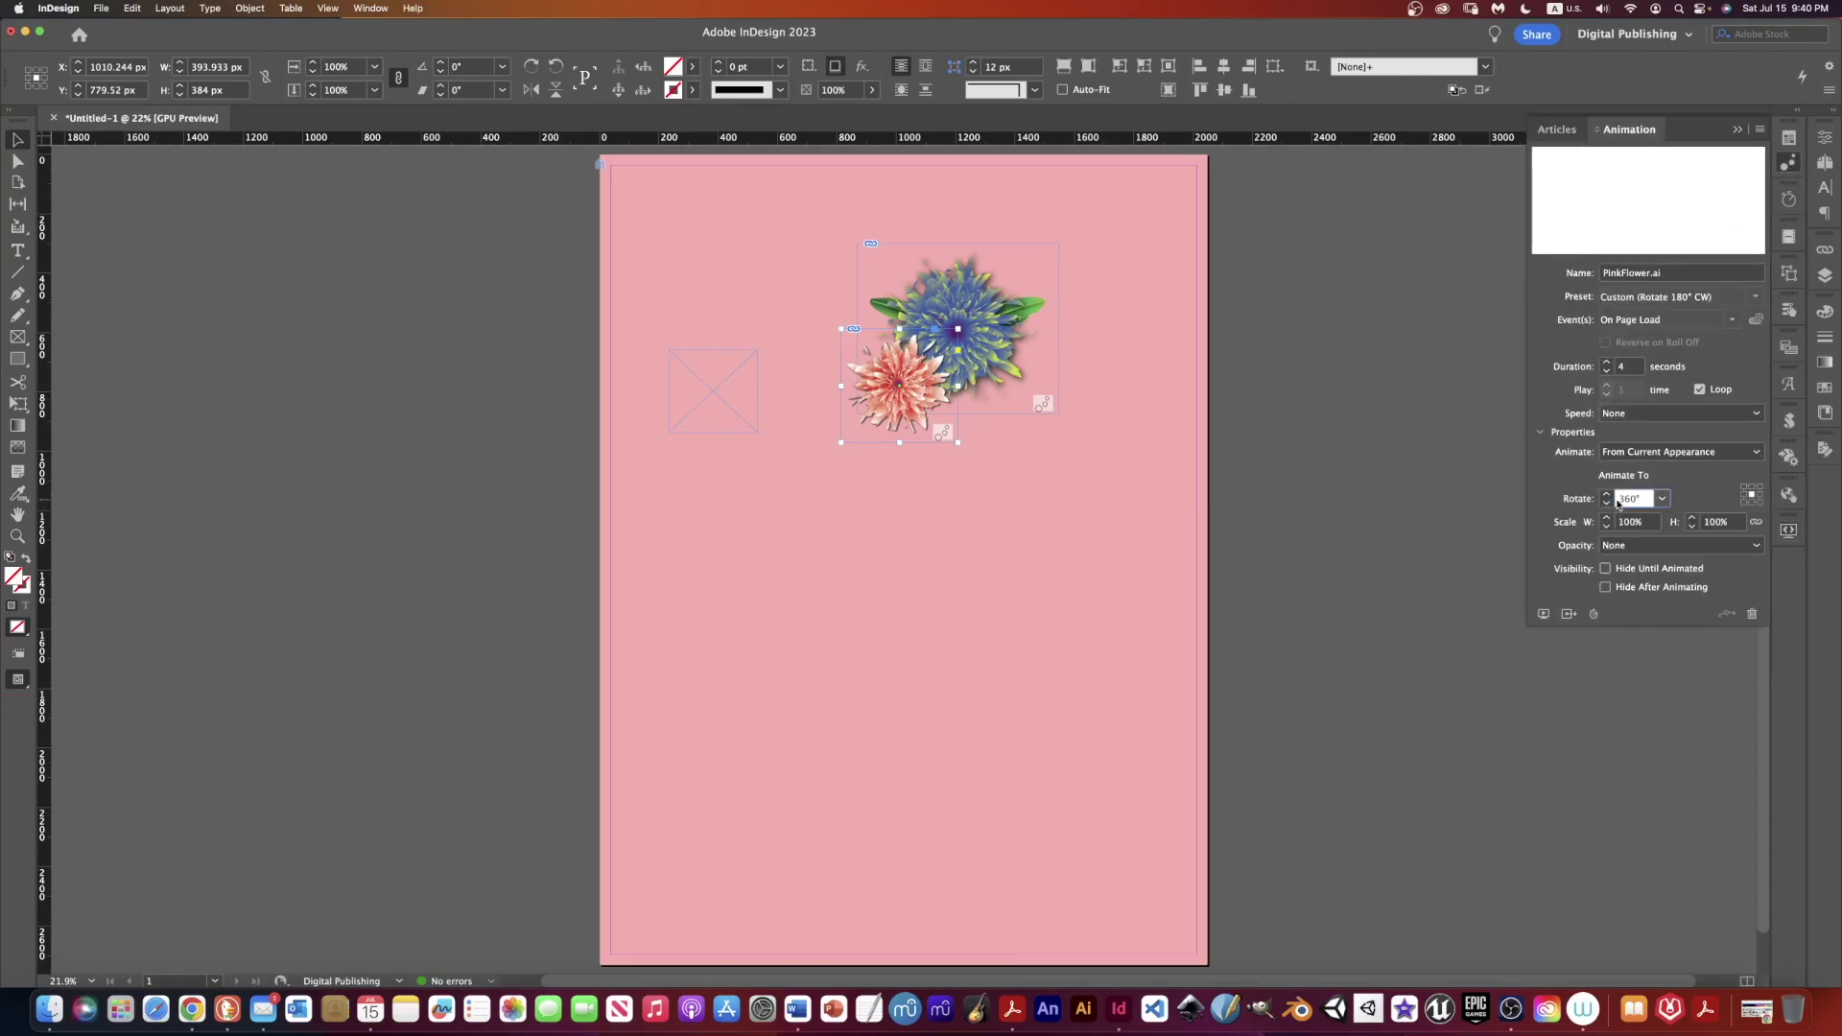
type("-")
key("Return")
left_click(1789, 534)
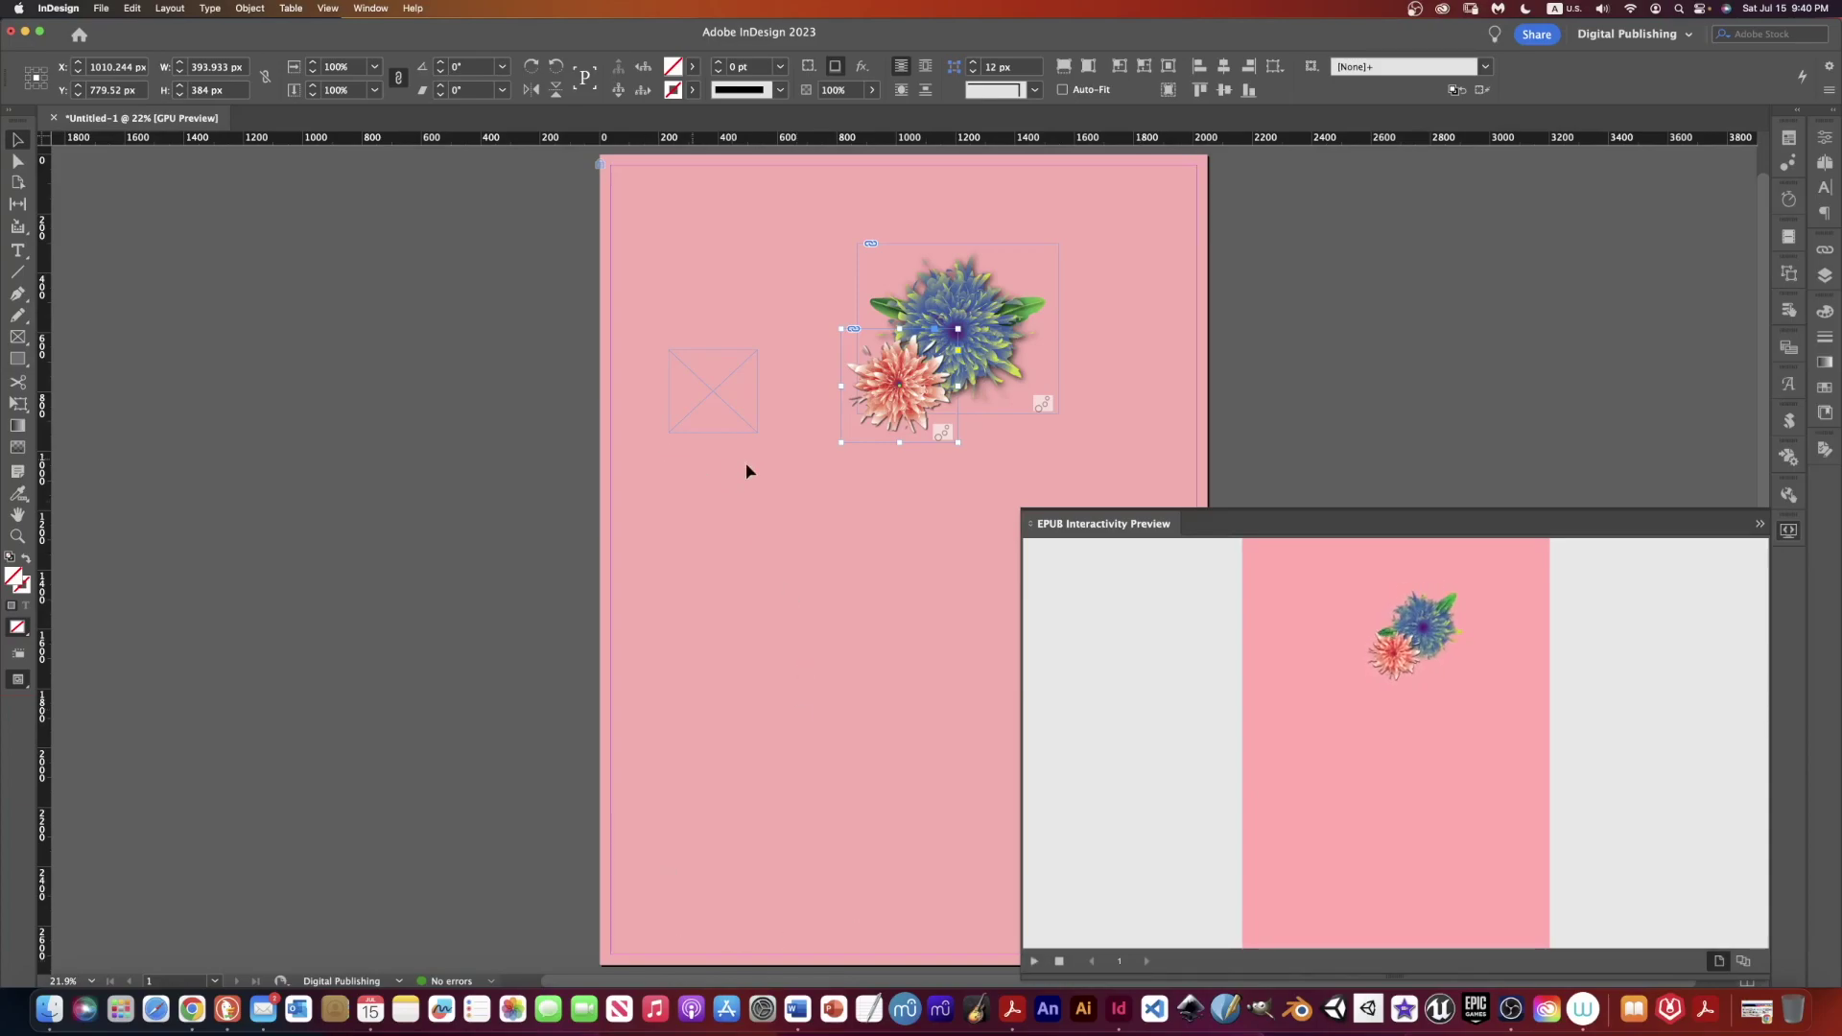
- Group the empty frame with the pink flower
left_click(752, 415)
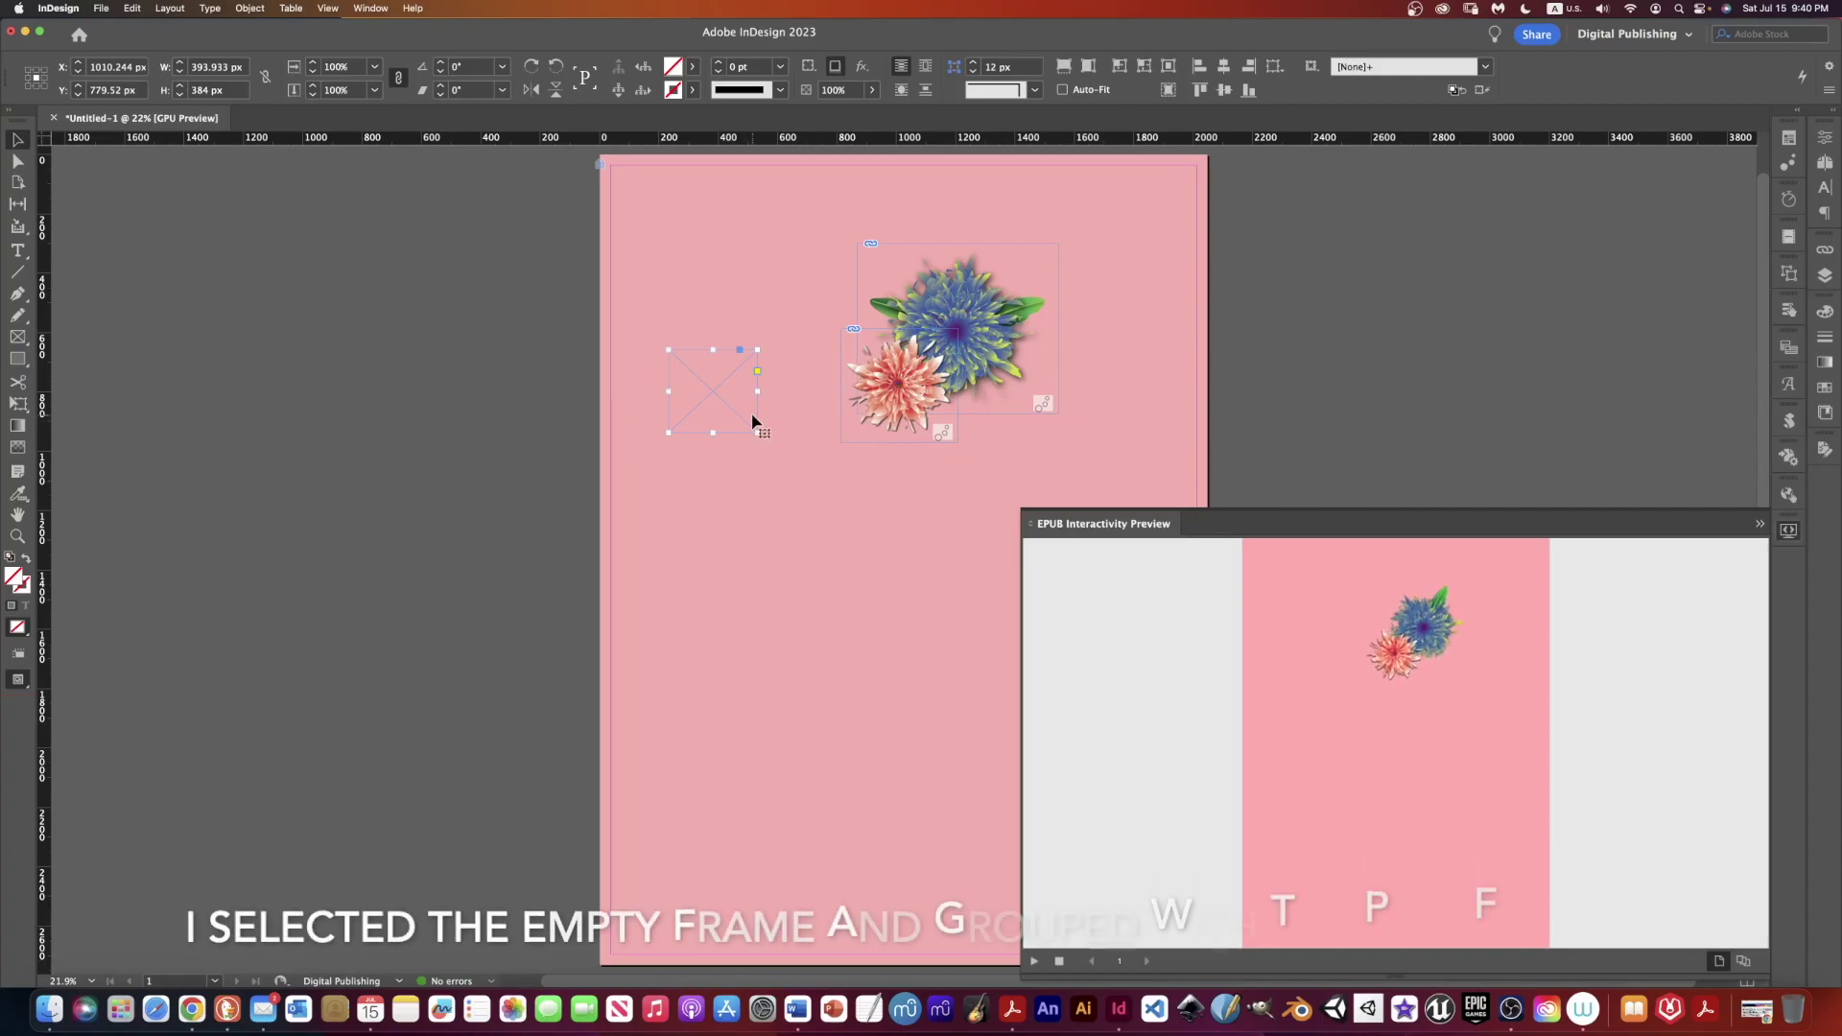
left_click(875, 432, "shift")
key("cmd+g")
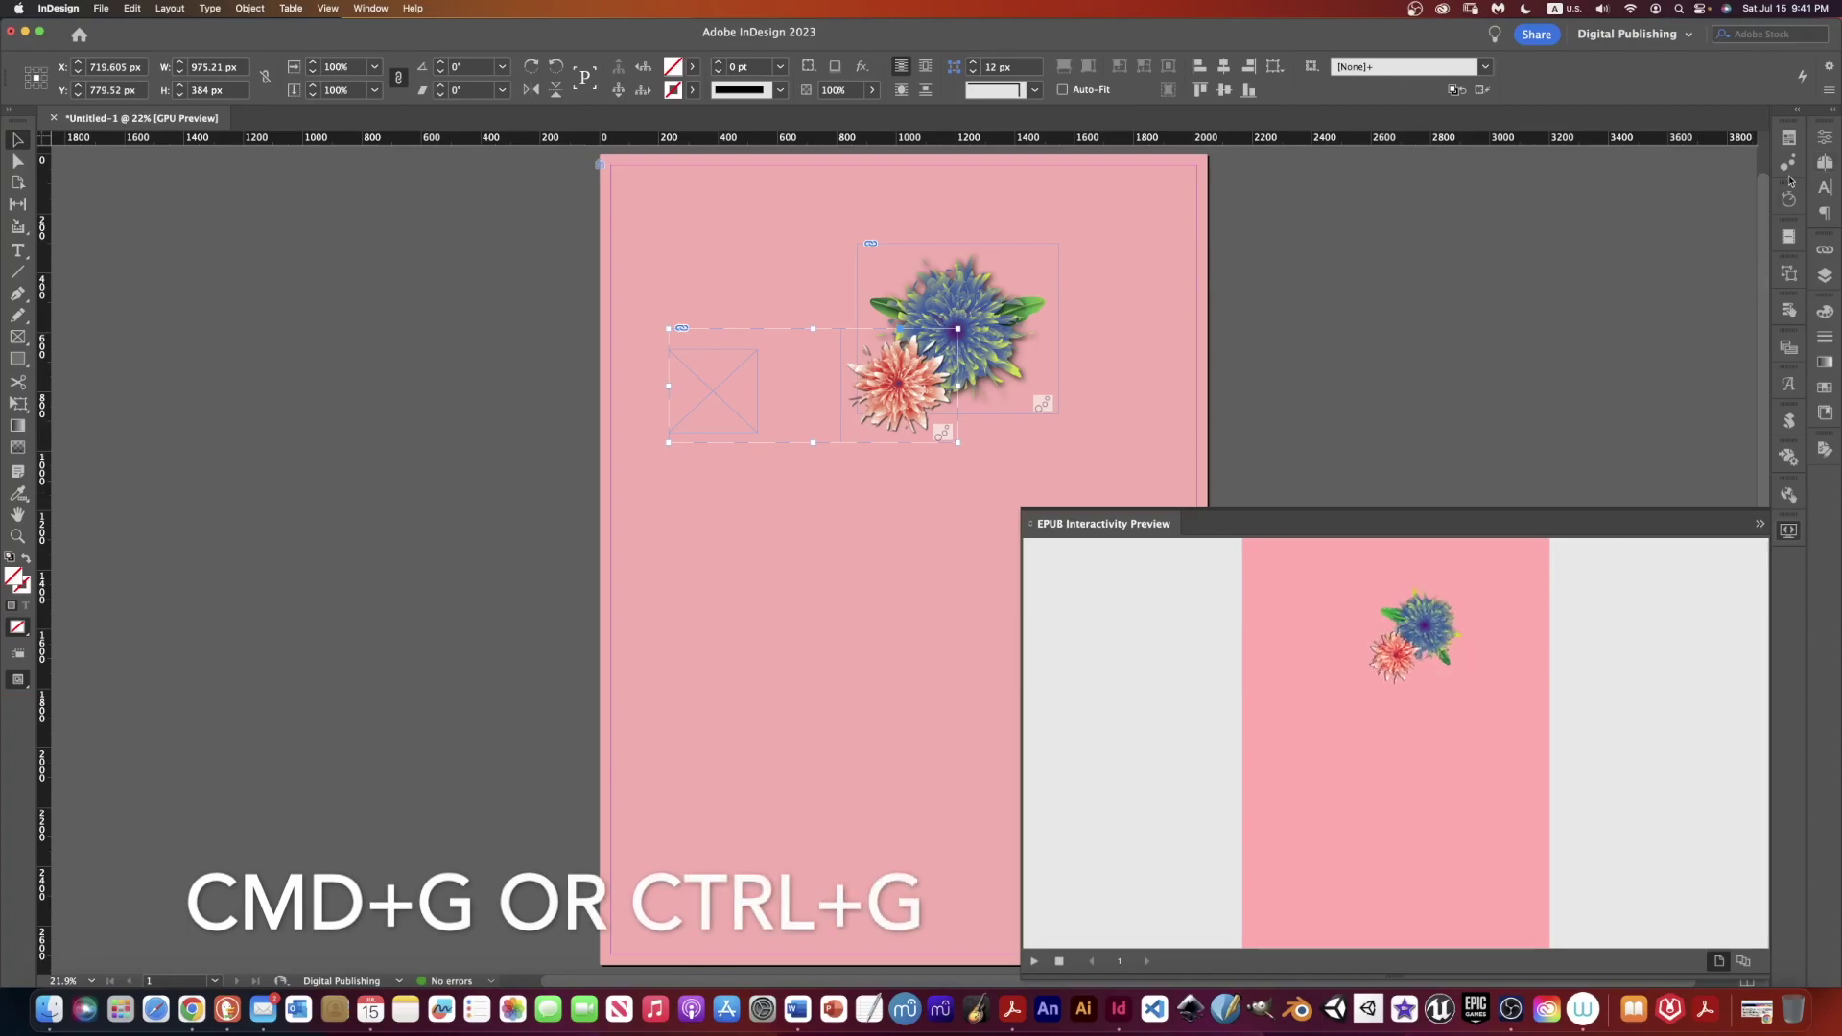
- Apply the Grow preset to the frame-and-flower group with a duration of 2 seconds, and preview it
left_click(1786, 165)
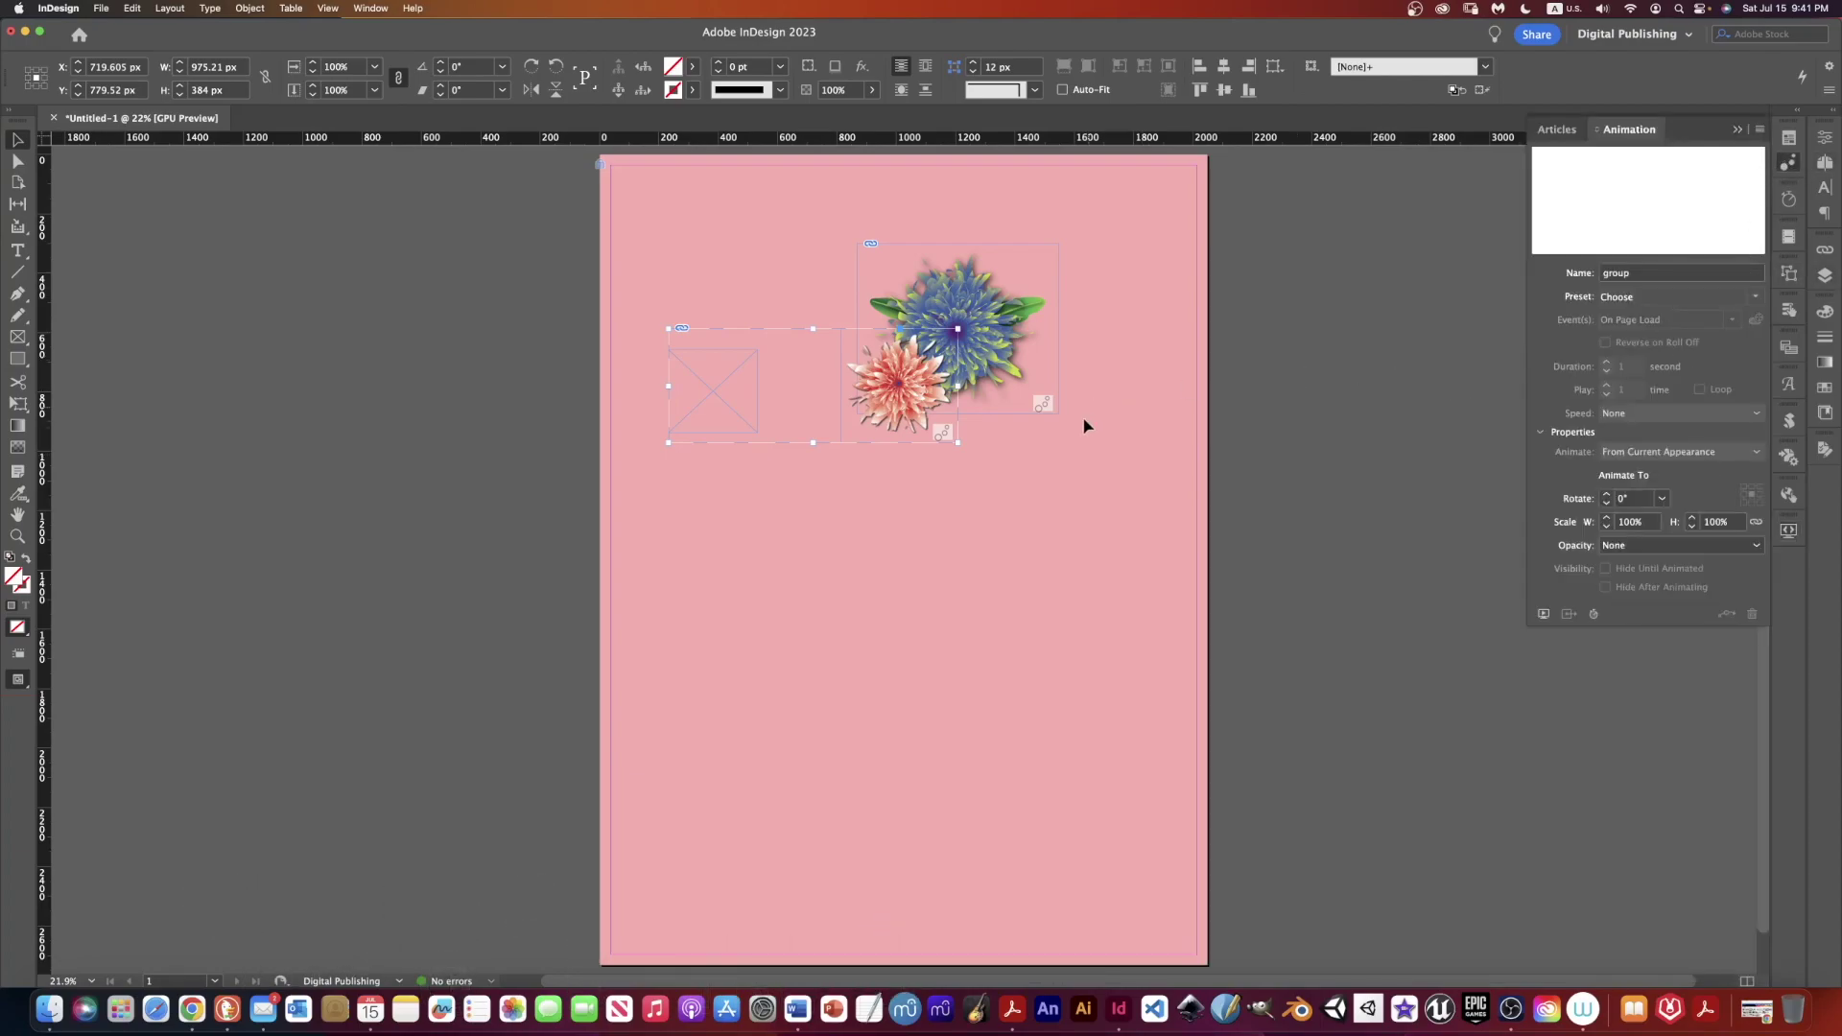
left_click(1758, 297)
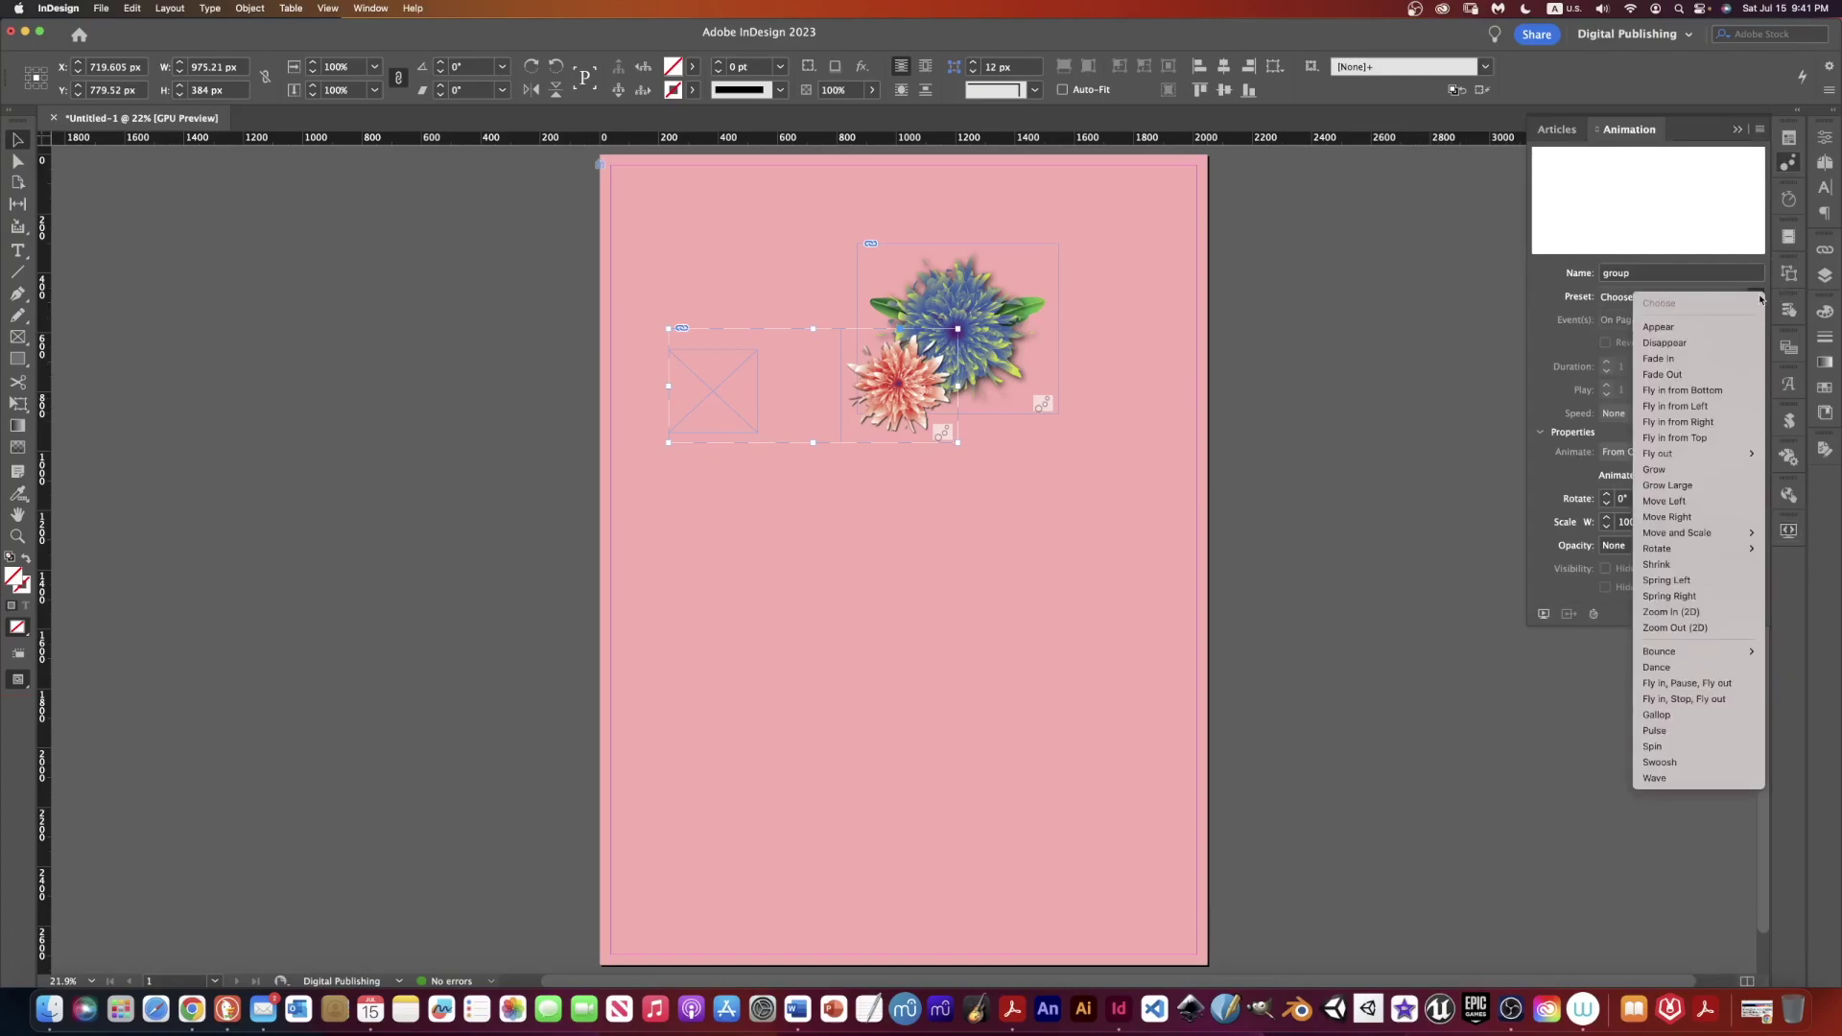
left_click(1688, 470)
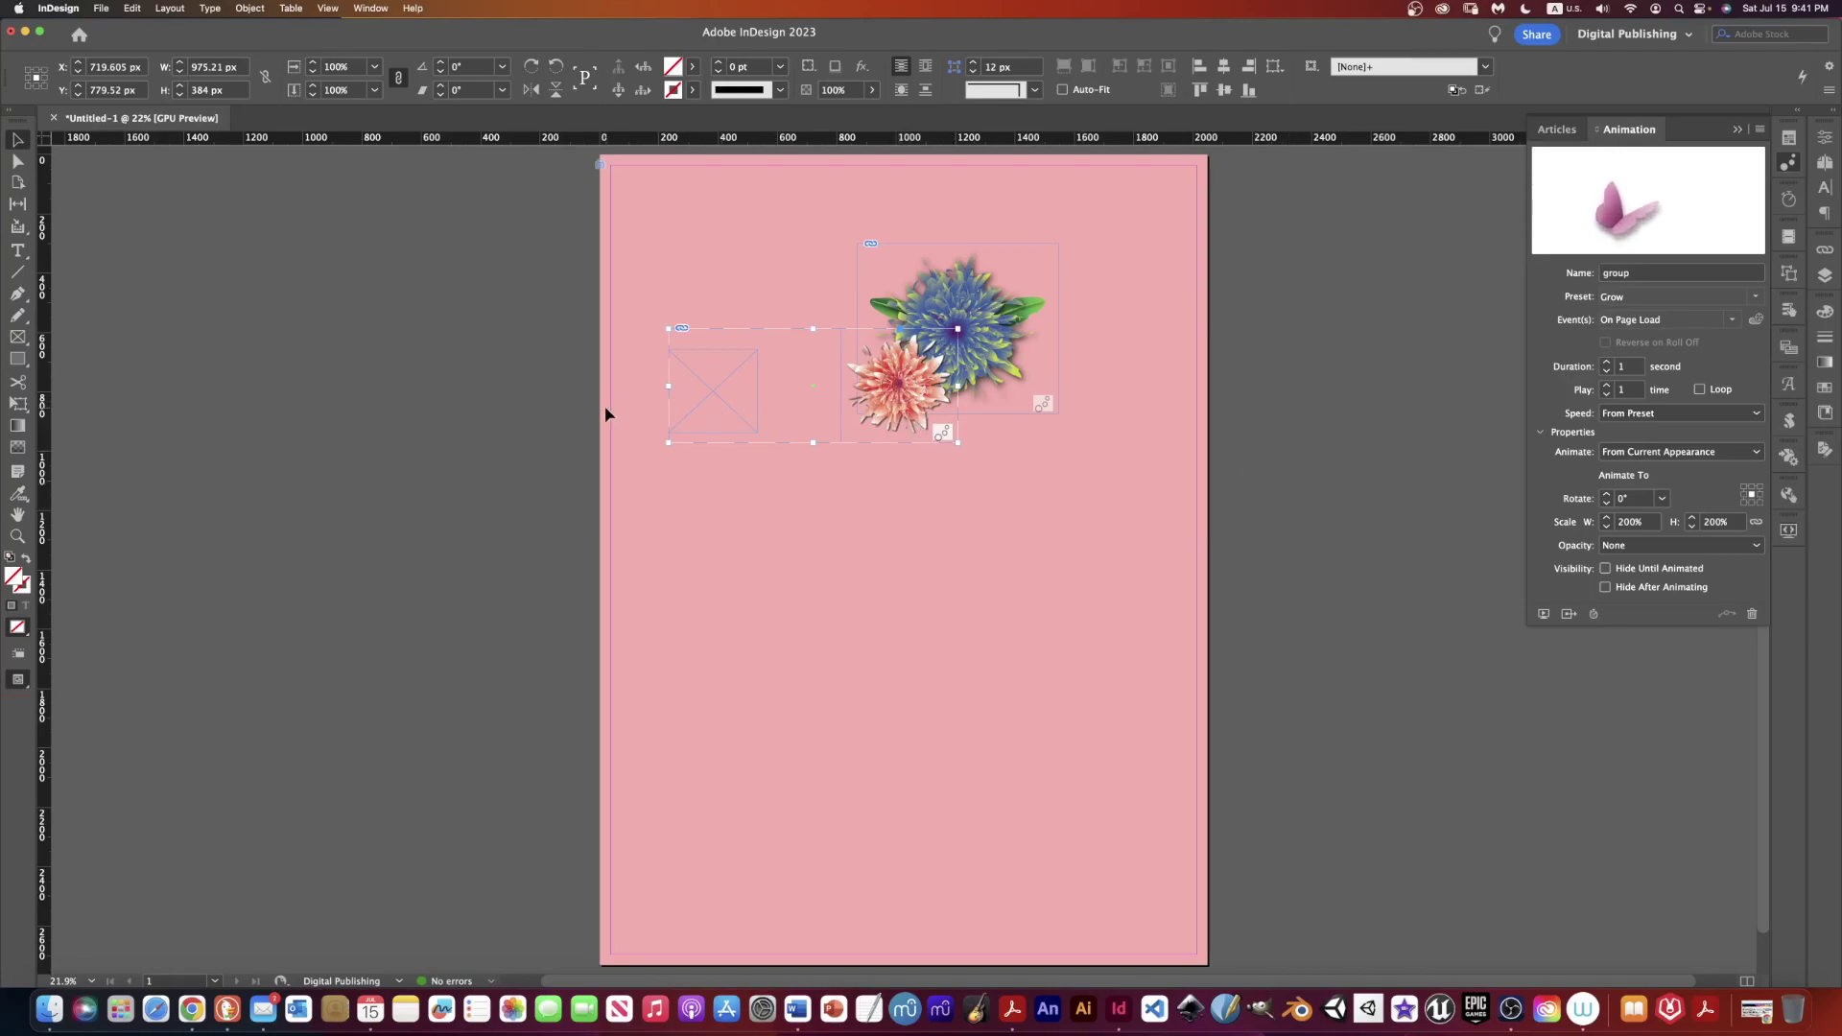
left_click(1605, 362)
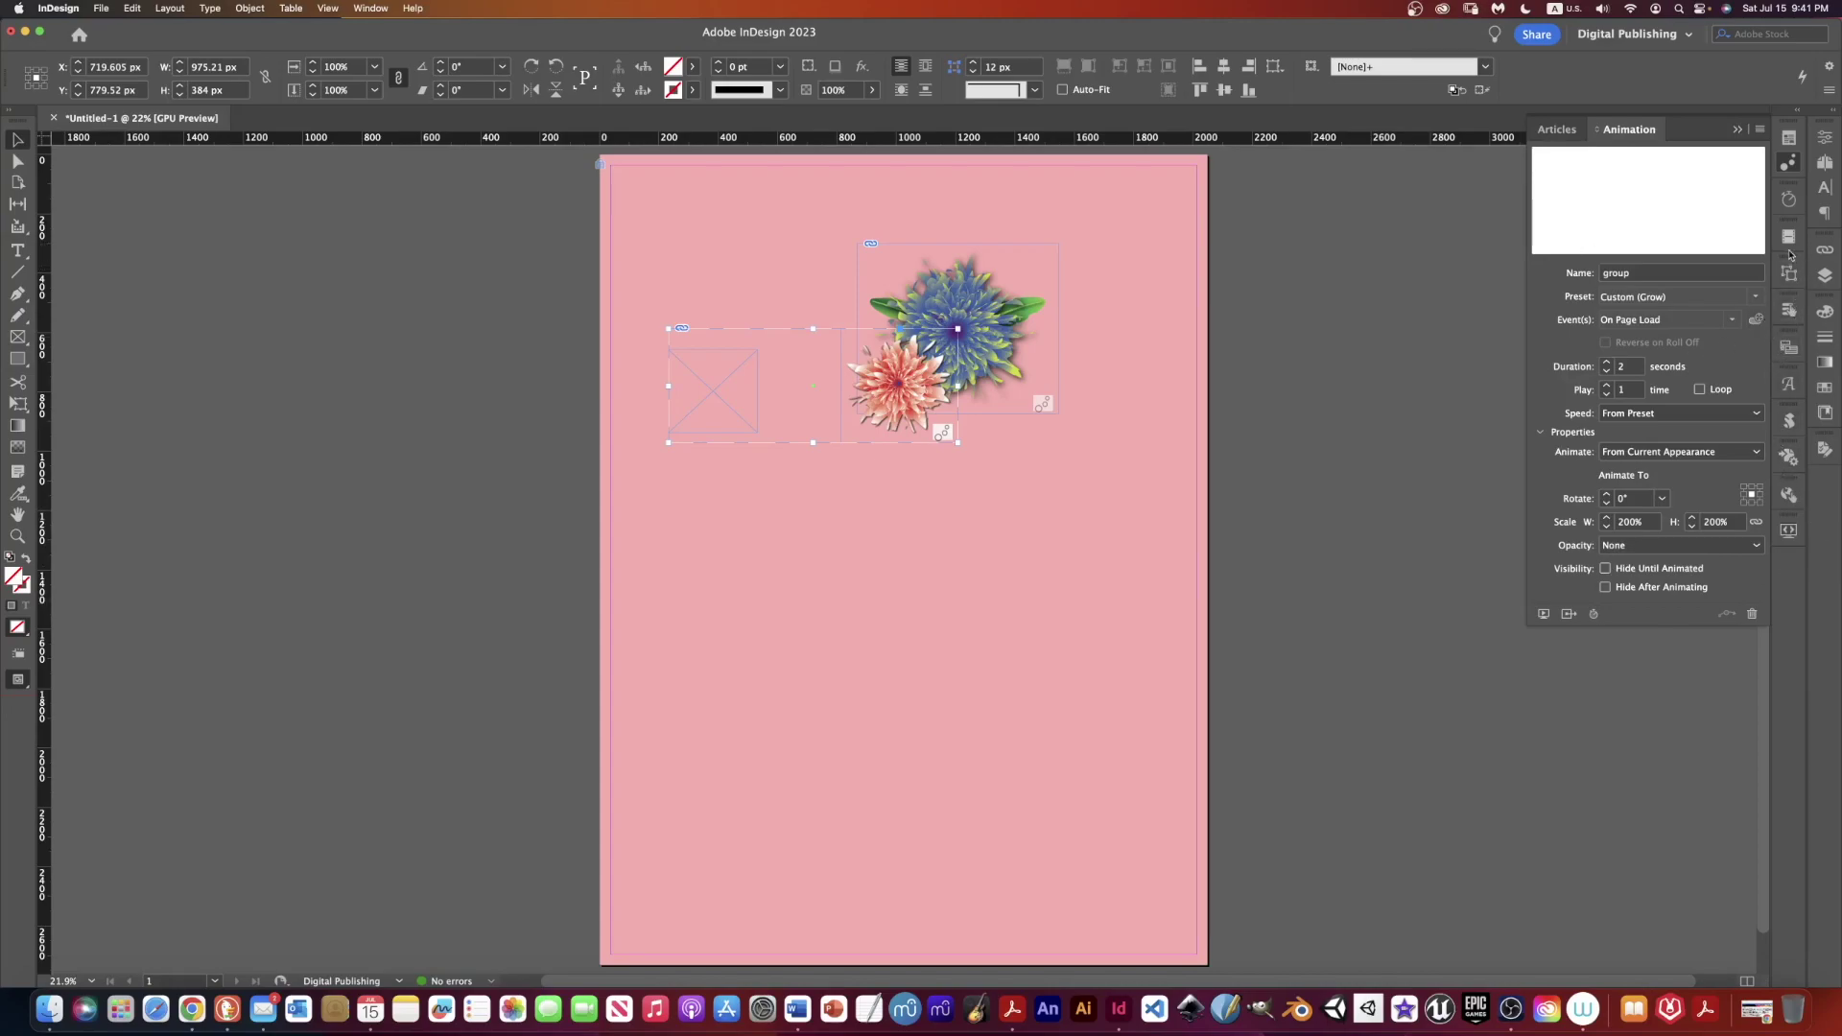
left_click(1788, 531)
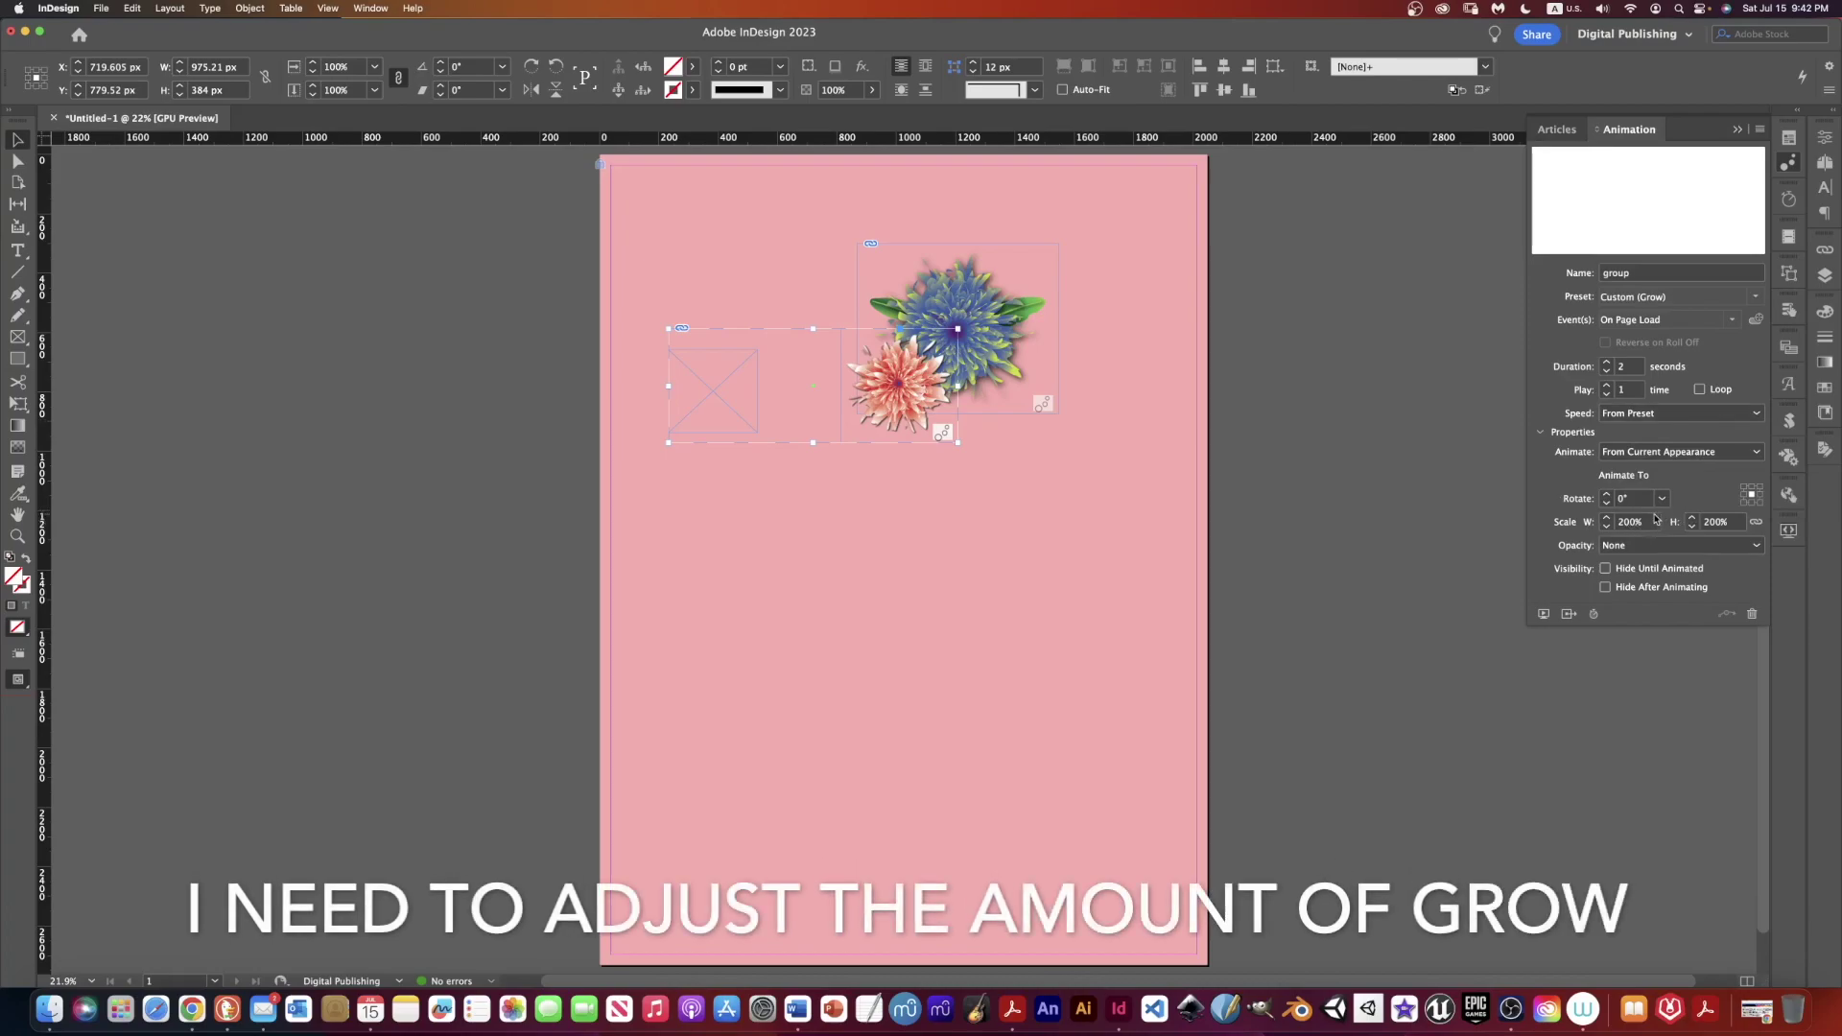
- Reduce the group's Grow scale to 120% in width and height, and preview the animation
left_click(1607, 527)
type("120")
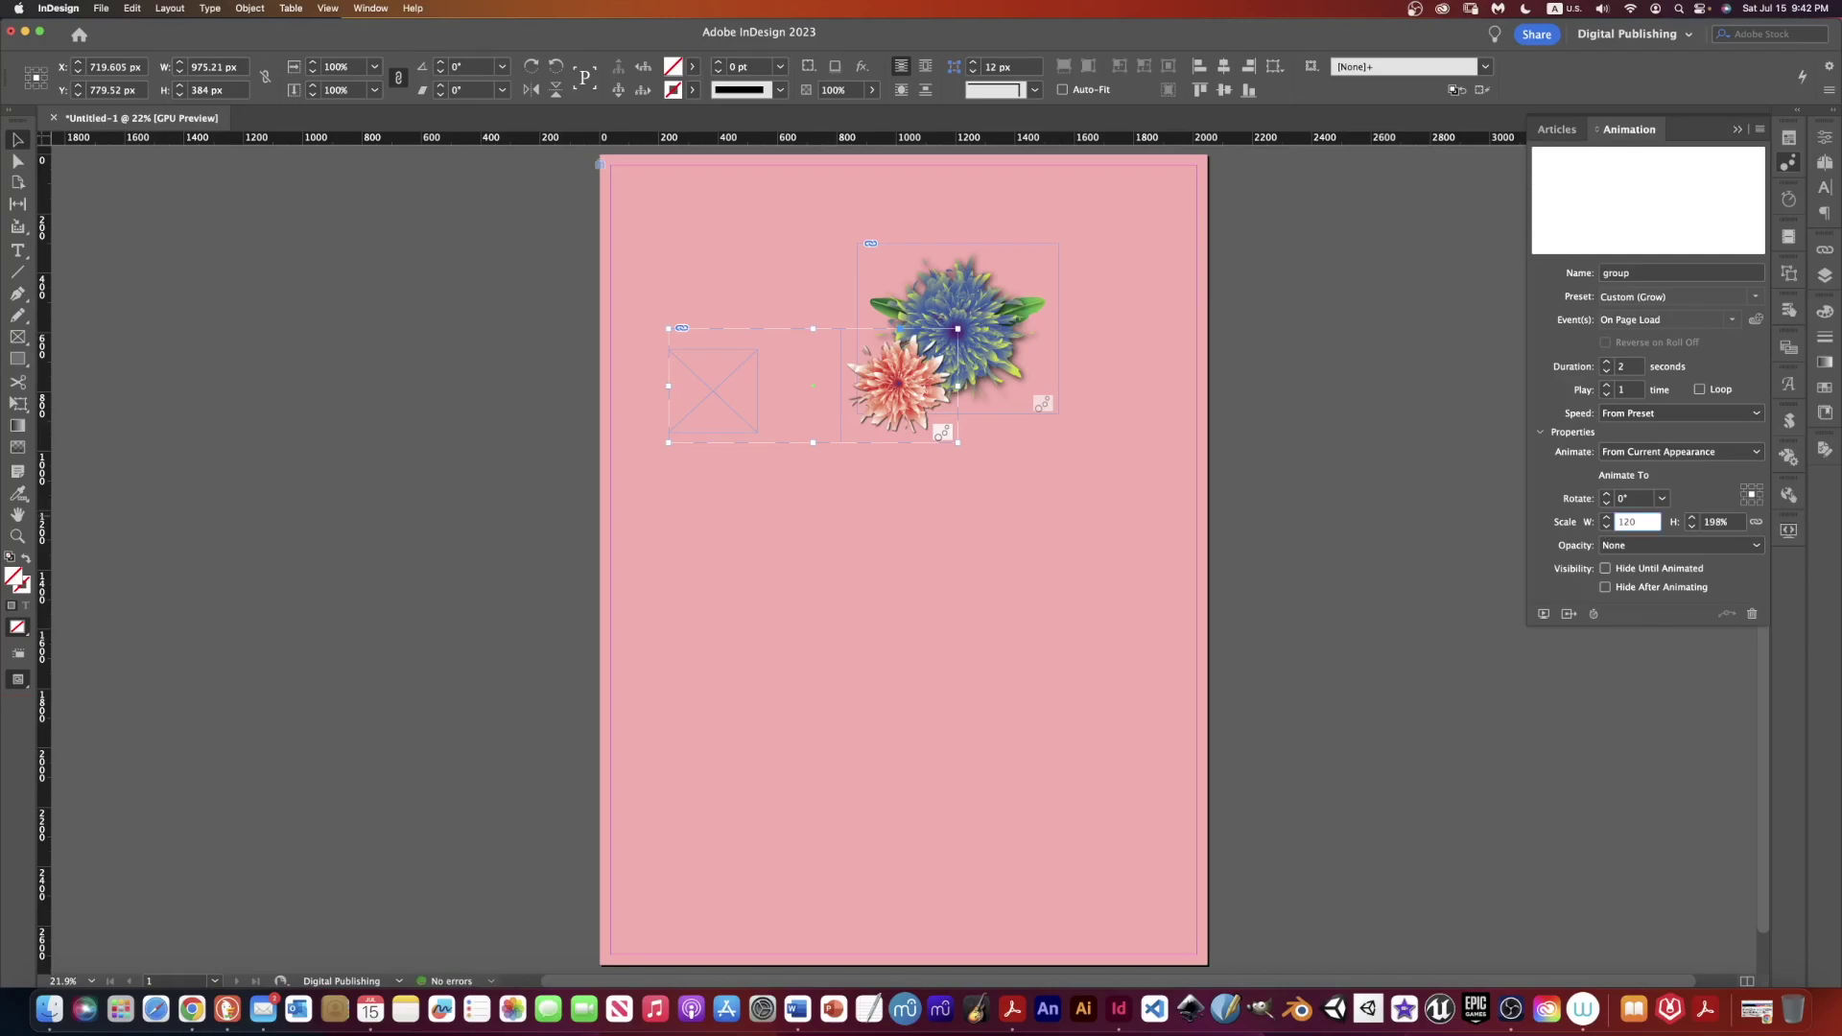
key("Tab")
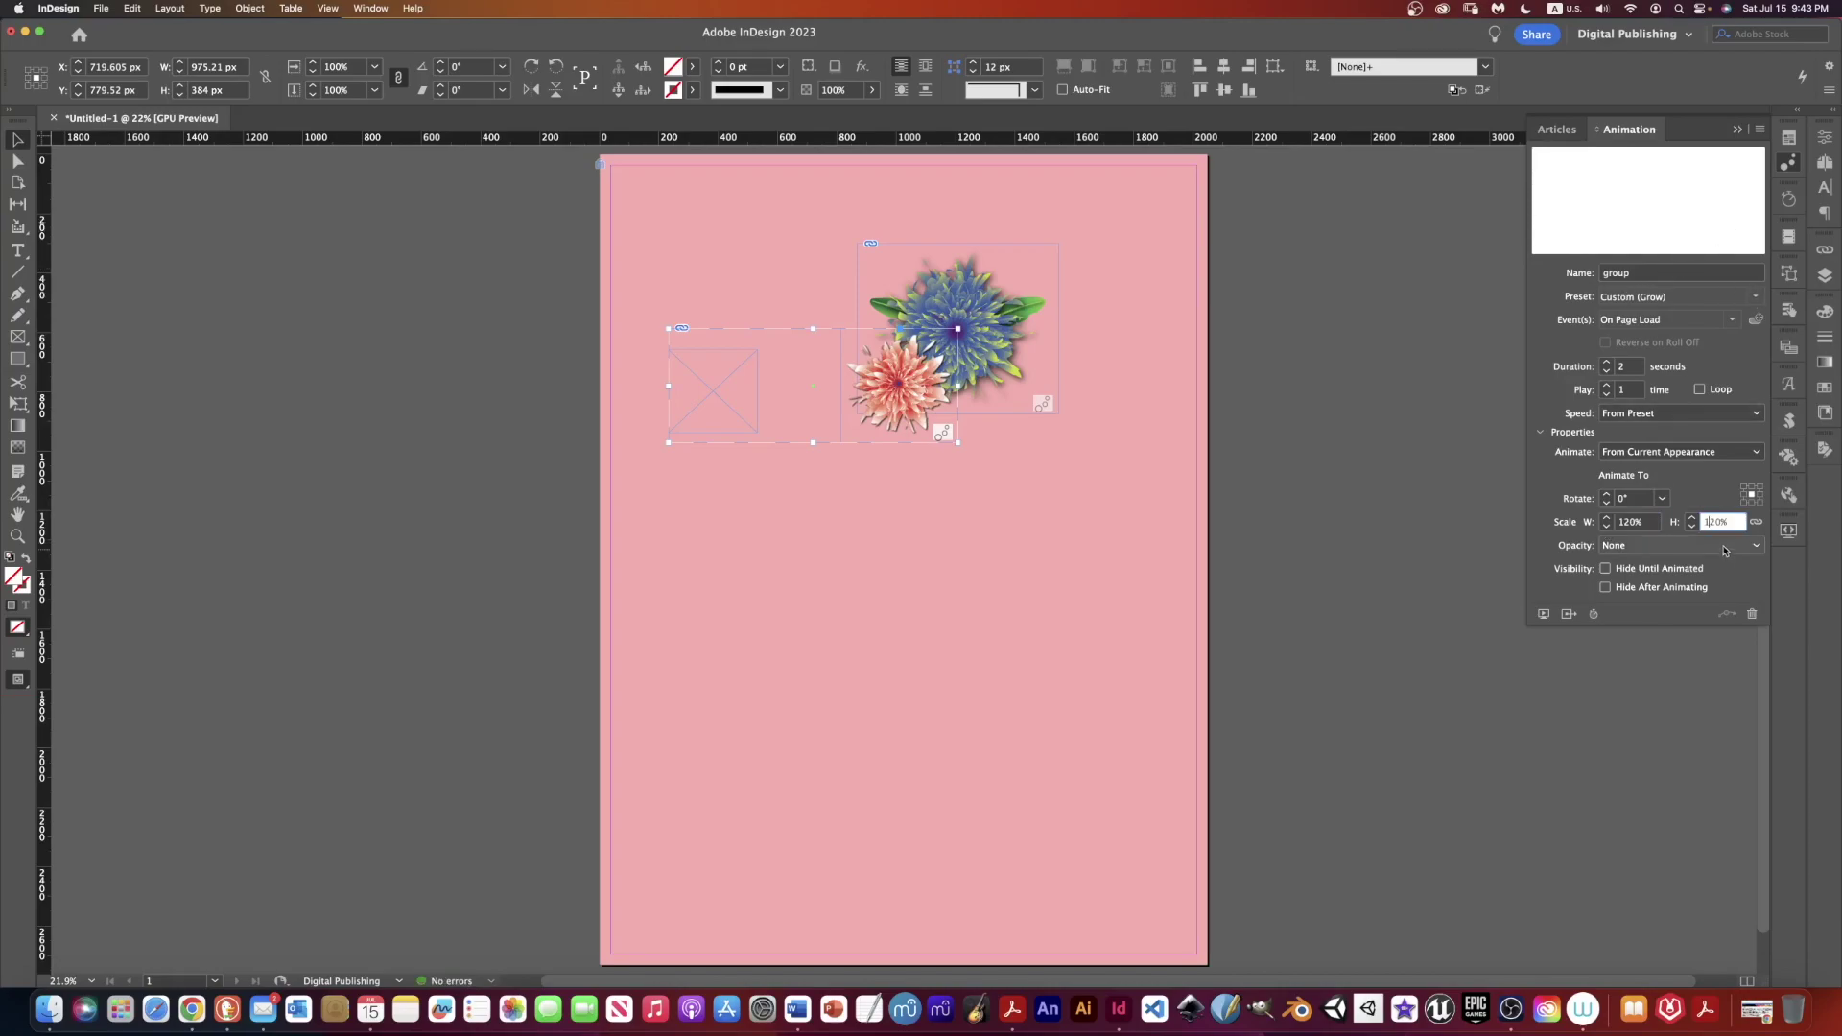
left_click(1786, 531)
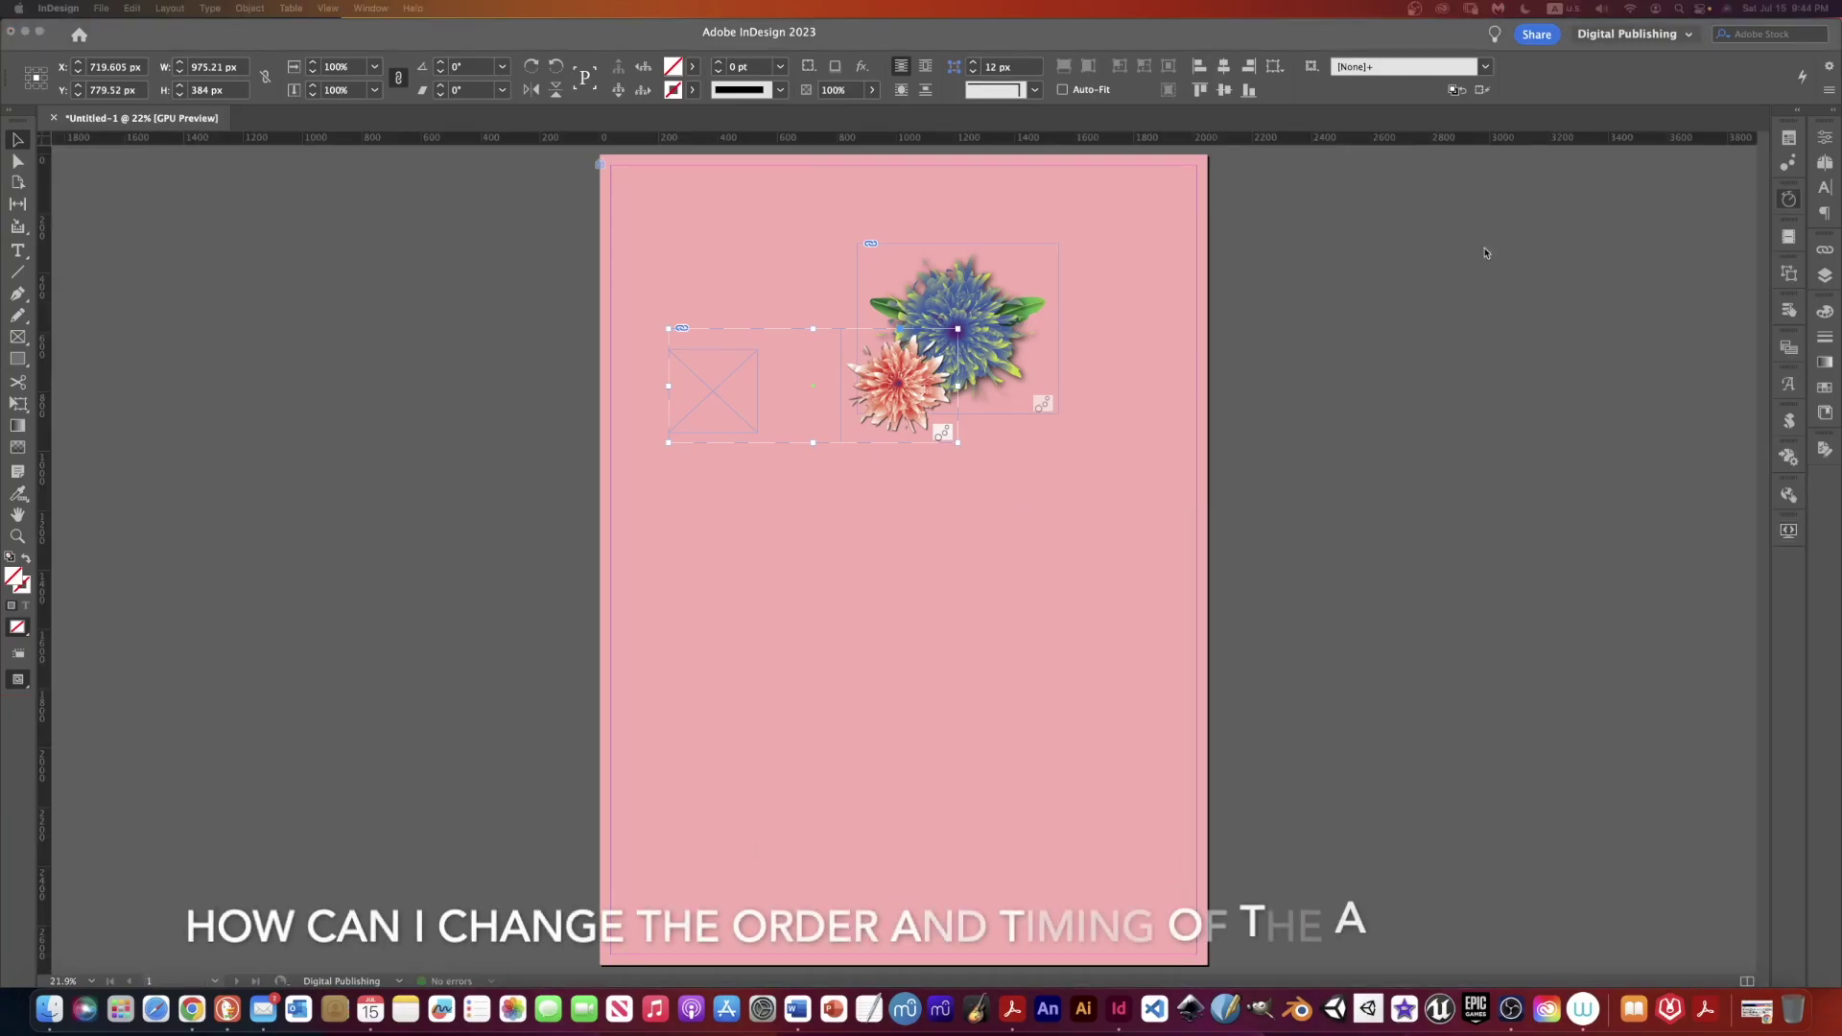
- Move the group's animation ahead of PinkFlower.ai and BlueFlower.ai in the On Page Load timing order
left_click(1790, 203)
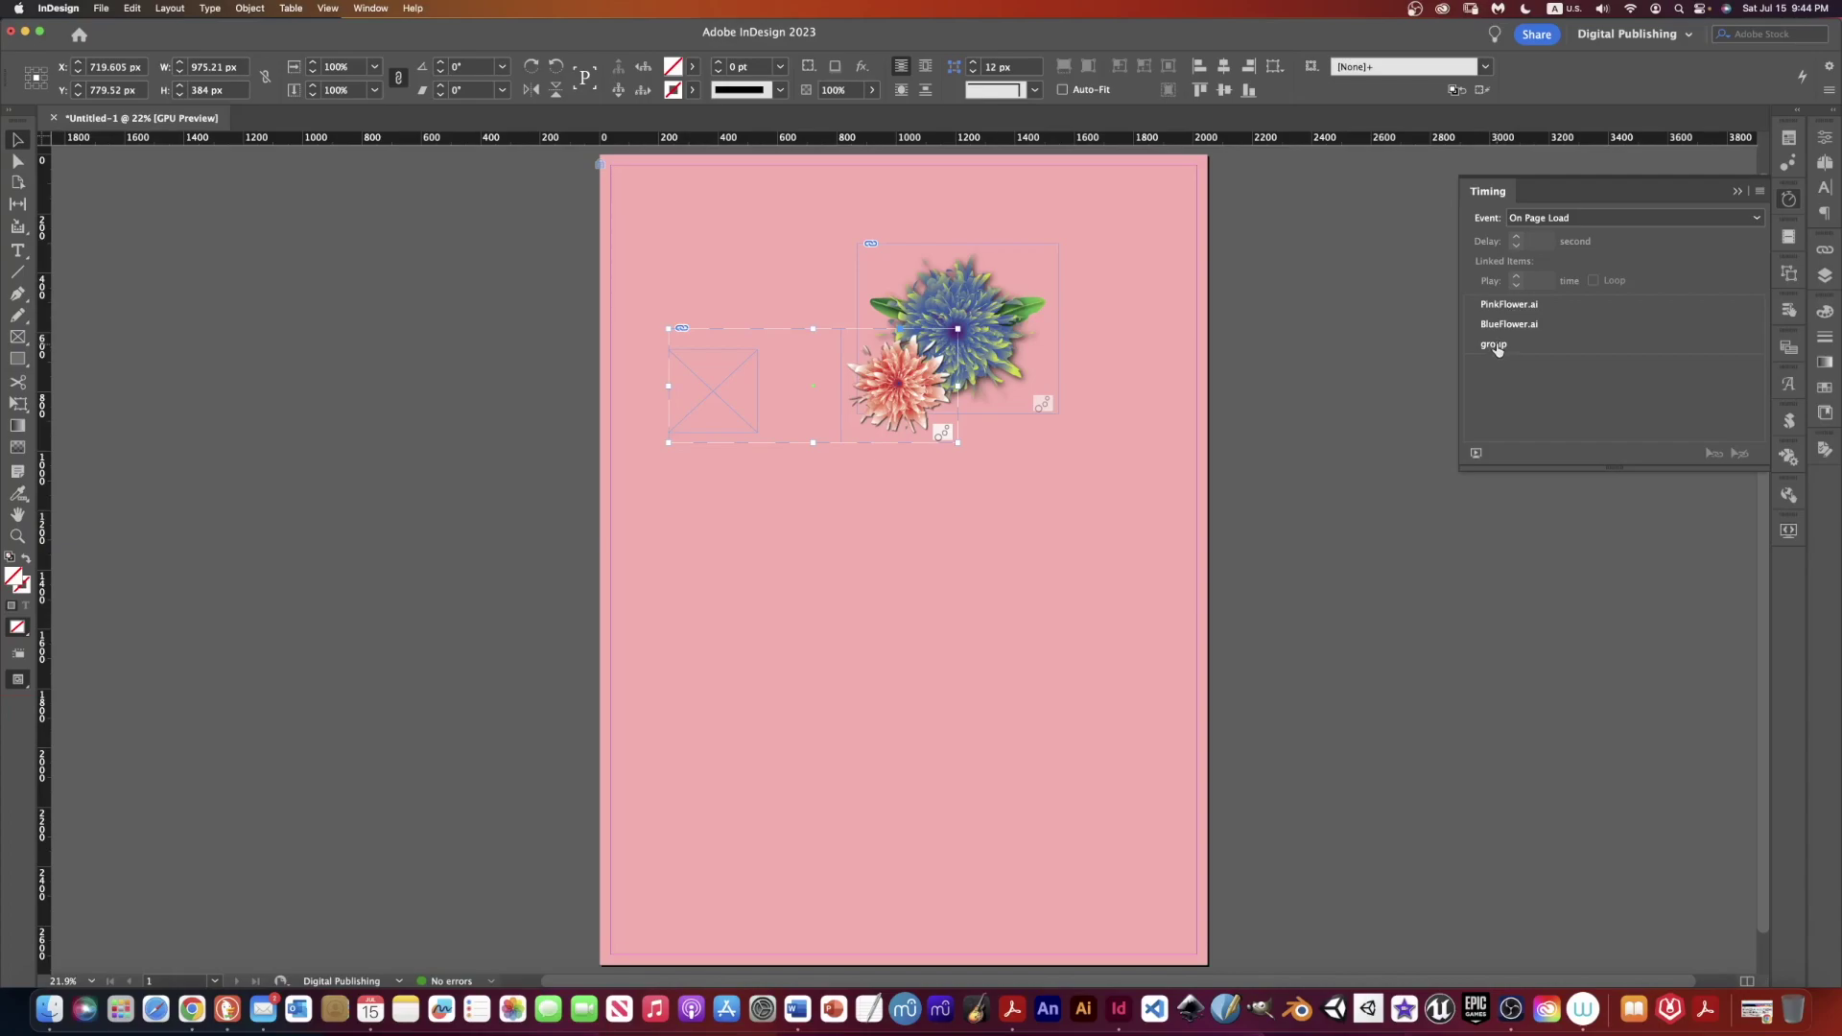
left_click_drag(1497, 349, 1502, 300)
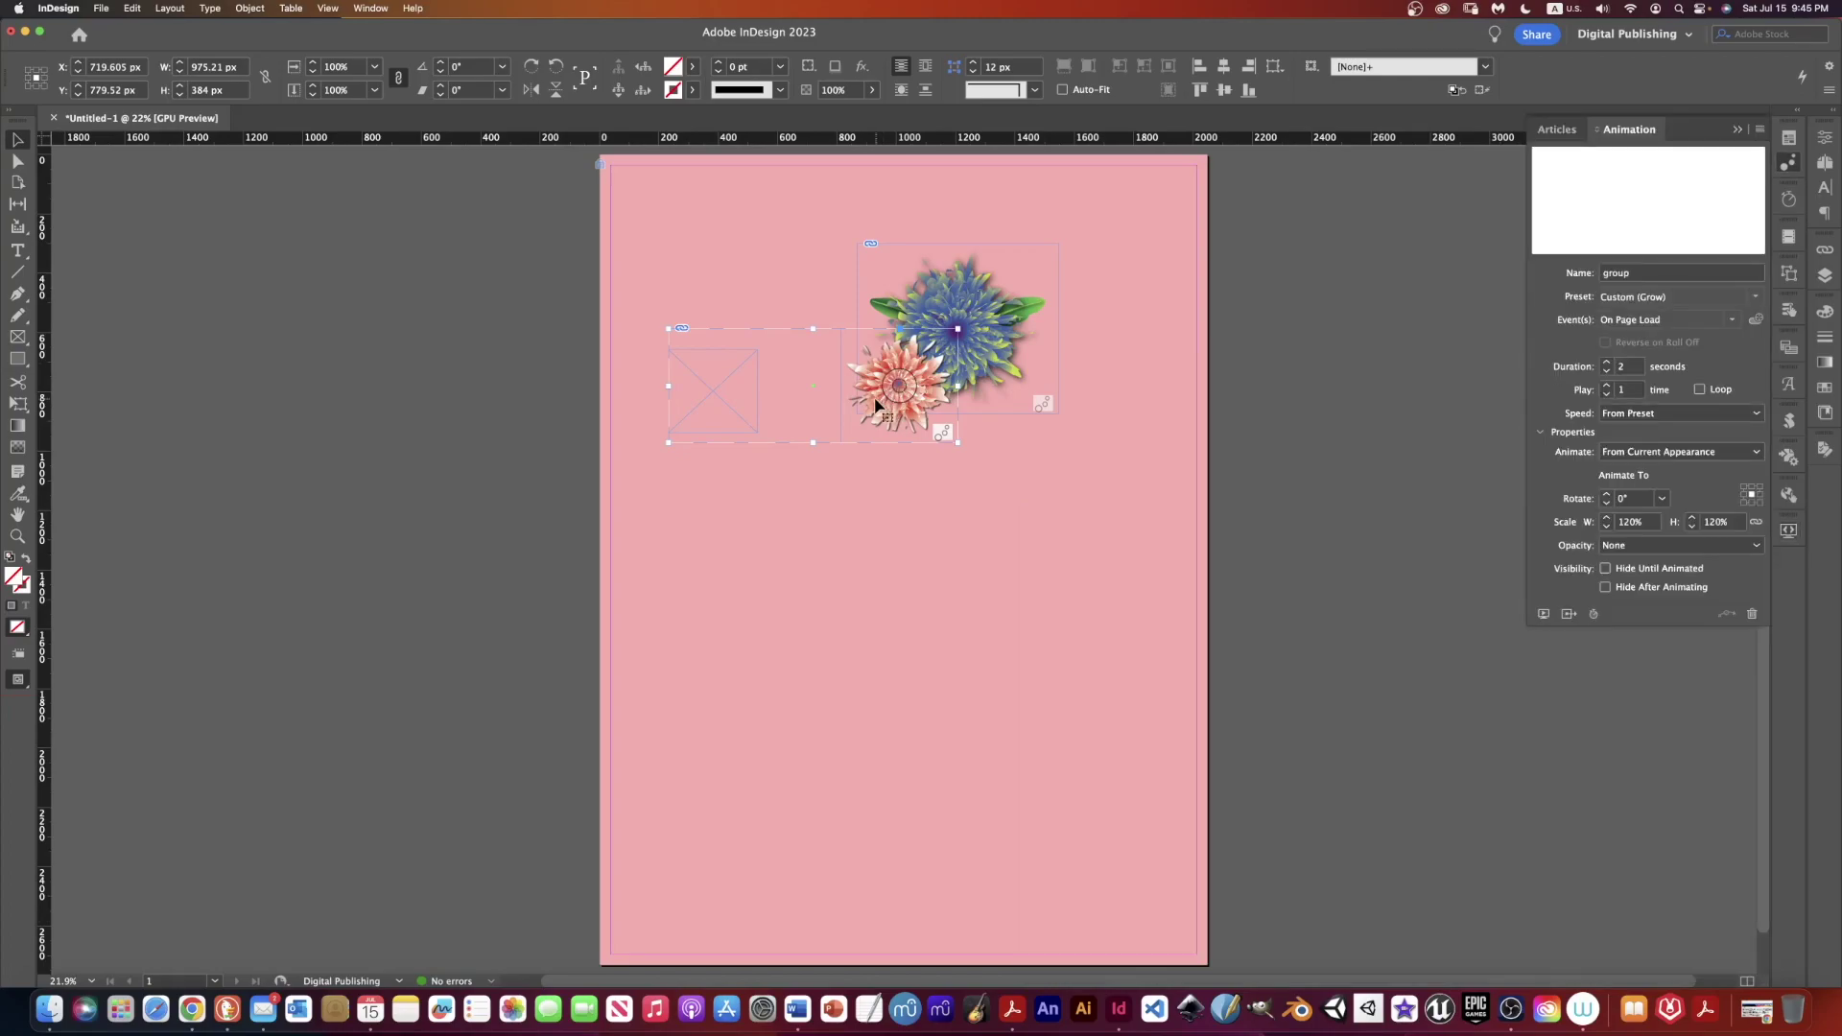
- Move the group about 120 px left and 58 px down, preview the page, and nudge the group slightly up and right
left_click_drag(875, 403, 846, 420)
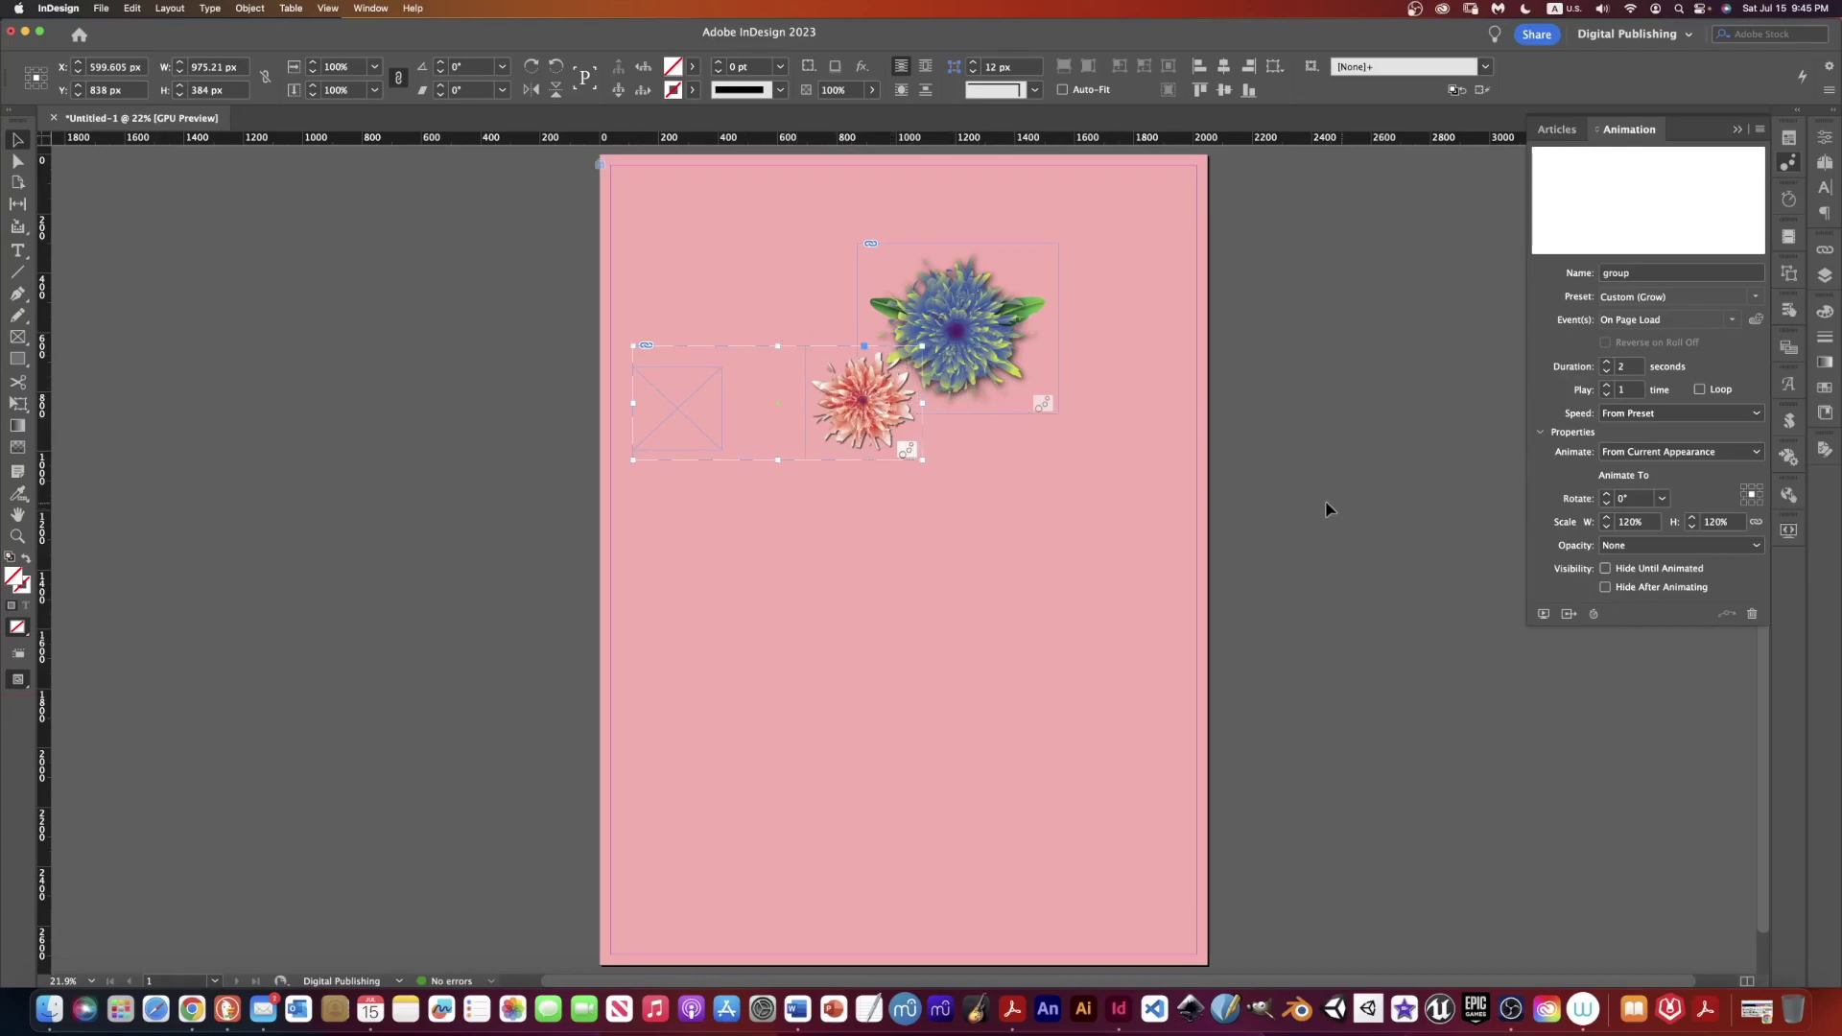
left_click(1789, 529)
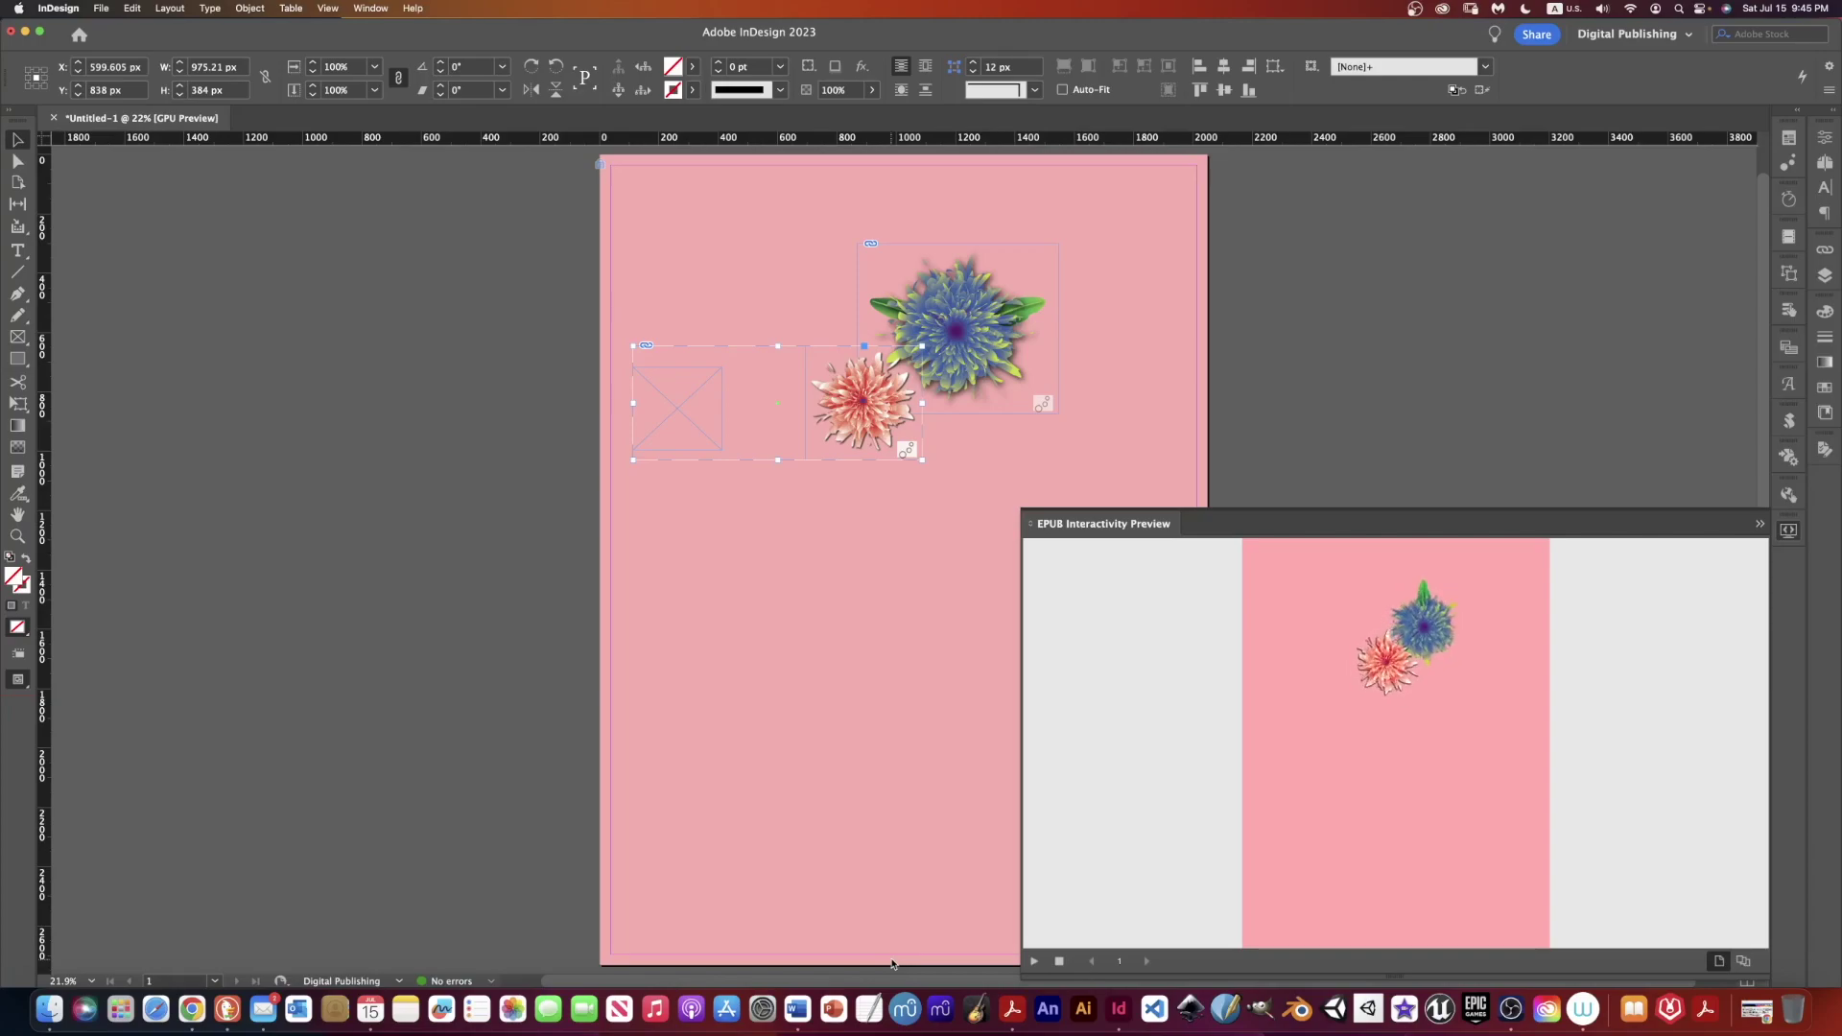
key("shift+Up")
key("shift+Right")
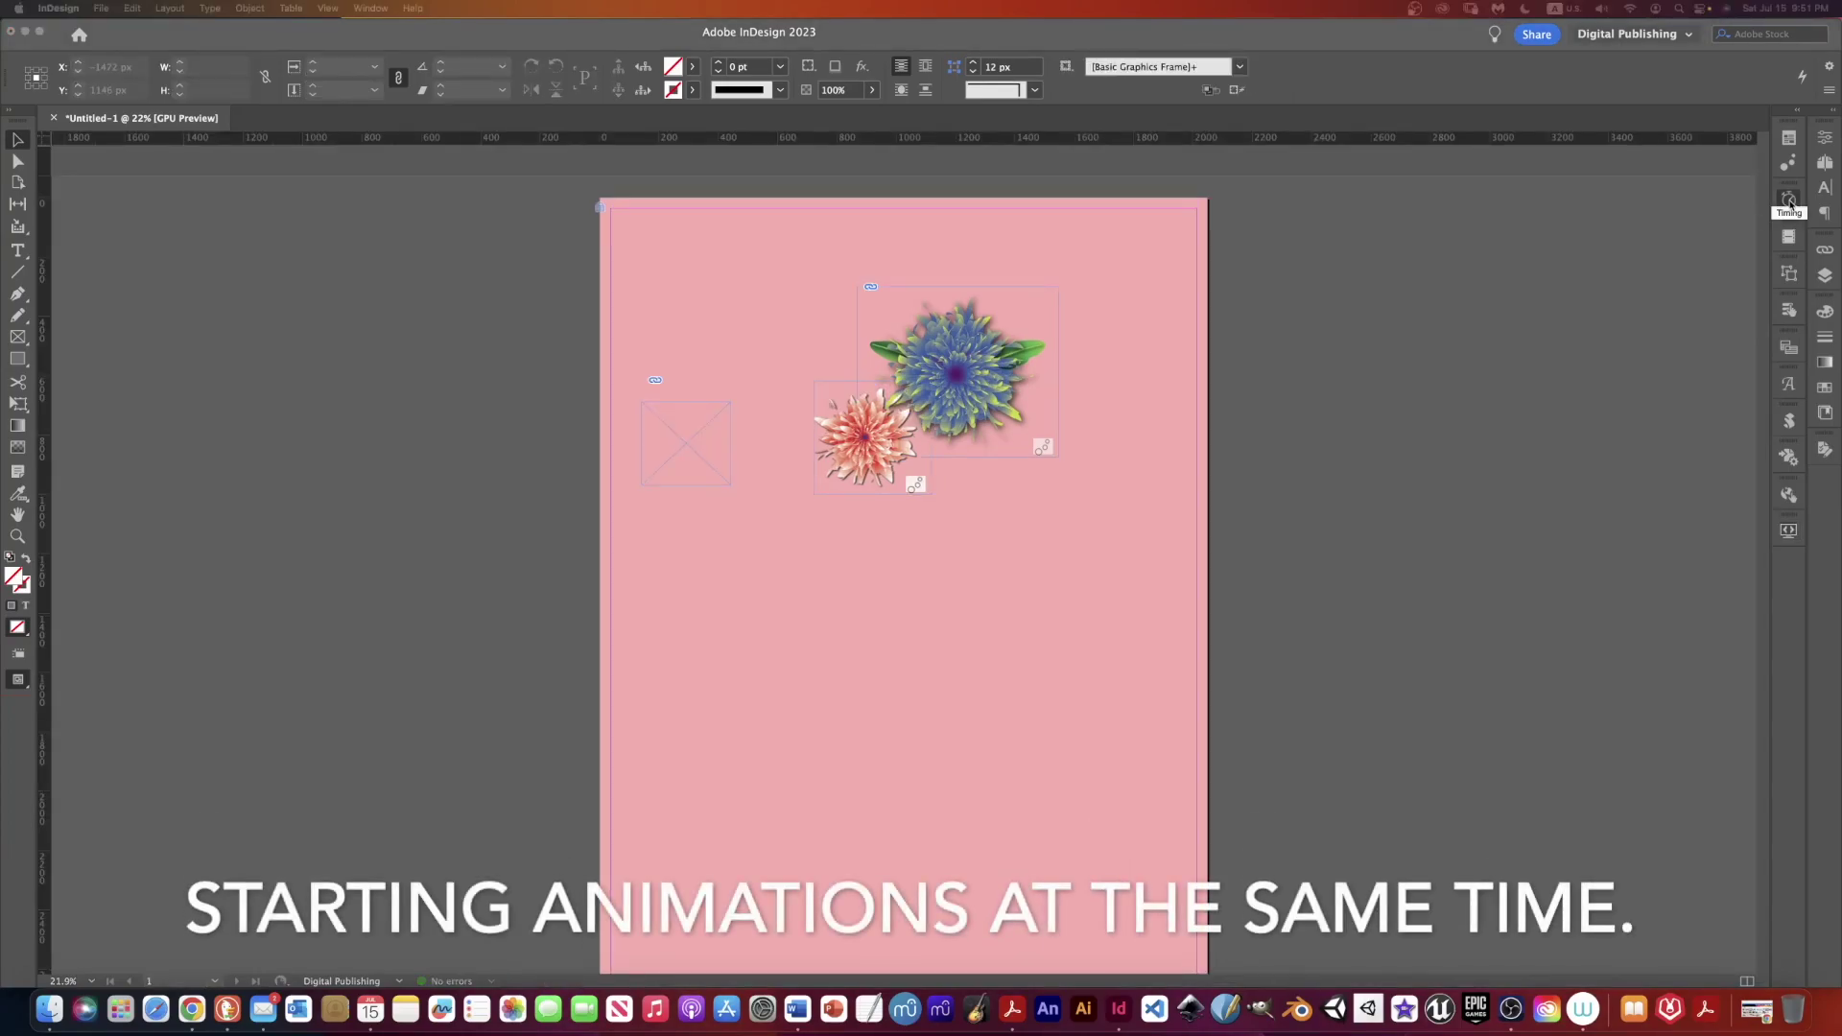
- Set the group, PinkFlower.ai and BlueFlower.ai animations to play together on page load, and preview the page
left_click(1789, 199)
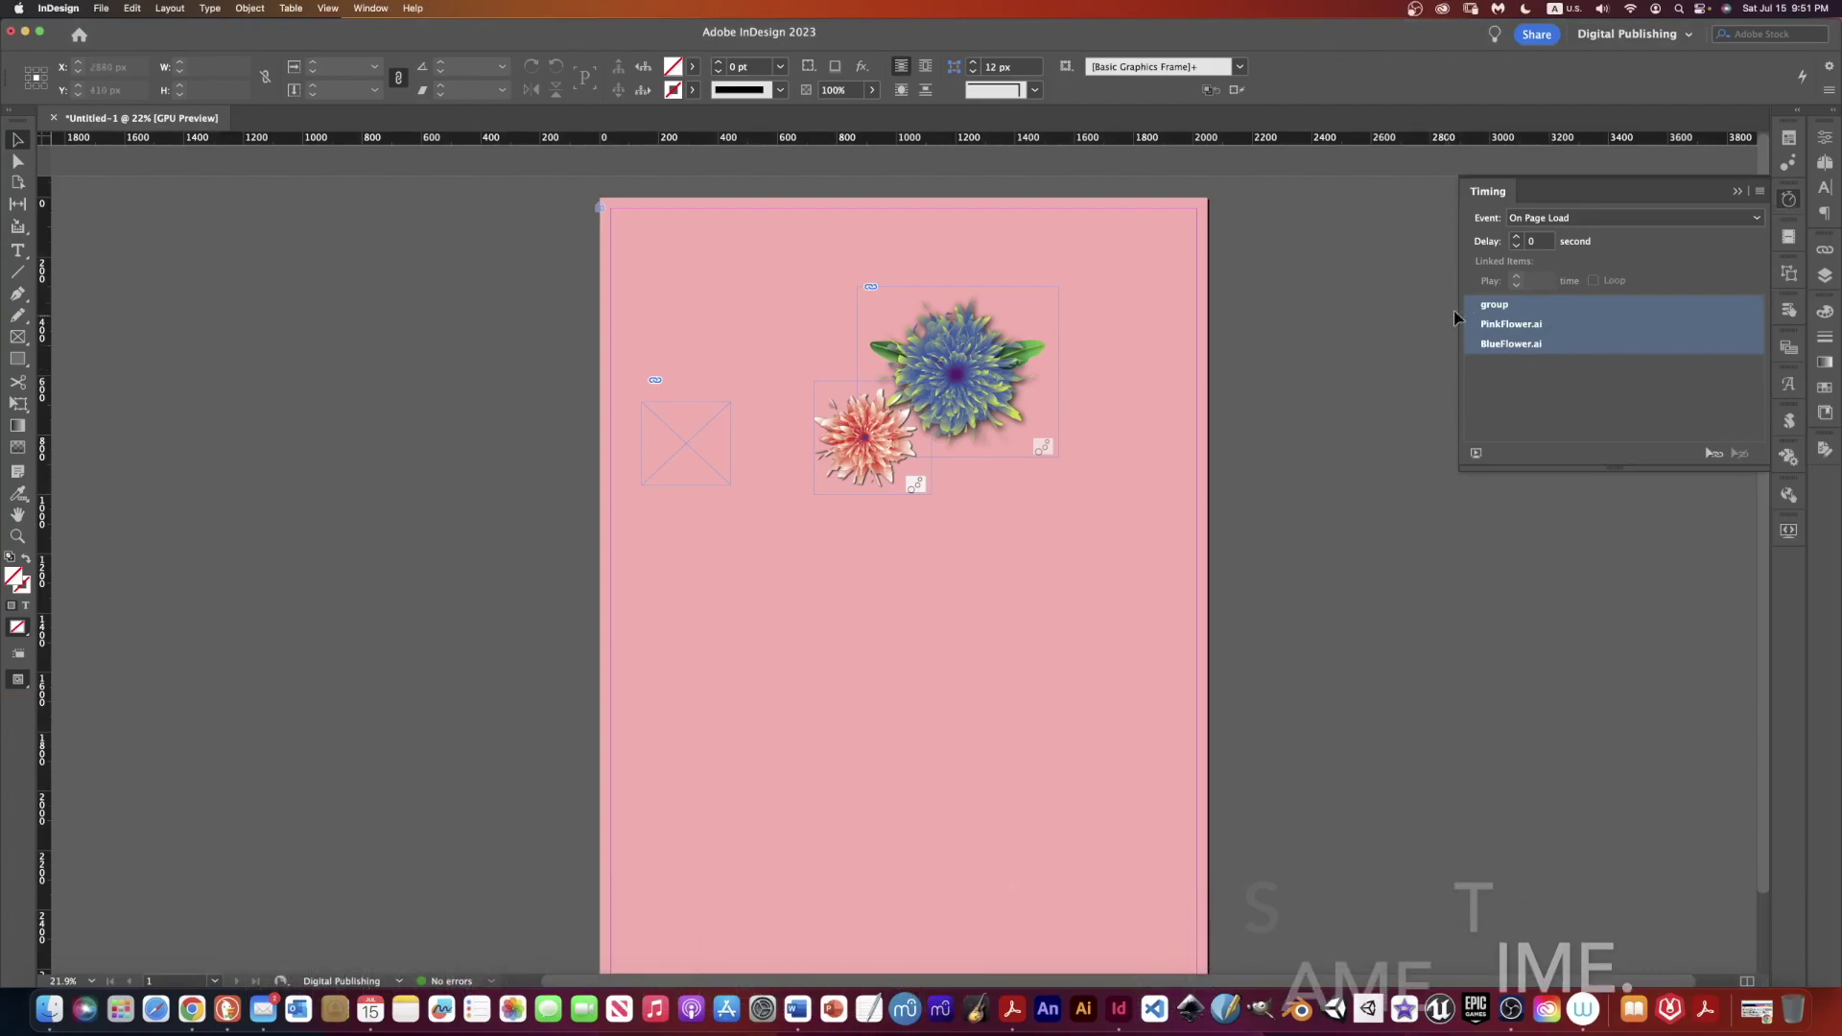
left_click(1535, 401)
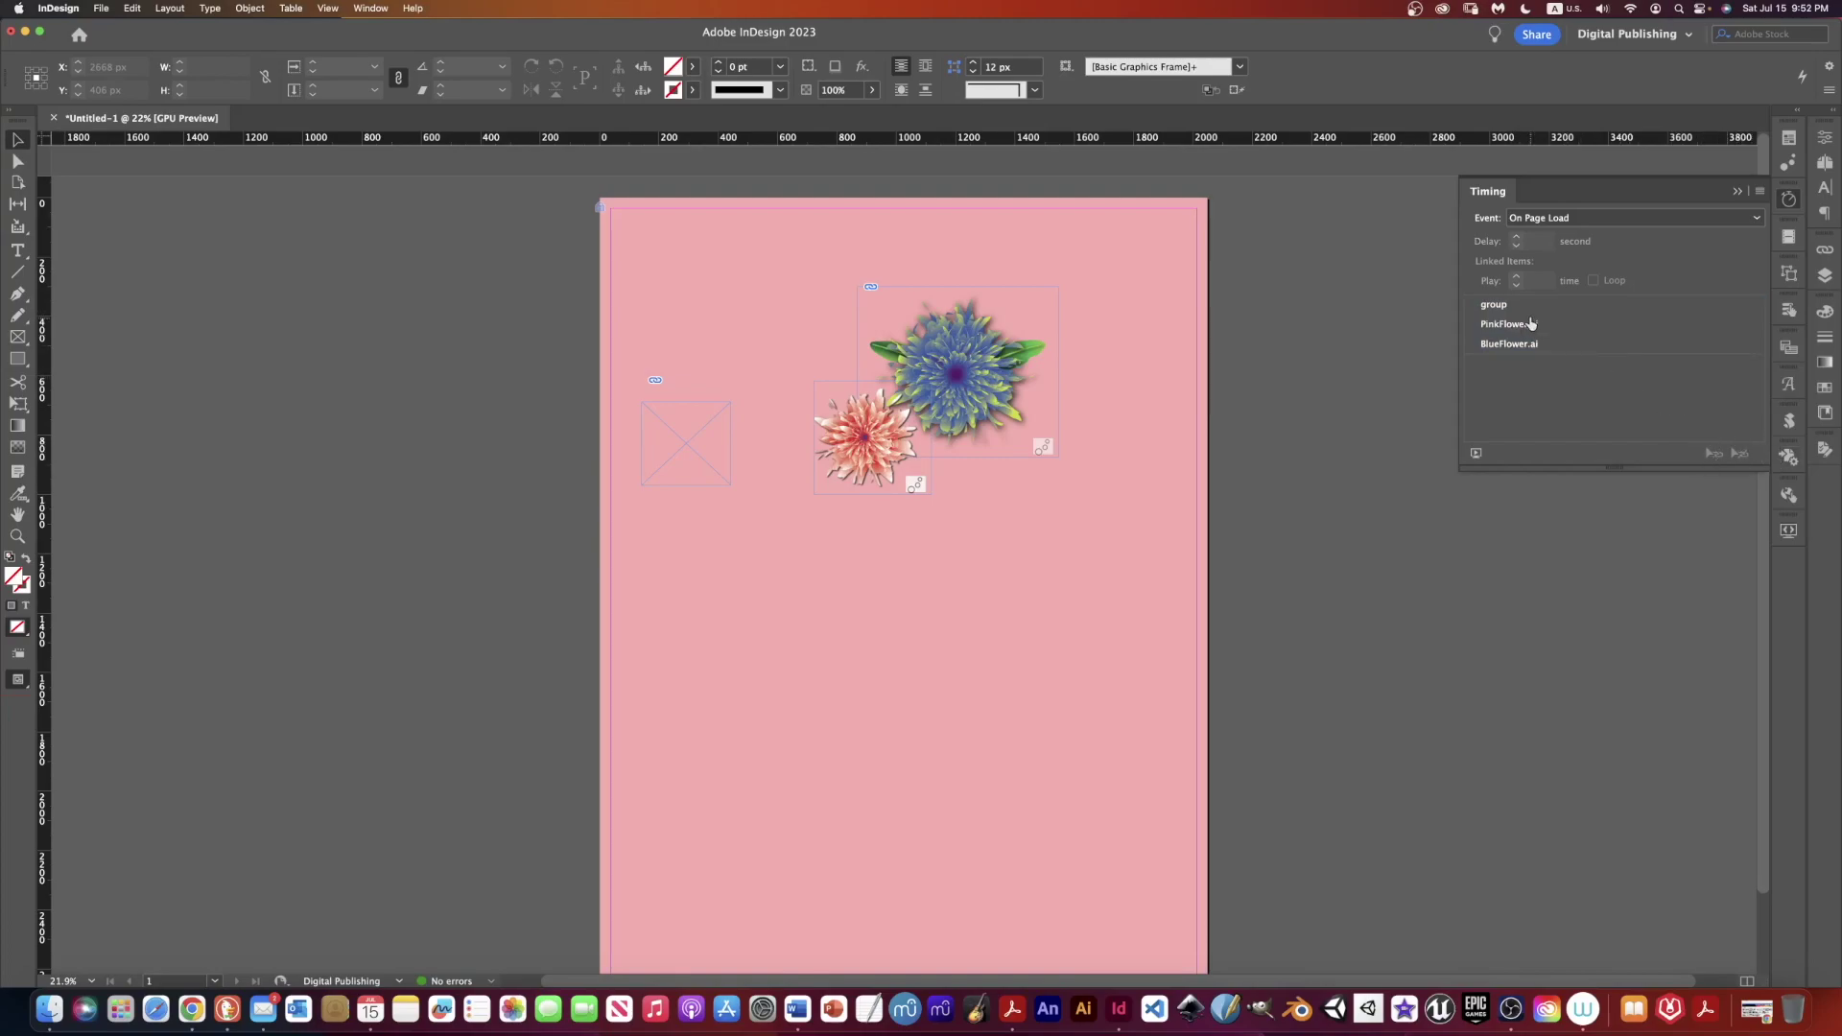
left_click(1496, 304)
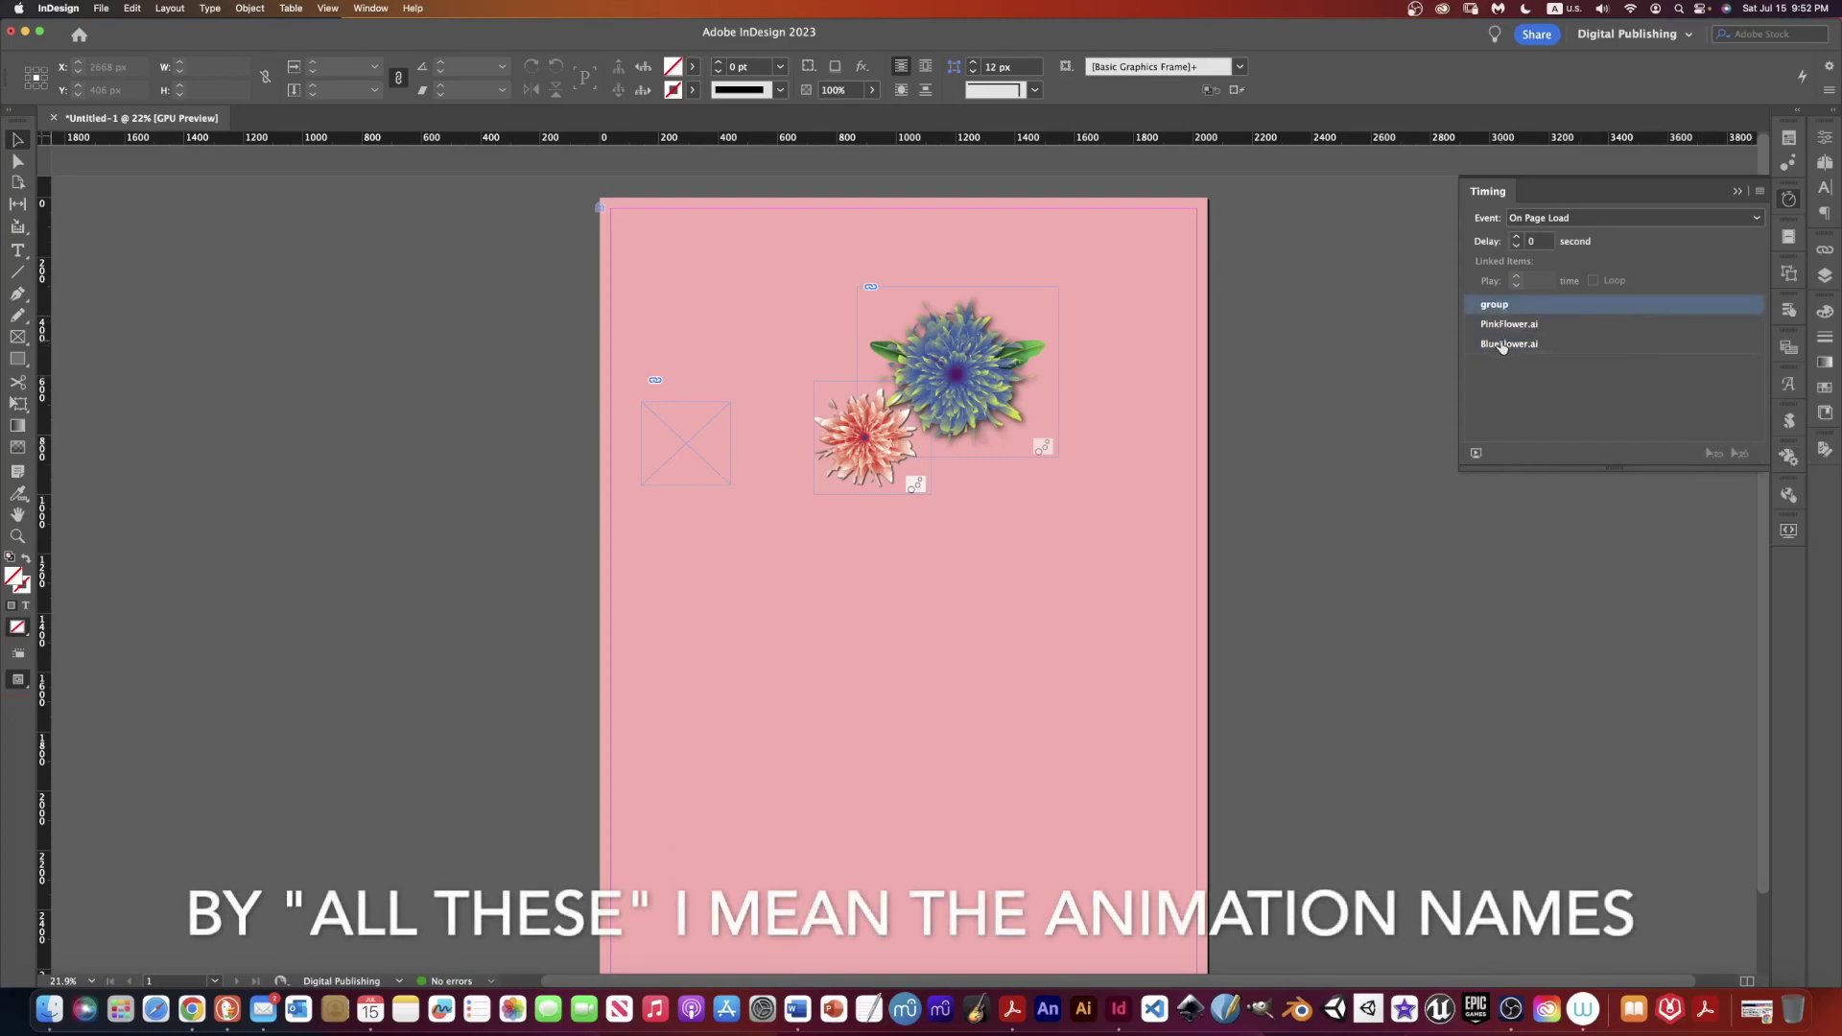
left_click(1502, 346, "shift")
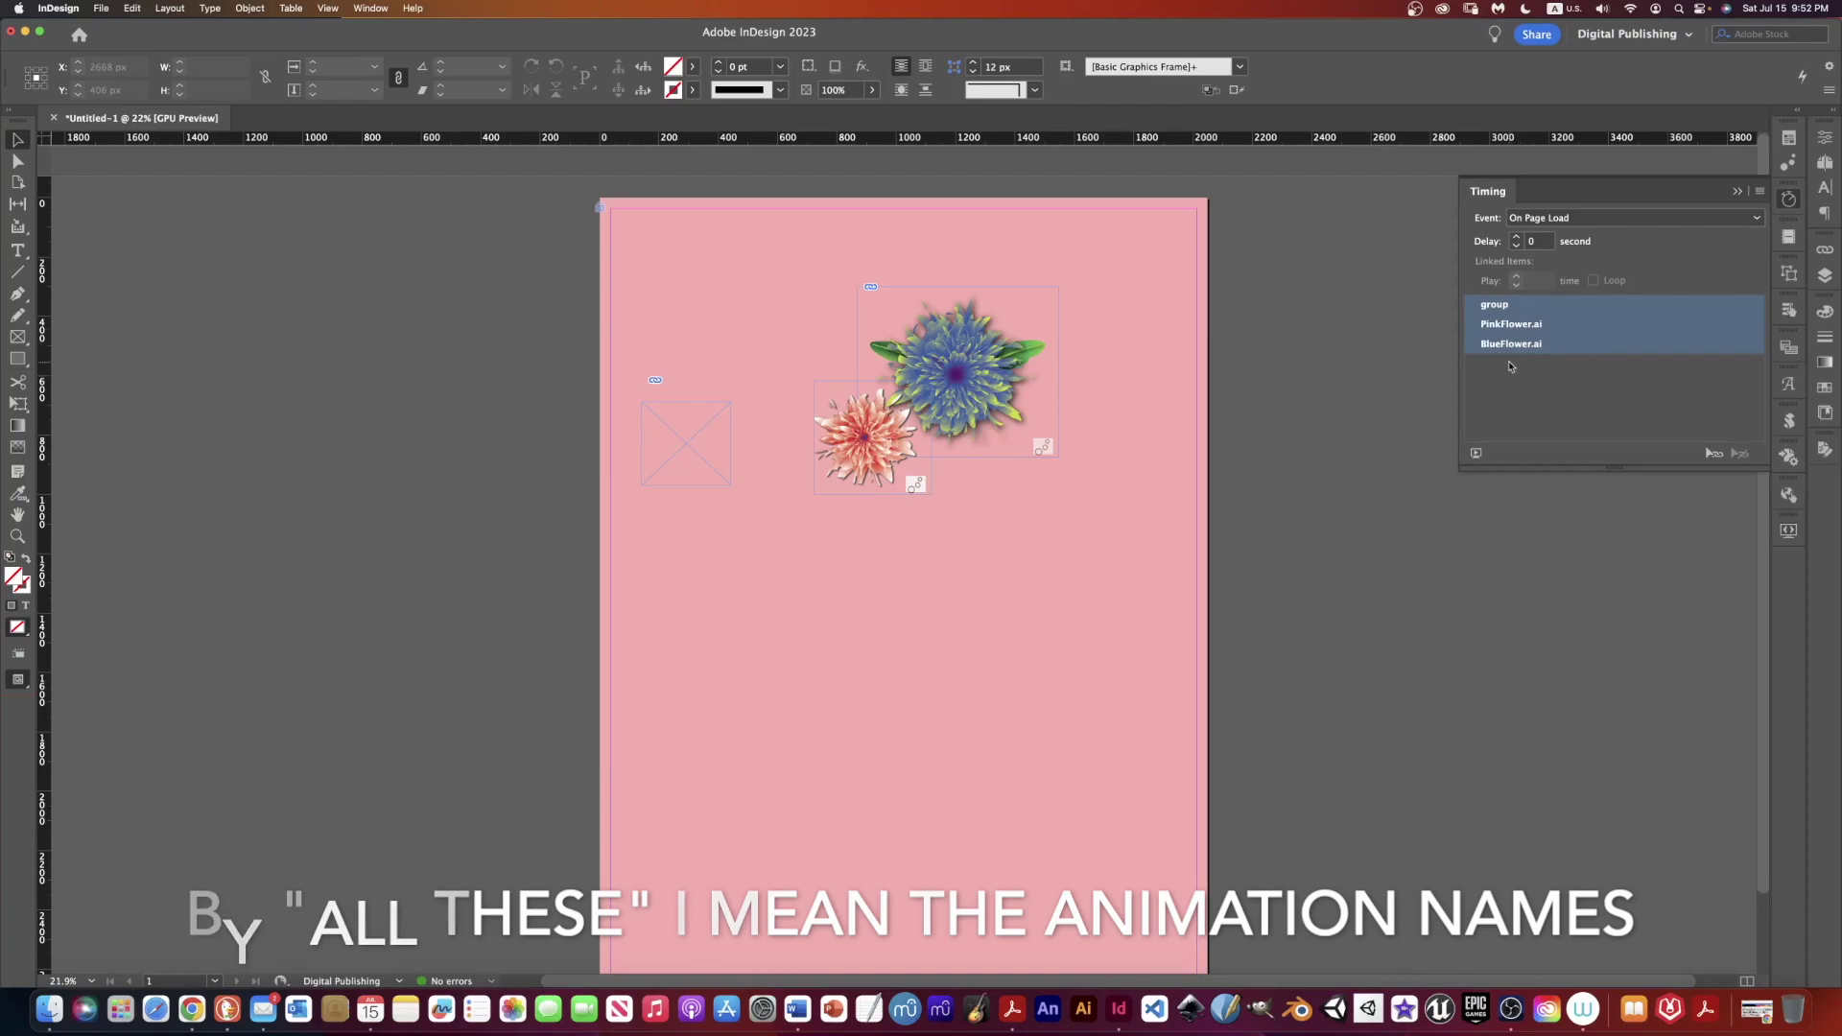
left_click(1713, 455)
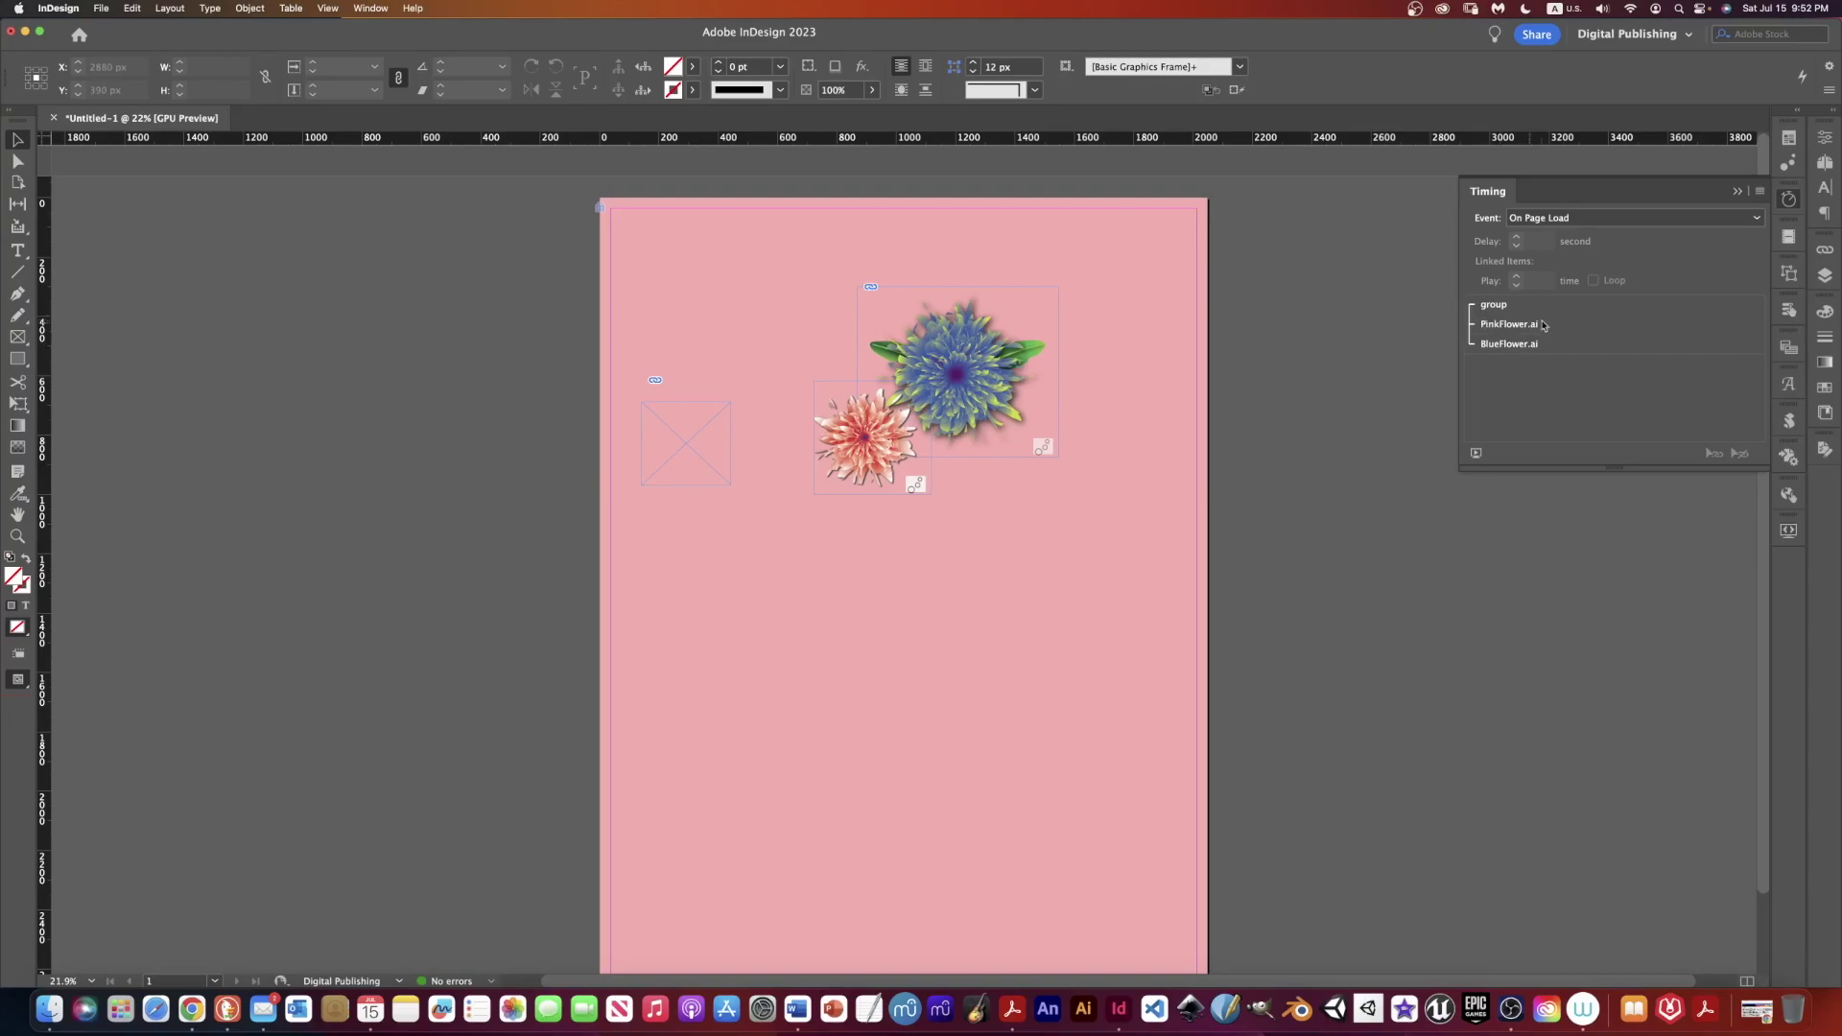
left_click(1476, 453)
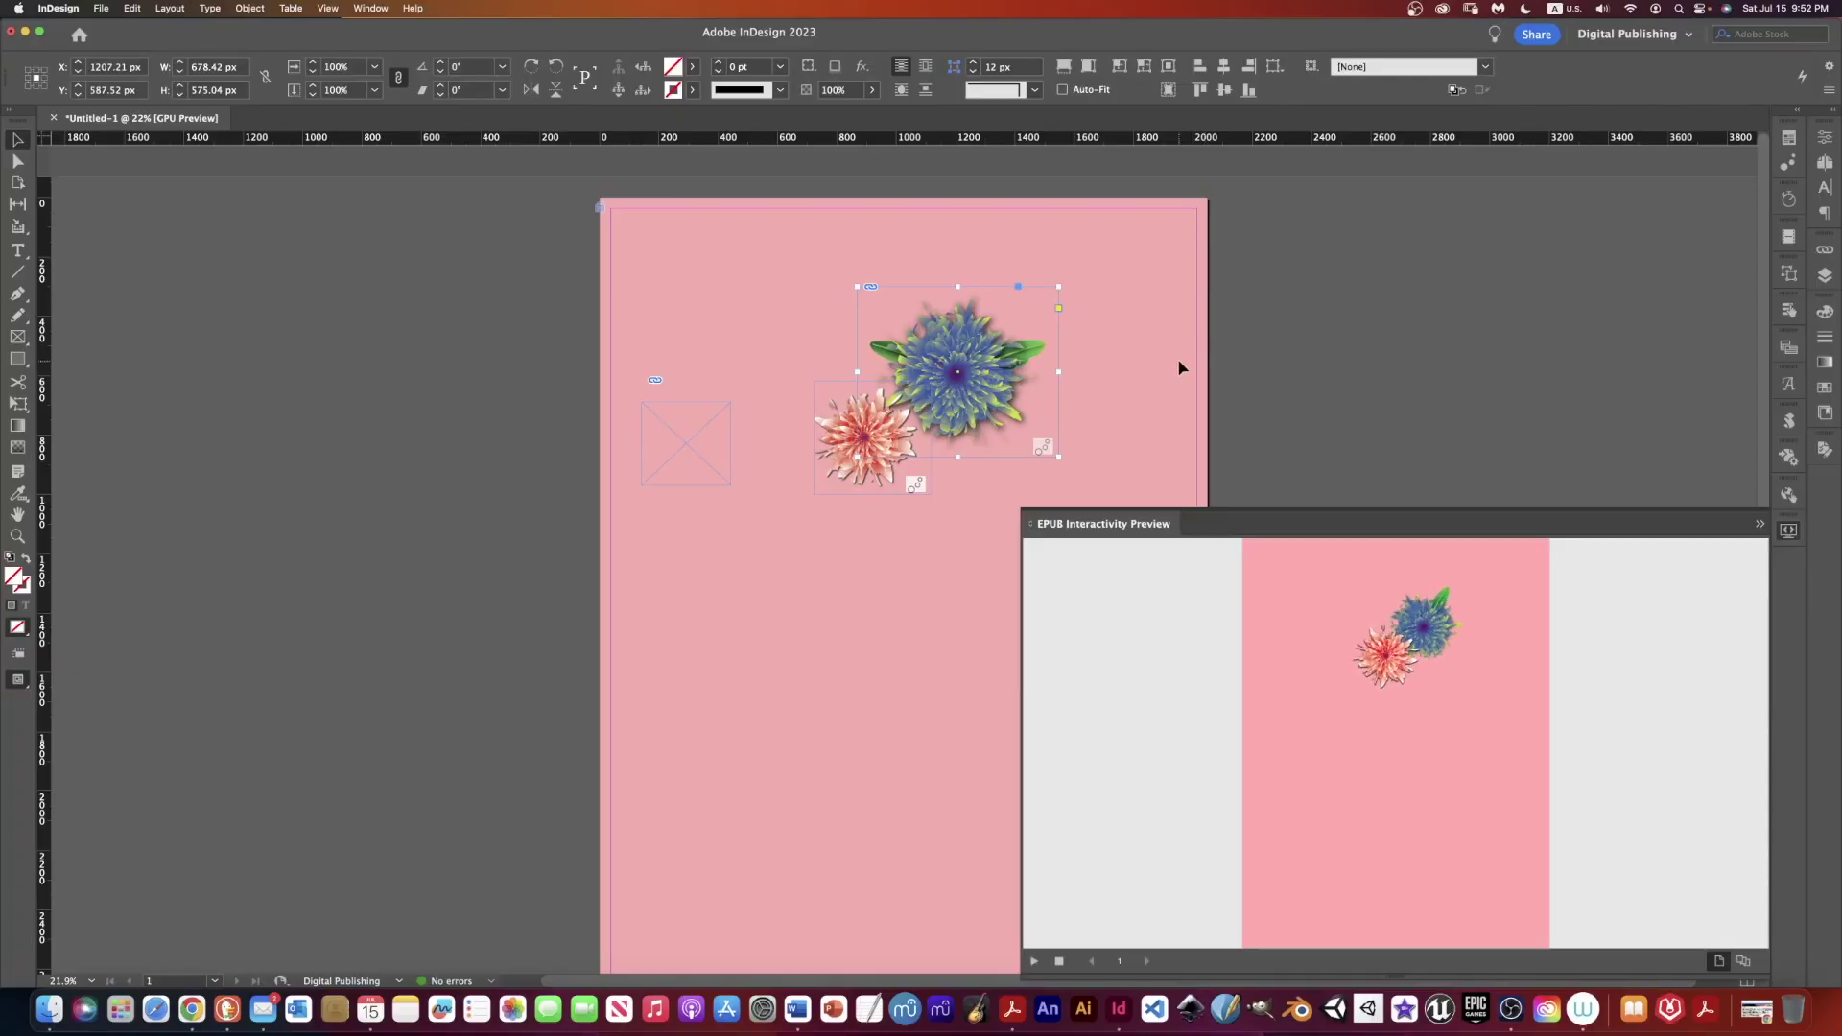
- Draw an empty frame about 324 by 284 px to the right of the blue flower and group it with the flower
left_click(1180, 366)
left_click(18, 338)
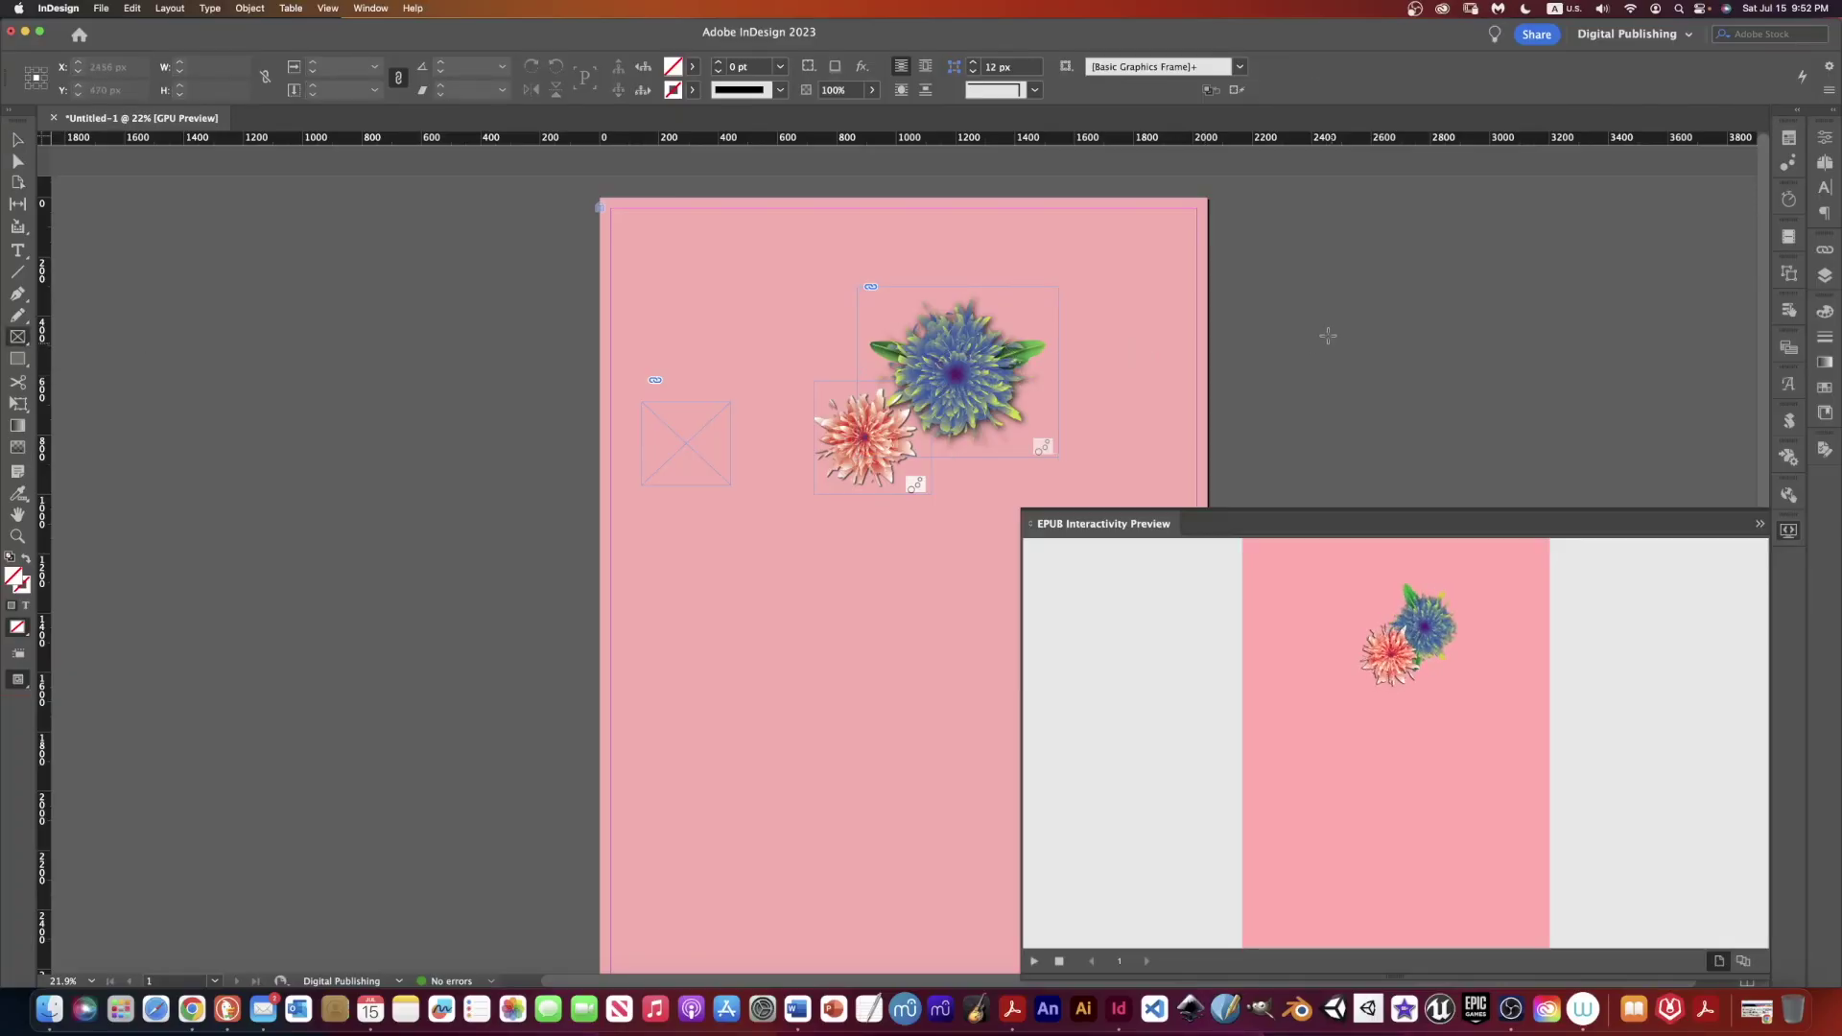
left_click_drag(1122, 303, 1219, 386)
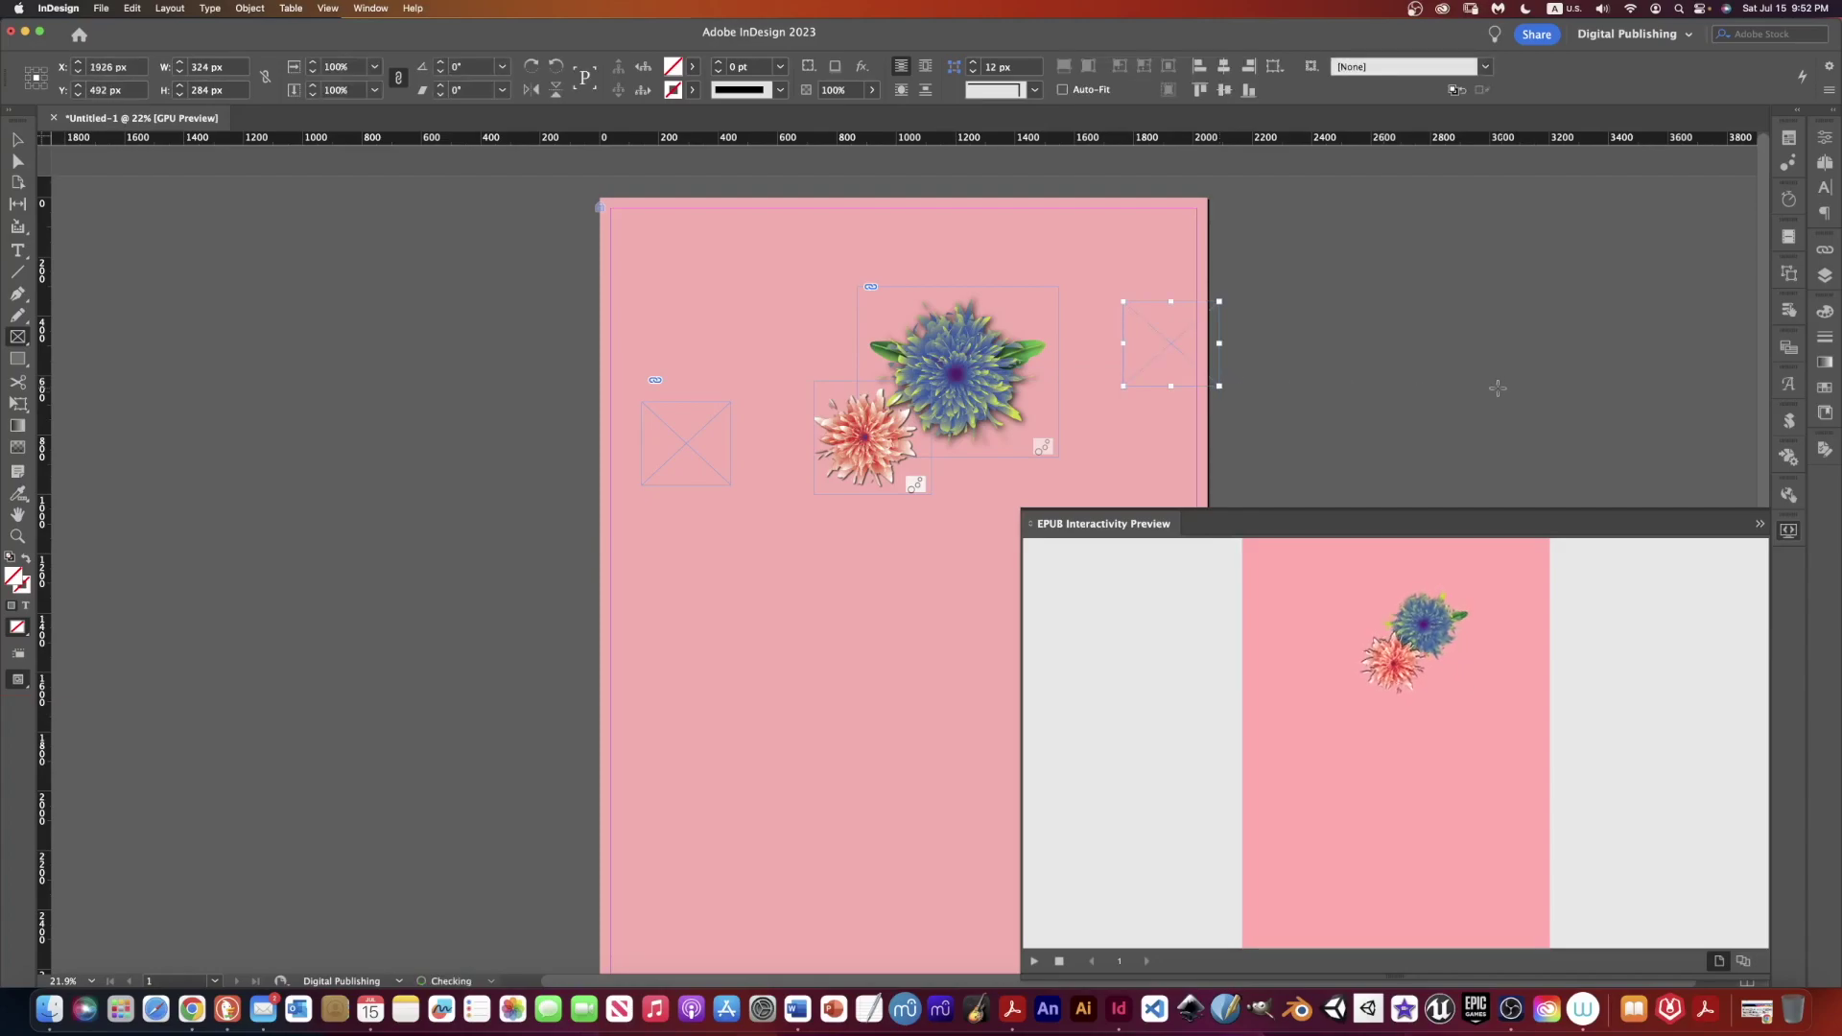
key("v")
left_click(1044, 293, "shift")
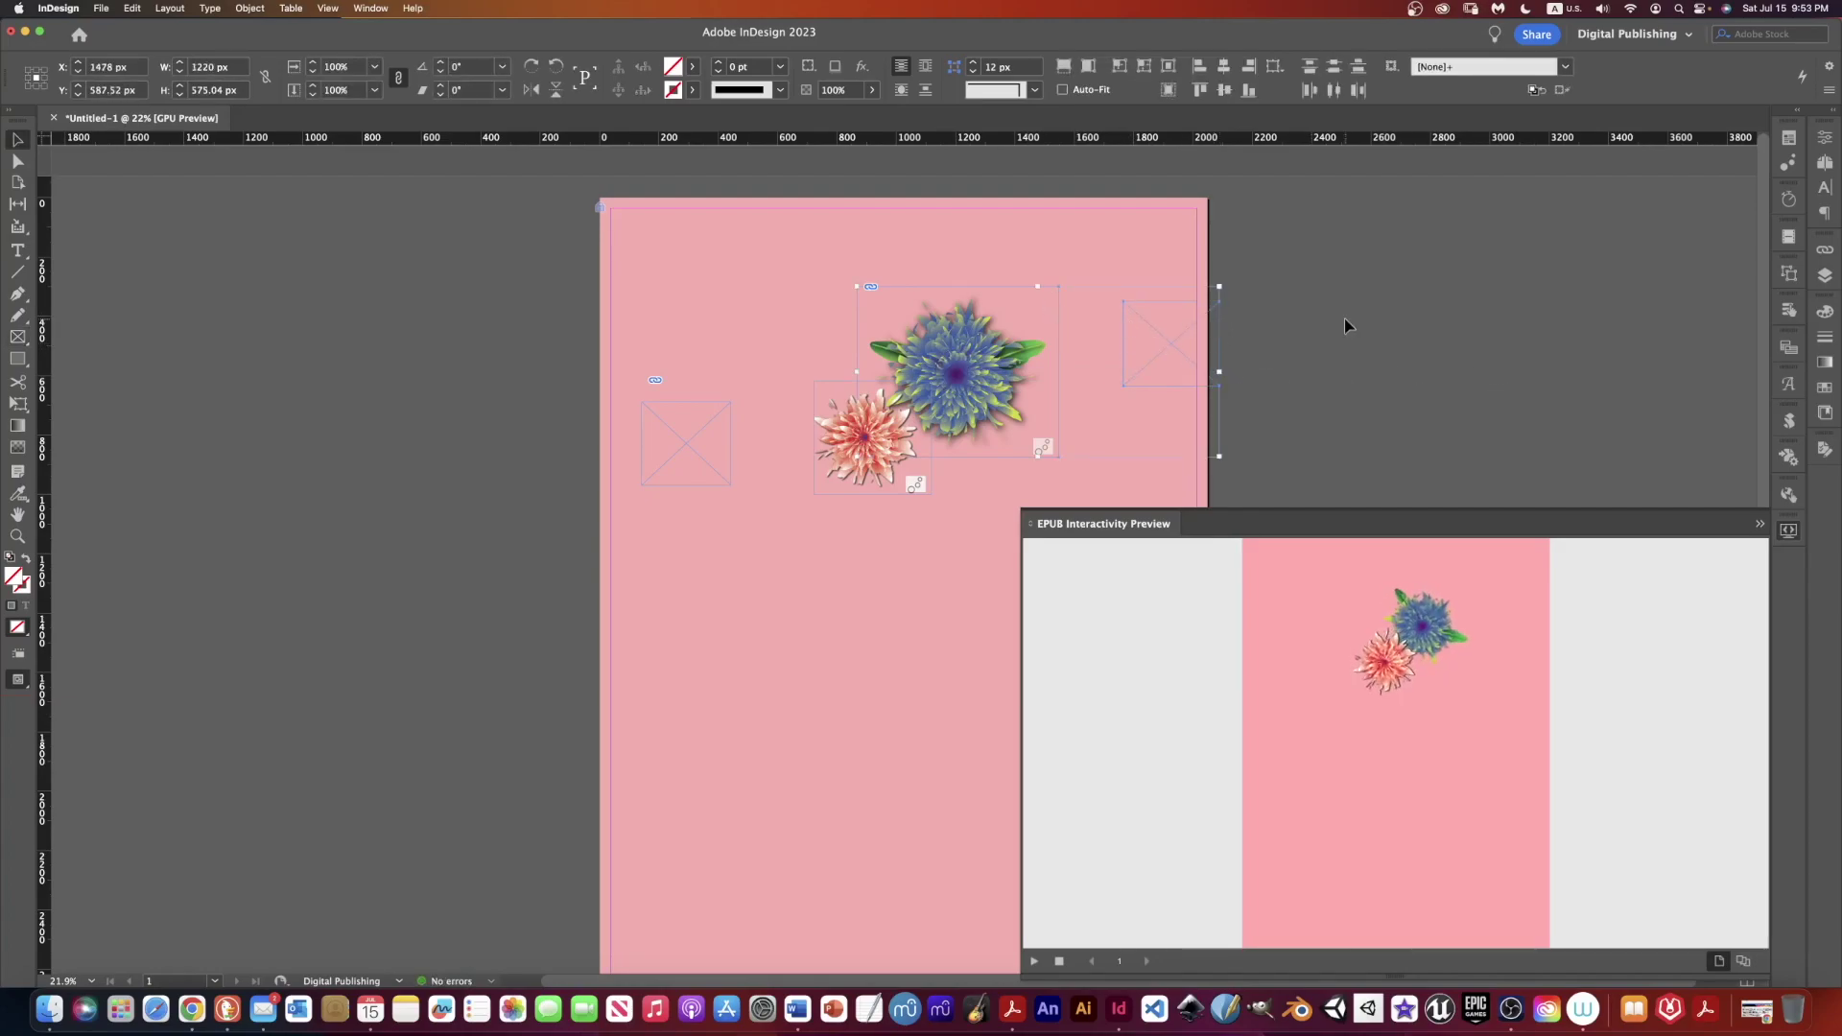
key("super+g")
- Name the new group's animation "Blue Flower group" and apply the Fly in from Top preset with a duration of 1.5 seconds
left_click(1788, 163)
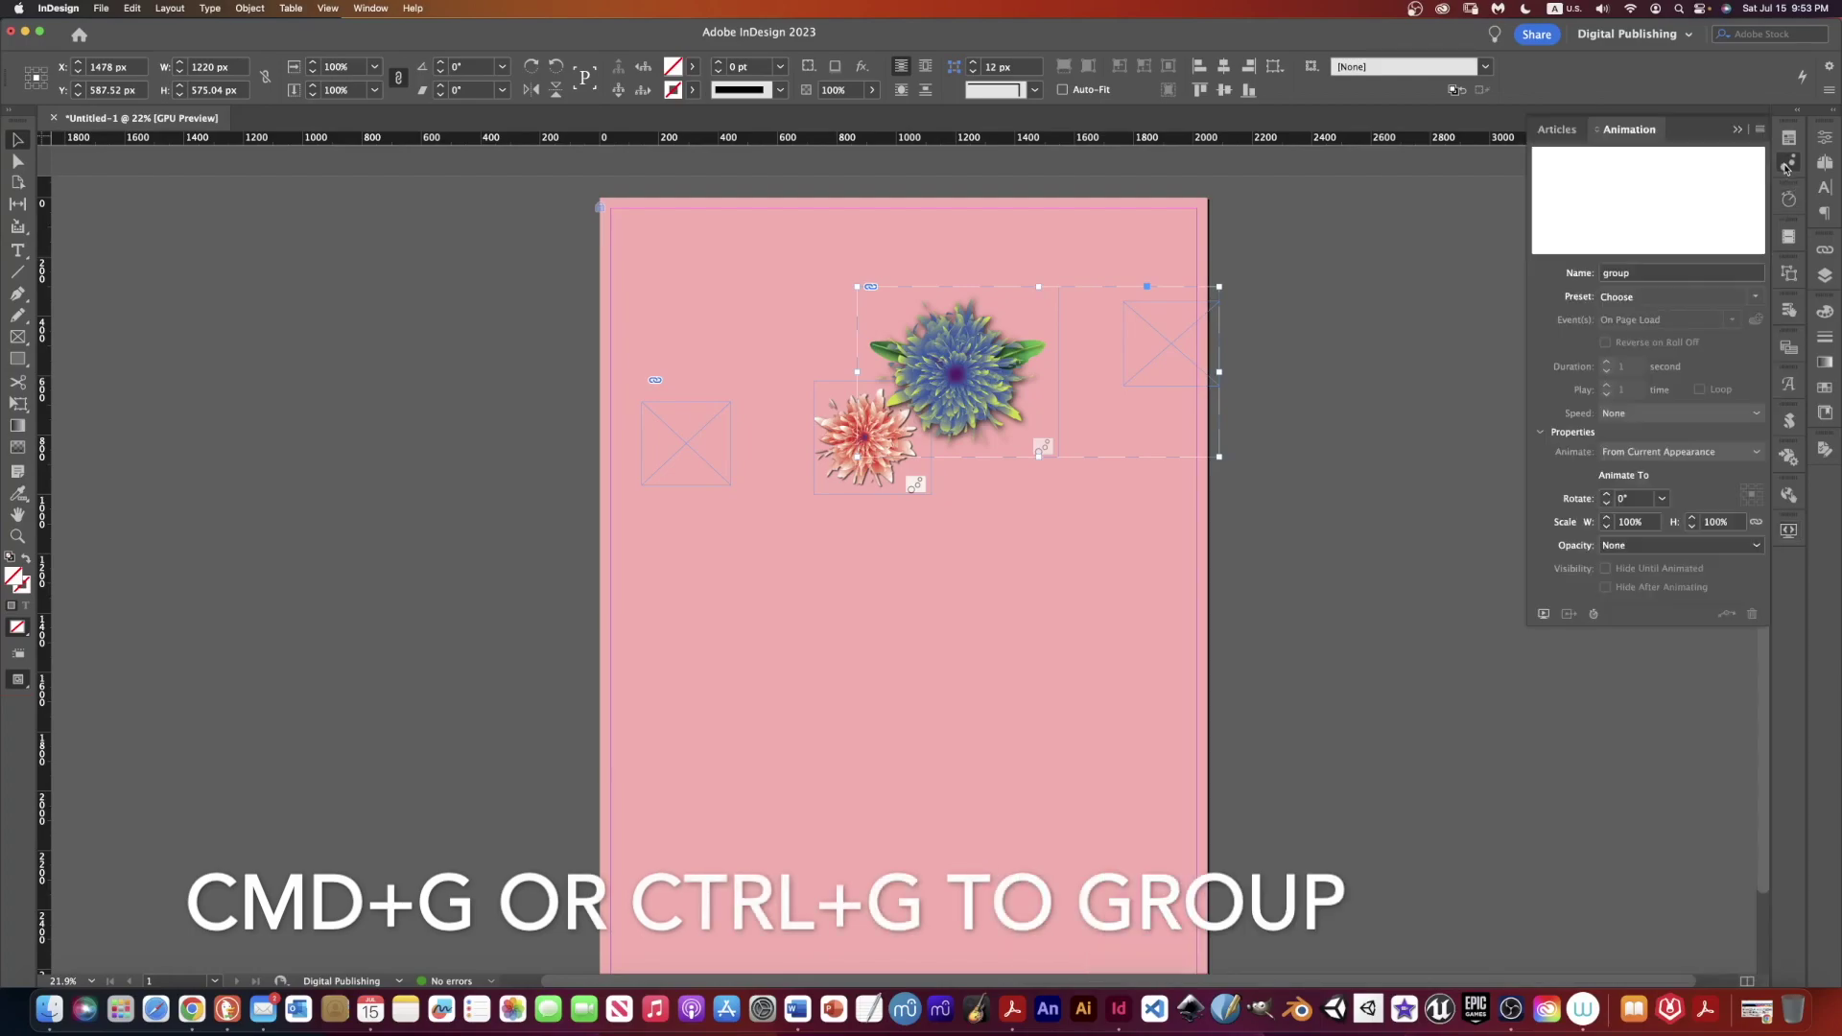
left_click(1602, 274)
type("Blue Flower")
left_click(1755, 297)
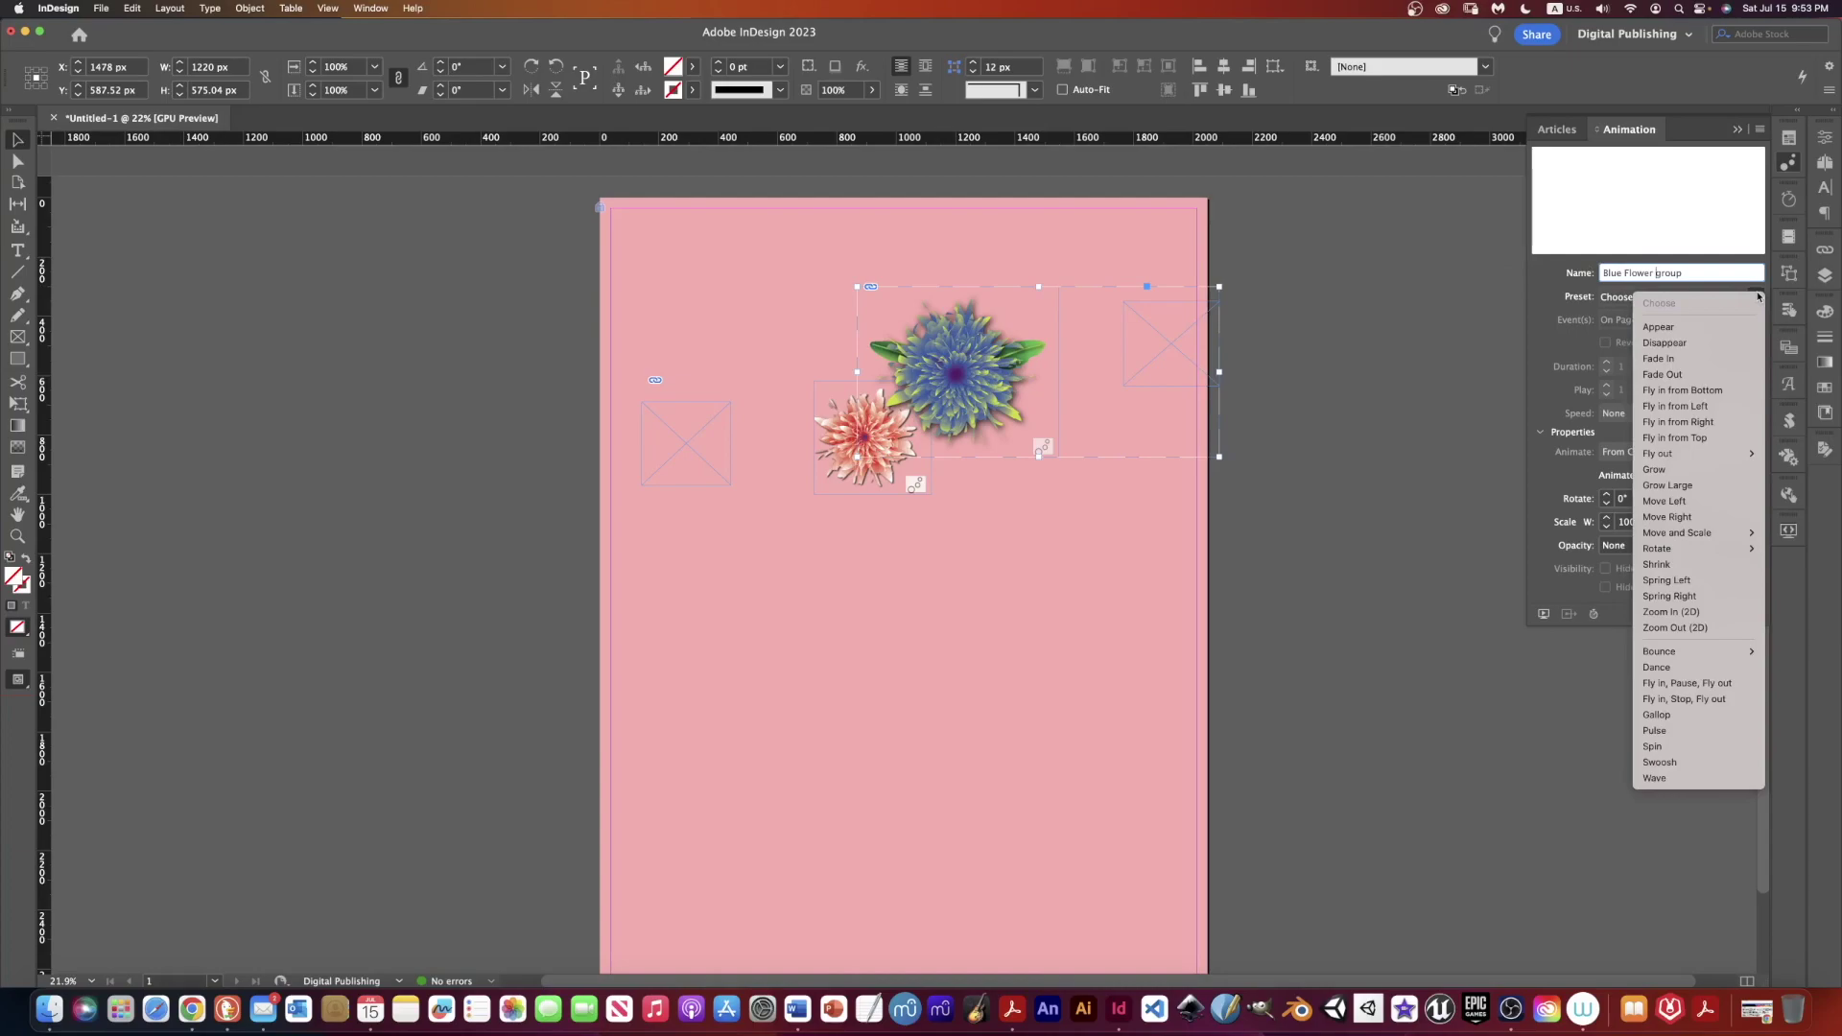
left_click(1710, 441)
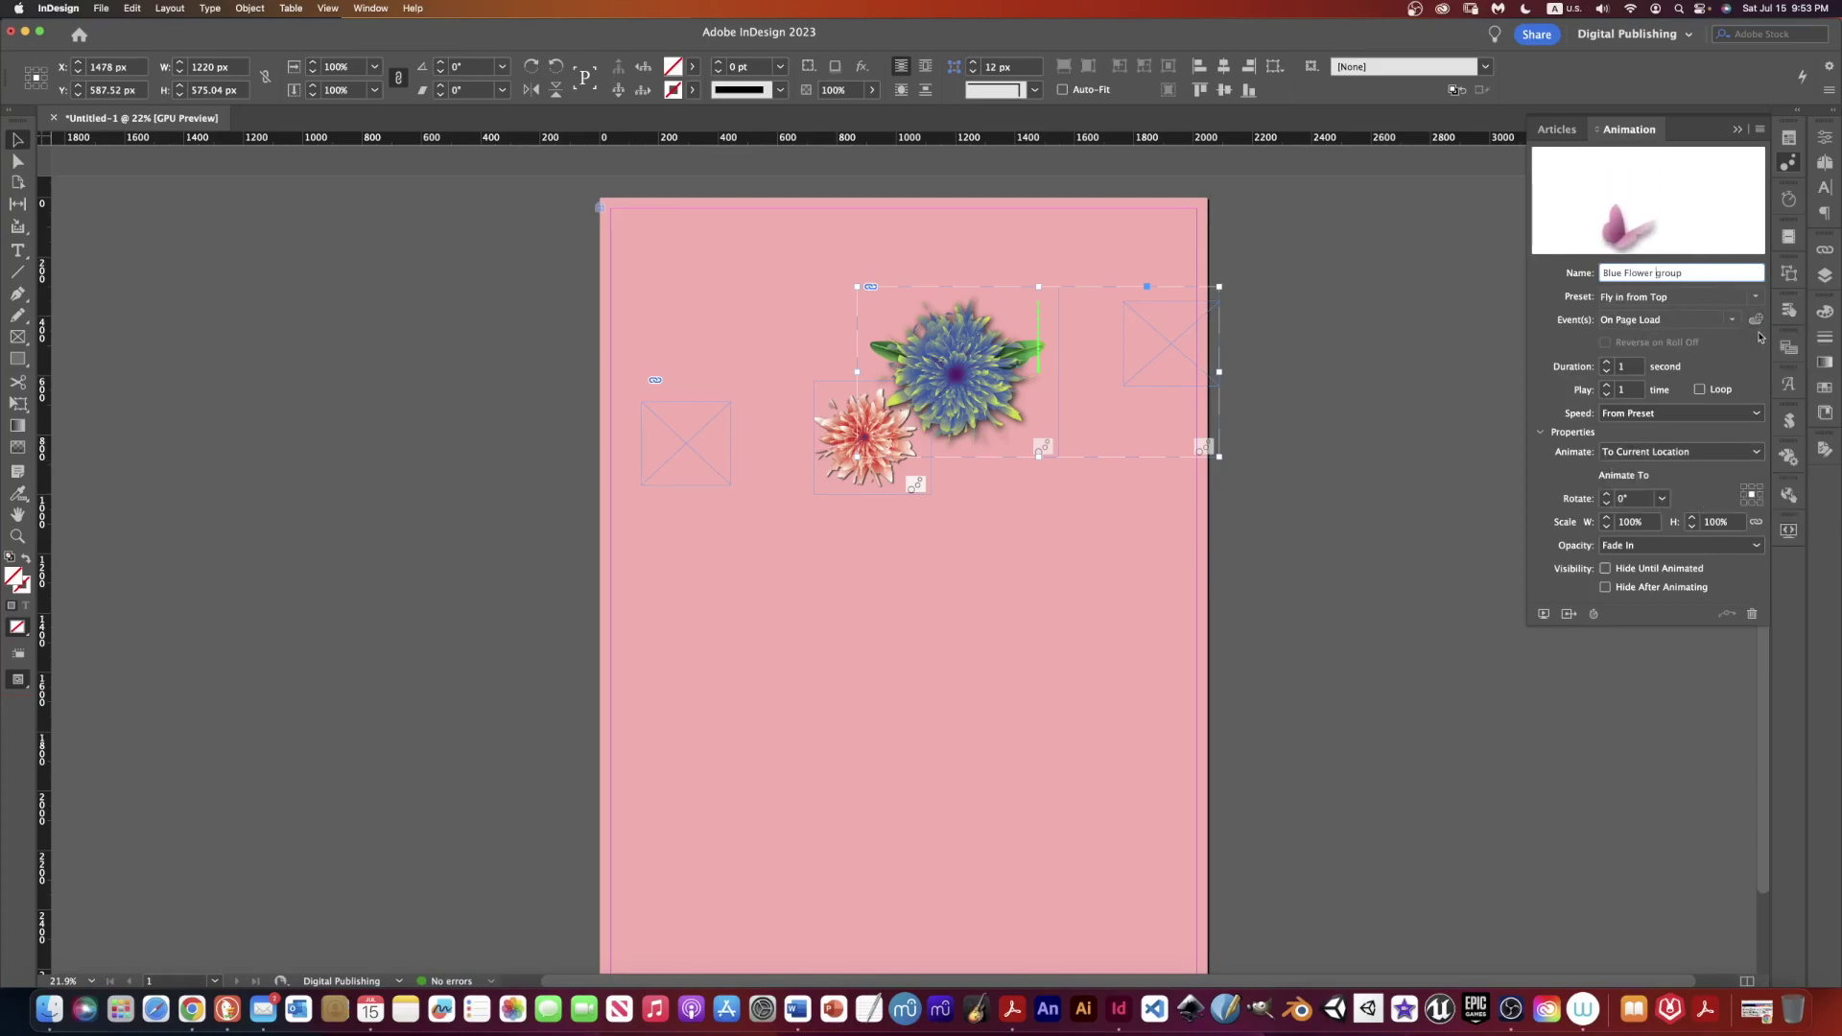
left_click(1606, 364)
left_click(1605, 364)
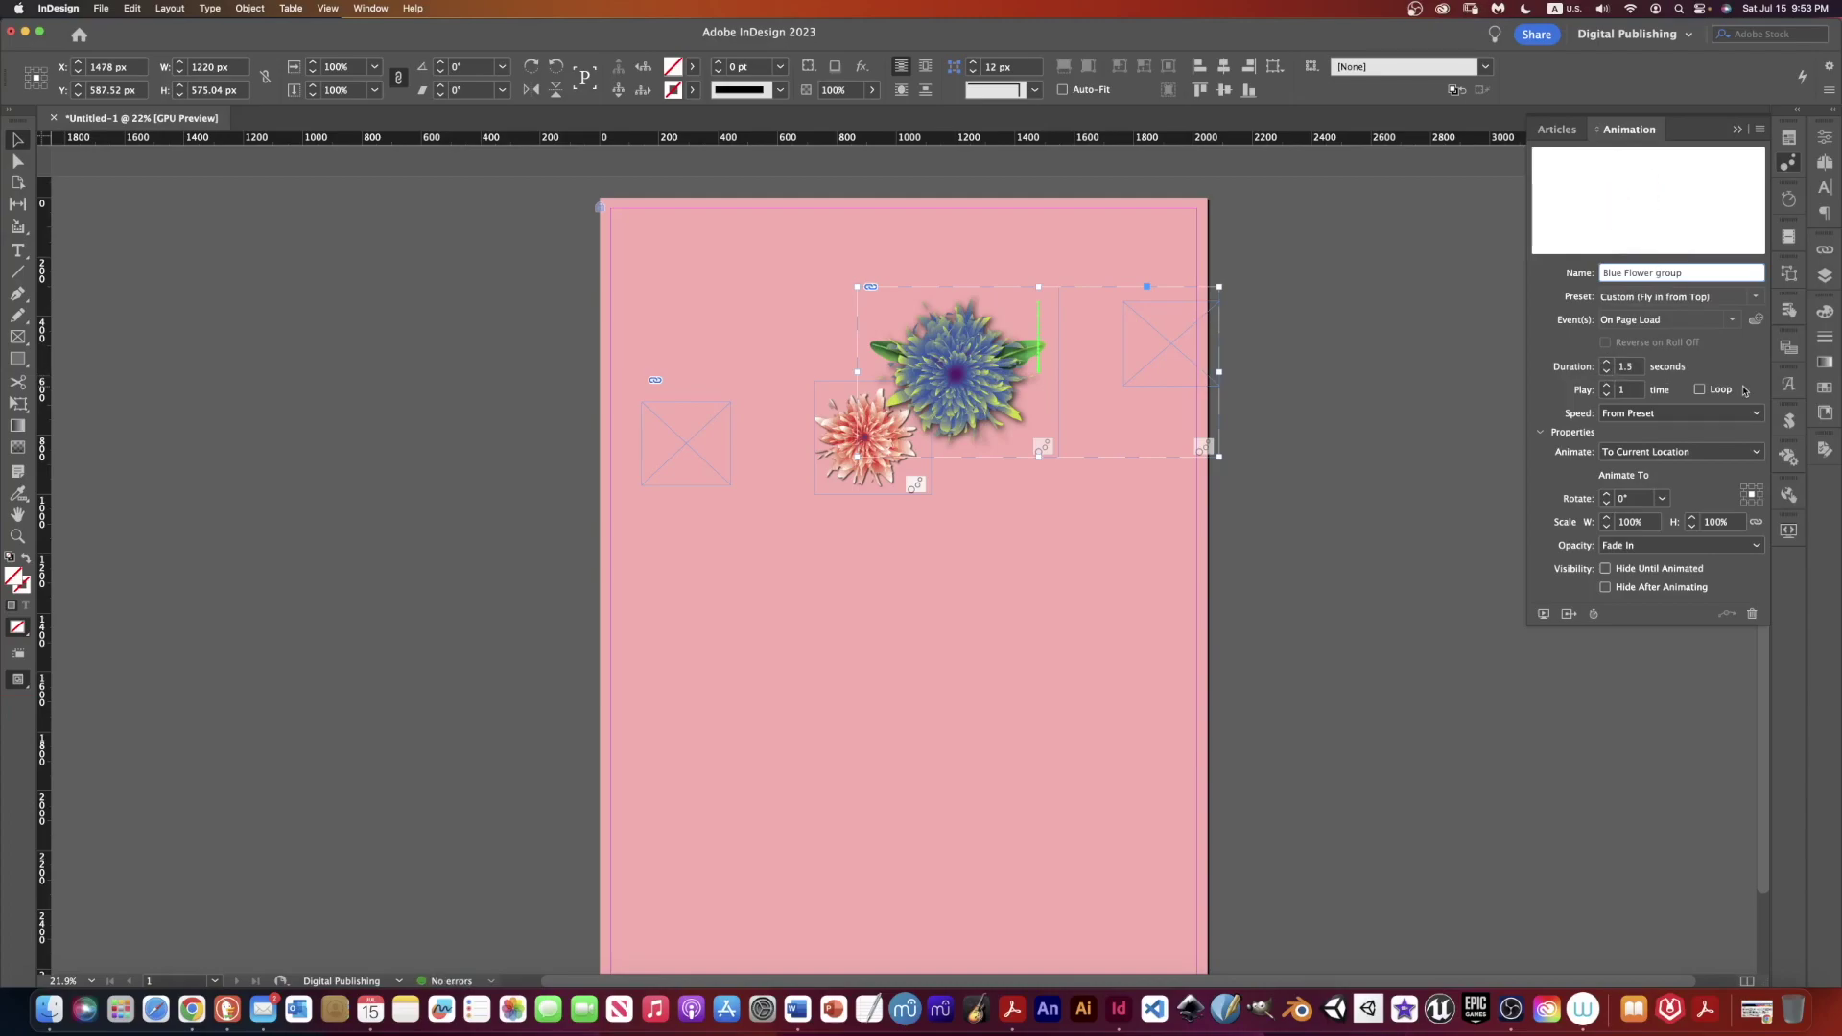
- Place Blue Flower group first in the On Page Load order, linked to play with the other animations, and preview the page
left_click(1788, 198)
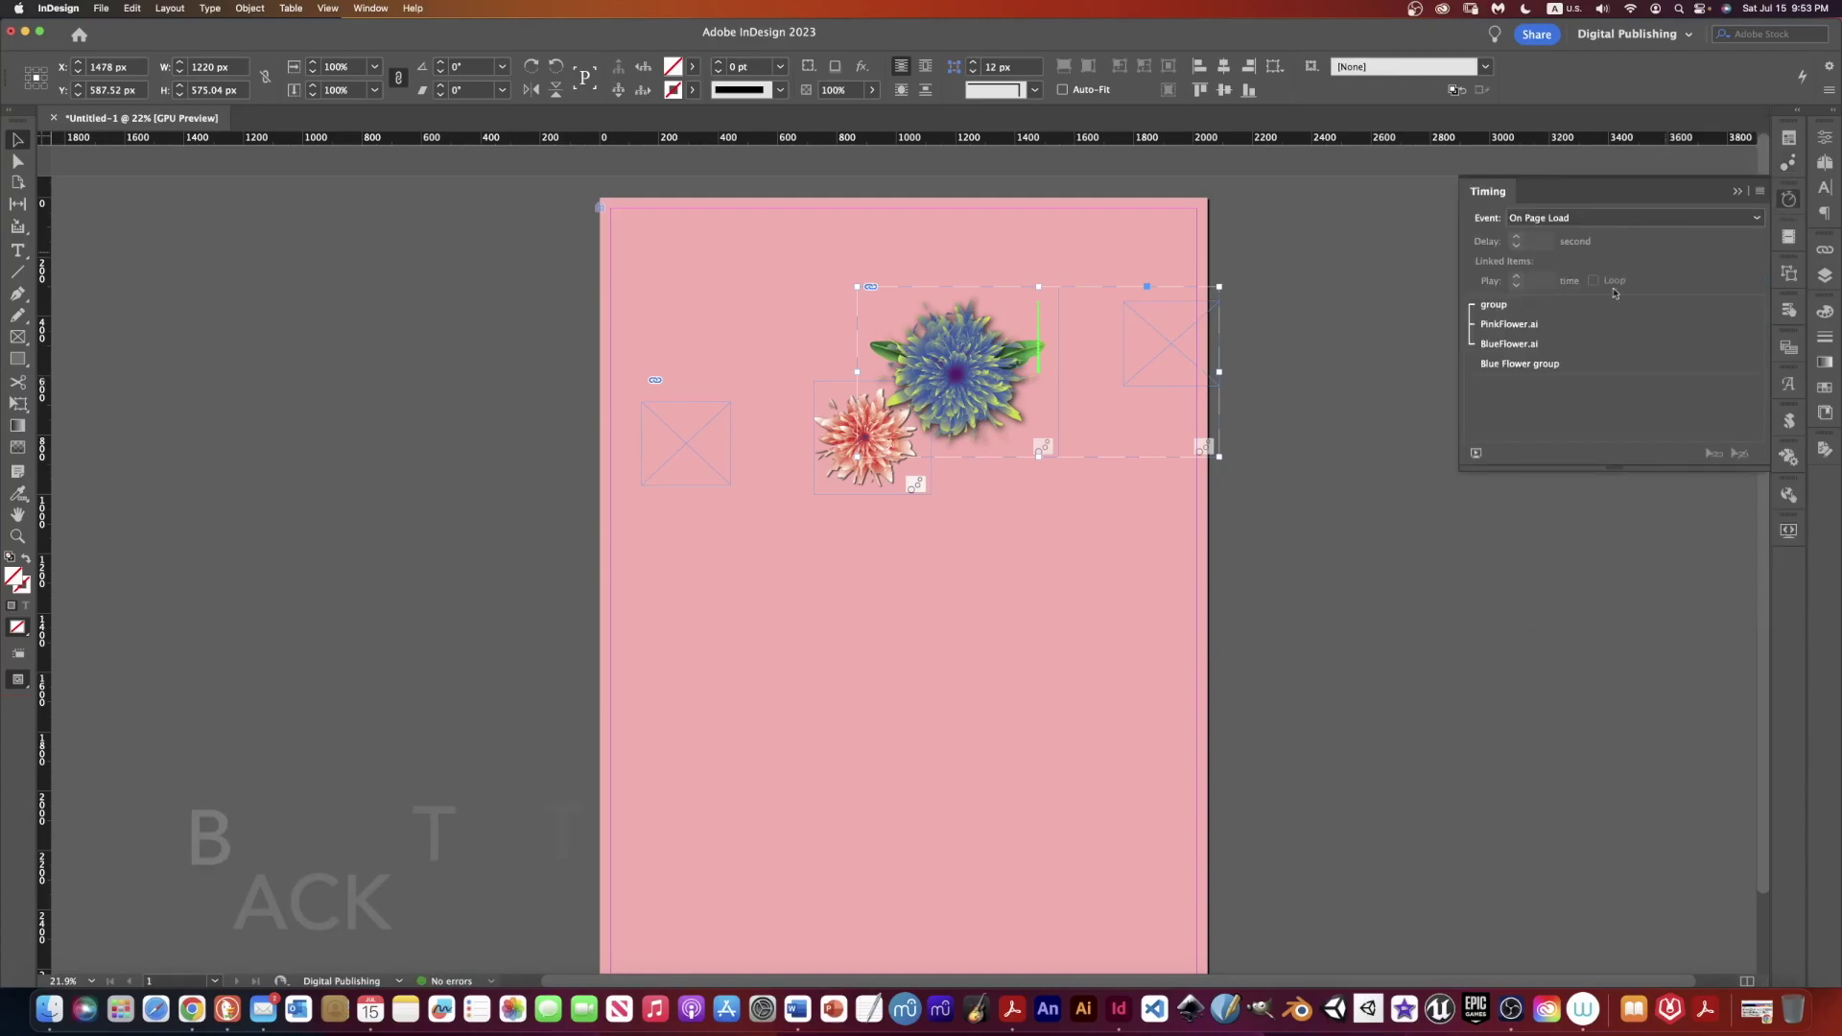
left_click(1532, 367)
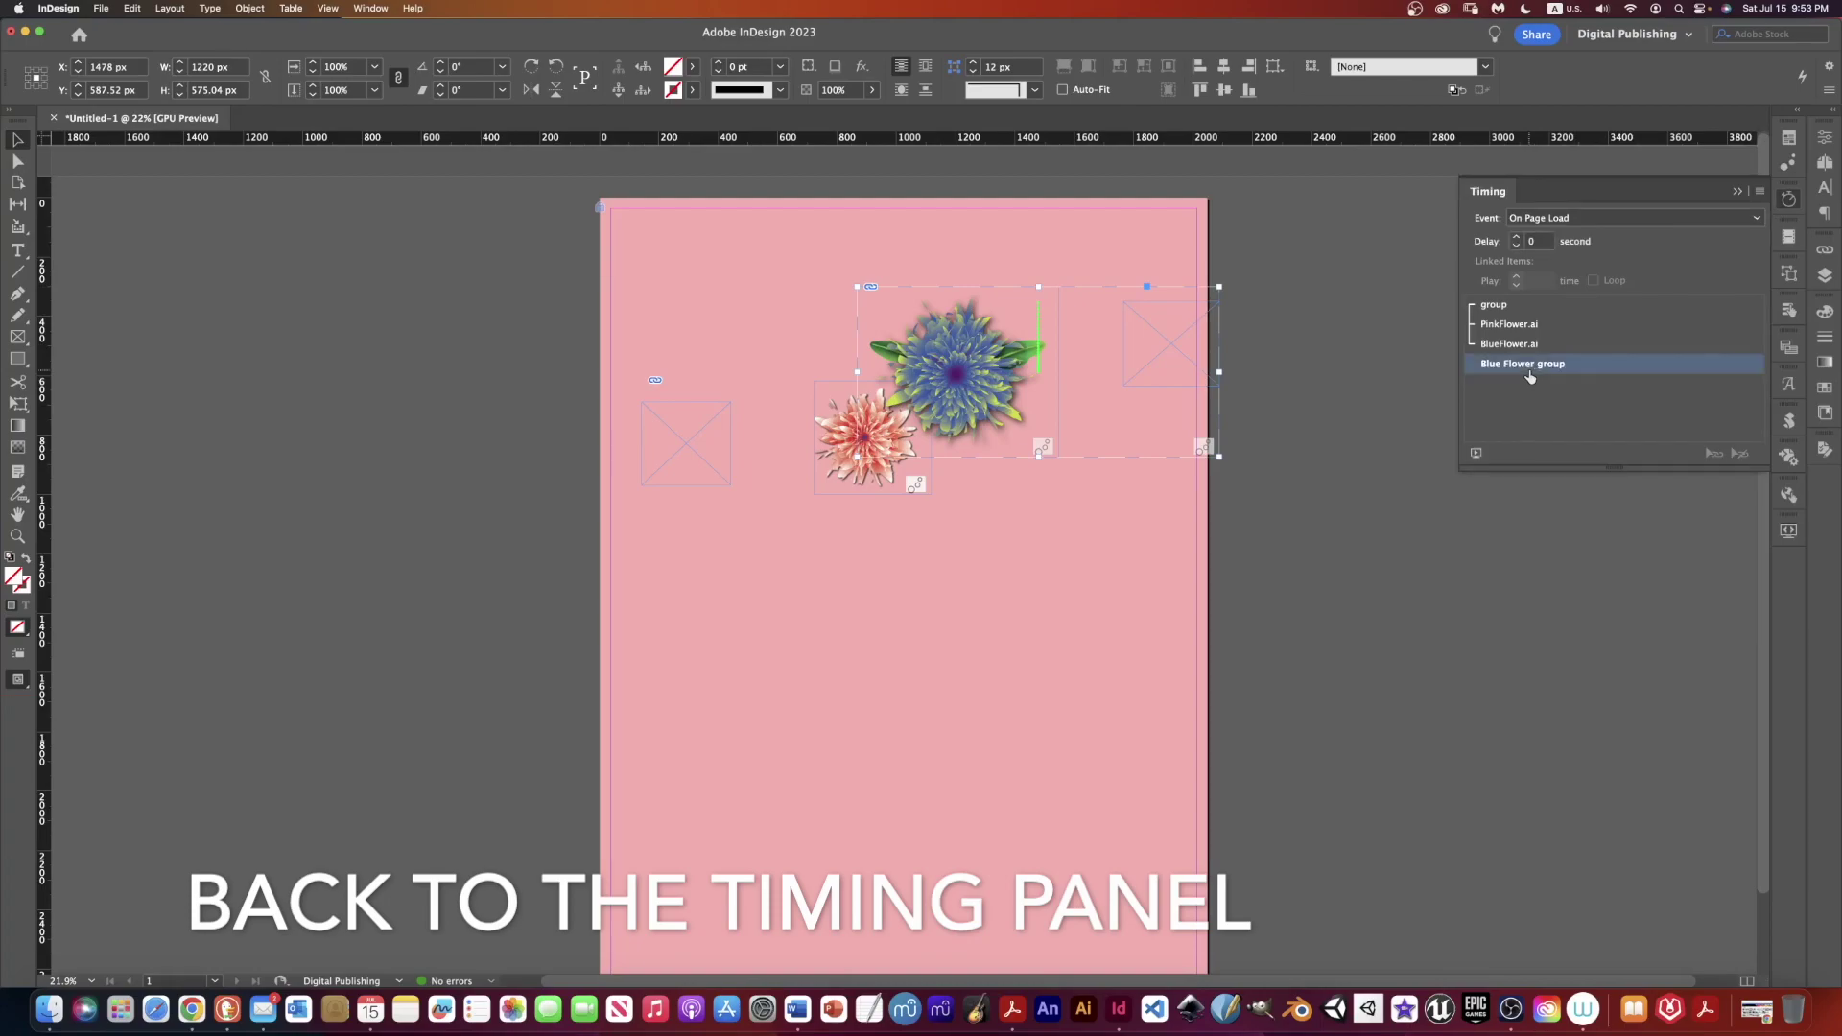
left_click(1511, 304, "super")
left_click_drag(1510, 304, 1511, 318)
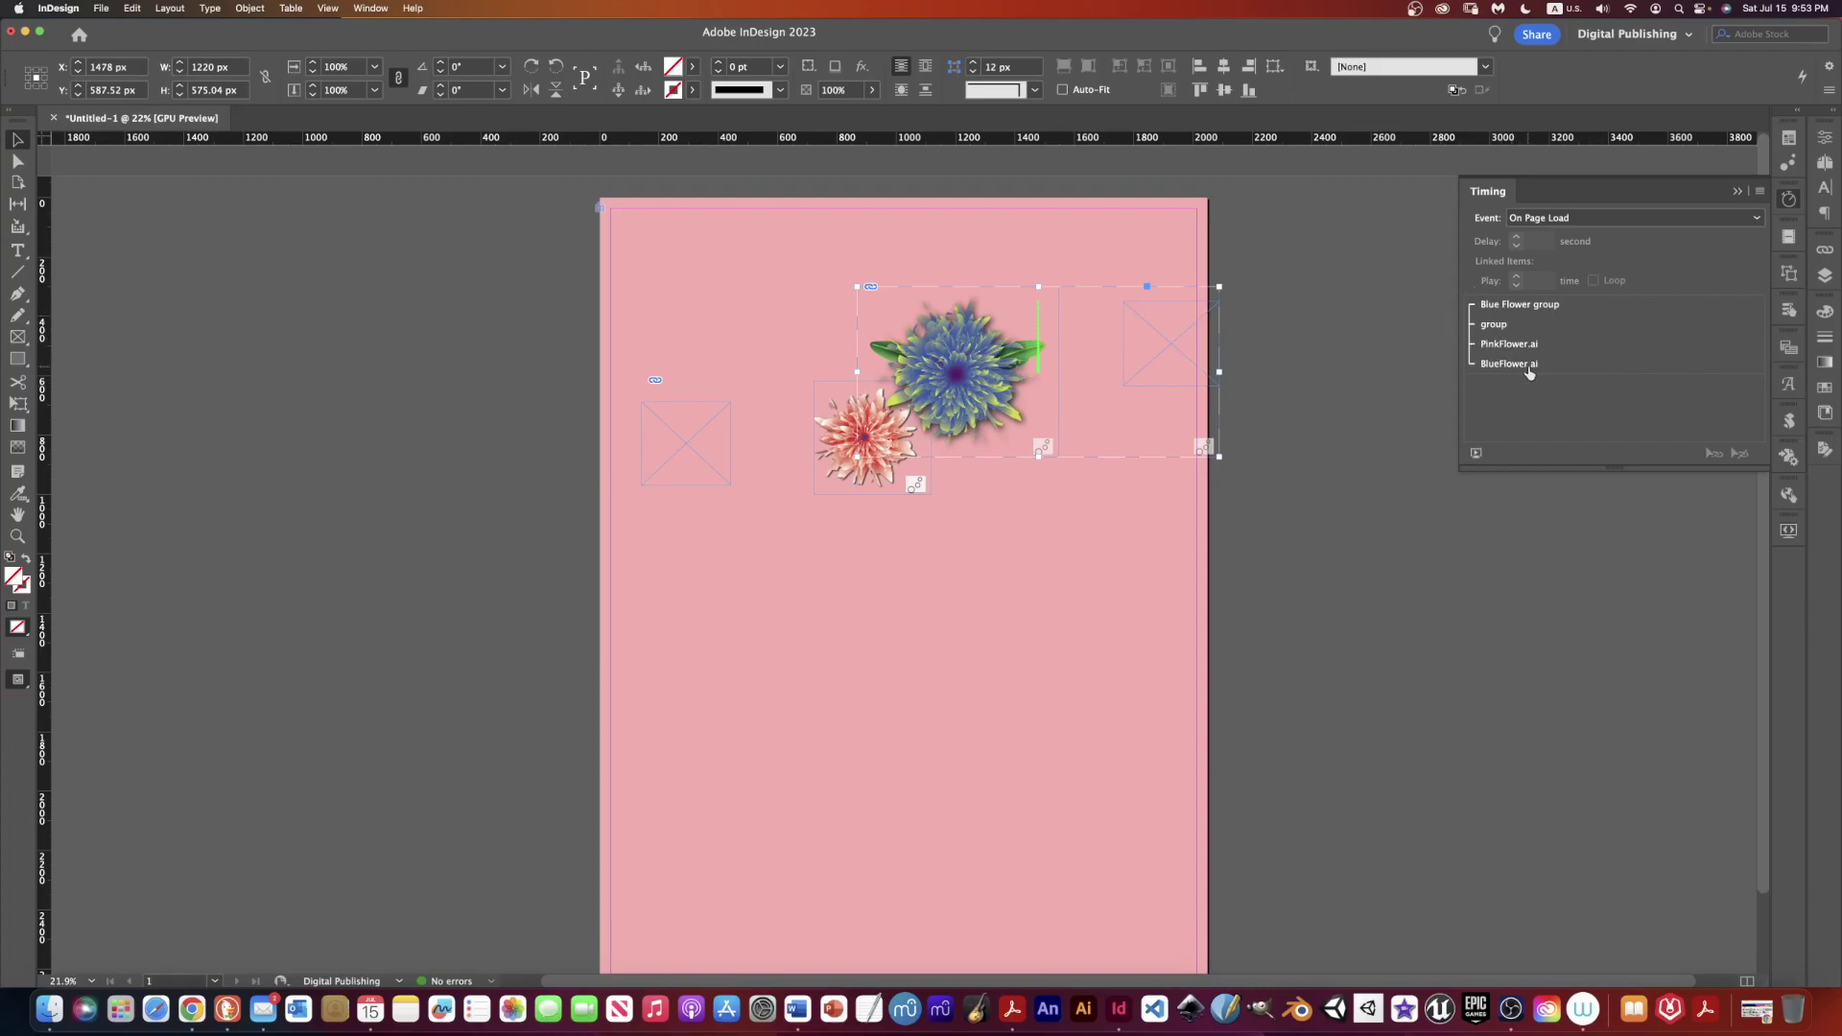
left_click(1476, 452)
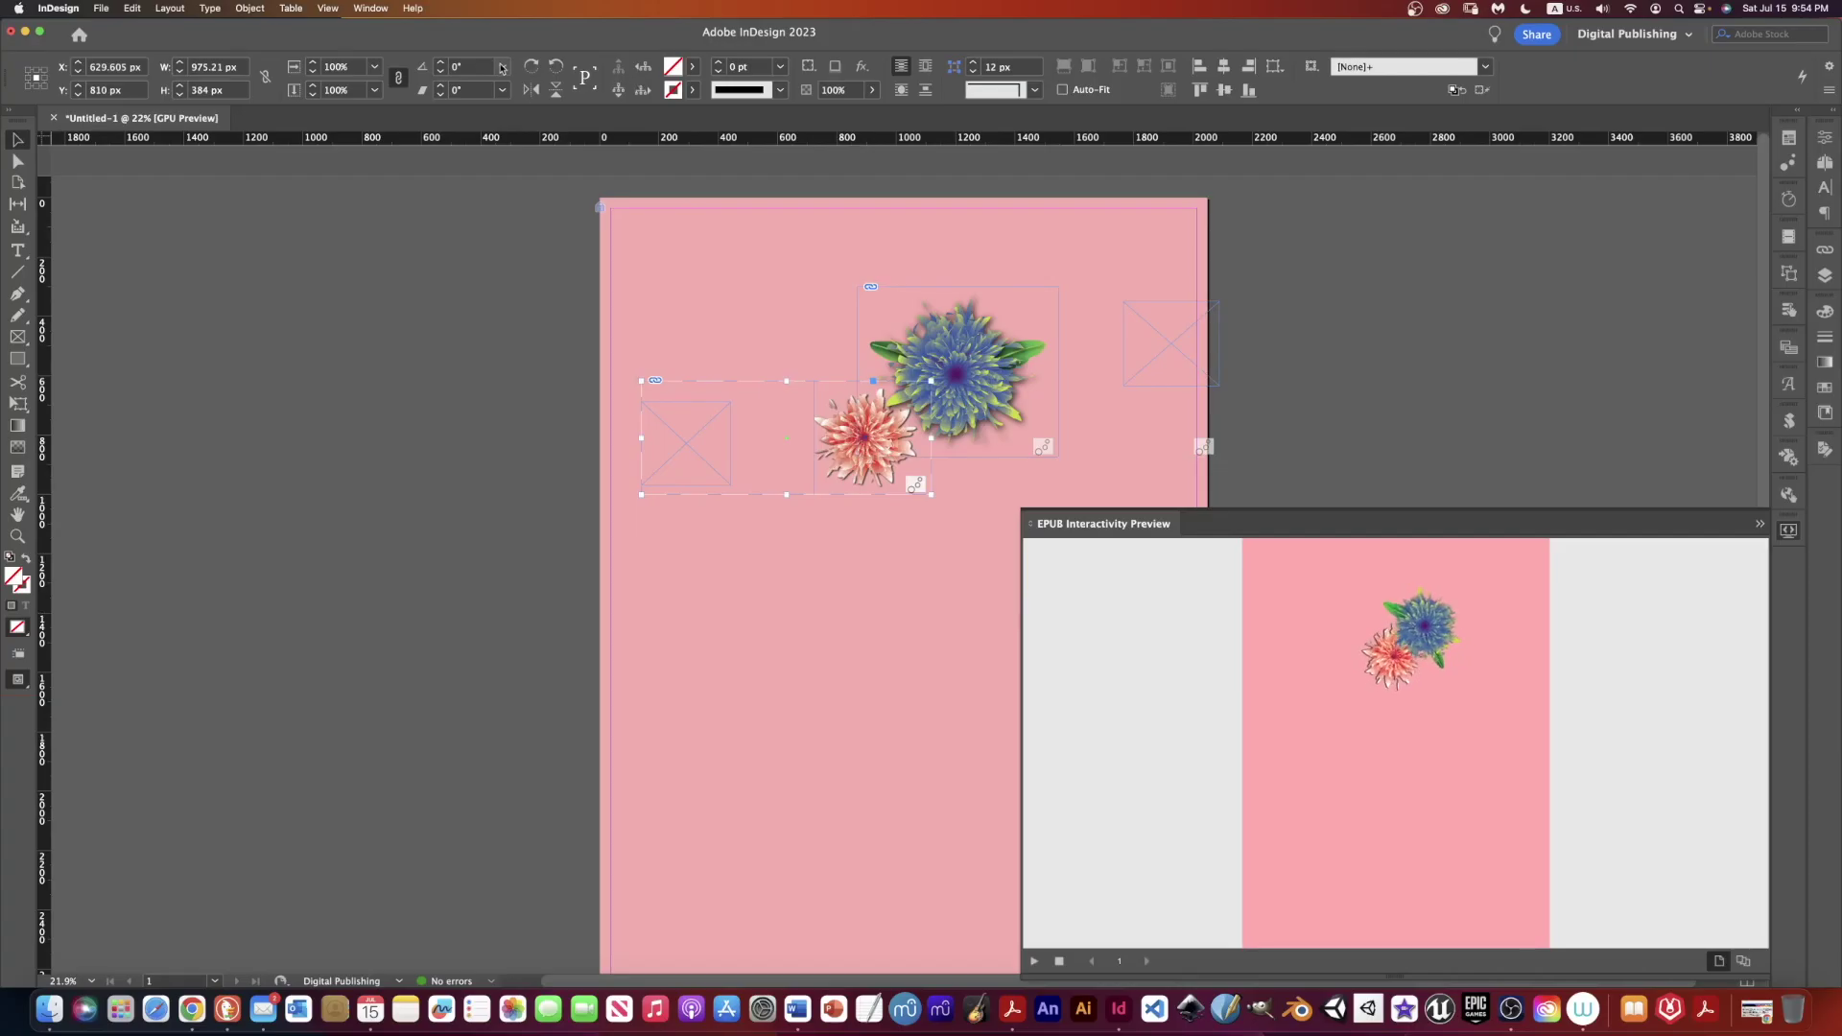
- Bring the pink flower group to the front of the stacking order
left_click(257, 10)
mouse_move(288, 62)
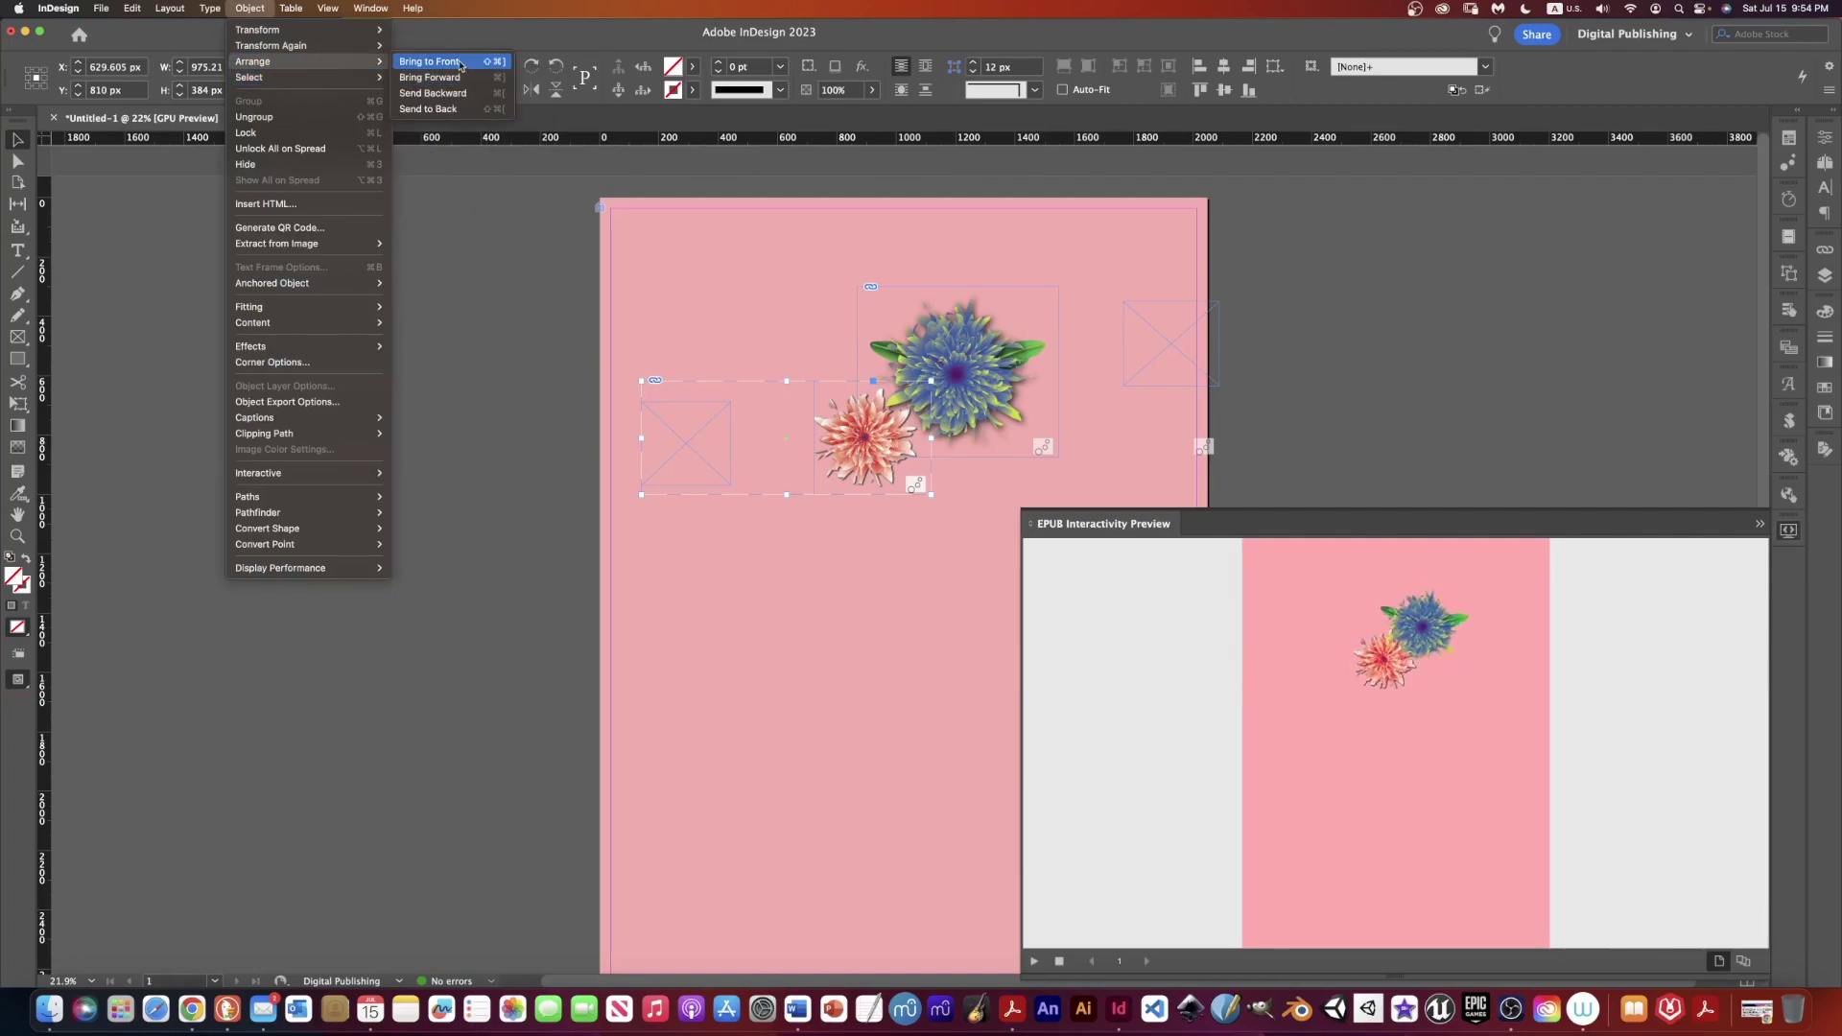
left_click(459, 62)
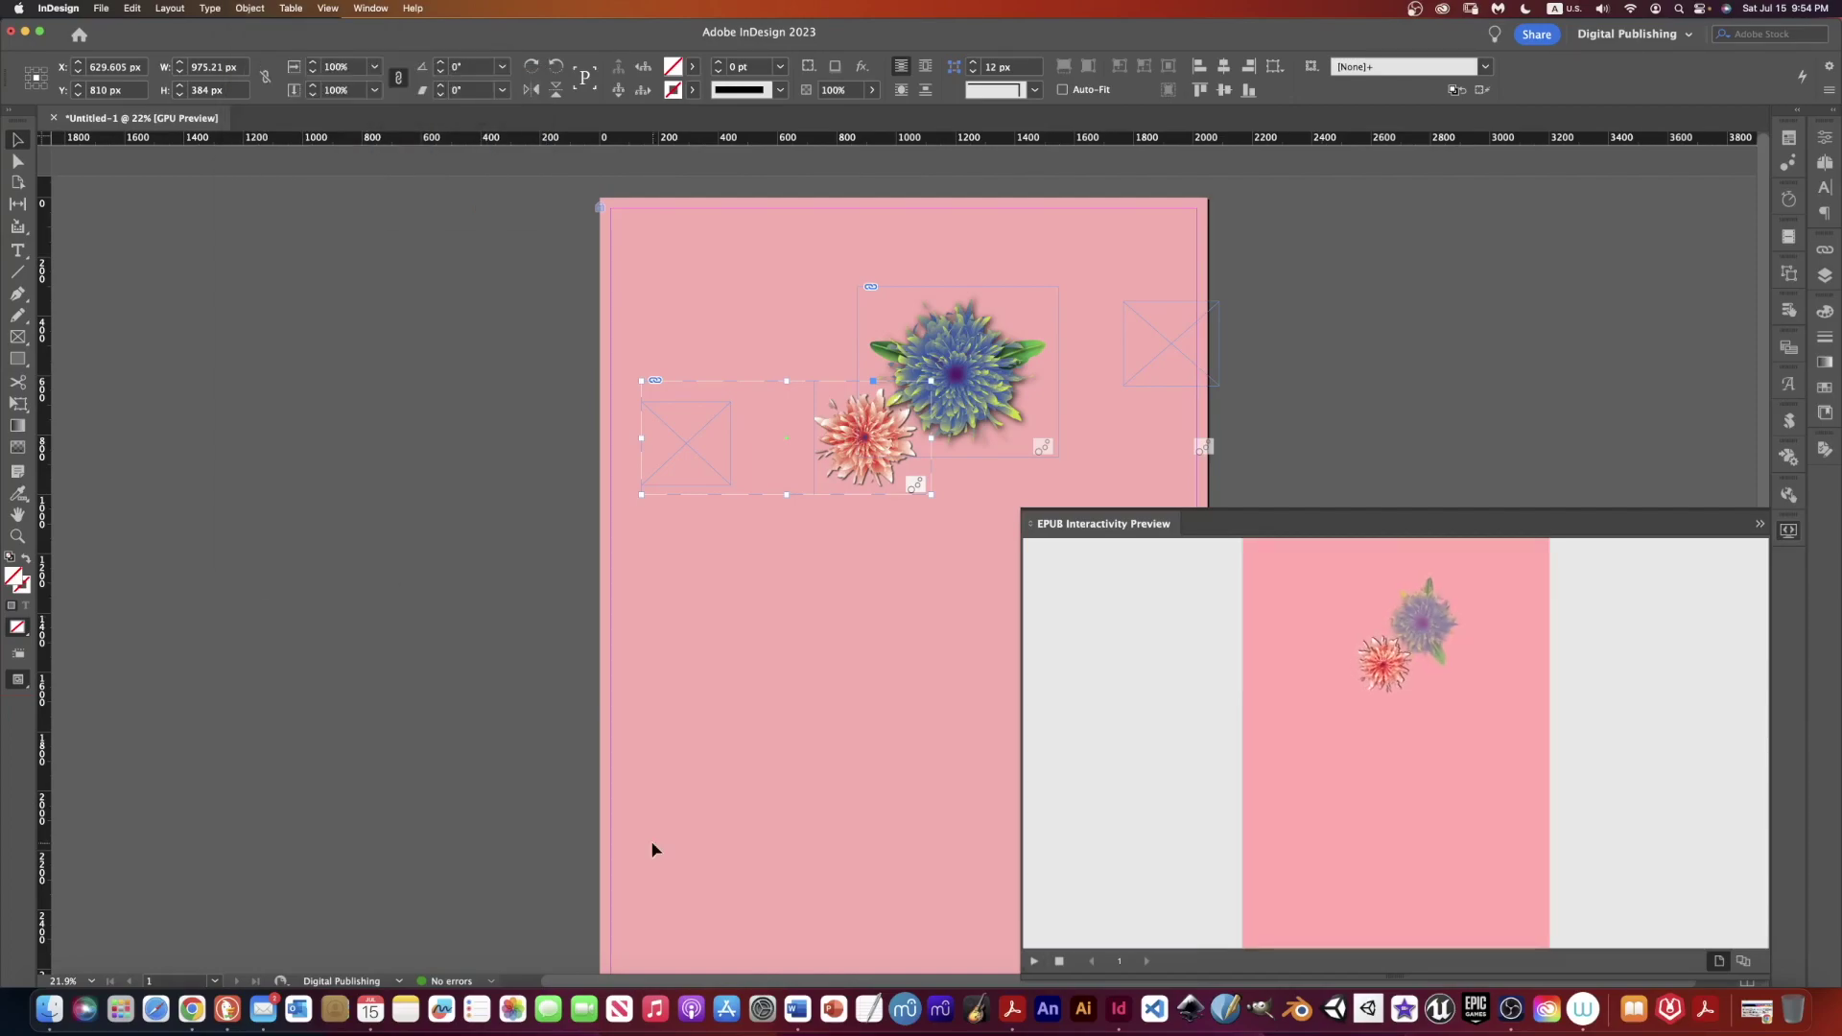